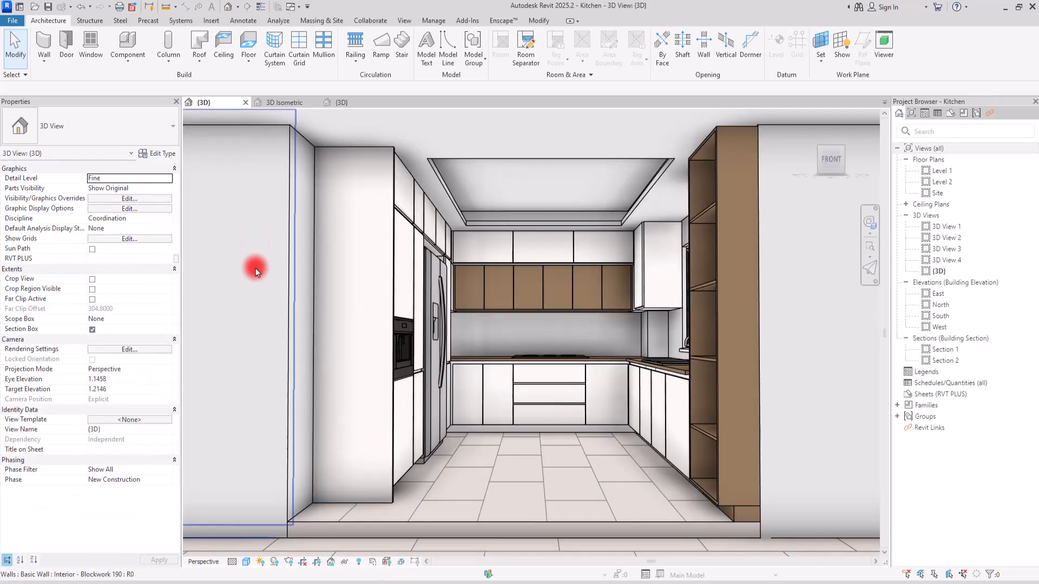
{"action": "left_click", "coordinate": [292, 103]}
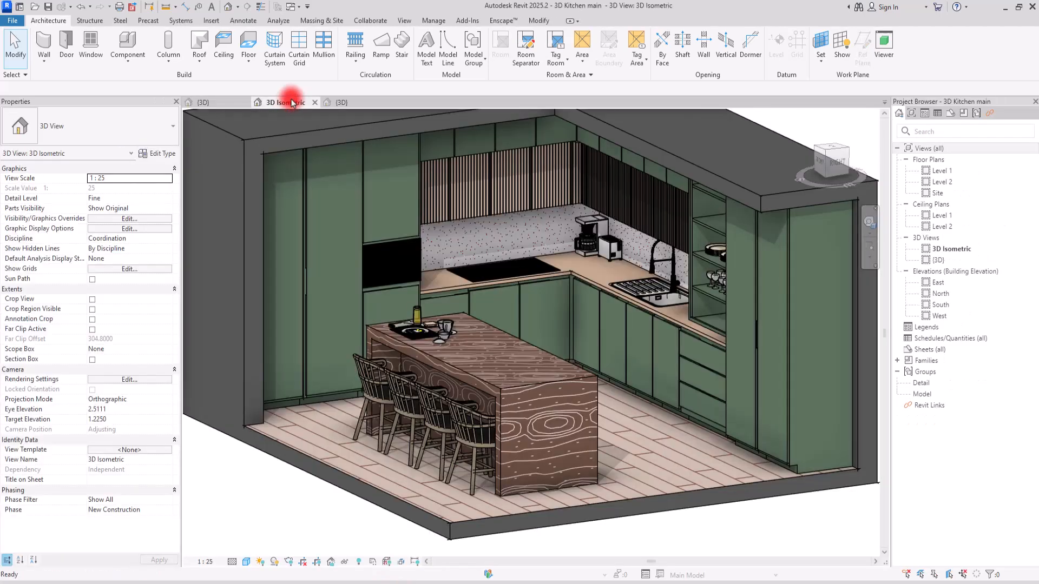
{"action": "left_click", "coordinate": [360, 103]}
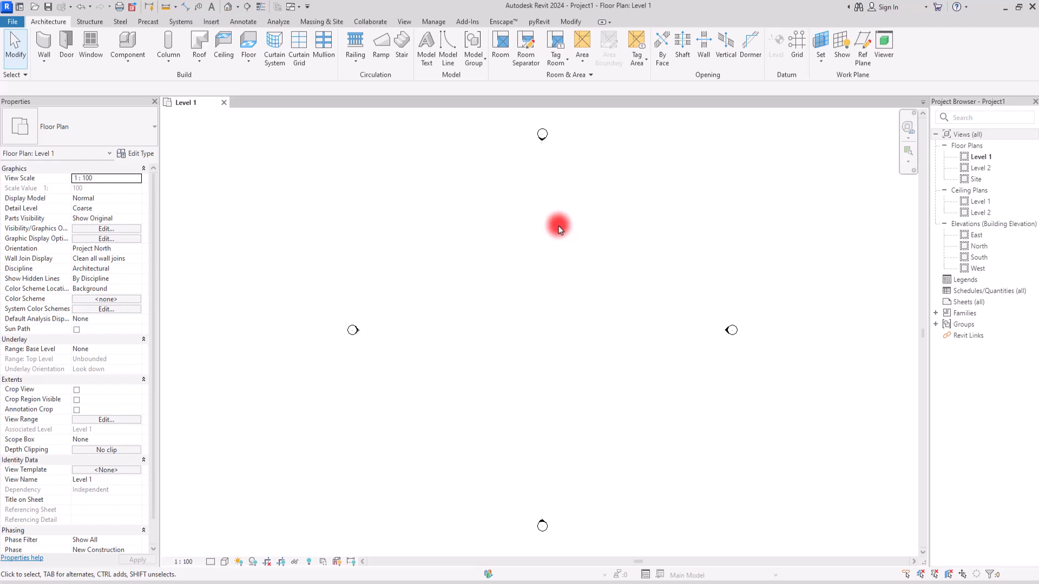
{"action": "left_click", "coordinate": [530, 22]}
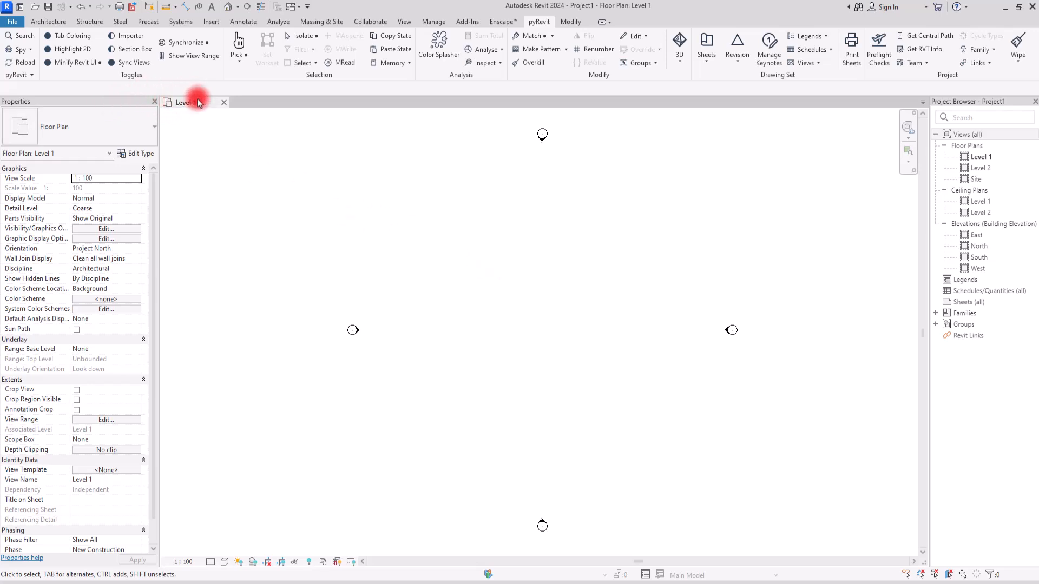
{"action": "left_click", "coordinate": [49, 22]}
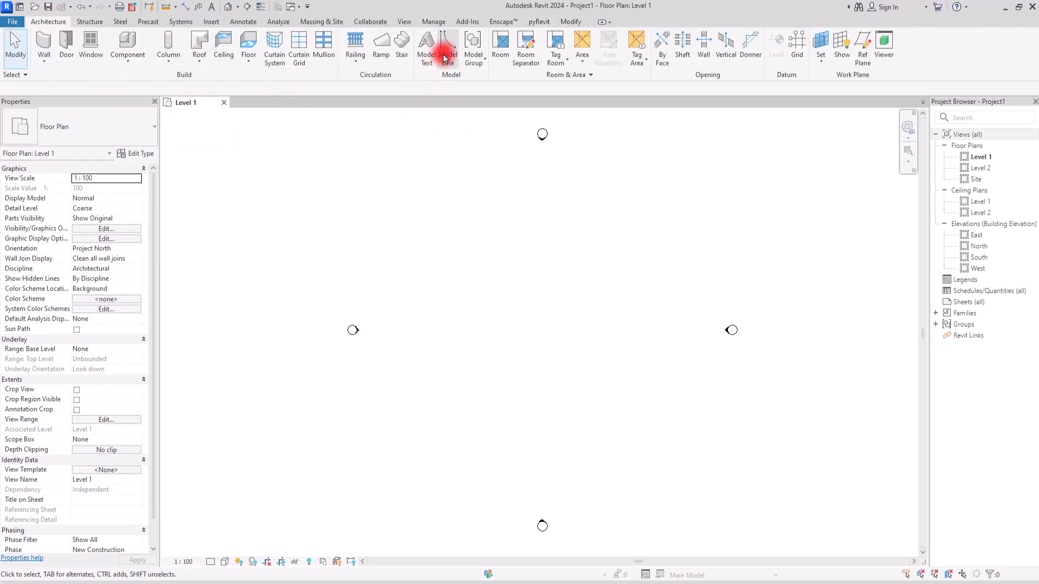
{"action": "left_click", "coordinate": [241, 22]}
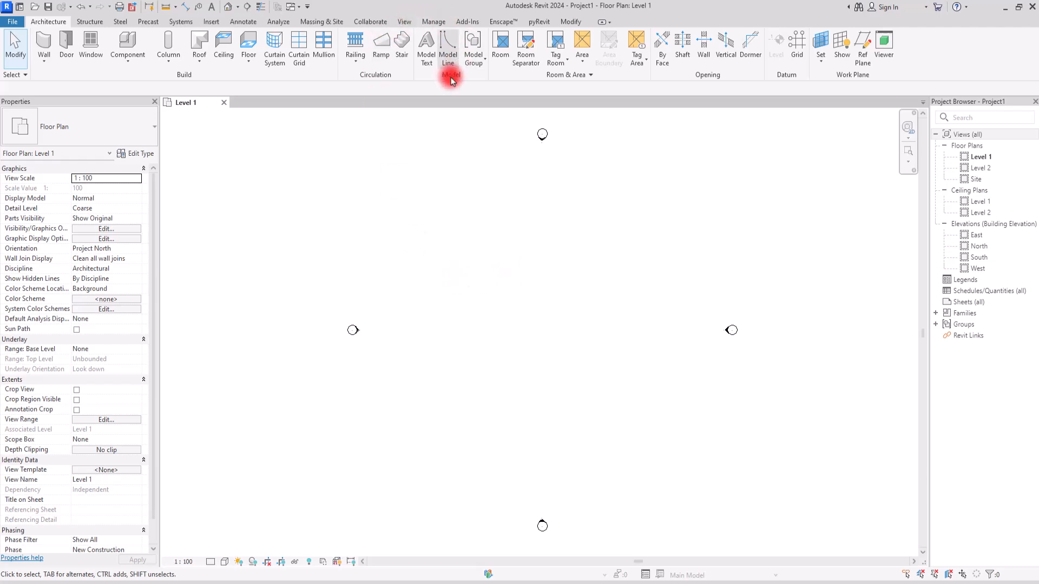
Draw a model-line rectangle about 7 by 4.7 in the Level 1 plan
{"action": "left_click", "coordinate": [447, 43]}
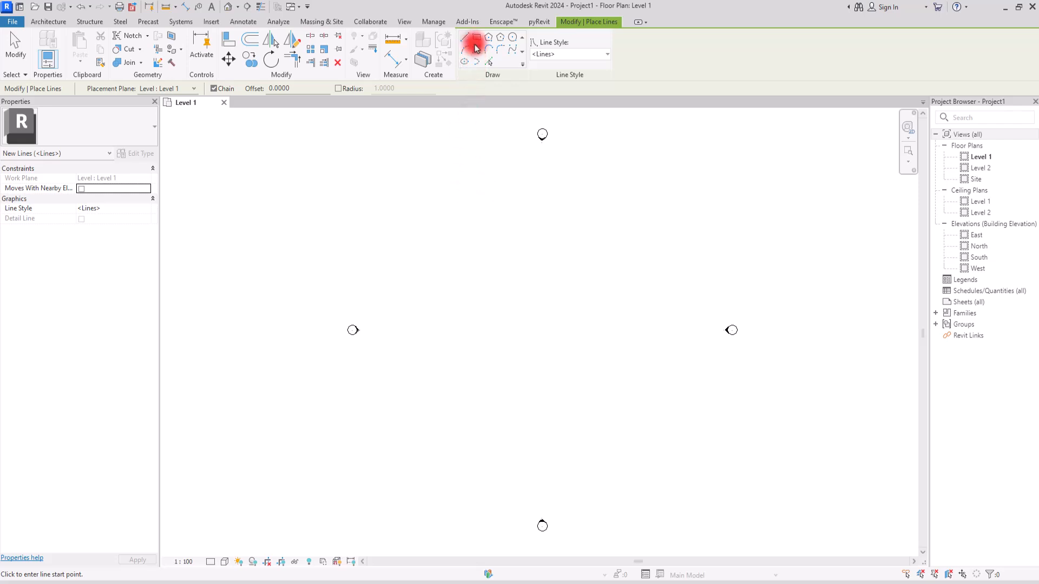
{"action": "left_click", "coordinate": [477, 38]}
{"action": "scroll", "coordinate": [595, 267], "scroll_direction": "up", "scroll_amount": 5}
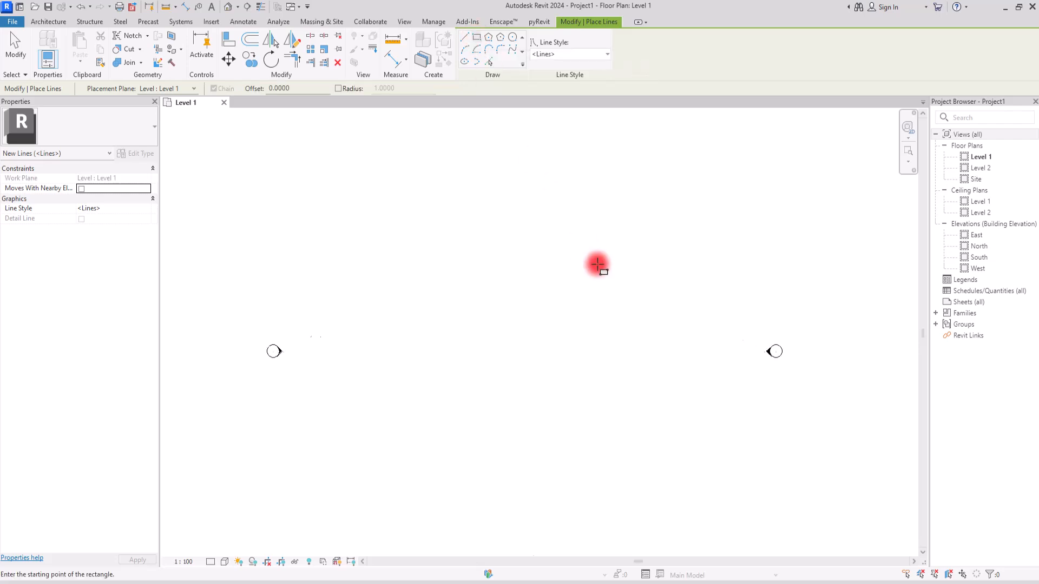
{"action": "left_click", "coordinate": [325, 255]}
{"action": "left_click", "coordinate": [571, 425]}
{"action": "key", "text": "Escape"}
{"action": "key", "text": "Escape"}
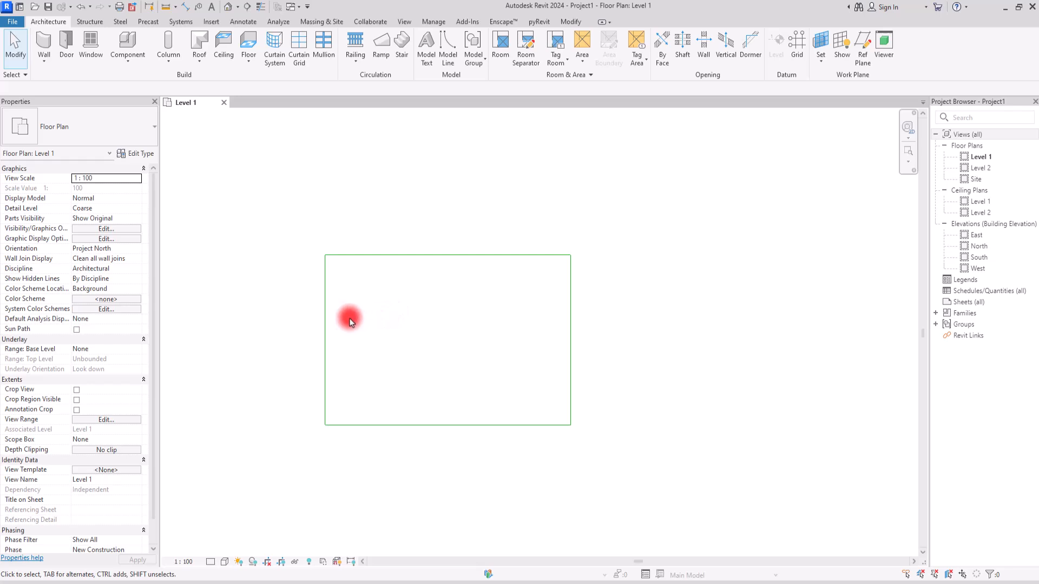
{"action": "left_click", "coordinate": [325, 303]}
{"action": "left_click", "coordinate": [422, 314]}
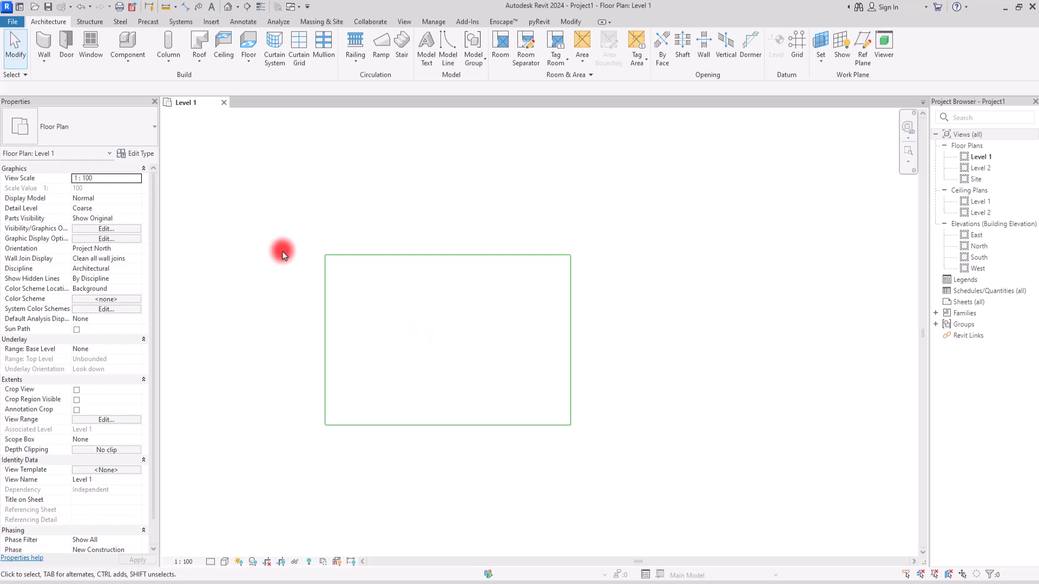
{"action": "left_click", "coordinate": [332, 303]}
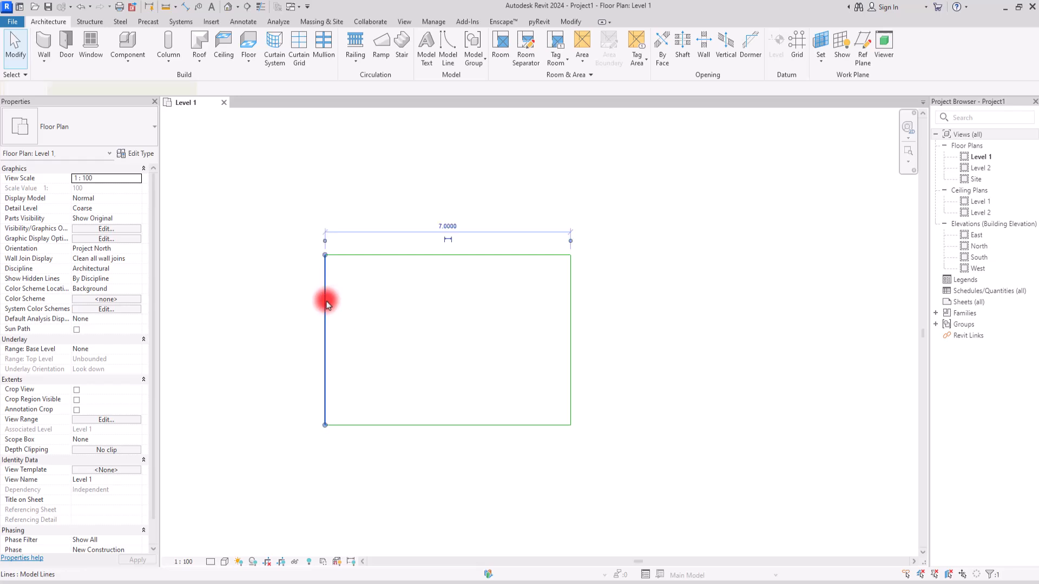
{"action": "left_click", "coordinate": [376, 292]}
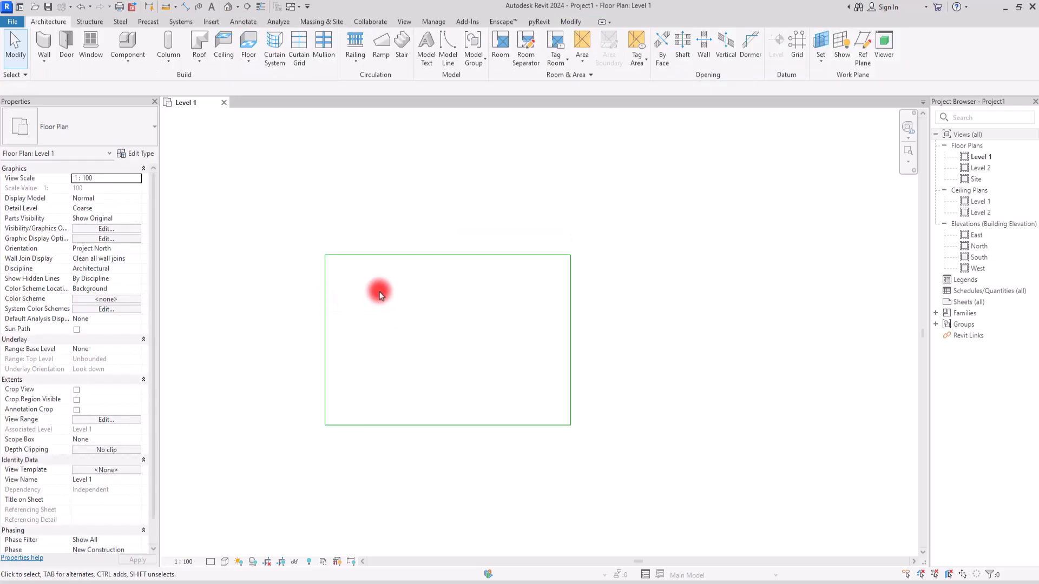
Set both the width and the height of the model-line rectangle to 1.2
{"action": "left_click", "coordinate": [325, 292]}
{"action": "left_click", "coordinate": [445, 224]}
{"action": "type", "text": "1.2"}
{"action": "key", "text": "Return"}
{"action": "left_click", "coordinate": [548, 274]}
{"action": "left_click", "coordinate": [560, 254]}
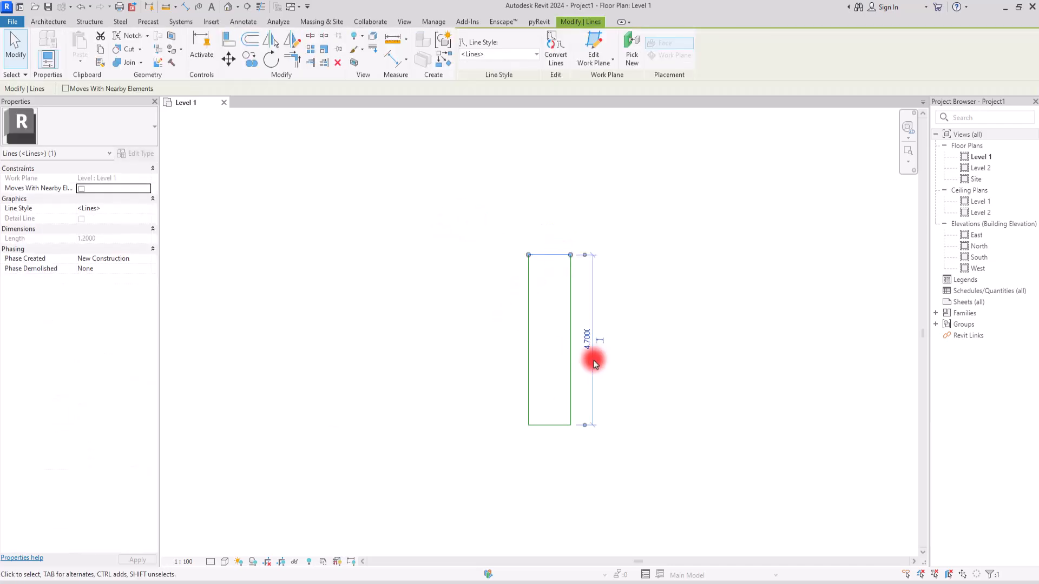
{"action": "left_click", "coordinate": [587, 341]}
{"action": "type", "text": "1.2"}
{"action": "key", "text": "Return"}
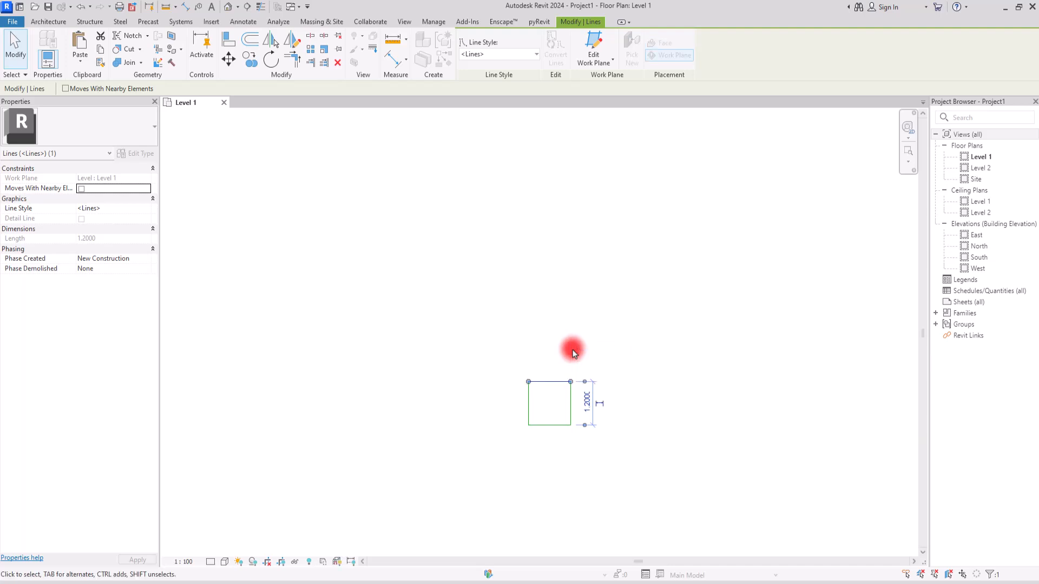
Draw a vertical and a horizontal model line through the midpoints of the square's sides, dividing it into four quadrants
{"action": "left_click_drag", "start_coordinate": [466, 338], "coordinate": [644, 500]}
{"action": "scroll", "coordinate": [515, 387], "scroll_direction": "up", "scroll_amount": 8}
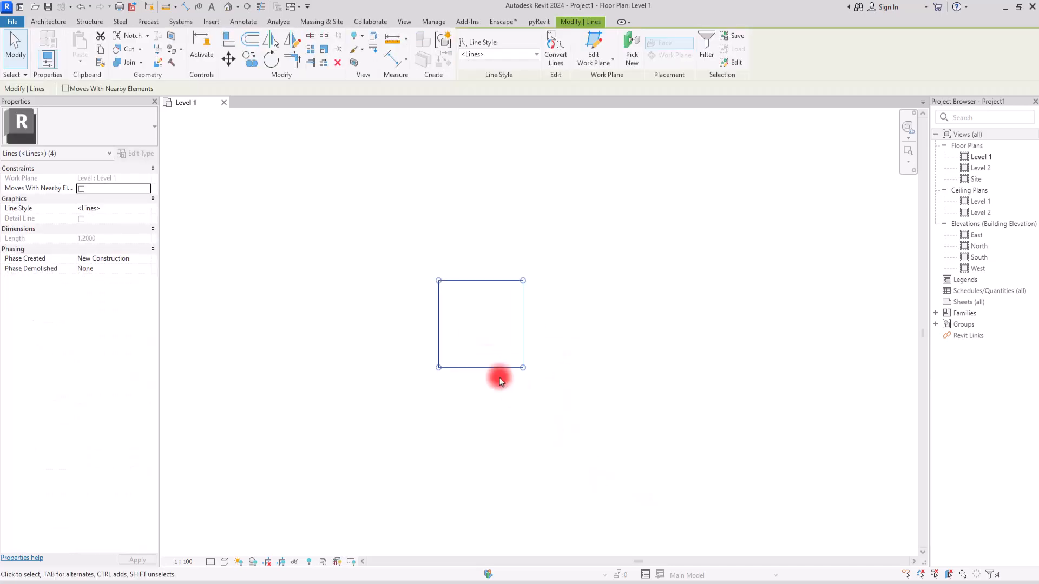
{"action": "left_click", "coordinate": [453, 323]}
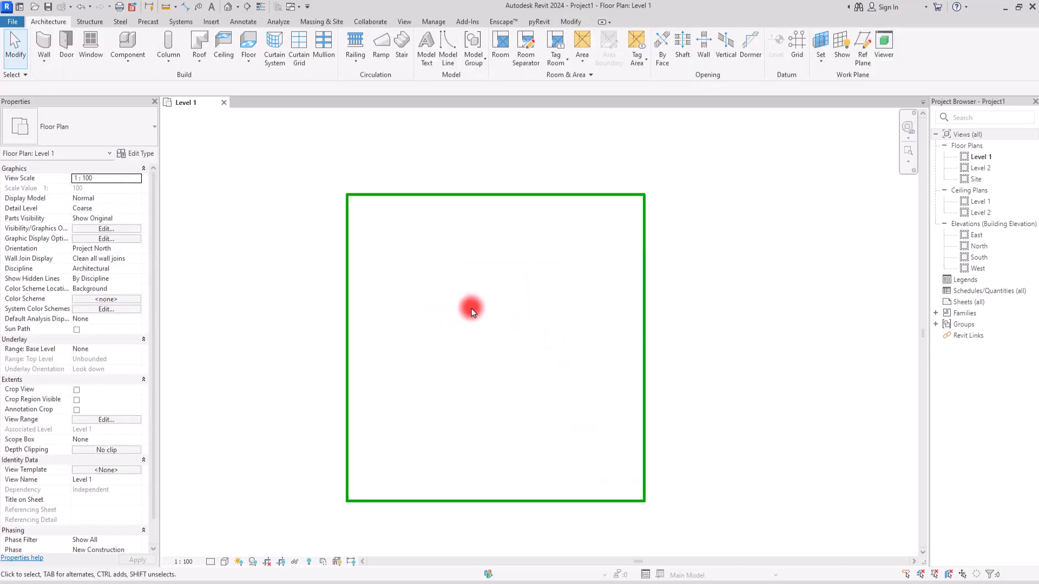
{"action": "left_click", "coordinate": [448, 47]}
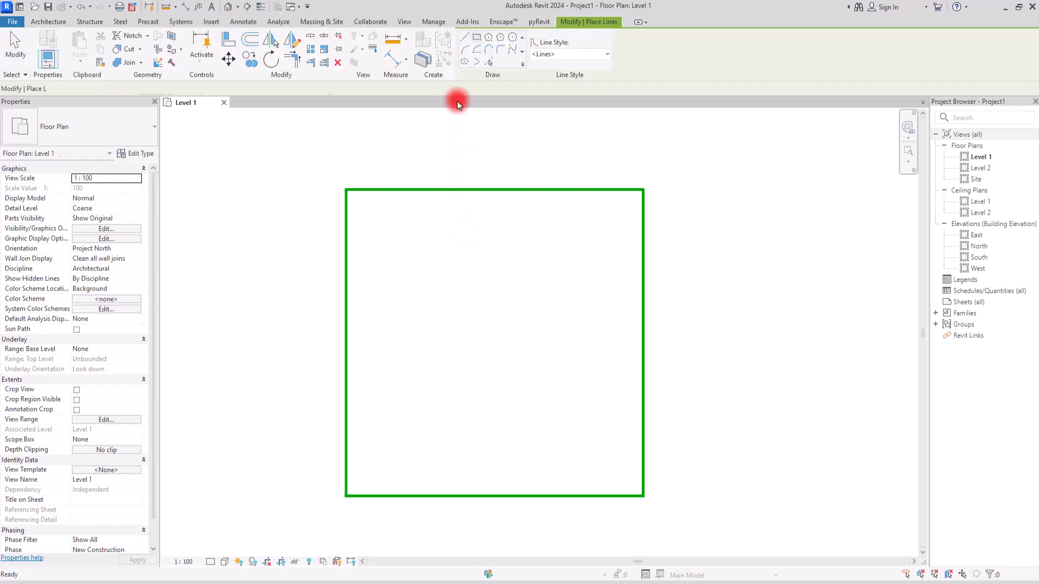
{"action": "left_click", "coordinate": [495, 189]}
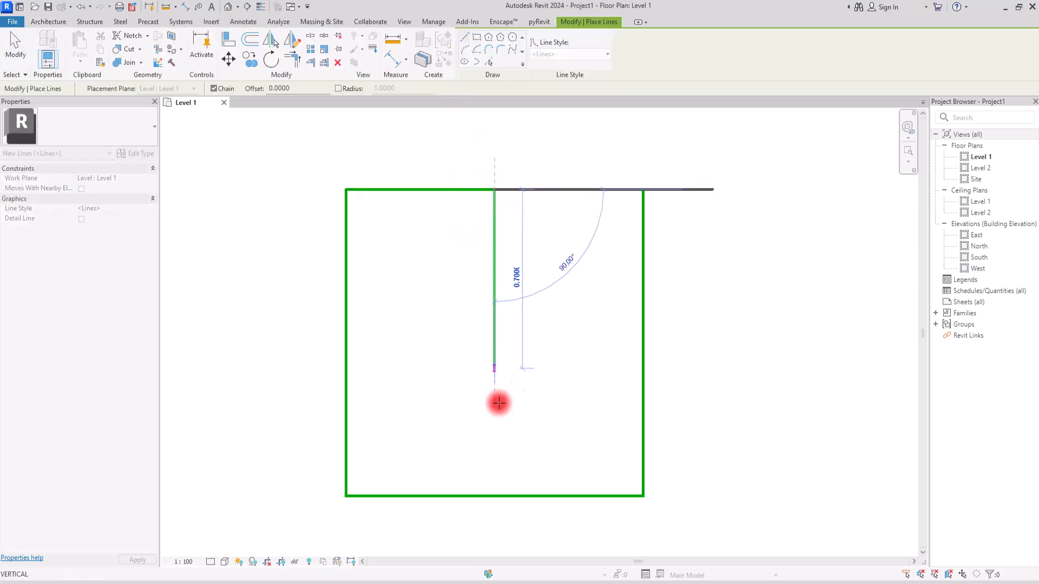
{"action": "left_click", "coordinate": [495, 495]}
{"action": "key", "text": "Escape"}
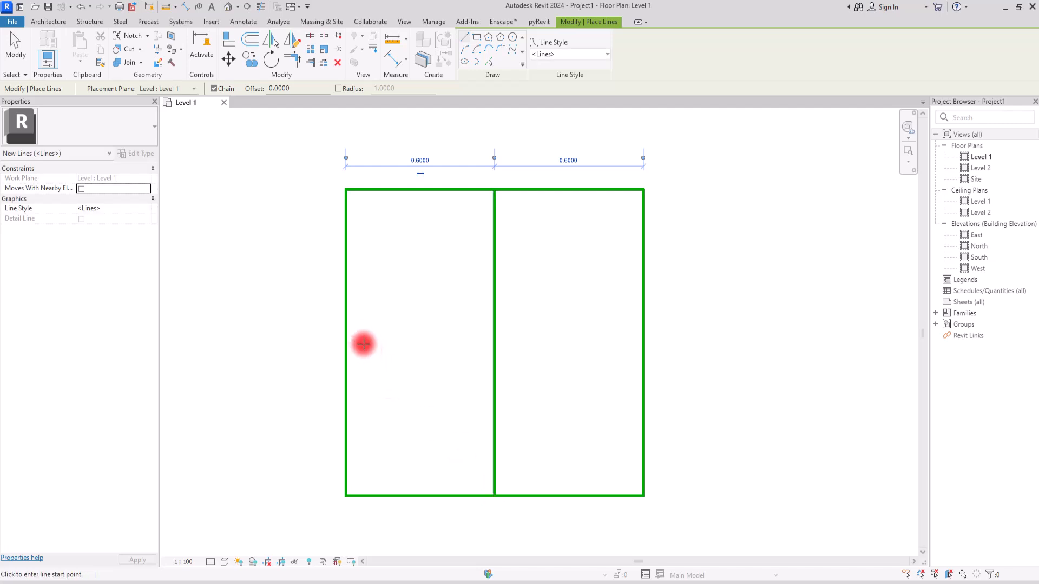
{"action": "left_click", "coordinate": [345, 343]}
{"action": "left_click", "coordinate": [643, 342]}
{"action": "key", "text": "Escape"}
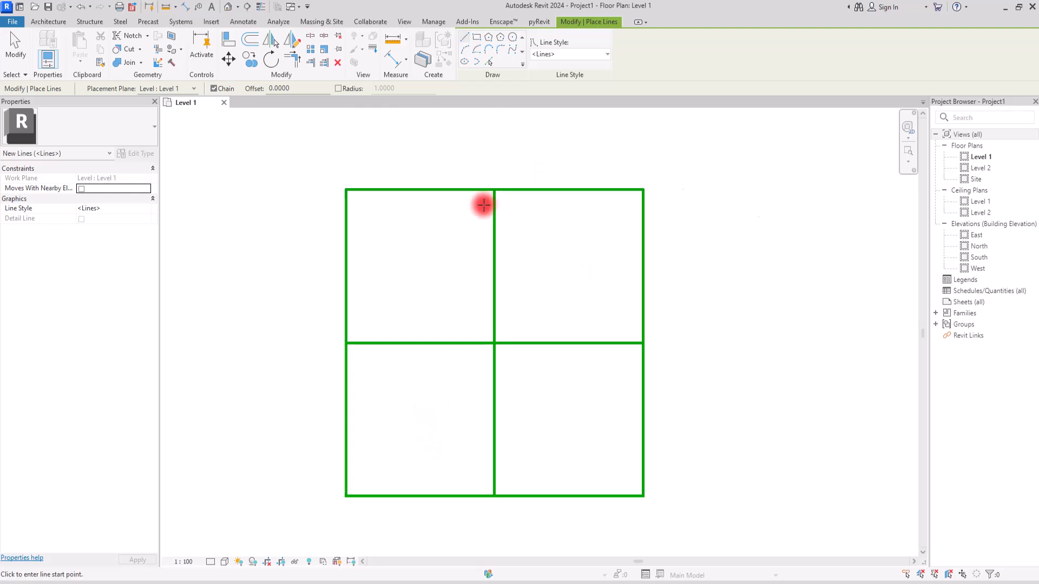
Split the four outer sides of the square at the points where the centre lines meet them
{"action": "left_click", "coordinate": [310, 37]}
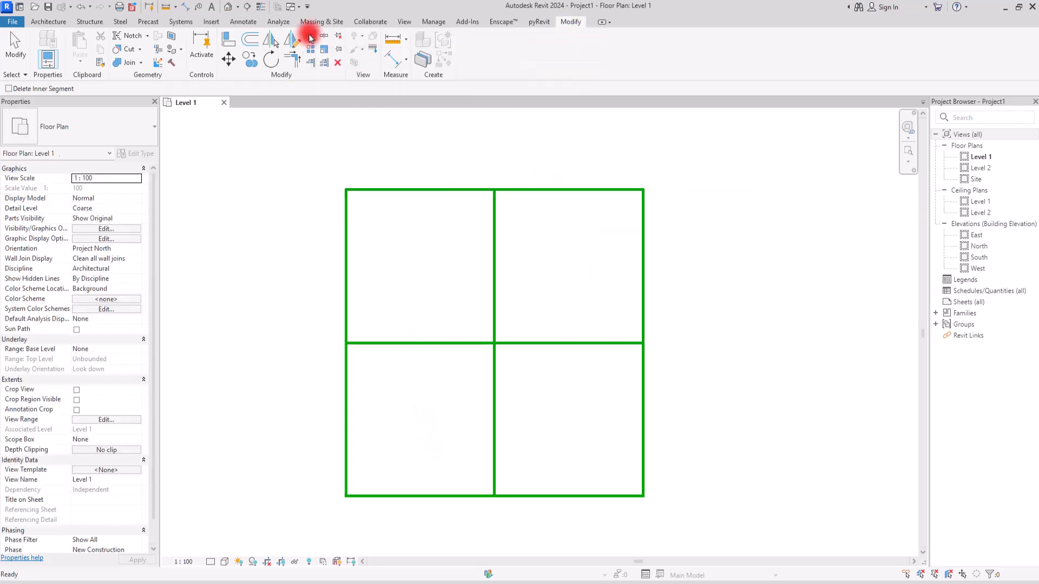
{"action": "left_click", "coordinate": [493, 190]}
{"action": "left_click", "coordinate": [346, 343]}
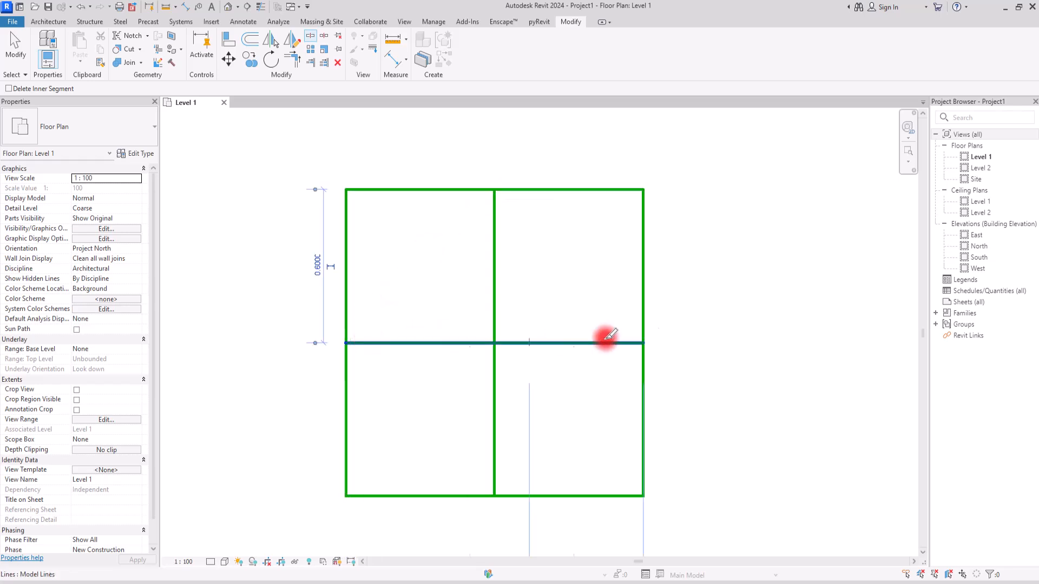
{"action": "left_click", "coordinate": [644, 343]}
{"action": "left_click", "coordinate": [495, 496]}
{"action": "key", "text": "Escape"}
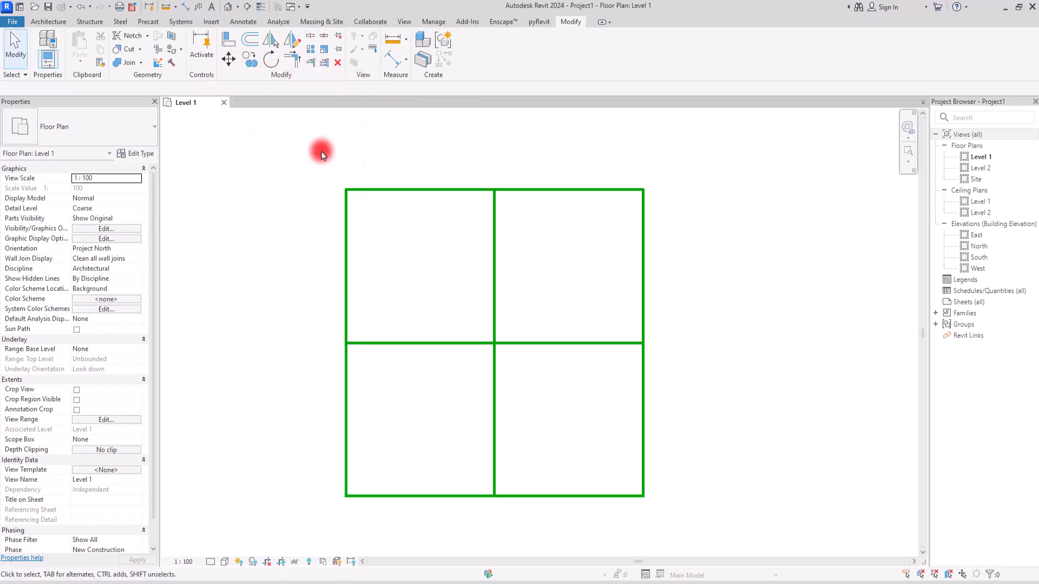
Draw a full-height vertical model line through the left half's midpoint and a full-width horizontal one through the upper half's midpoint
{"action": "left_click", "coordinate": [46, 25]}
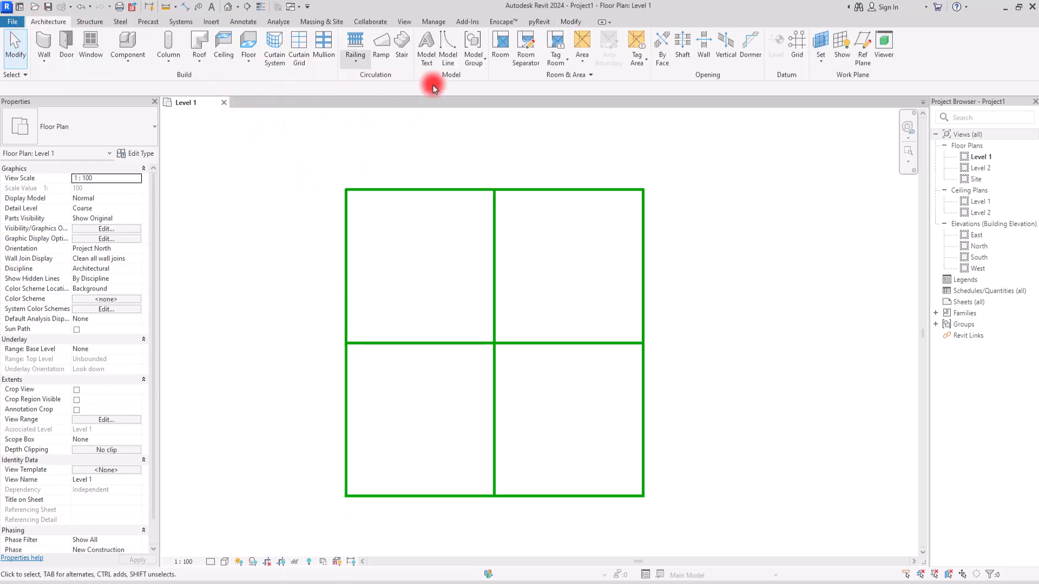
{"action": "left_click", "coordinate": [441, 40]}
{"action": "left_click", "coordinate": [419, 189]}
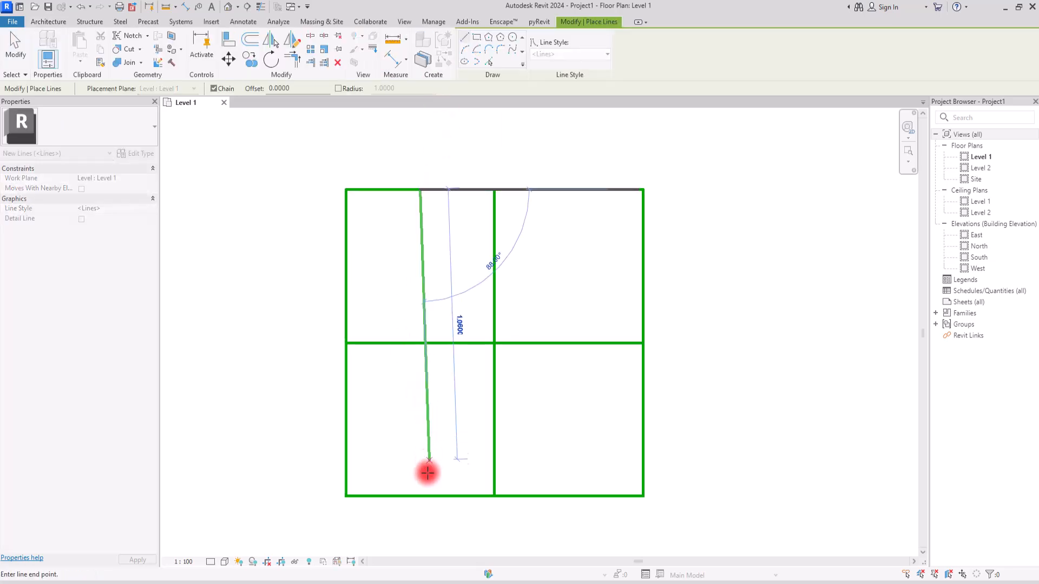
{"action": "left_click", "coordinate": [420, 495]}
{"action": "left_click", "coordinate": [346, 266]}
{"action": "left_click", "coordinate": [643, 266]}
Add a vertical model line through the right half's midpoint and a horizontal one through the lower half's midpoint, completing a four-by-four grid
{"action": "left_click", "coordinate": [569, 189]}
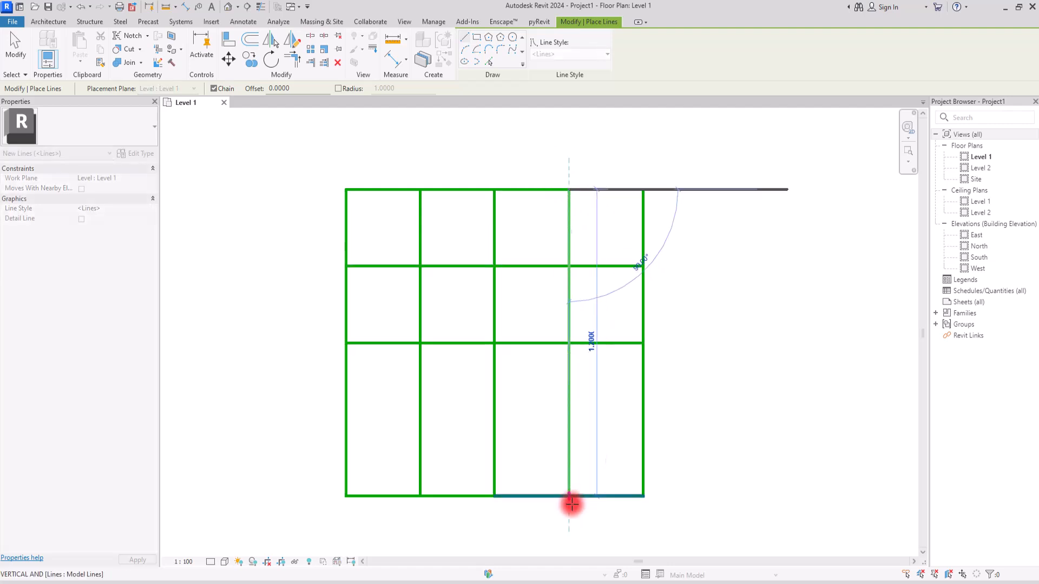
{"action": "left_click", "coordinate": [569, 495]}
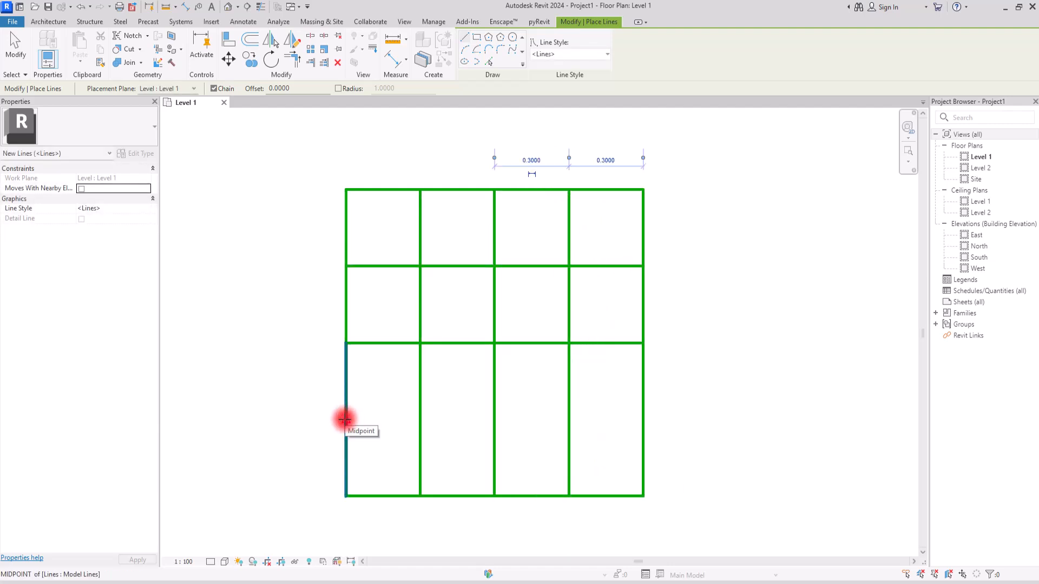
{"action": "left_click", "coordinate": [346, 420]}
{"action": "left_click", "coordinate": [643, 419]}
{"action": "key", "text": "Escape"}
{"action": "key", "text": "Escape"}
{"action": "scroll", "coordinate": [568, 355], "scroll_direction": "up", "scroll_amount": 1}
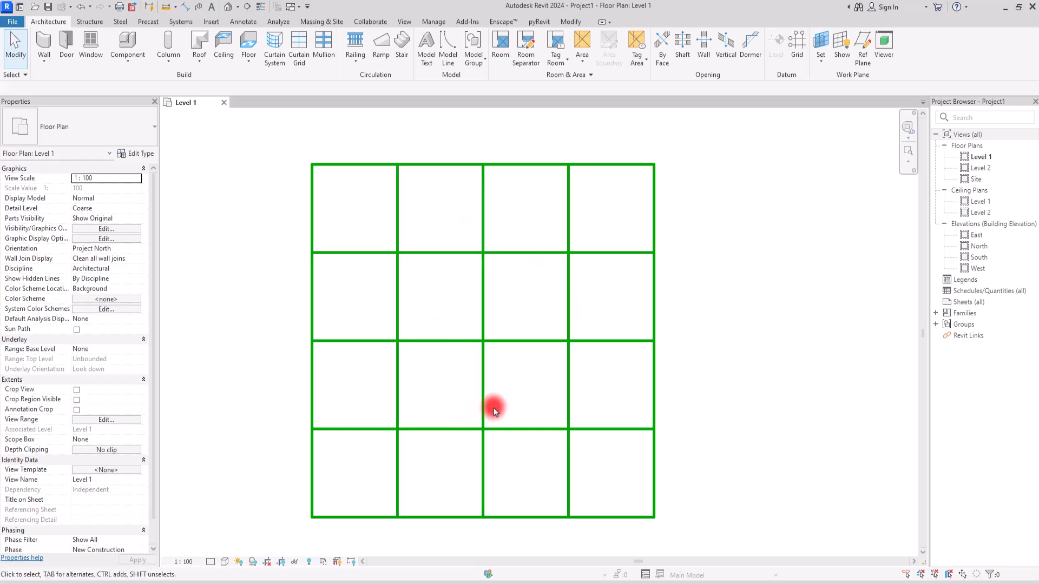
Draw two start-end-radius arcs of radius 0.3 in the upper-left quadrant, bulging inward from its left and right edges to meet at its centre
{"action": "left_click", "coordinate": [448, 44]}
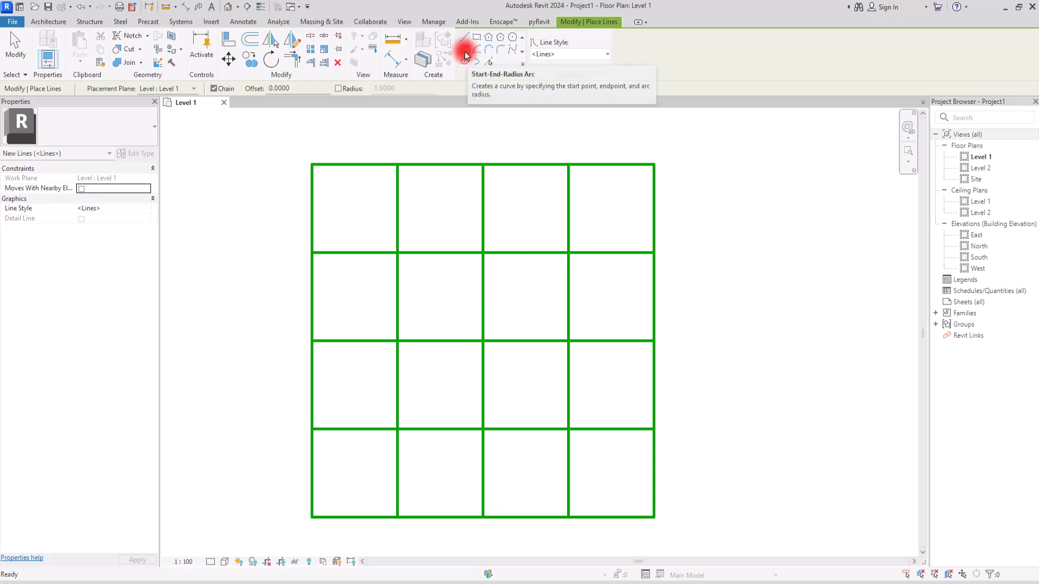
{"action": "left_click", "coordinate": [465, 53]}
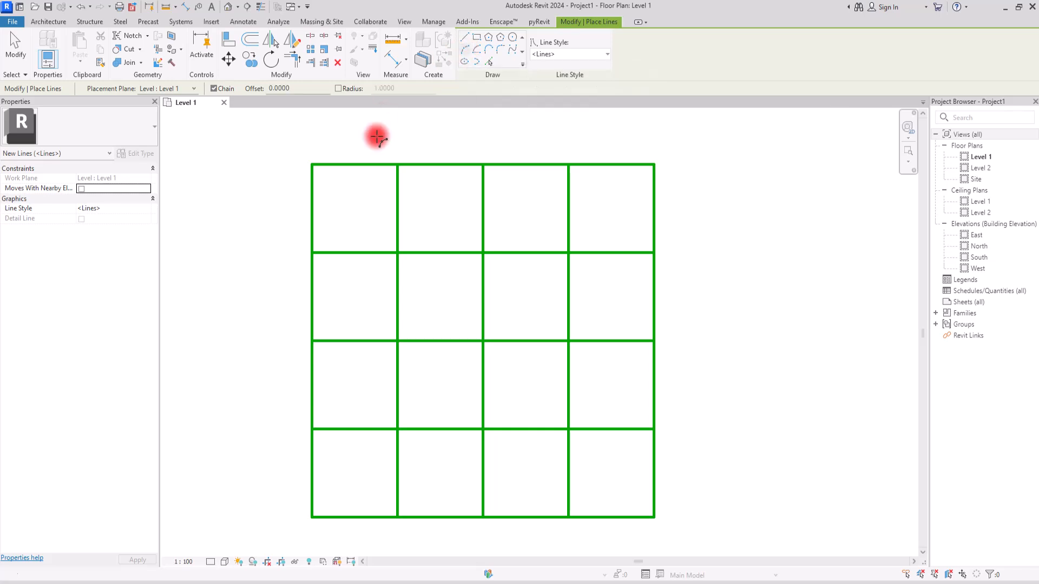
{"action": "left_click", "coordinate": [309, 162]}
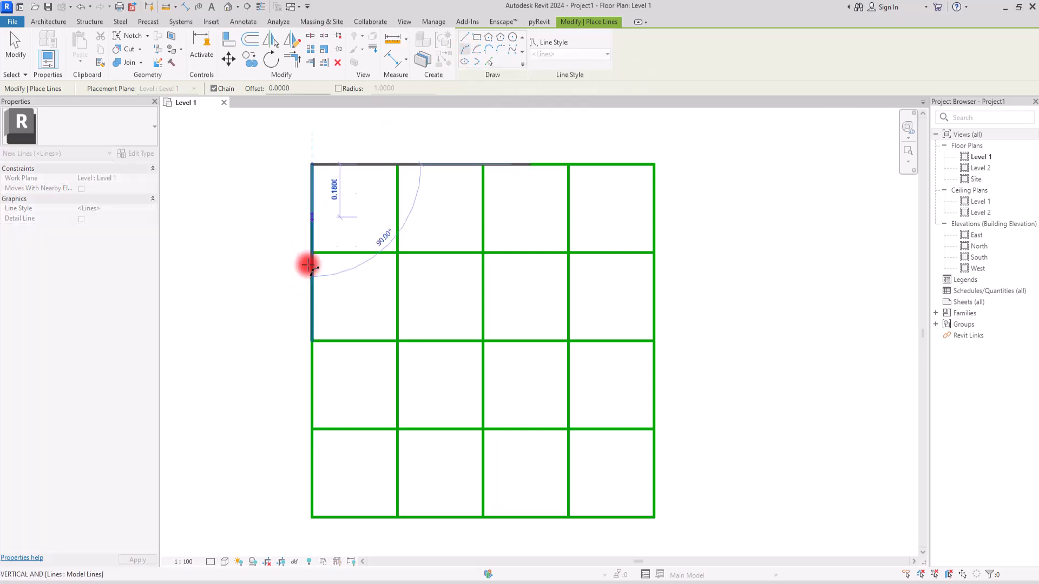
{"action": "left_click", "coordinate": [313, 339]}
{"action": "left_click", "coordinate": [393, 253]}
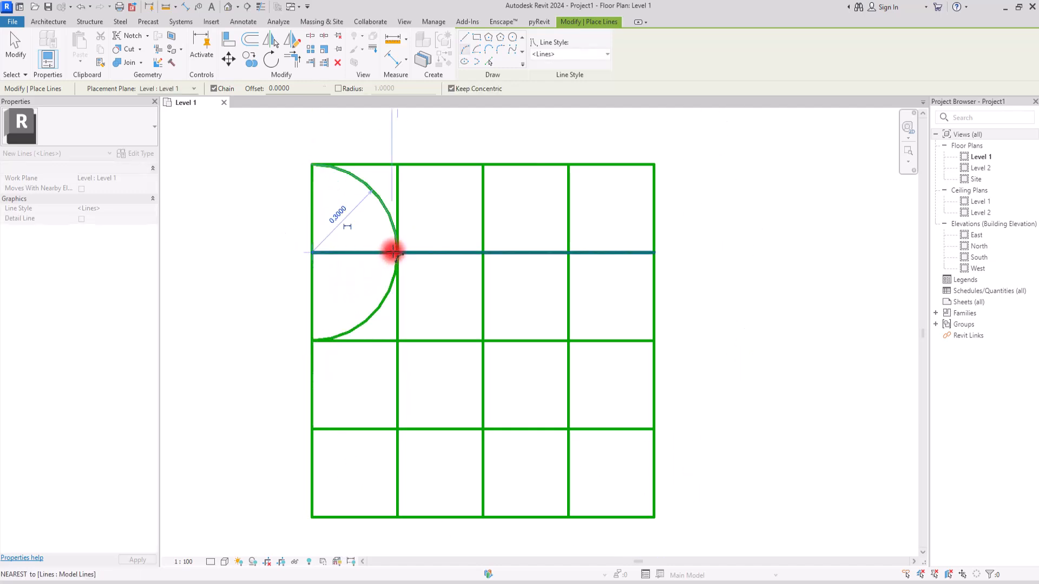
{"action": "left_click", "coordinate": [482, 164]}
{"action": "left_click", "coordinate": [483, 340]}
{"action": "left_click", "coordinate": [406, 261]}
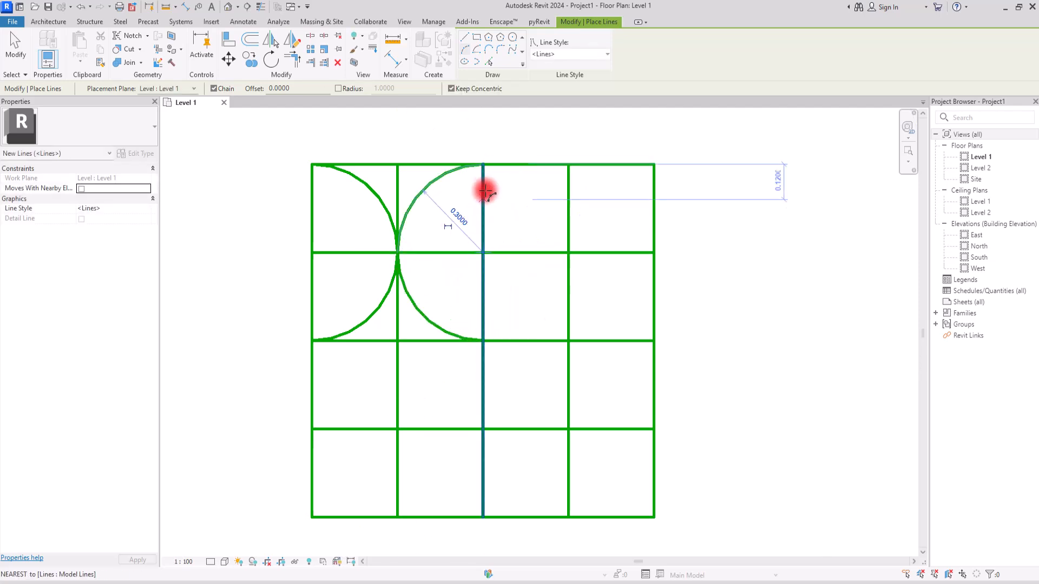
Draw two arcs of radius 0.3 in the upper-right quadrant, bulging inward from its top and bottom edges to meet at its centre
{"action": "left_click", "coordinate": [483, 164]}
{"action": "left_click", "coordinate": [655, 164]}
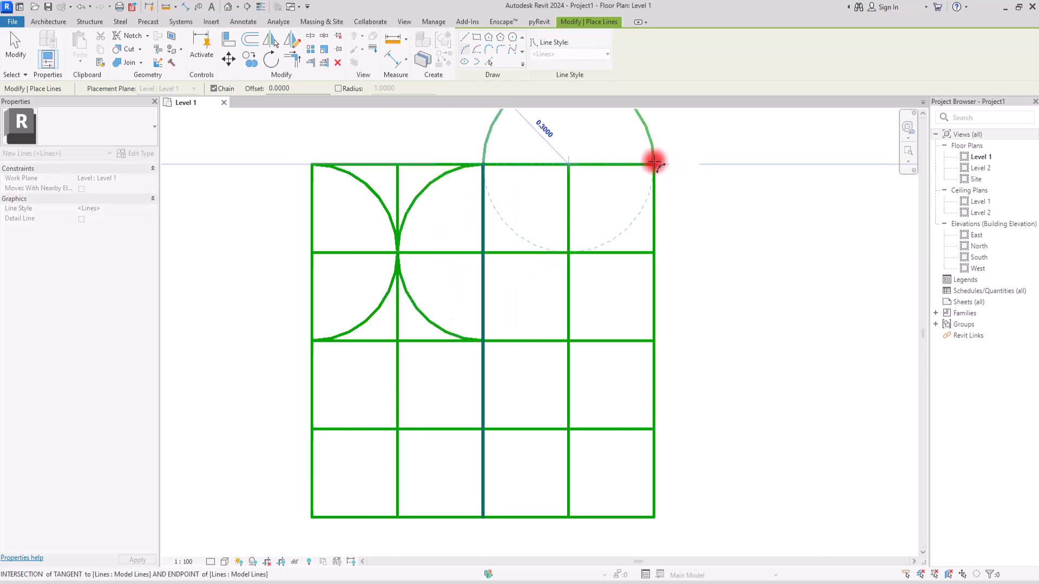
{"action": "left_click", "coordinate": [564, 250]}
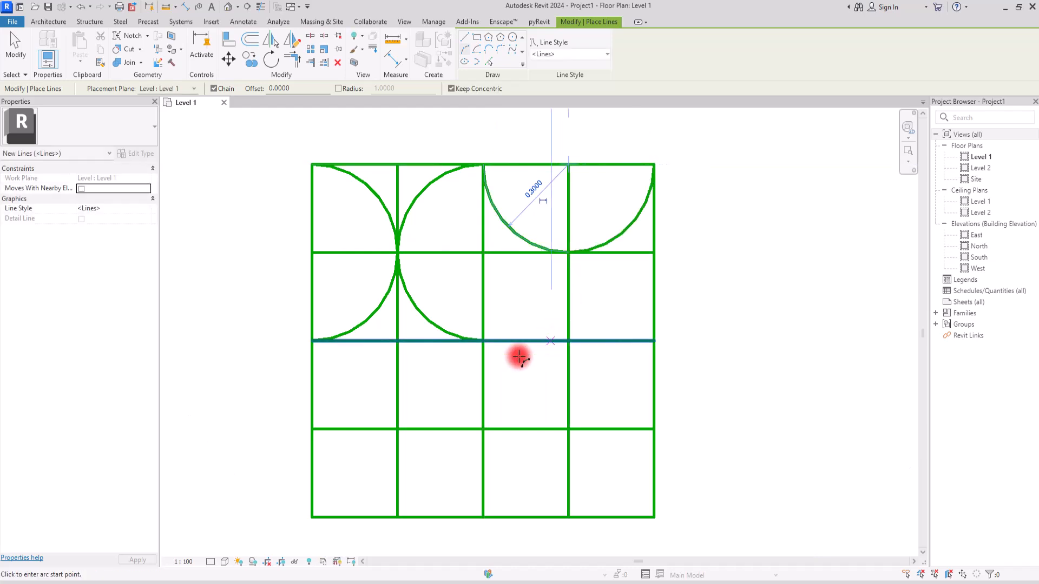
{"action": "left_click", "coordinate": [482, 340]}
{"action": "left_click", "coordinate": [654, 341]}
{"action": "left_click", "coordinate": [565, 253]}
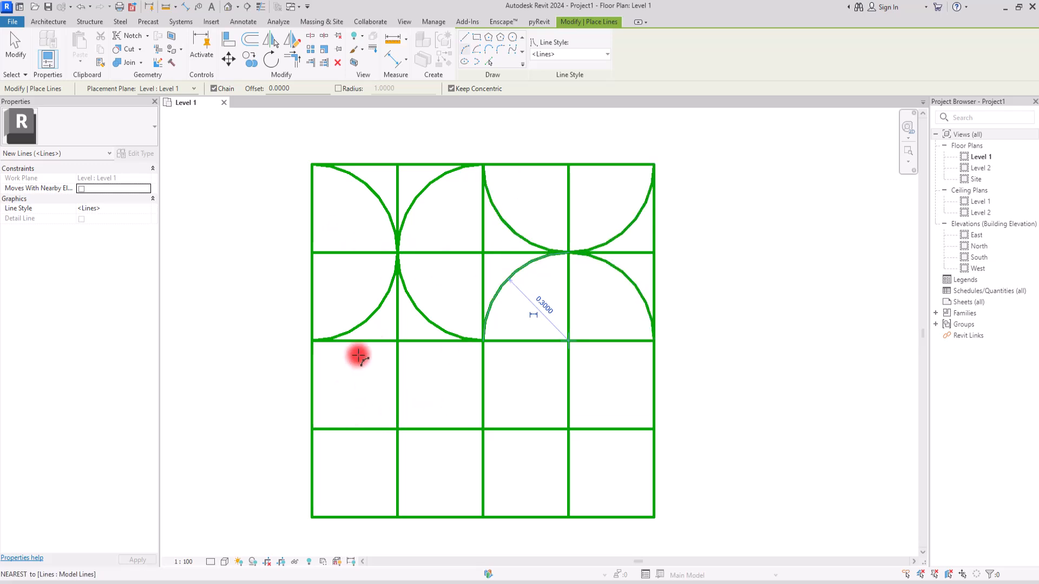
Draw two arcs of radius 0.3 in the lower-left quadrant, bulging inward from its top and bottom edges to meet at its centre
{"action": "left_click", "coordinate": [312, 341]}
{"action": "left_click", "coordinate": [482, 341]}
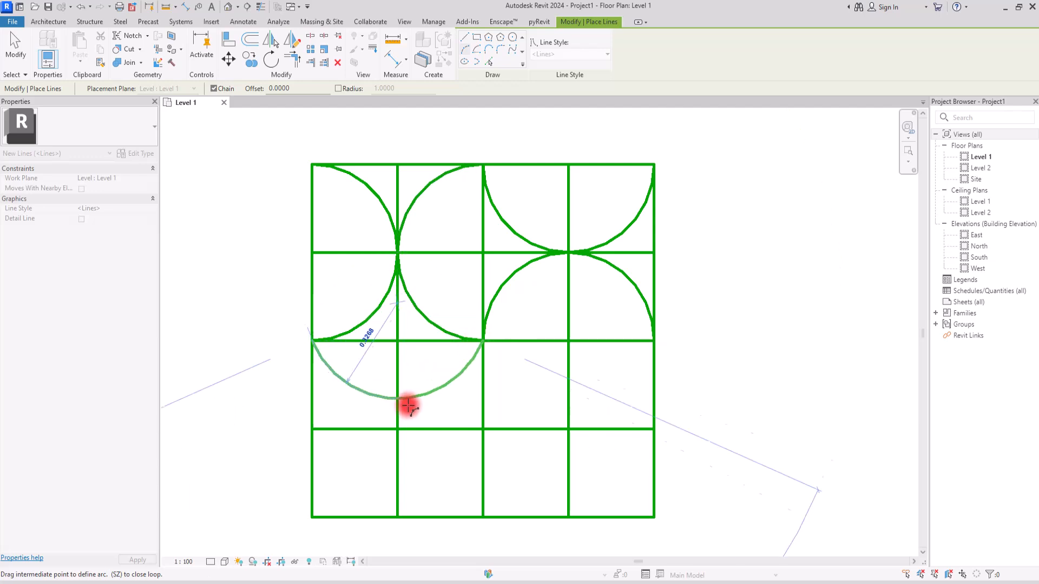
{"action": "left_click", "coordinate": [400, 430]}
{"action": "left_click", "coordinate": [312, 517]}
{"action": "left_click", "coordinate": [482, 517]}
{"action": "left_click", "coordinate": [402, 429]}
Draw two arcs in the lower-right quadrant, bulging inward from its left and right edges towards its centre
{"action": "left_click", "coordinate": [482, 341]}
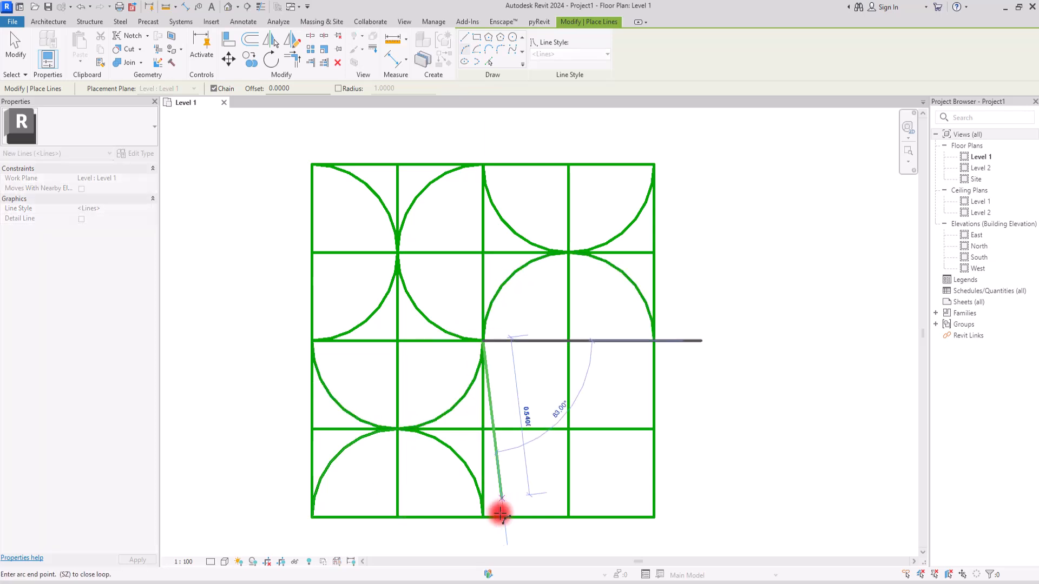
{"action": "left_click", "coordinate": [483, 517]}
{"action": "left_click", "coordinate": [563, 428]}
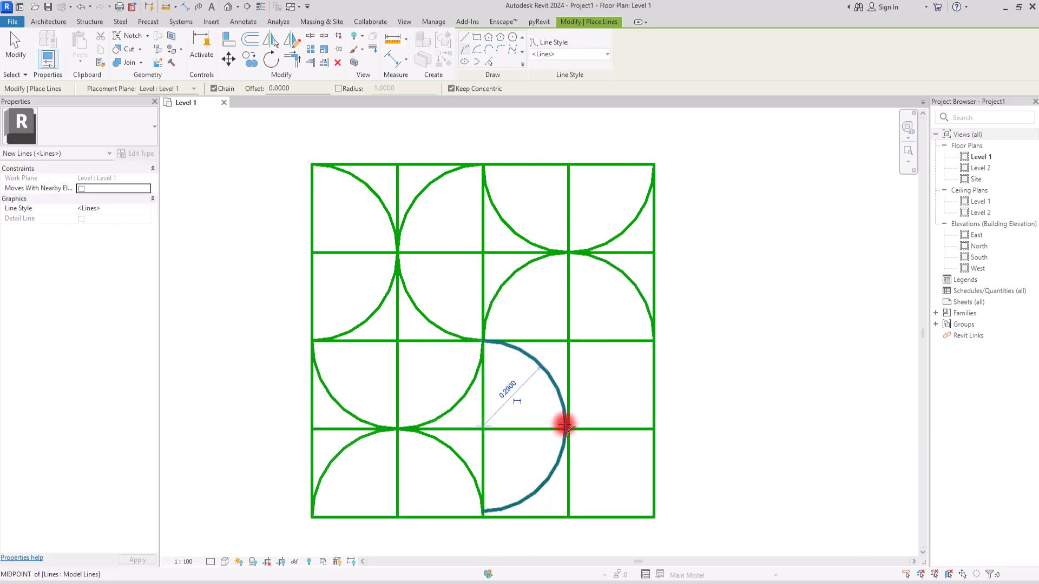
{"action": "left_click", "coordinate": [653, 341]}
{"action": "left_click", "coordinate": [655, 516]}
{"action": "left_click", "coordinate": [566, 433]}
{"action": "key", "text": "Escape"}
{"action": "key", "text": "Escape"}
Delete the lower-right quadrant's left arc and redraw it between both ends of the left edge, bulging to the quadrant's centre
{"action": "left_click", "coordinate": [563, 466]}
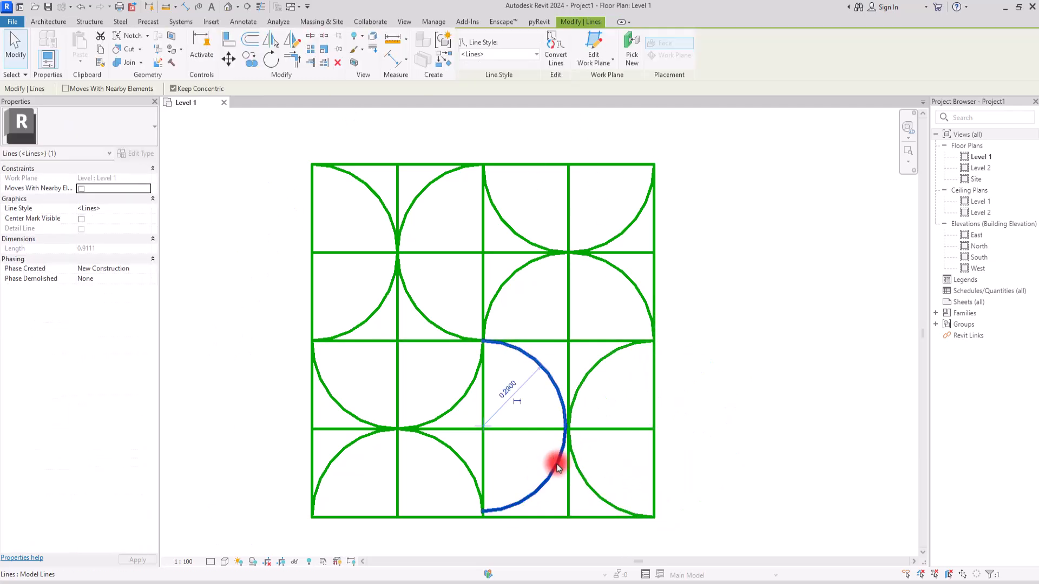
{"action": "key", "text": "Delete"}
{"action": "left_click", "coordinate": [444, 60]}
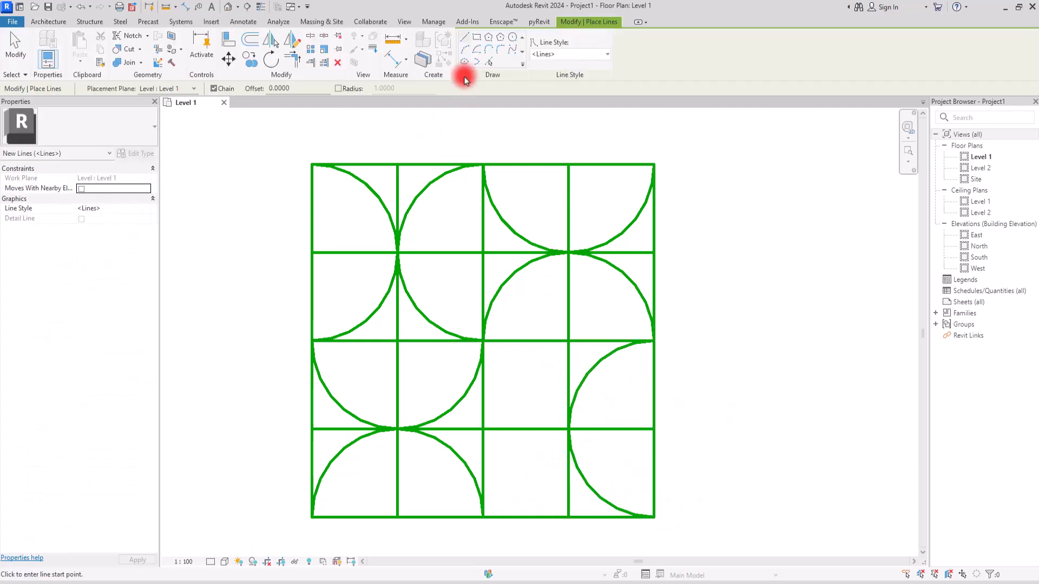
{"action": "left_click", "coordinate": [465, 49]}
{"action": "left_click", "coordinate": [483, 341]}
{"action": "left_click", "coordinate": [483, 517]}
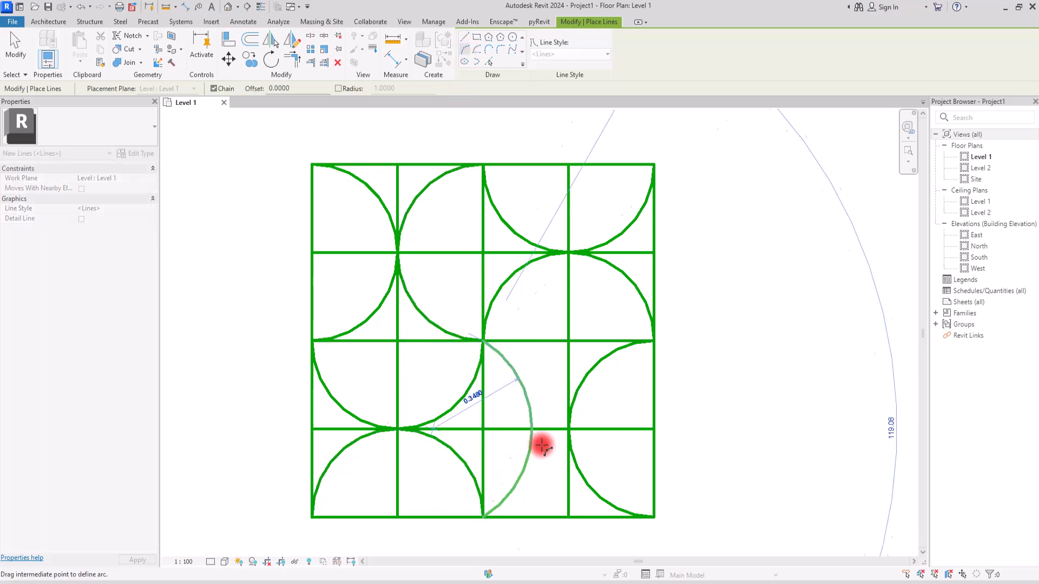
{"action": "left_click", "coordinate": [567, 428]}
{"action": "key", "text": "Escape"}
{"action": "key", "text": "Escape"}
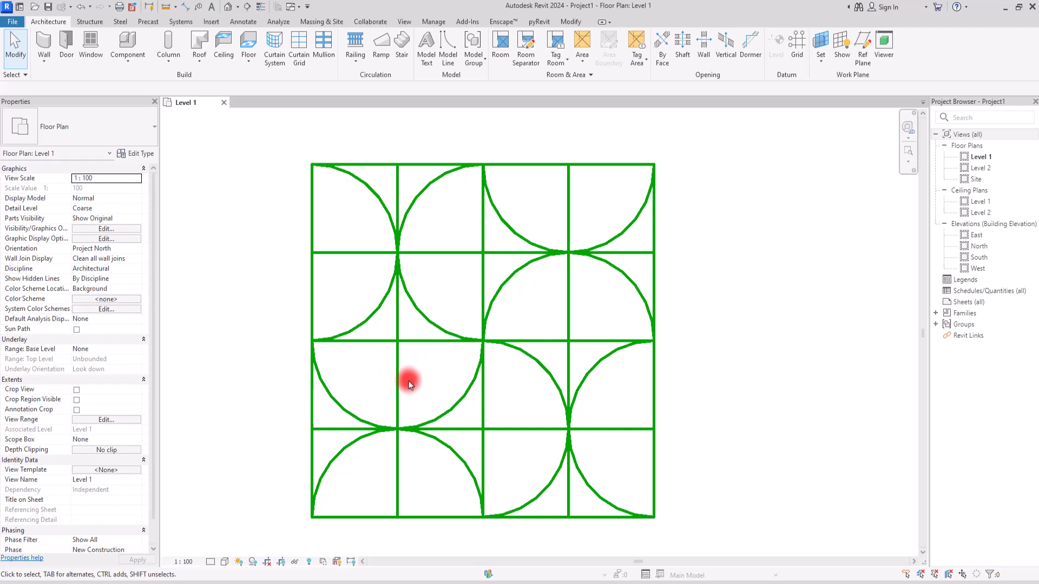
Delete the four grid lines through the quadrants' midpoints, keeping the outer square, the central cross and the arcs
{"action": "left_click", "coordinate": [382, 393]}
{"action": "key", "text": "Delete"}
{"action": "left_click_drag", "start_coordinate": [586, 278], "coordinate": [538, 291]}
{"action": "key", "text": "Delete"}
{"action": "left_click", "coordinate": [620, 429]}
{"action": "key", "text": "Delete"}
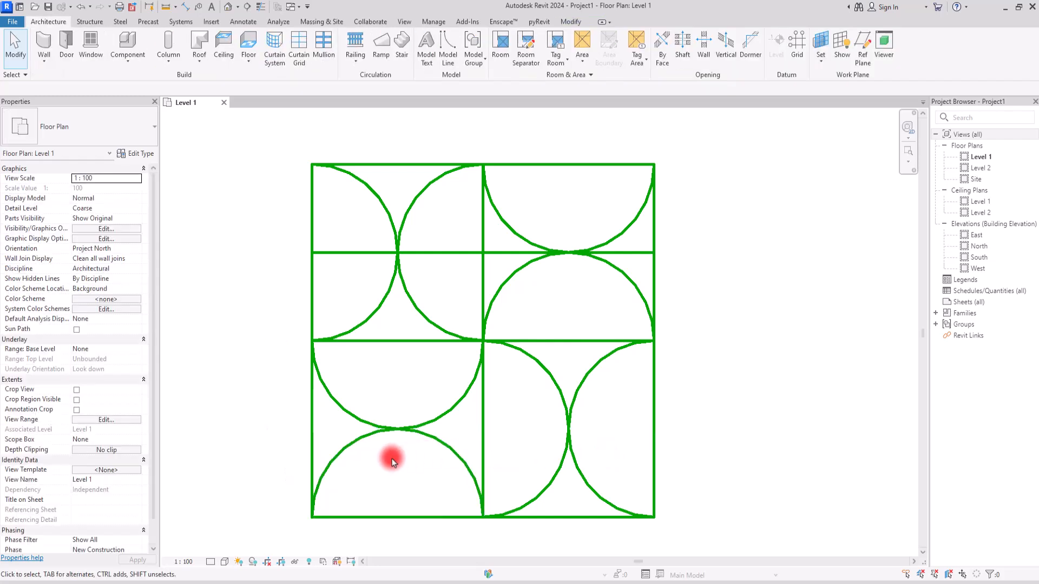
{"action": "left_click", "coordinate": [431, 253]}
{"action": "key", "text": "Delete"}
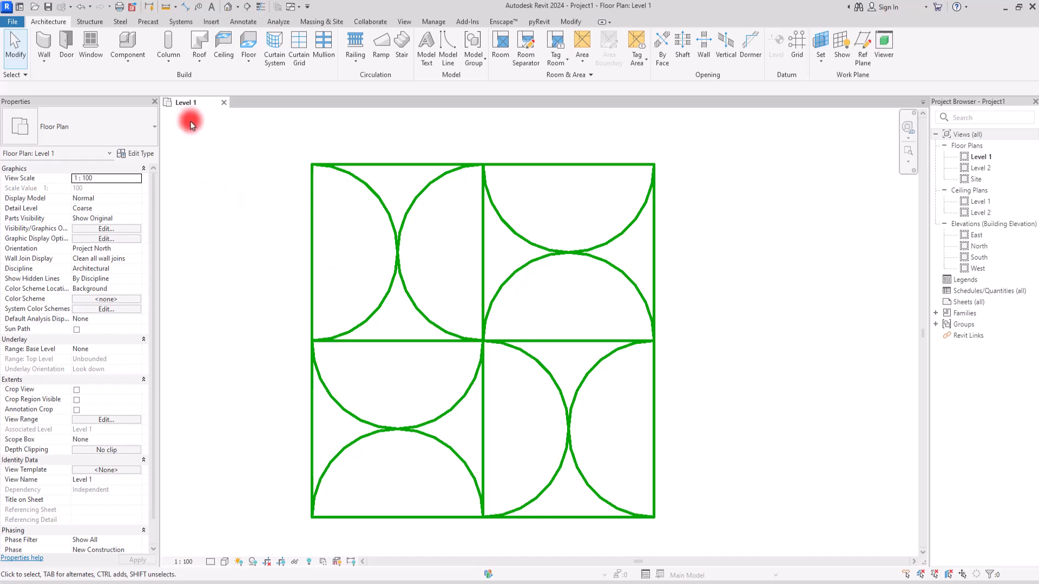
Start pyRevit's Make Pattern on all the tile's lines and define a model pattern named RVT PLUS - Circle
{"action": "left_click_drag", "start_coordinate": [258, 131], "coordinate": [678, 523]}
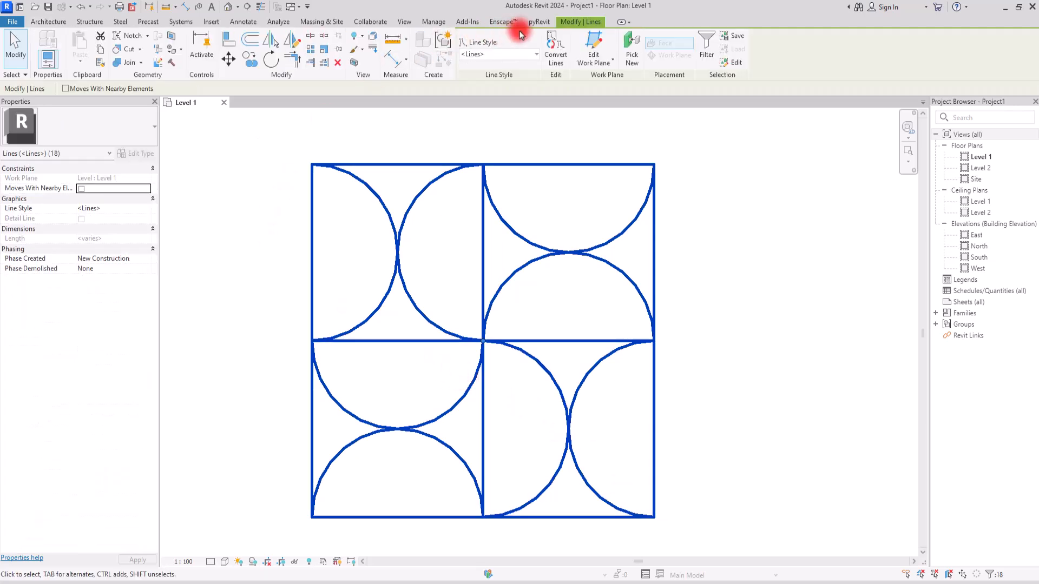
{"action": "left_click", "coordinate": [536, 22]}
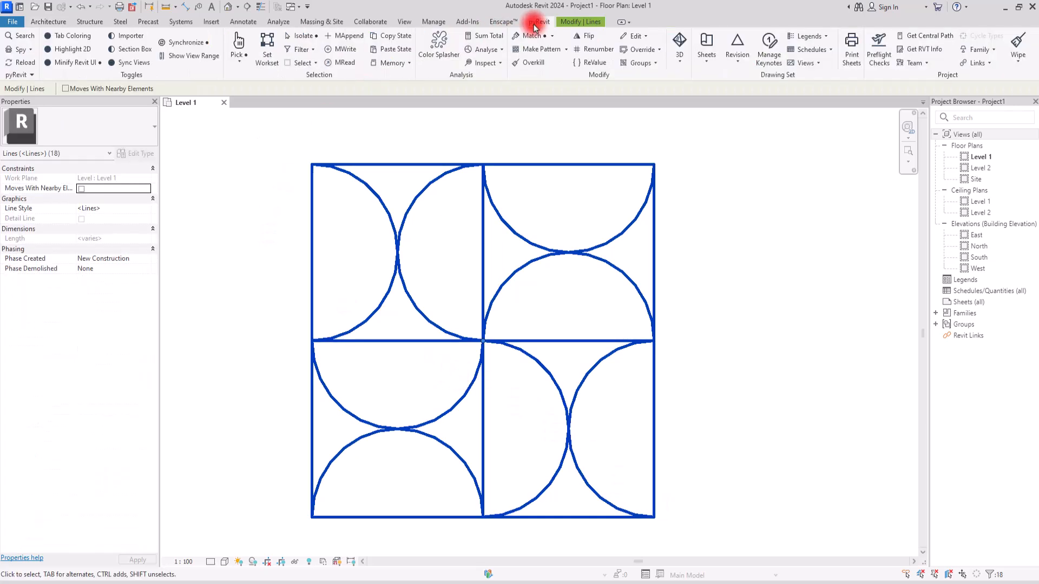
{"action": "left_click", "coordinate": [566, 49]}
{"action": "left_click", "coordinate": [552, 68]}
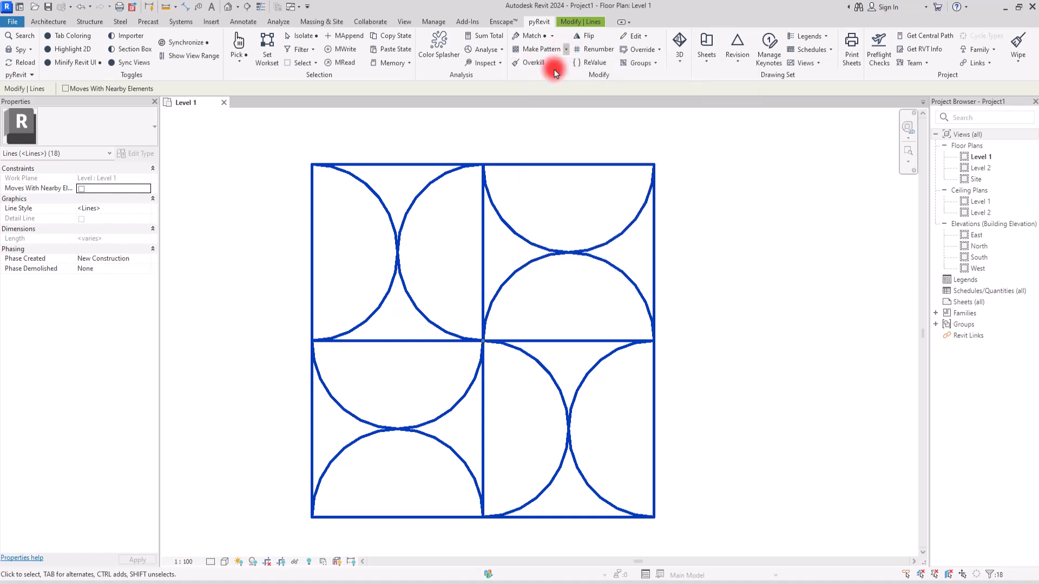
{"action": "left_click", "coordinate": [520, 237]}
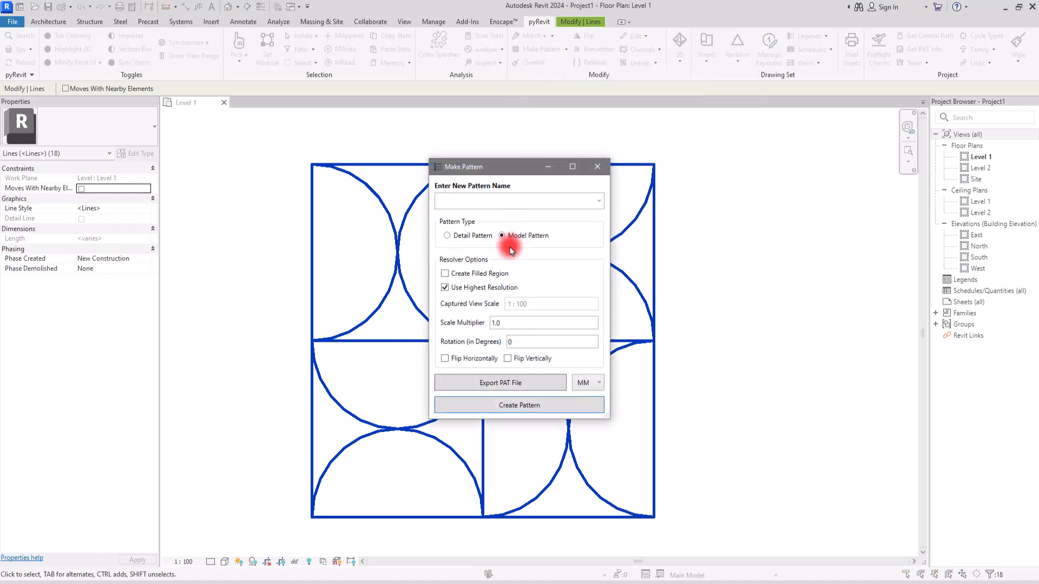
{"action": "left_click", "coordinate": [488, 205]}
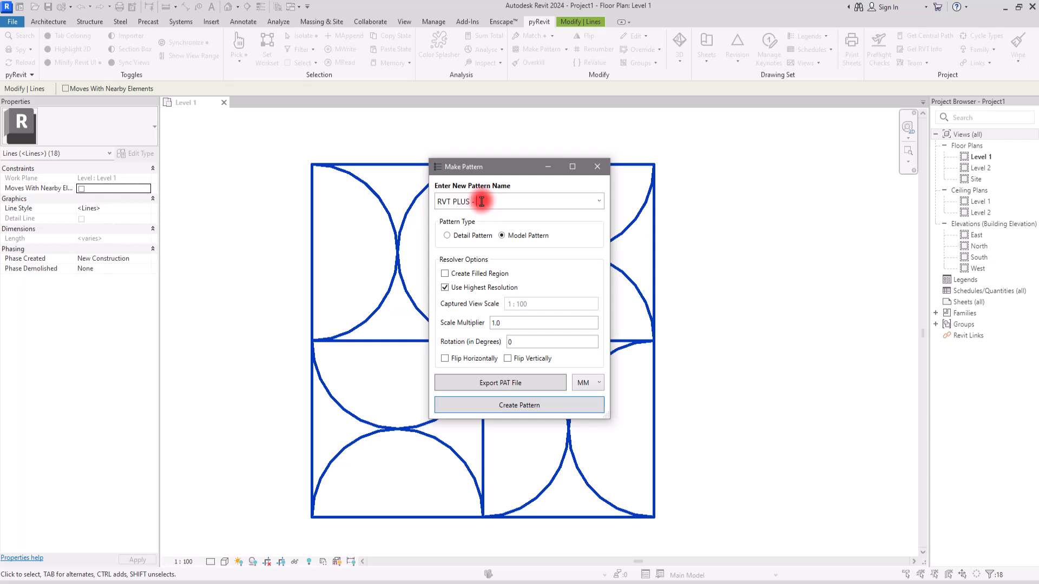
{"action": "type", "text": "le"}
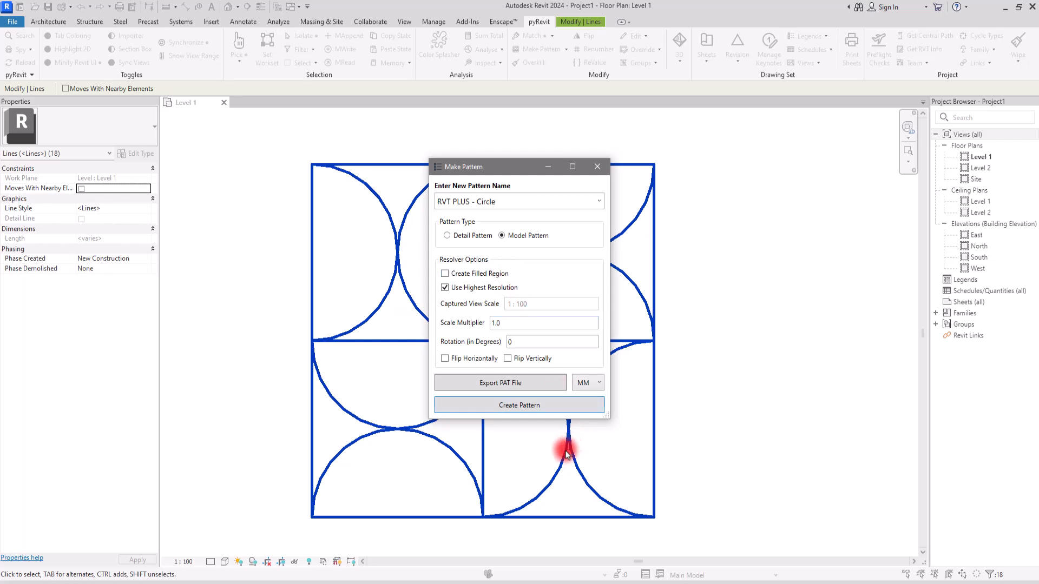
Export the pattern as a millimetre PAT file to the 136 Patterns folder, bounded by the tile's lower-left and upper-right corners
{"action": "left_click", "coordinate": [533, 407]}
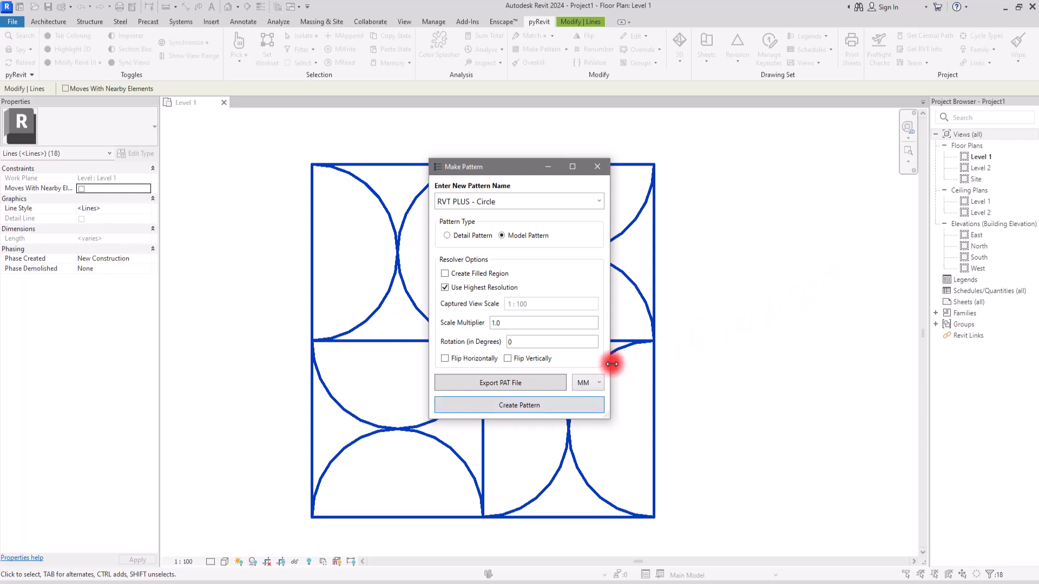
{"action": "left_click", "coordinate": [533, 386]}
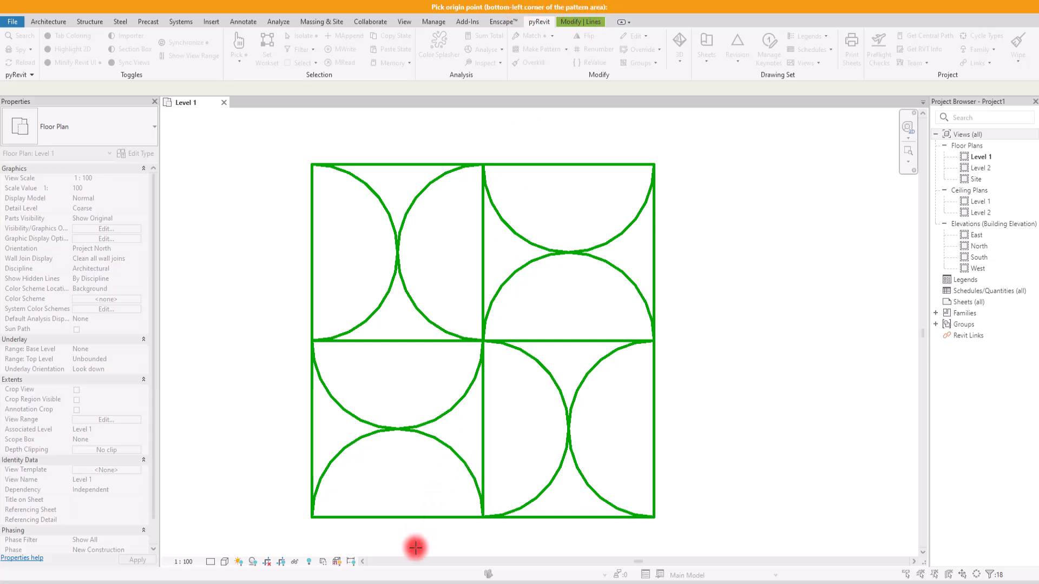
{"action": "left_click", "coordinate": [311, 518]}
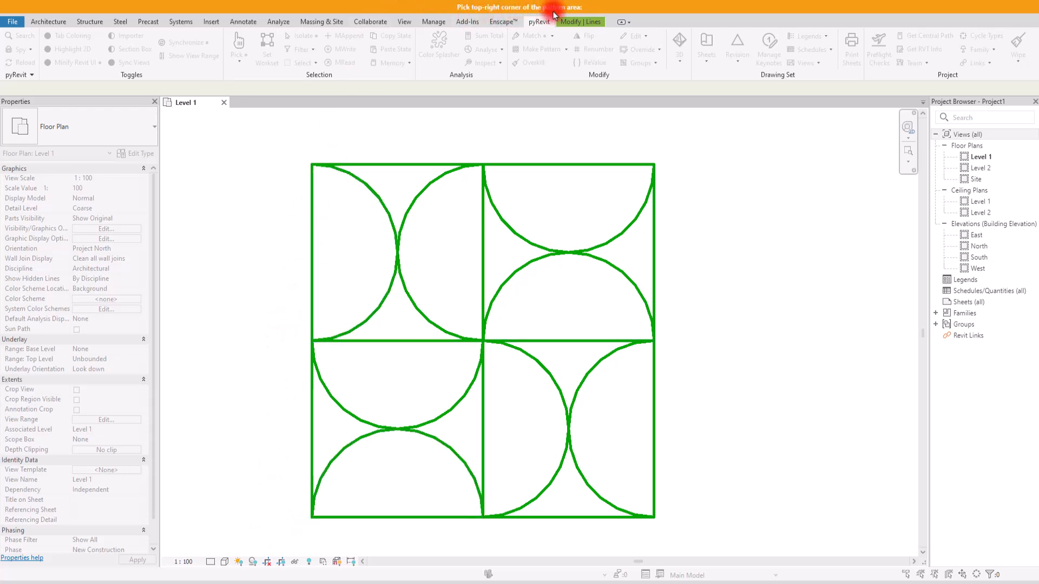
{"action": "left_click", "coordinate": [656, 165]}
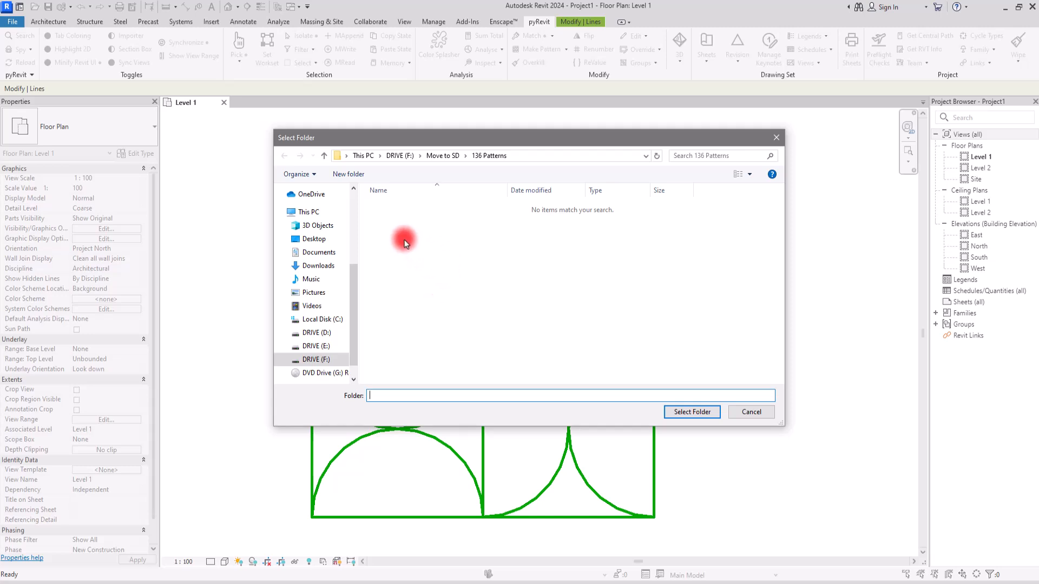
{"action": "left_click", "coordinate": [692, 412]}
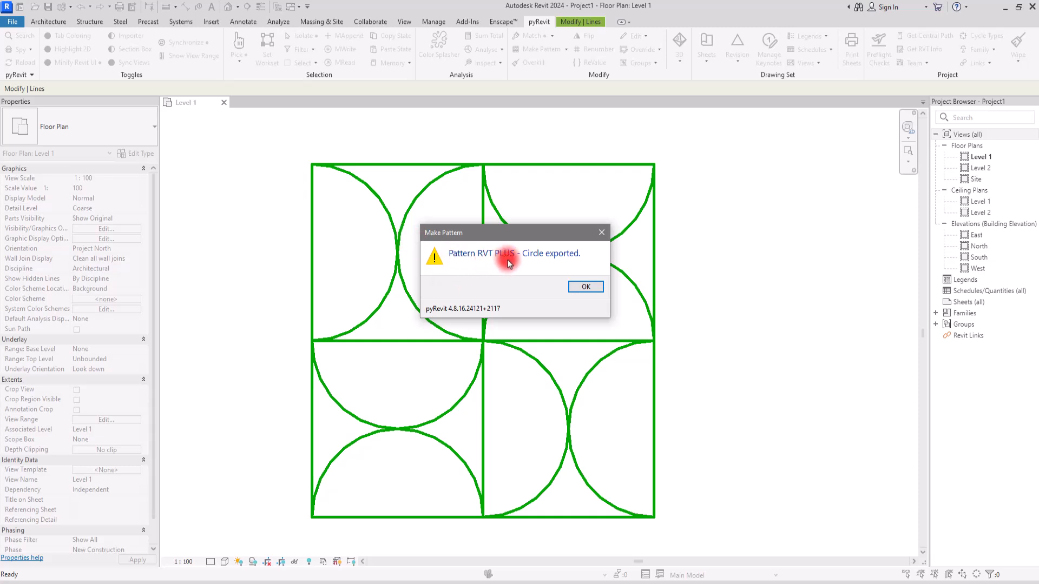
{"action": "left_click", "coordinate": [586, 287]}
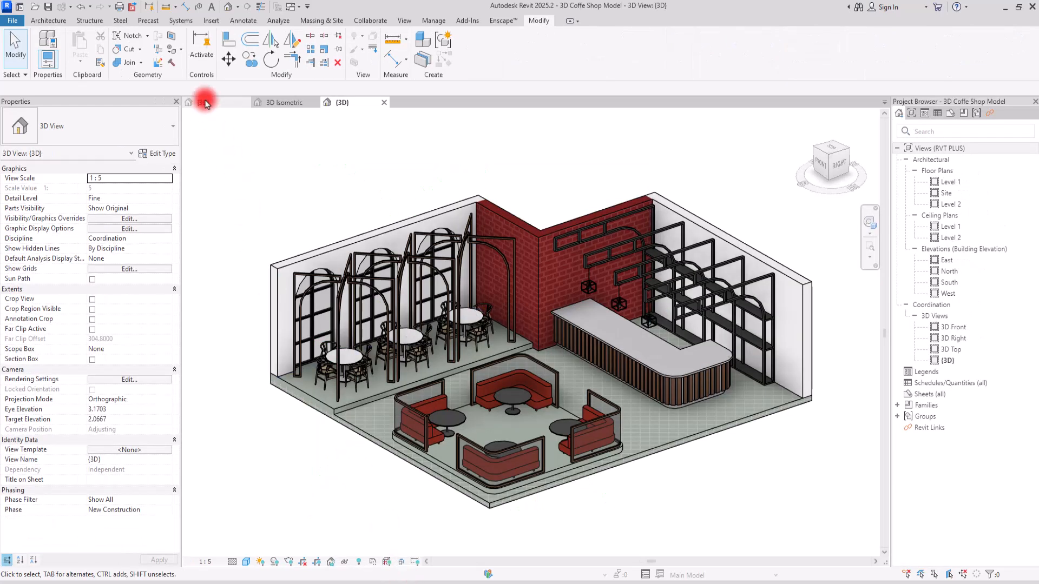
In the Kitchen model's 3D view, open the structure layer's material of the Generic 160mm floor type for editing
{"action": "left_click", "coordinate": [205, 102]}
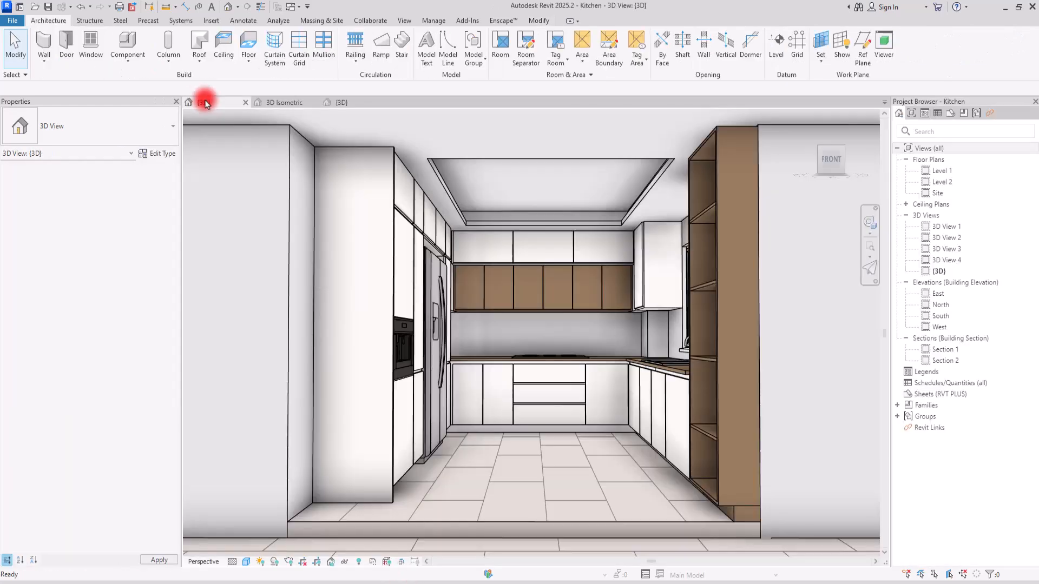
{"action": "left_click", "coordinate": [464, 521]}
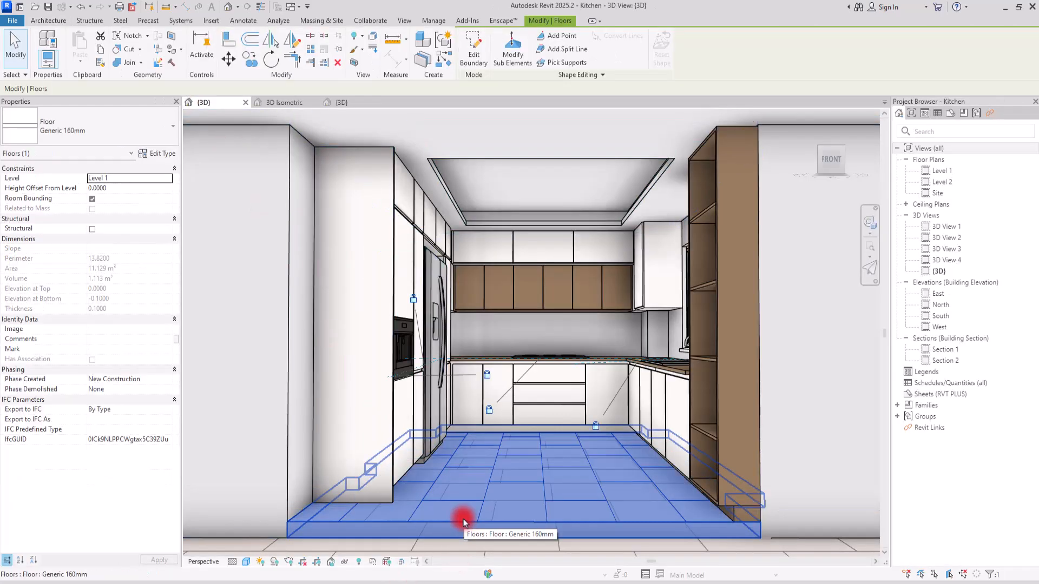
{"action": "left_click", "coordinate": [149, 154]}
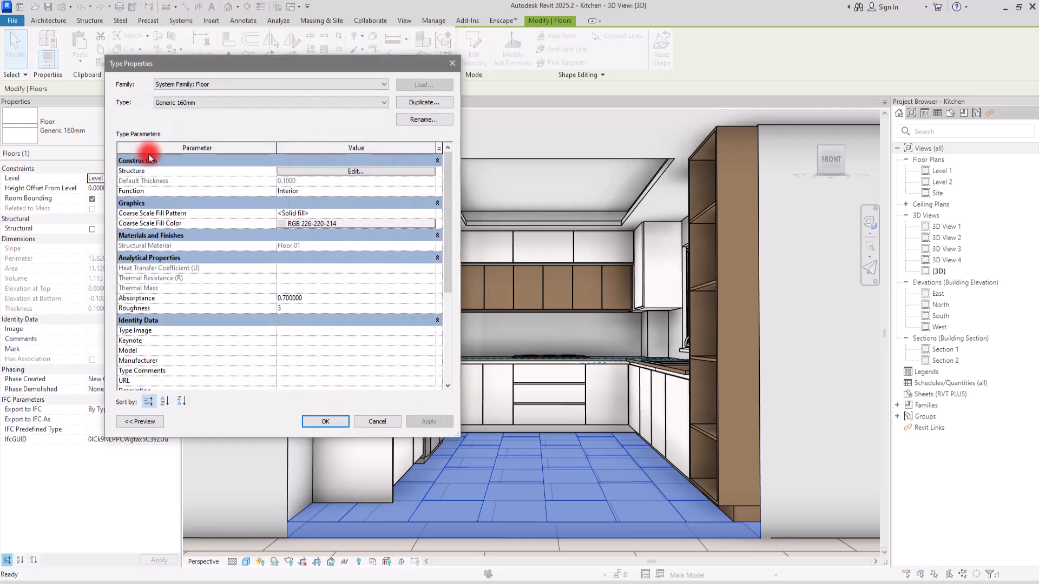
{"action": "left_click", "coordinate": [311, 171]}
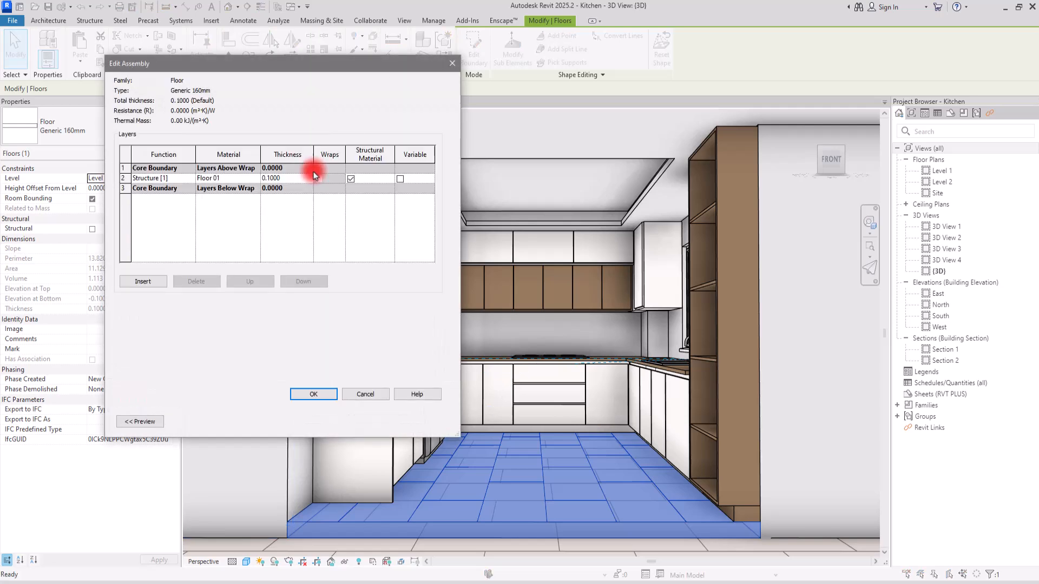
{"action": "left_click", "coordinate": [258, 181]}
{"action": "left_click", "coordinate": [258, 181]}
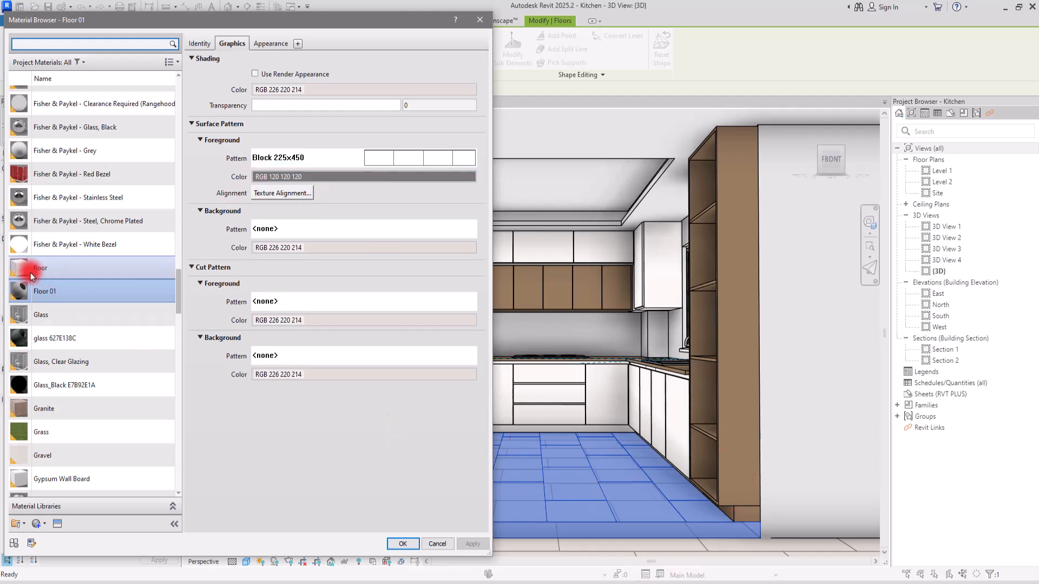
Create a new material and rename it Floor Test
{"action": "scroll", "coordinate": [46, 441], "scroll_direction": "down", "scroll_amount": 1}
{"action": "left_click", "coordinate": [39, 524]}
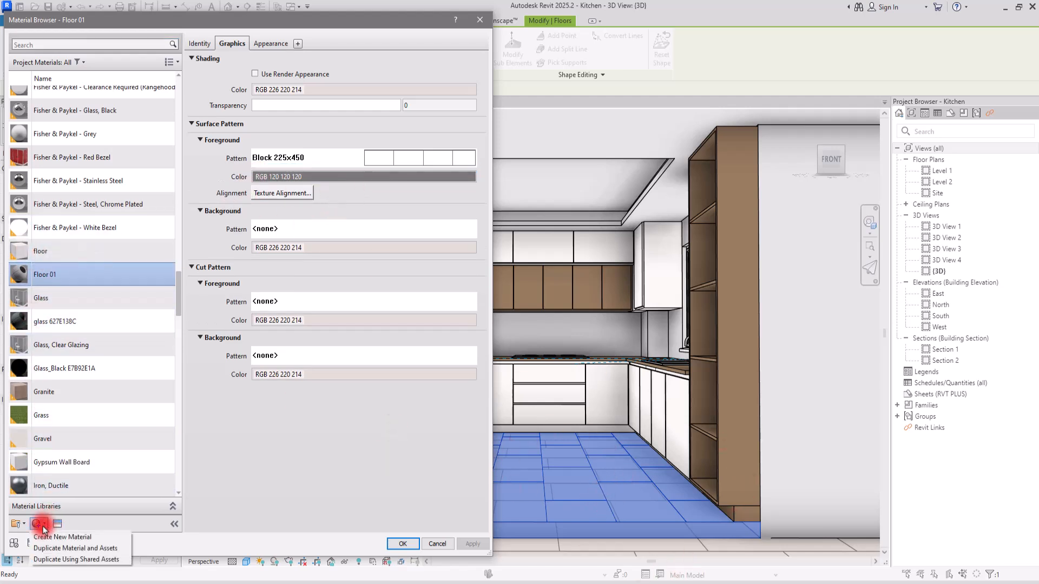
{"action": "left_click", "coordinate": [52, 536]}
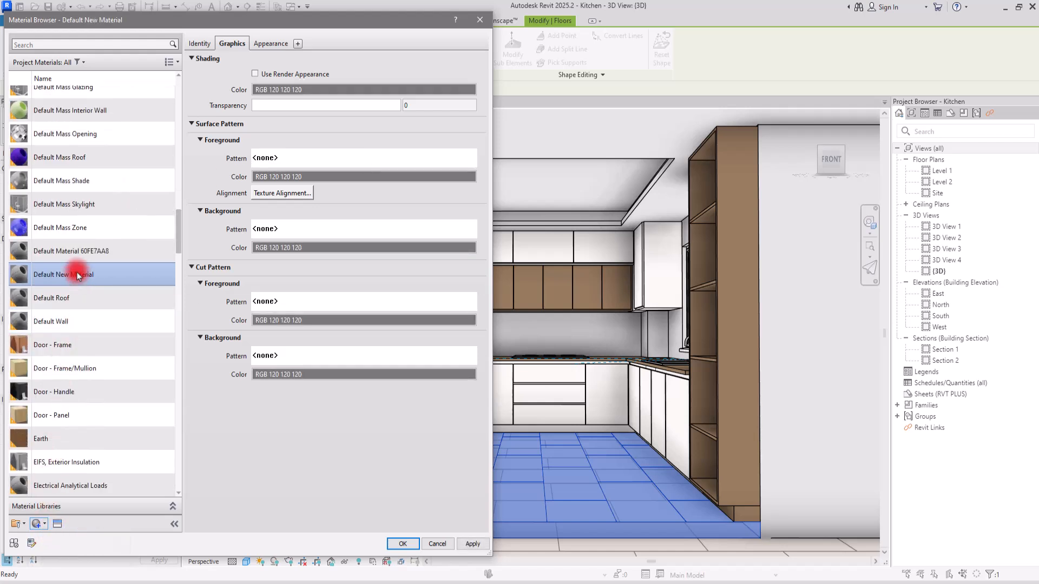
{"action": "right_click", "coordinate": [80, 275]}
{"action": "left_click", "coordinate": [107, 317]}
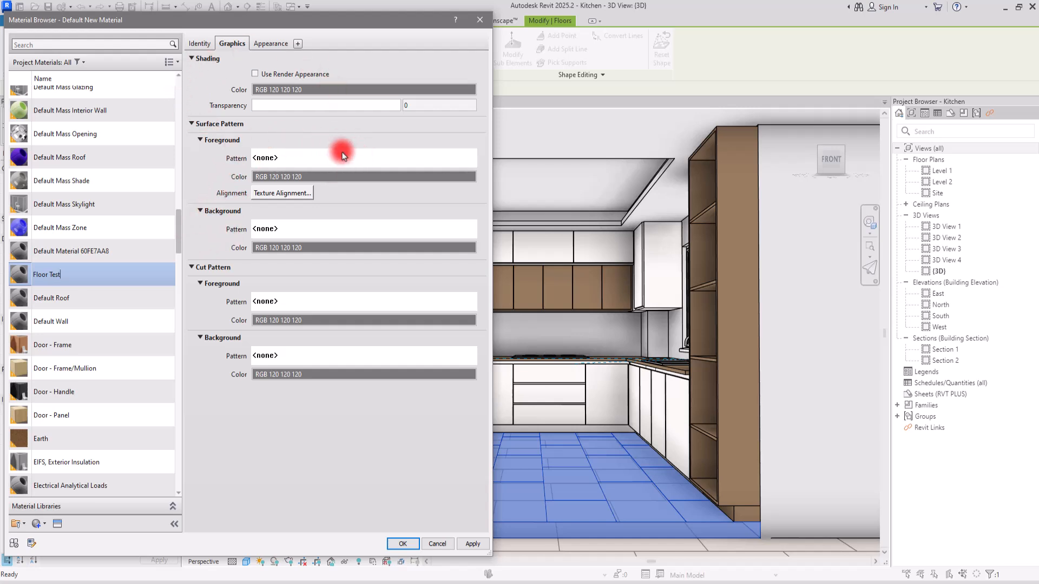
{"action": "left_click", "coordinate": [358, 259]}
Give Floor Test a solid-fill surface background pattern in green, RGB 138 181 141
{"action": "left_click", "coordinate": [343, 229]}
{"action": "left_click", "coordinate": [276, 265]}
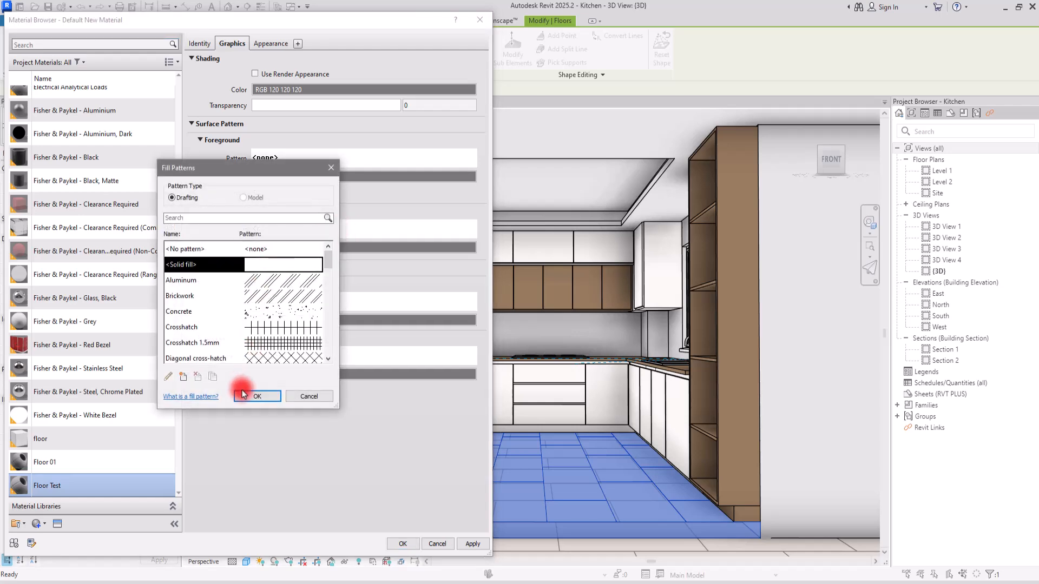
{"action": "left_click", "coordinate": [257, 396]}
{"action": "left_click", "coordinate": [352, 247]}
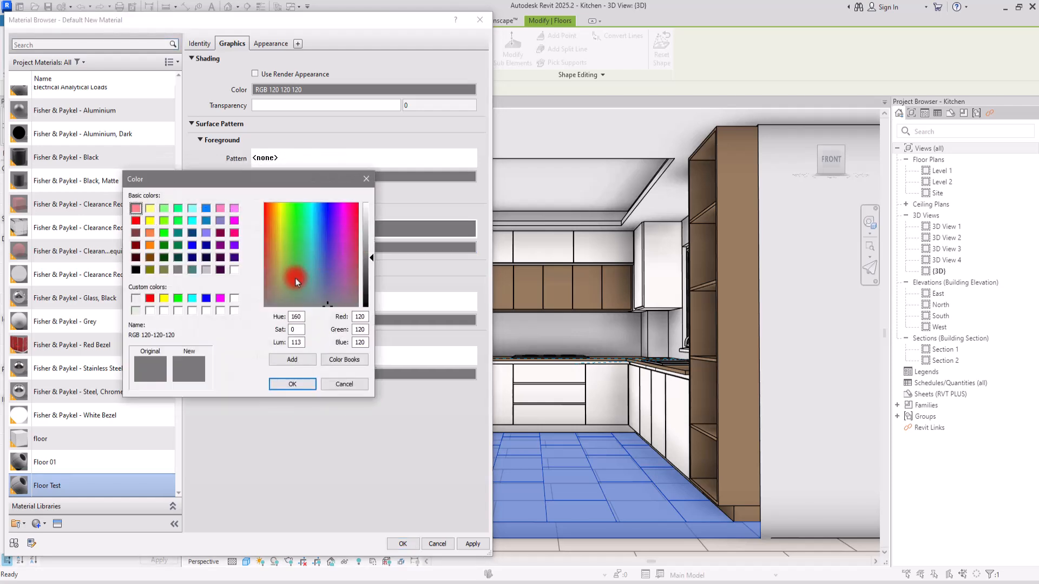
{"action": "left_click", "coordinate": [297, 284]}
{"action": "left_click", "coordinate": [366, 265]}
{"action": "left_click_drag", "start_coordinate": [365, 265], "coordinate": [366, 242]}
{"action": "left_click", "coordinate": [292, 384]}
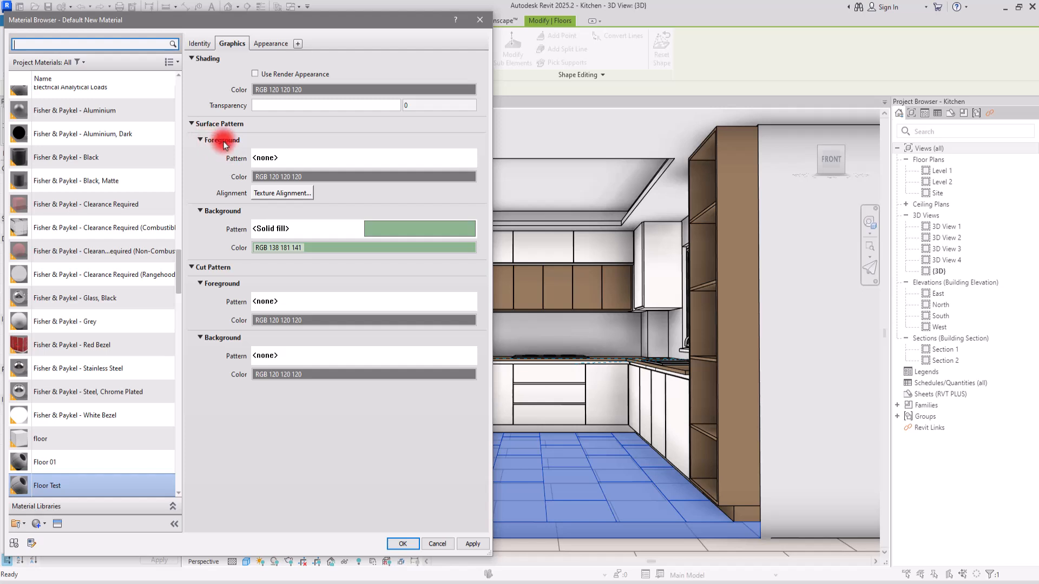
Start a new custom model-type surface pattern for Floor Test's foreground pattern
{"action": "left_click", "coordinate": [348, 161]}
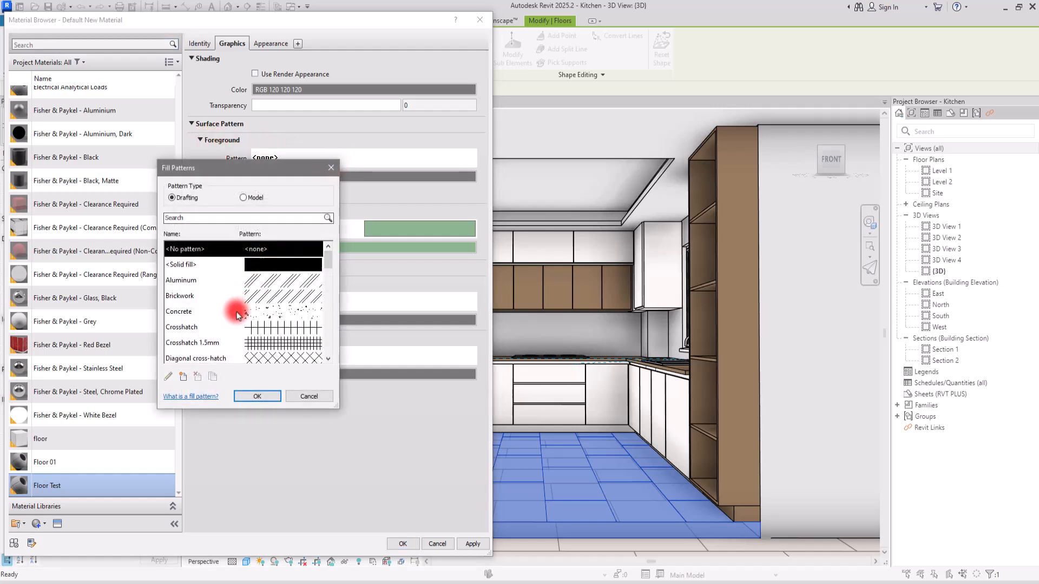
{"action": "left_click", "coordinate": [252, 198]}
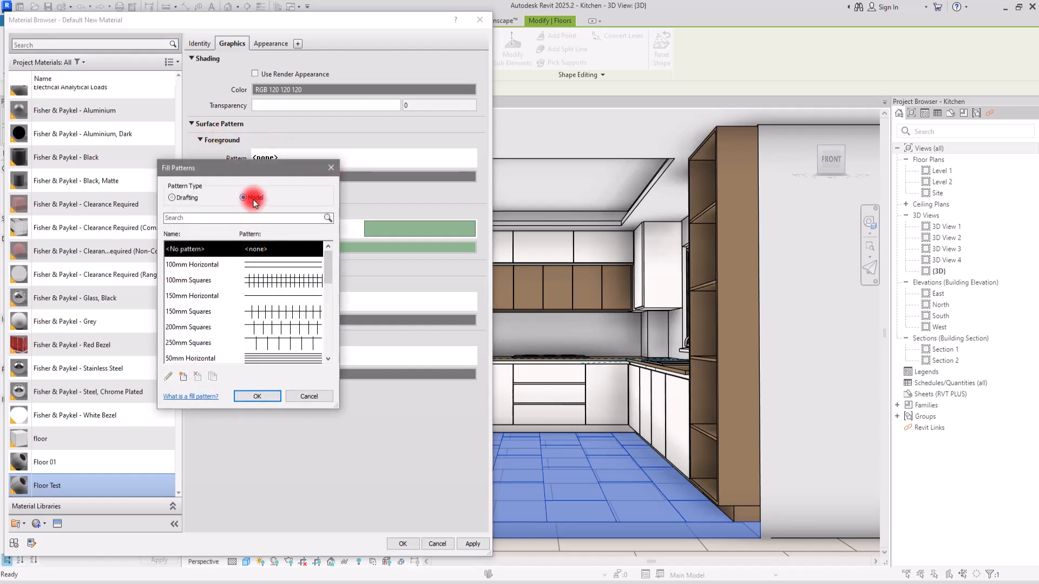
{"action": "left_click", "coordinate": [184, 381]}
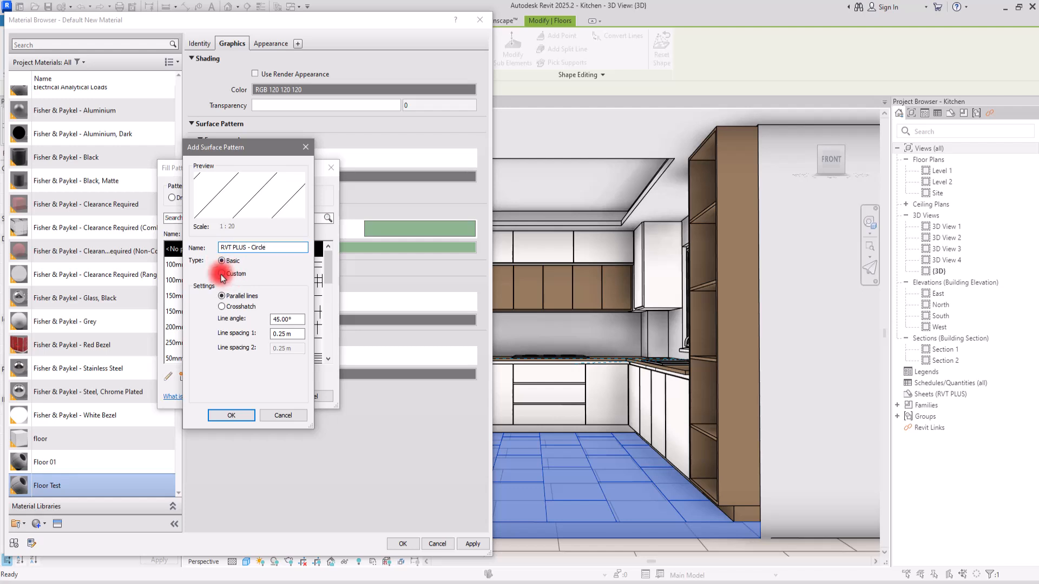
{"action": "left_click", "coordinate": [222, 274]}
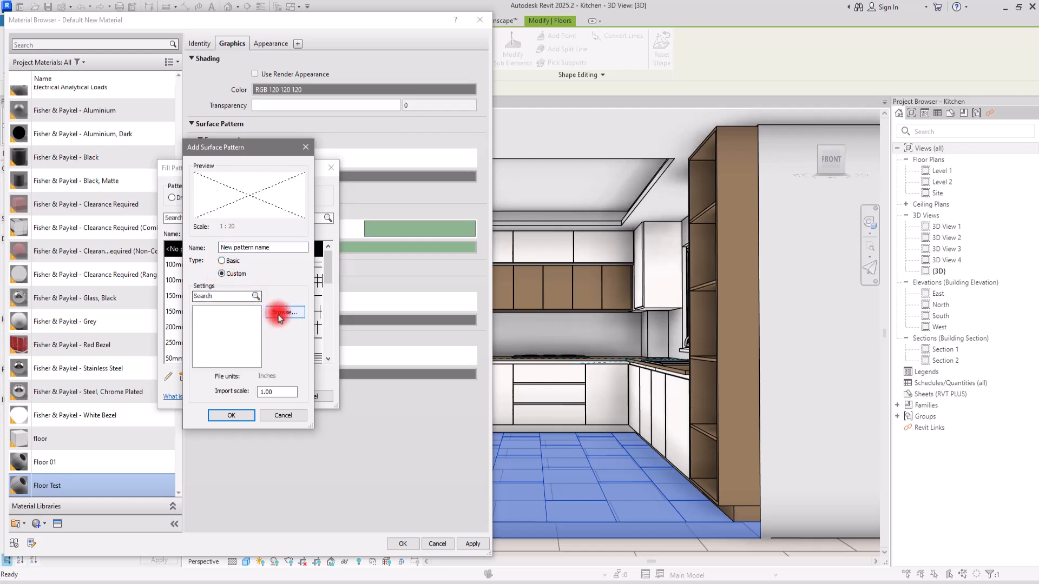
Import RVT PLUS Circle.pat from the 136 Patterns folder at import scale 1.00 and assign it as the surface foreground pattern
{"action": "left_click", "coordinate": [283, 312]}
{"action": "left_click", "coordinate": [312, 130]}
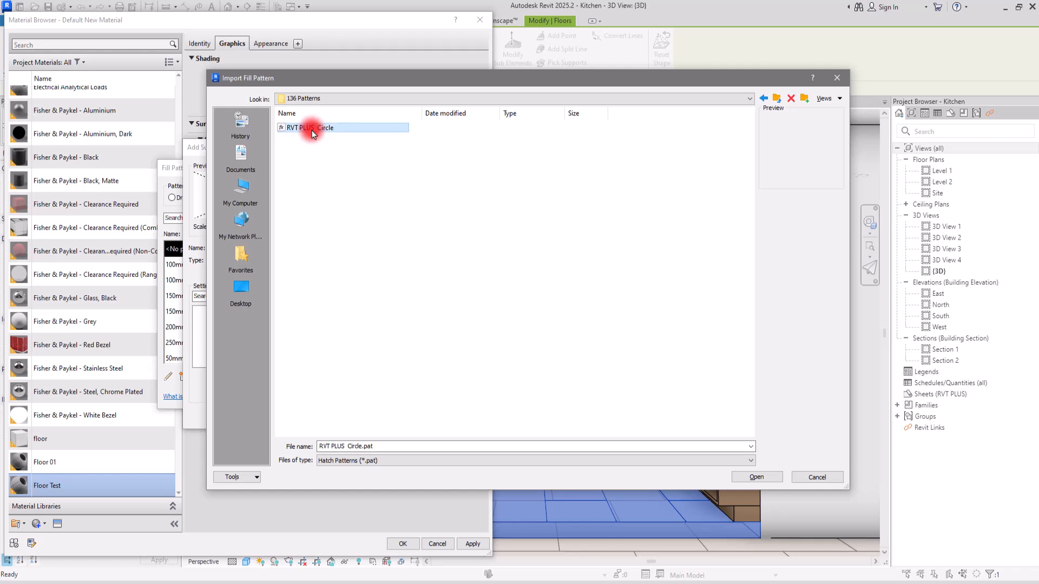
{"action": "left_click", "coordinate": [347, 219]}
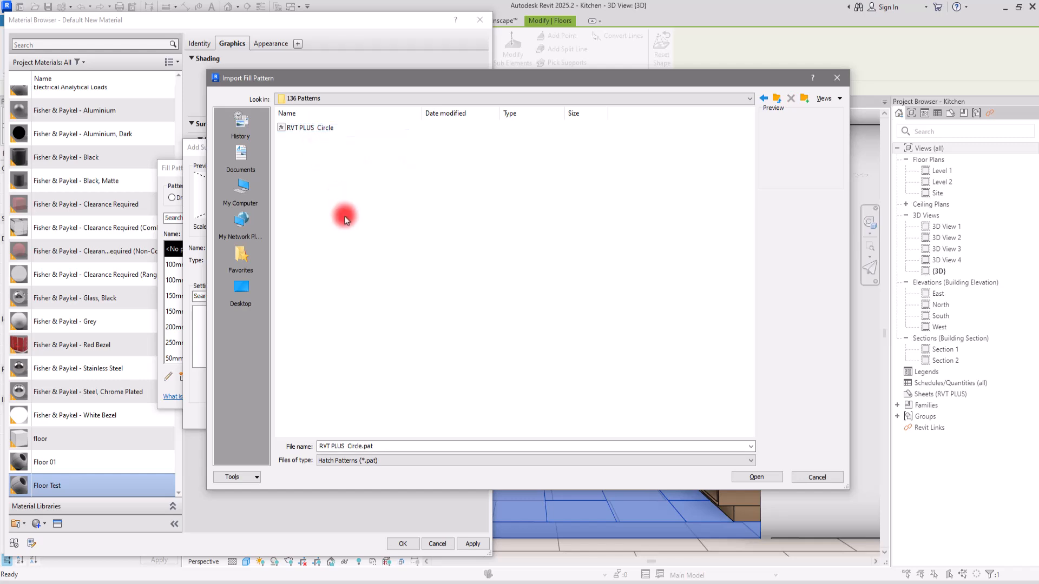
{"action": "left_click", "coordinate": [305, 128]}
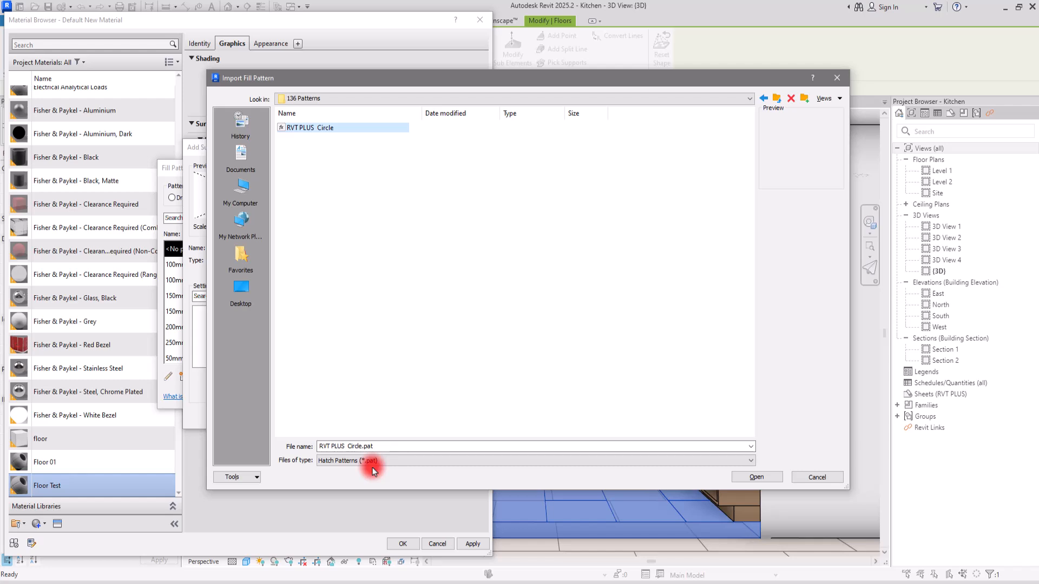
{"action": "left_click", "coordinate": [763, 478]}
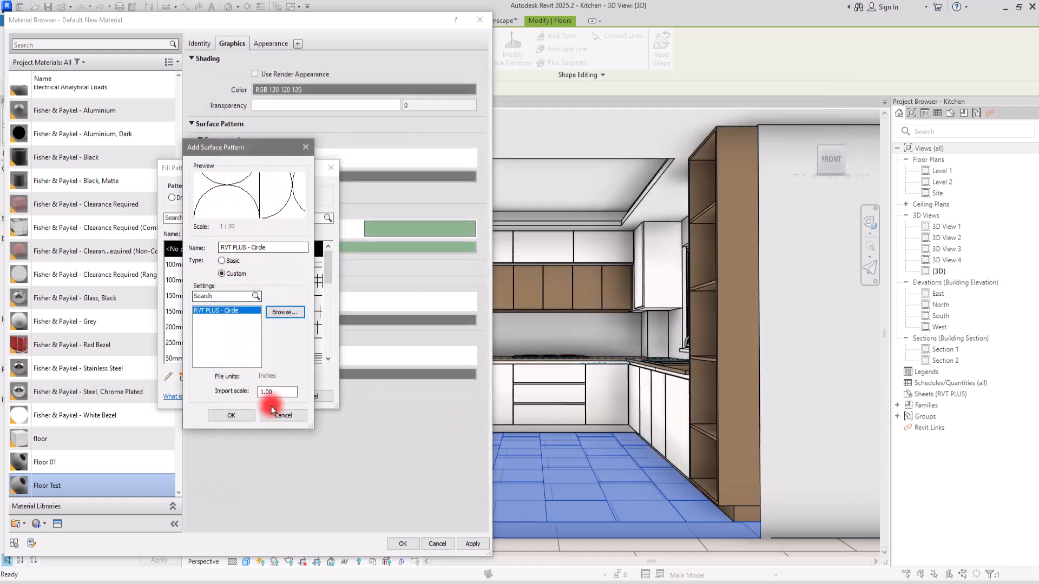
{"action": "left_click", "coordinate": [280, 392]}
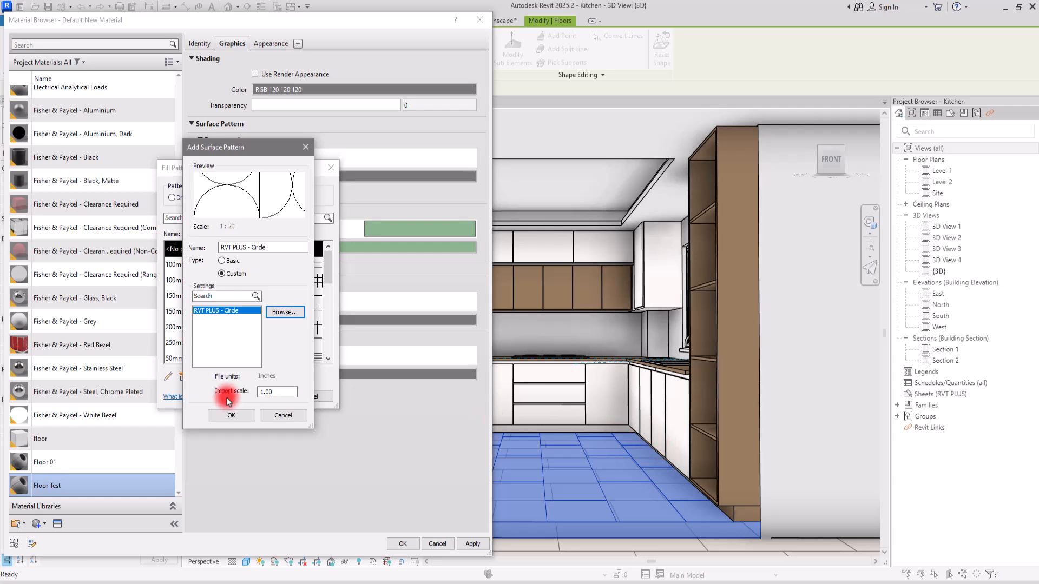
{"action": "left_click", "coordinate": [231, 416]}
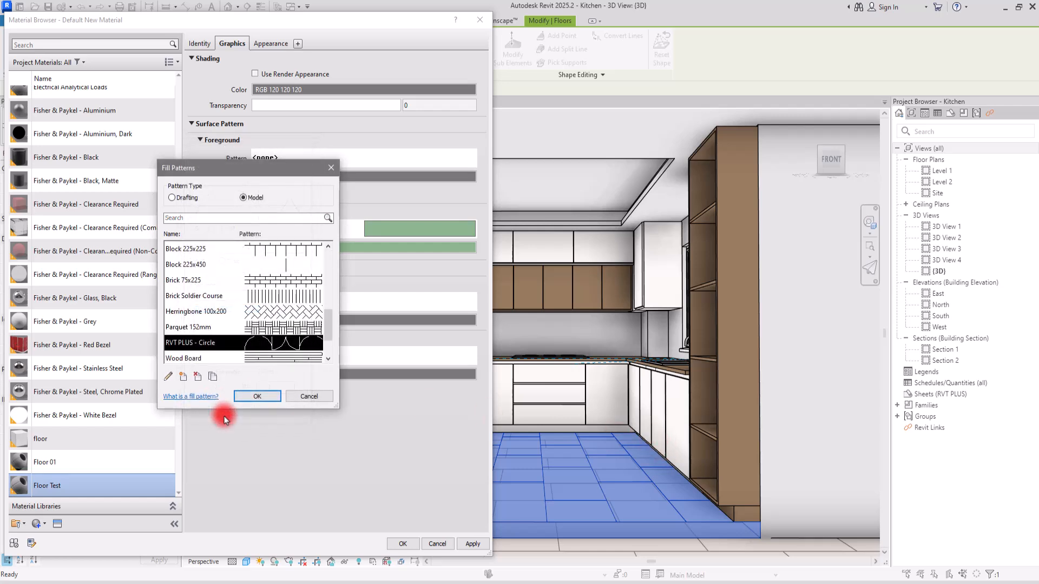
{"action": "left_click", "coordinate": [252, 398]}
Set the surface foreground pattern colour of Floor Test to white, RGB 255 255 255
{"action": "left_click", "coordinate": [372, 177]}
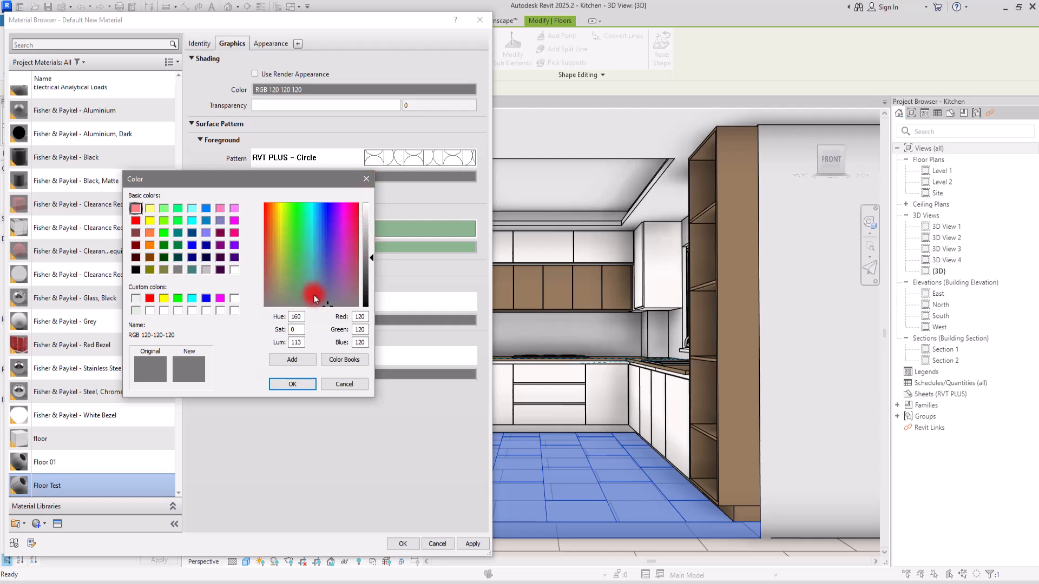
{"action": "left_click", "coordinate": [234, 270]}
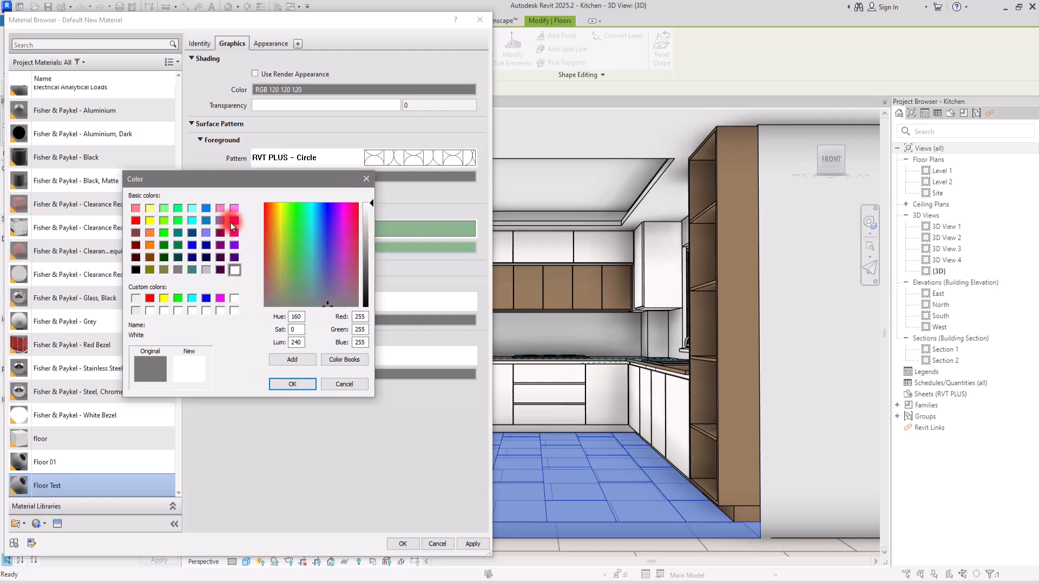
{"action": "left_click", "coordinate": [292, 384]}
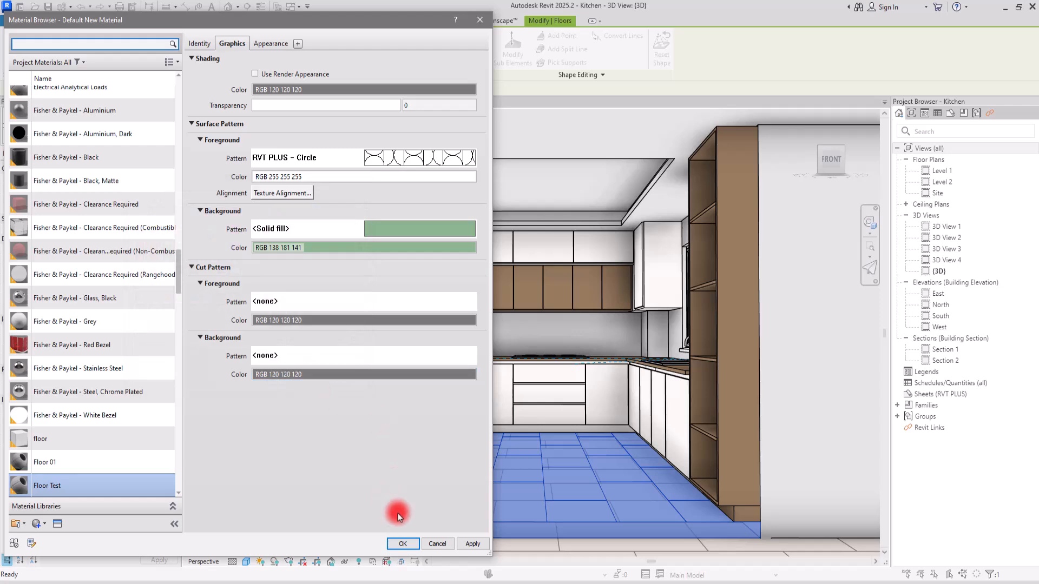
Assign Floor Test to the structure layer and confirm the Generic 160mm floor type's changes
{"action": "left_click", "coordinate": [399, 543]}
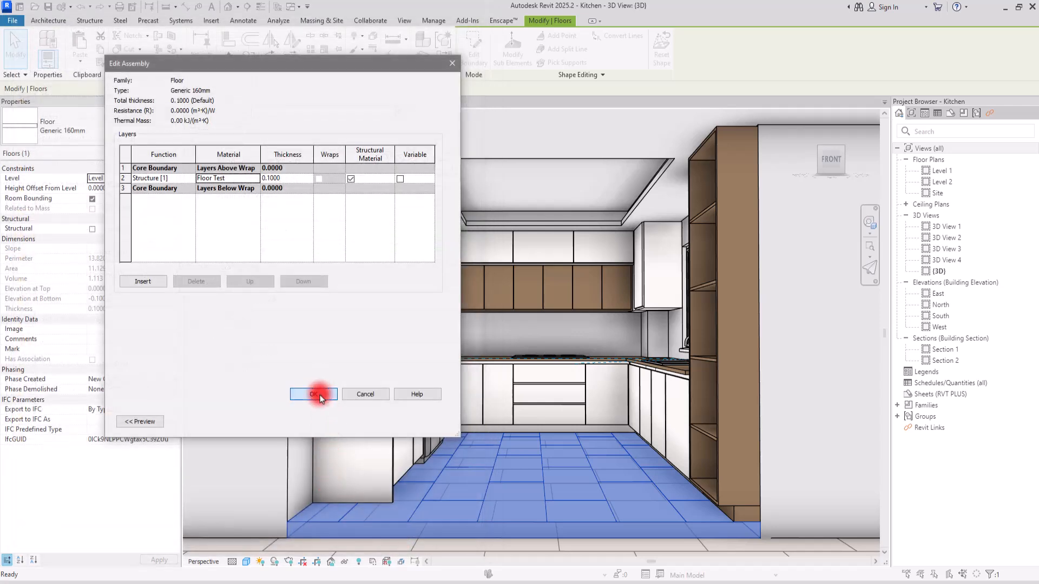
{"action": "left_click", "coordinate": [318, 395]}
{"action": "left_click", "coordinate": [328, 421]}
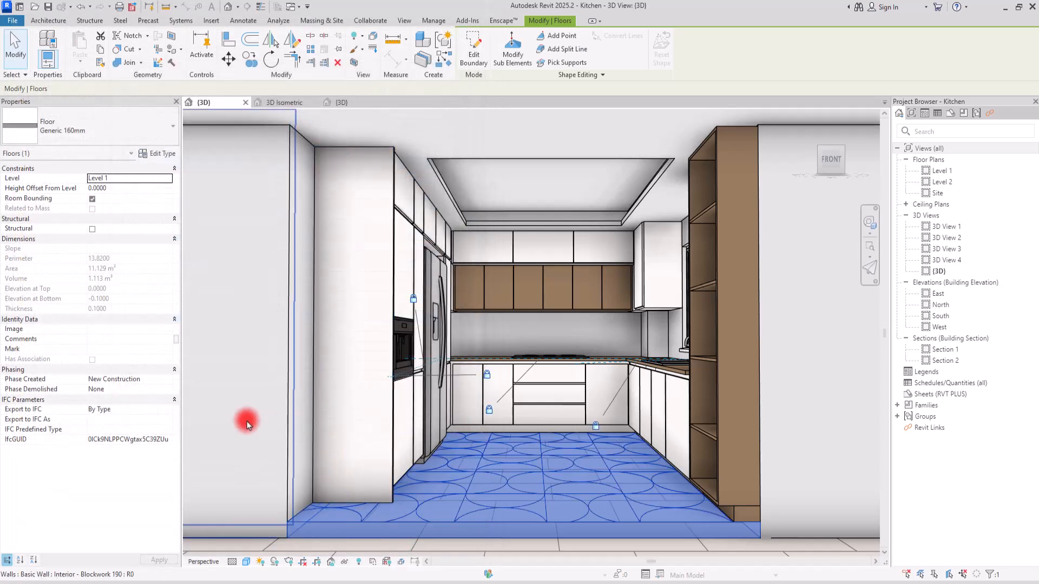
Examine the circle tile pattern on the kitchen floor from several angles and distances
{"action": "left_click", "coordinate": [249, 422]}
{"action": "left_click", "coordinate": [567, 550]}
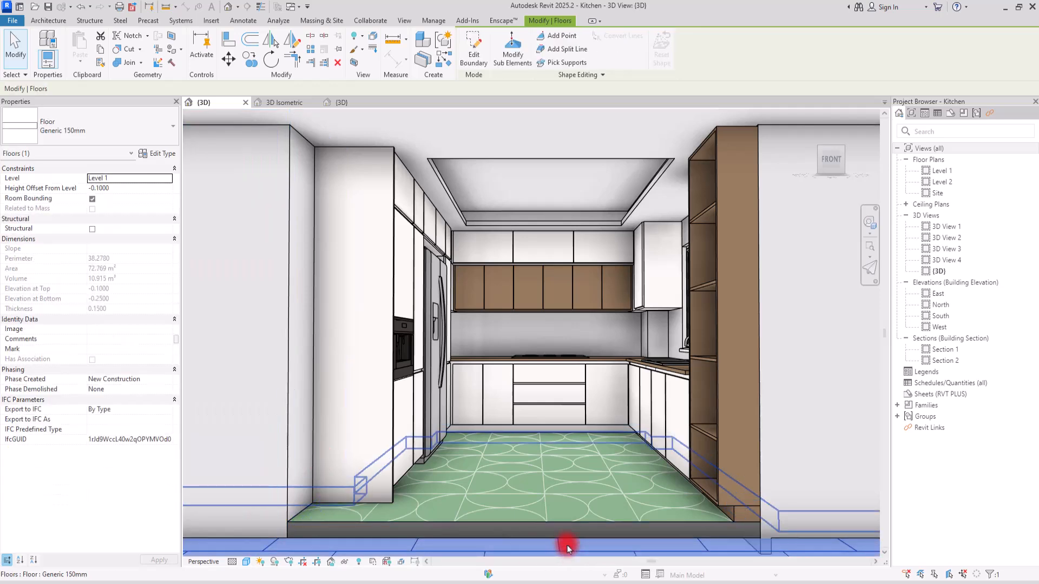
{"action": "middle_click_drag", "start_coordinate": [520, 473], "coordinate": [743, 340], "text": "shift"}
{"action": "left_click", "coordinate": [779, 320]}
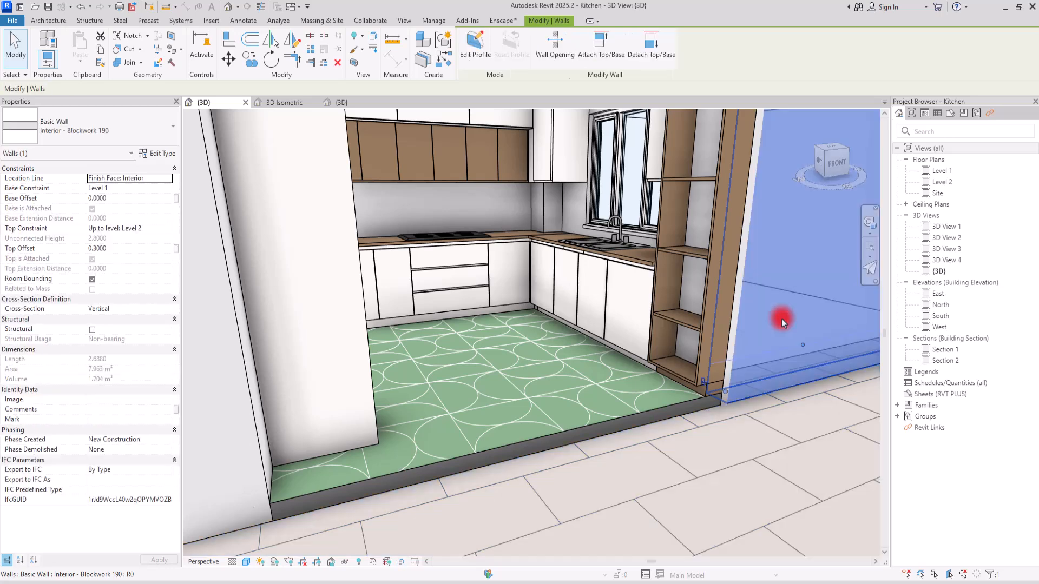
{"action": "scroll", "coordinate": [455, 294], "scroll_direction": "down", "scroll_amount": 3}
{"action": "scroll", "coordinate": [453, 363], "scroll_direction": "up", "scroll_amount": 5}
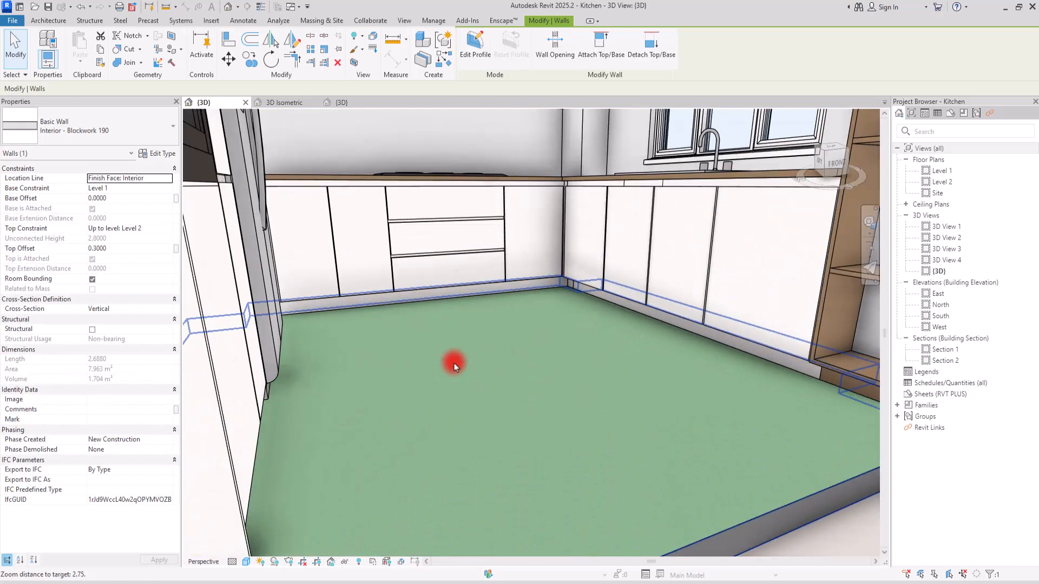
{"action": "scroll", "coordinate": [454, 364], "scroll_direction": "down", "scroll_amount": 5}
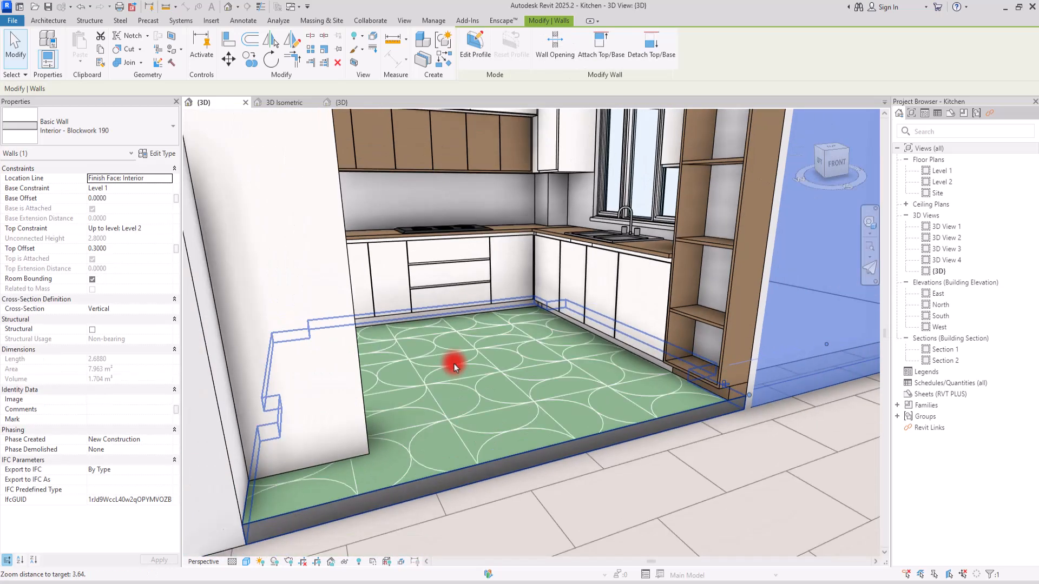
{"action": "middle_click_drag", "start_coordinate": [527, 412], "coordinate": [399, 425], "text": "shift"}
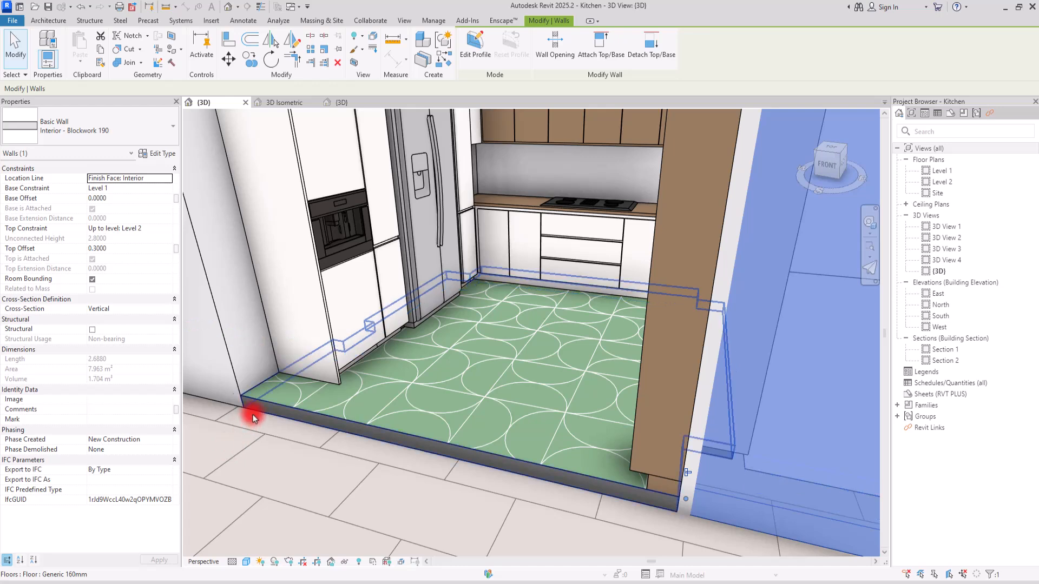
{"action": "scroll", "coordinate": [252, 417], "scroll_direction": "up", "scroll_amount": 4}
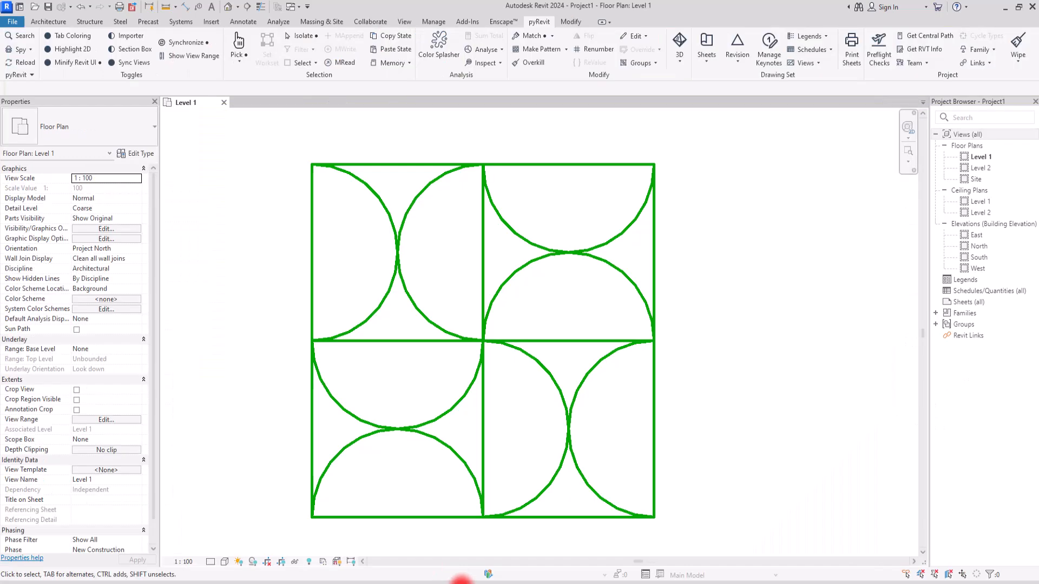
In Project1's Level 1 plan, sketch a model-line rectangle about 1.3 wide and 1.18 high in an empty area beside the first tile
{"action": "mouse_move", "coordinate": [796, 292]}
{"action": "middle_mouse_down"}
{"action": "mouse_move", "coordinate": [318, 280]}
{"action": "mouse_move", "coordinate": [202, 295]}
{"action": "middle_mouse_up"}
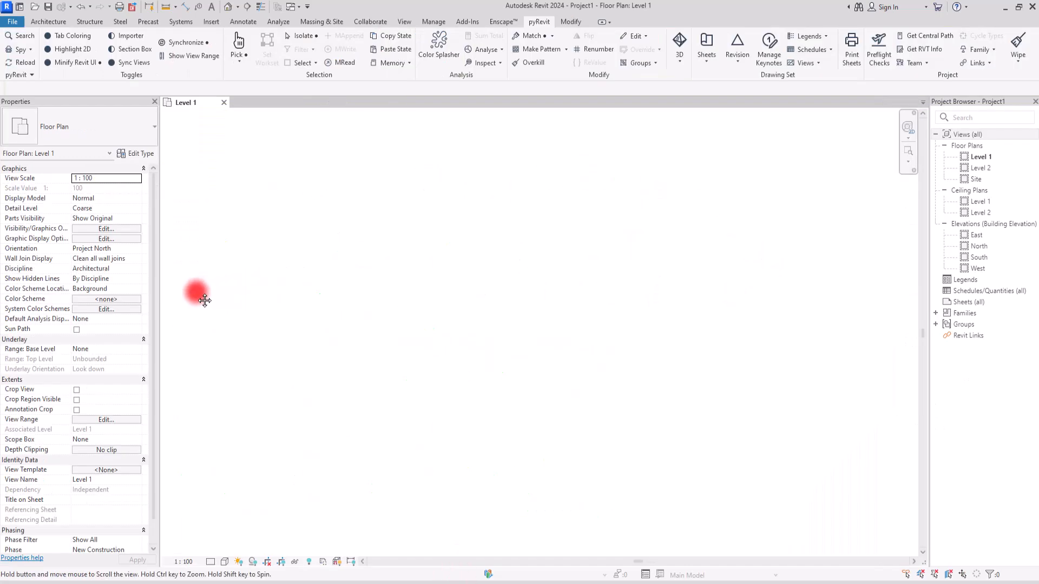
{"action": "left_click", "coordinate": [47, 25]}
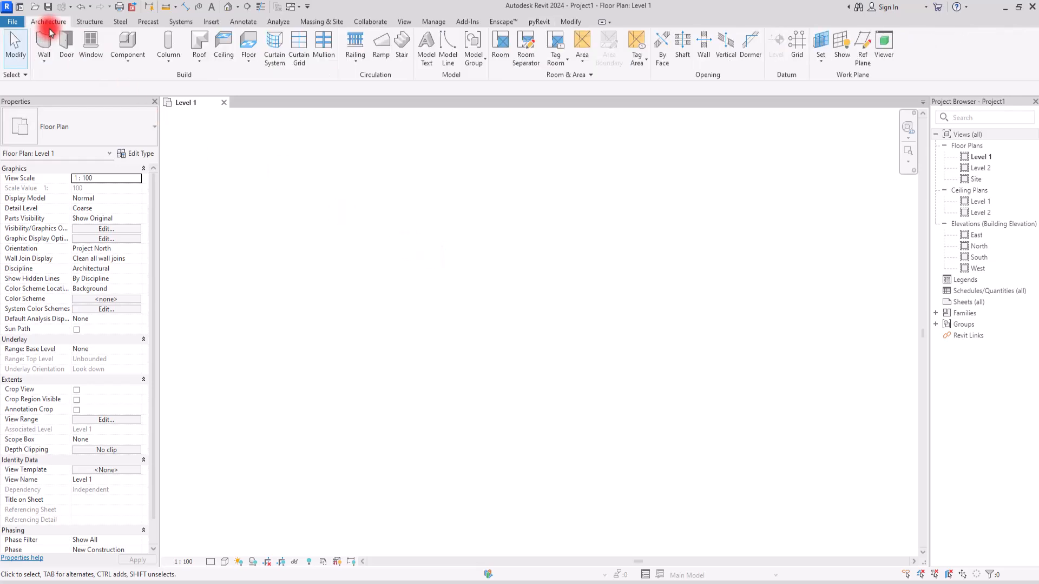
{"action": "left_click", "coordinate": [442, 46]}
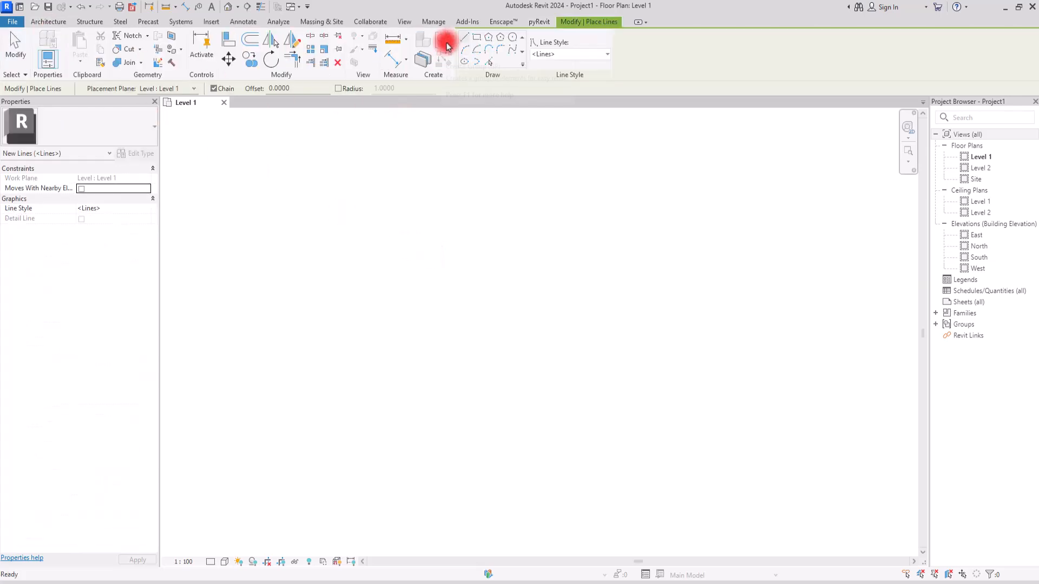
{"action": "left_click", "coordinate": [472, 40]}
{"action": "left_click", "coordinate": [324, 193]}
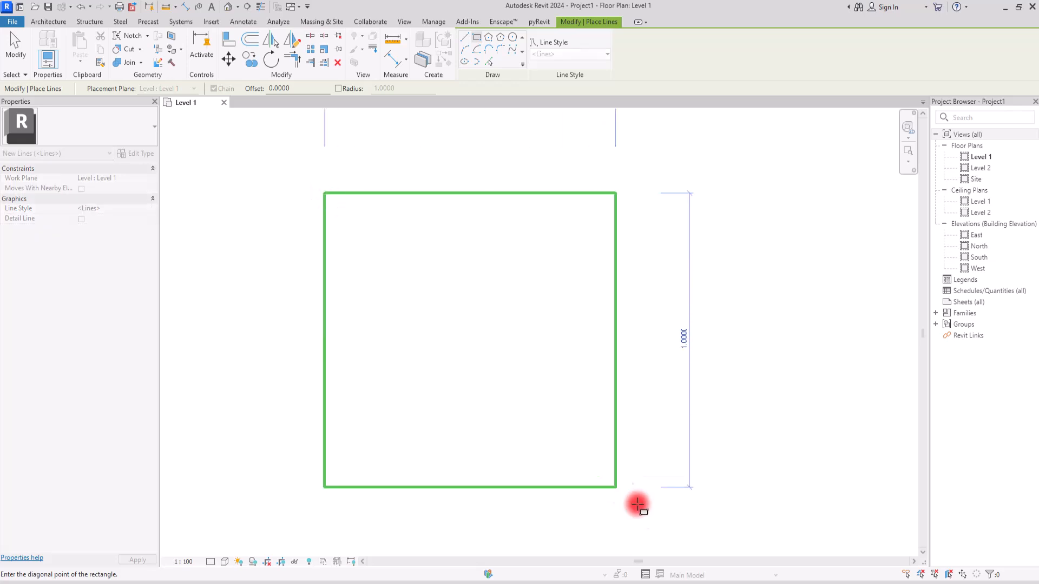
{"action": "left_click", "coordinate": [696, 540]}
{"action": "key", "text": "Escape"}
{"action": "key", "text": "Escape"}
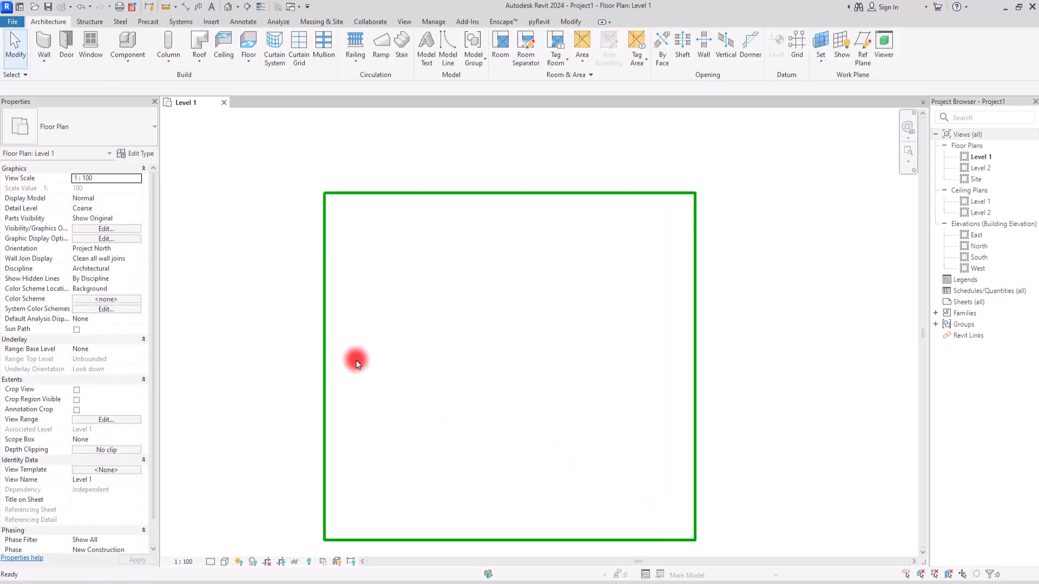
Resize the new rectangle to 1.2 wide and 1.2 high
{"action": "left_click", "coordinate": [325, 324]}
{"action": "left_click", "coordinate": [509, 163]}
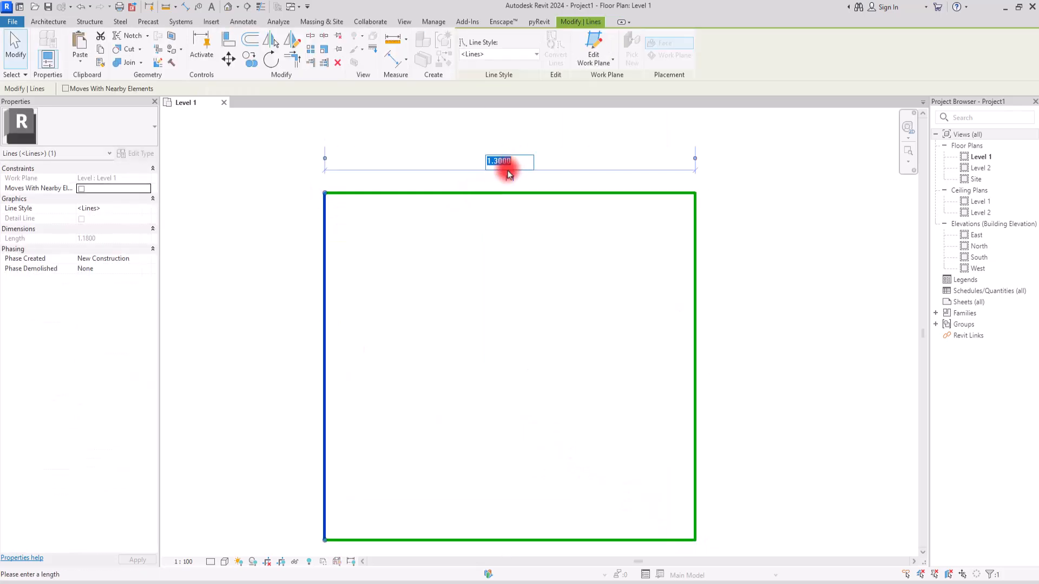
{"action": "type", "text": "1.2"}
{"action": "key", "text": "Return"}
{"action": "left_click", "coordinate": [534, 193]}
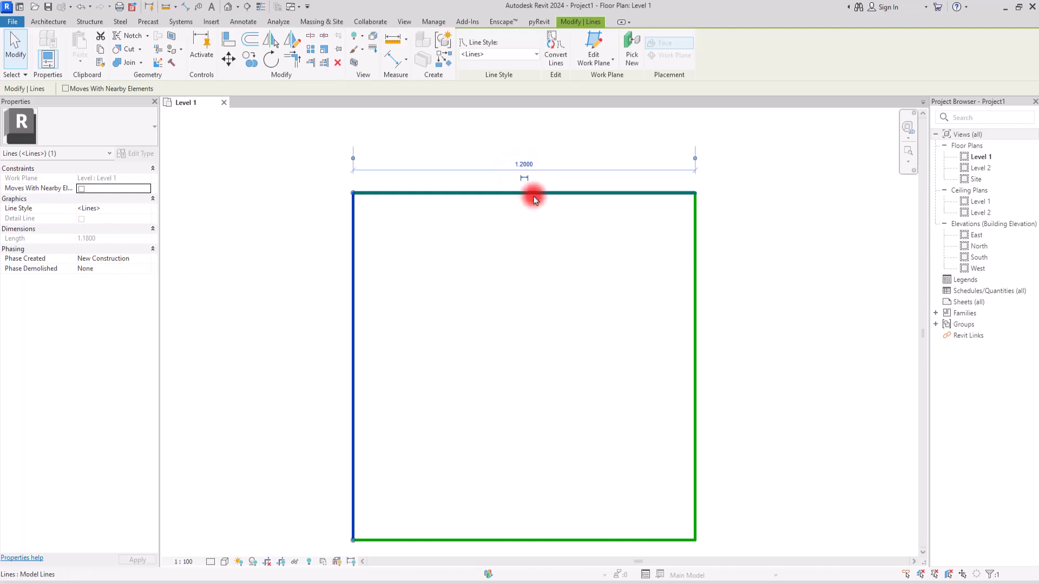
{"action": "left_click", "coordinate": [712, 367]}
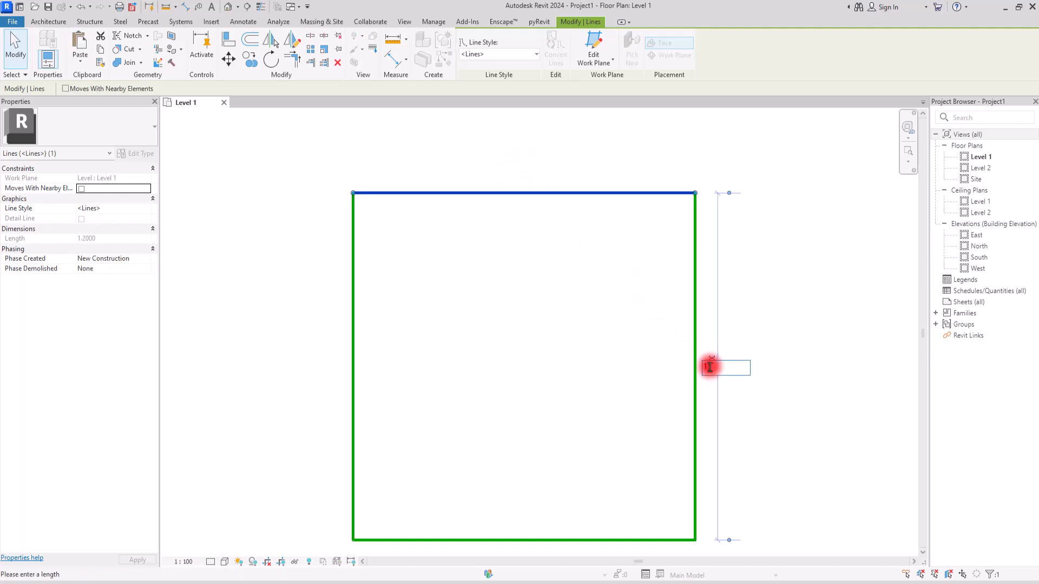
{"action": "type", "text": "1.2"}
{"action": "key", "text": "Return"}
{"action": "left_click", "coordinate": [504, 346]}
{"action": "middle_click_drag", "start_coordinate": [503, 346], "coordinate": [484, 306]}
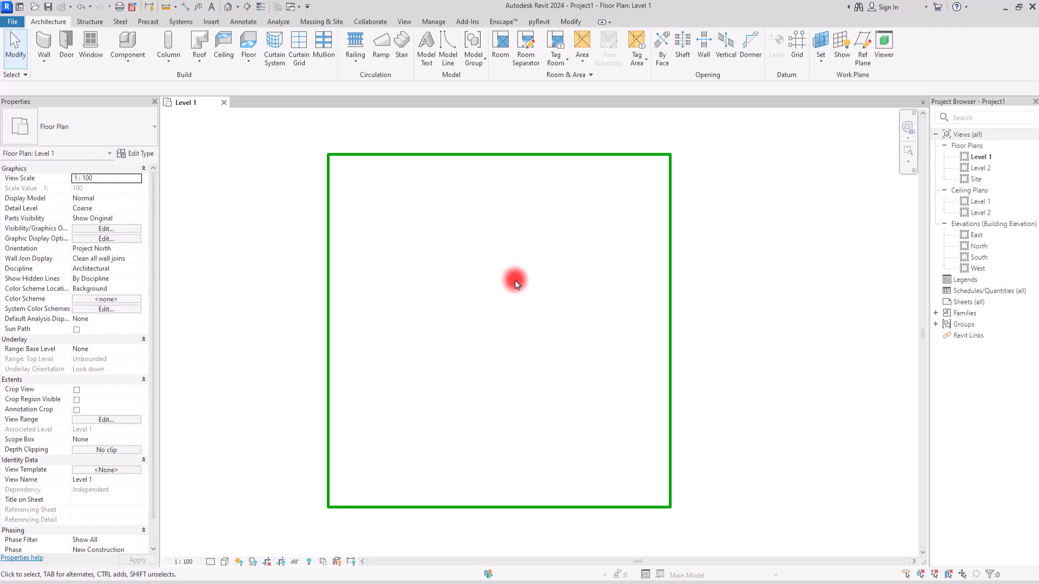
Divide the square into four equal quadrants with vertical and horizontal model lines between the midpoints of its sides
{"action": "left_click", "coordinate": [448, 46]}
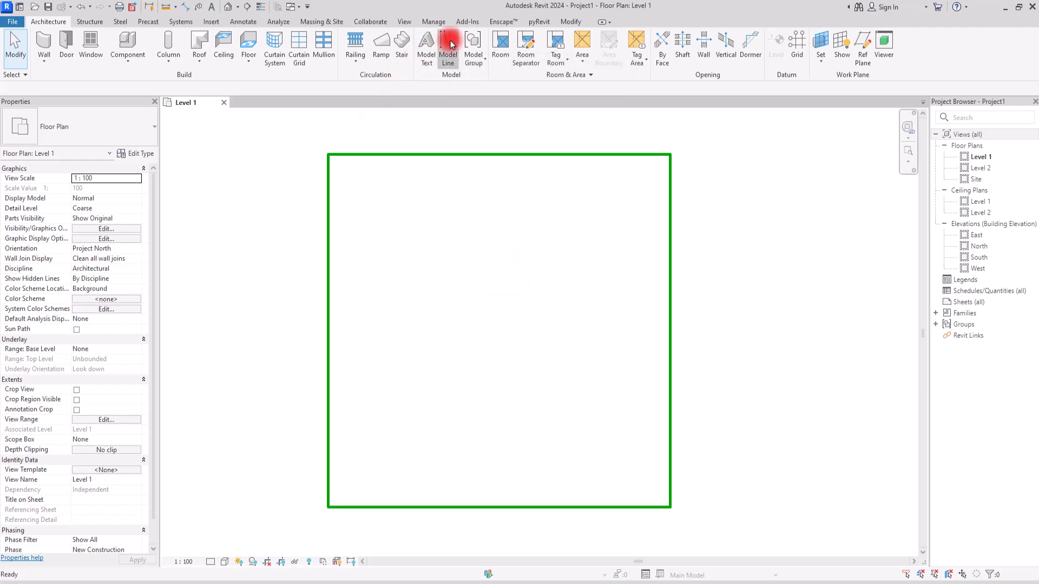
{"action": "left_click", "coordinate": [495, 153]}
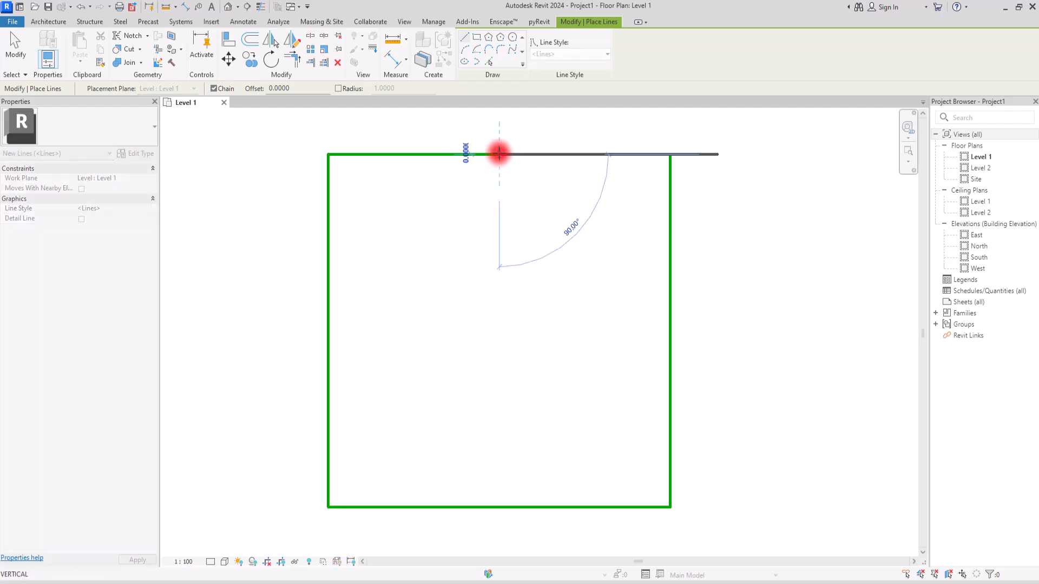
{"action": "left_click", "coordinate": [501, 507]}
{"action": "key", "text": "Escape"}
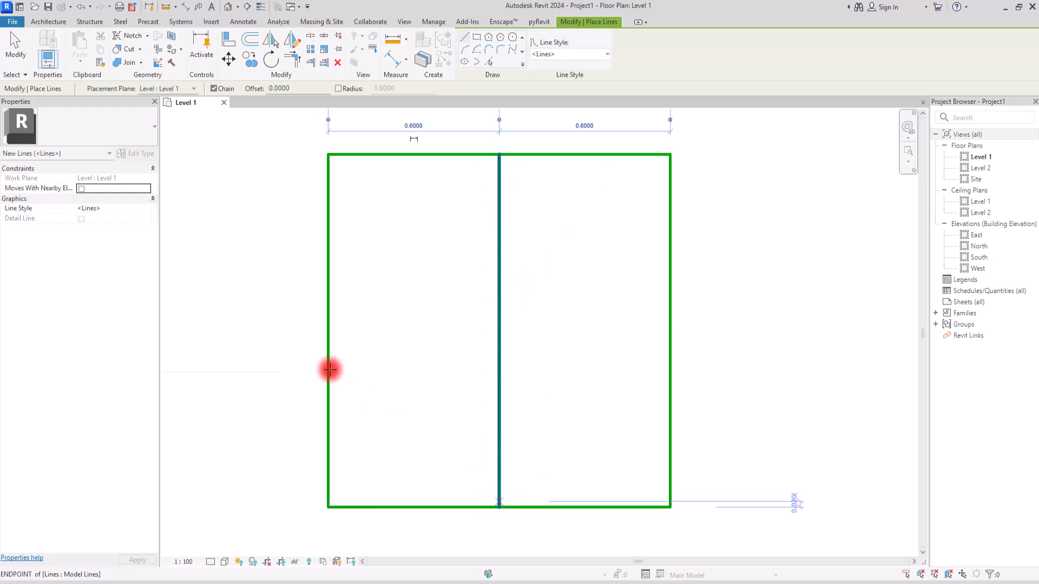
{"action": "left_click", "coordinate": [329, 330]}
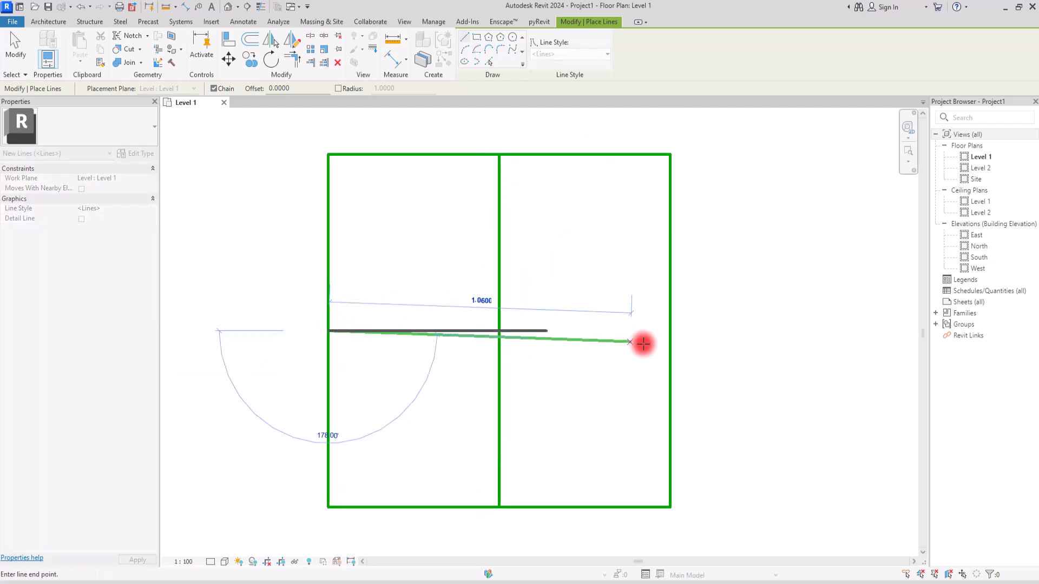
{"action": "left_click", "coordinate": [670, 330]}
{"action": "key", "text": "Escape"}
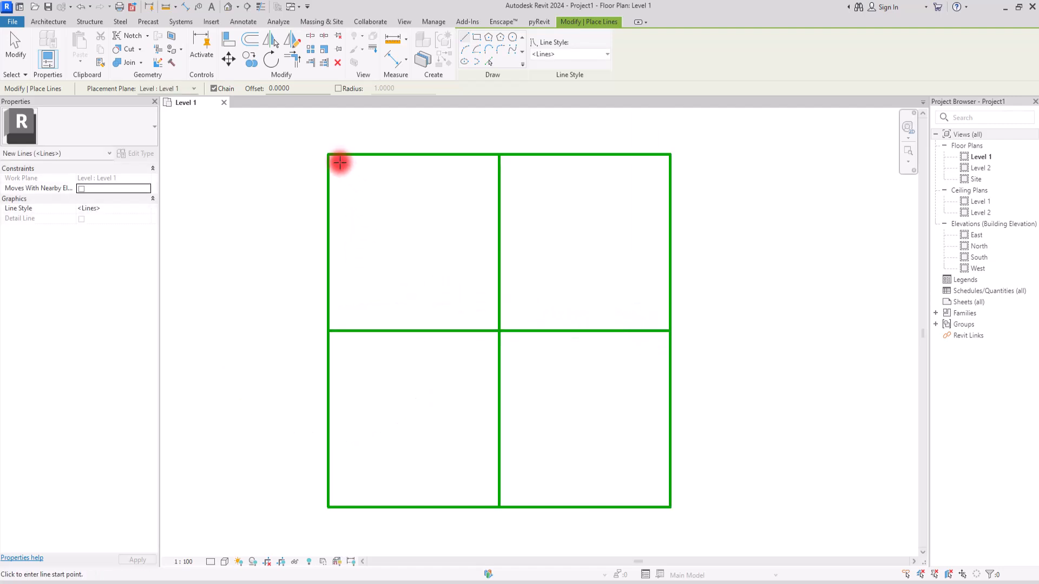
Draw a model-line diagonal across the upper-left quadrant from the square's outer corner to its centre, and offset copies 0.1 to both sides
{"action": "left_click", "coordinate": [328, 155]}
{"action": "left_click", "coordinate": [497, 330]}
{"action": "key", "text": "Escape"}
{"action": "left_click", "coordinate": [488, 63]}
{"action": "double_click", "coordinate": [269, 88]}
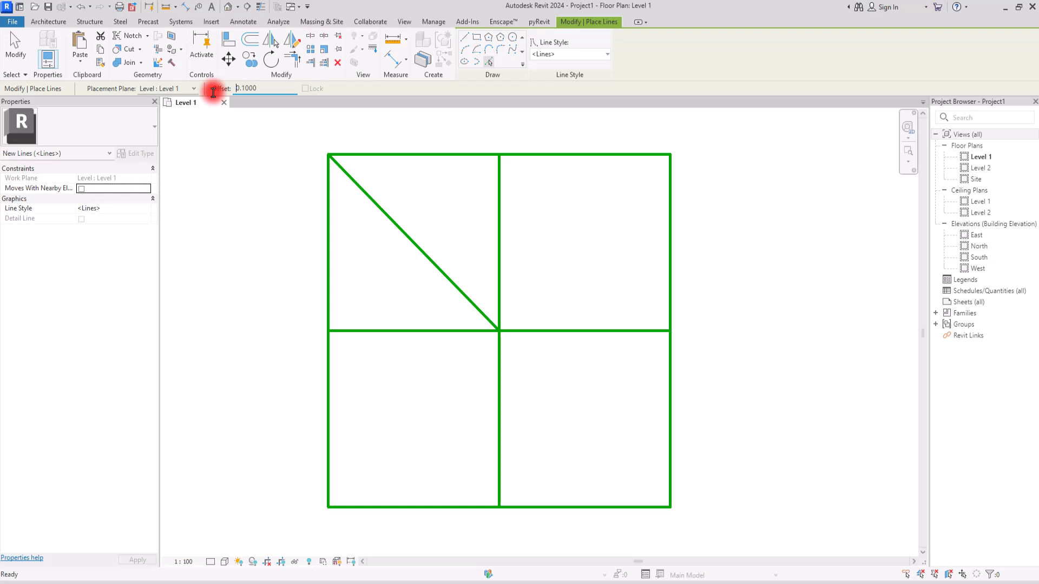
{"action": "left_click", "coordinate": [376, 204]}
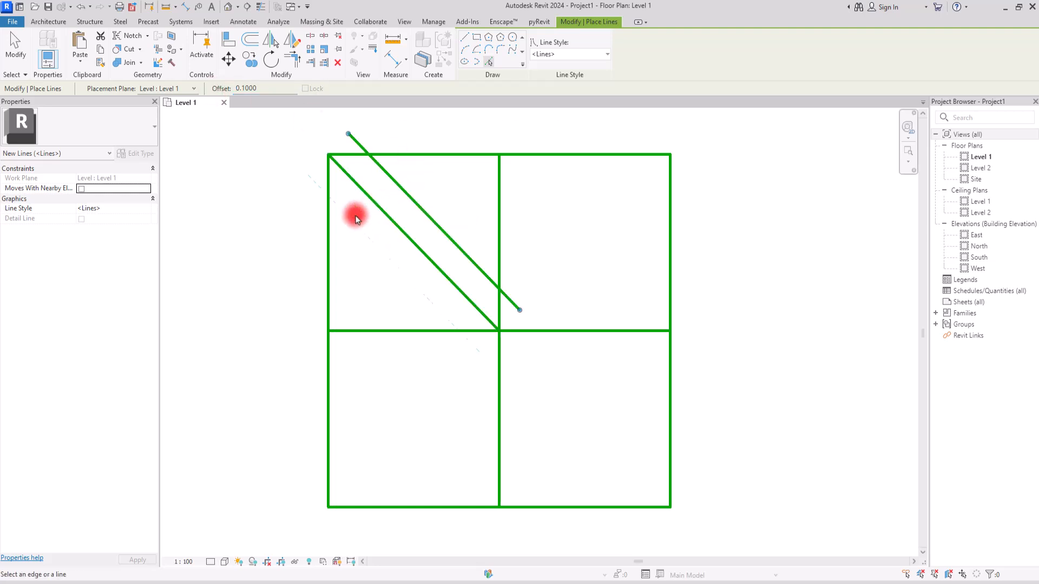
{"action": "left_click", "coordinate": [372, 208]}
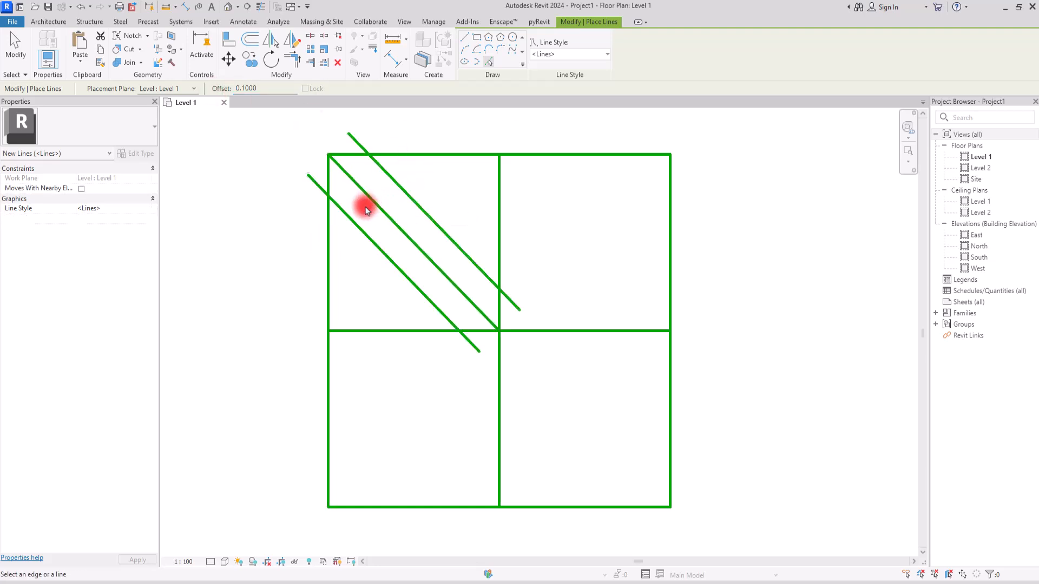
{"action": "key", "text": "Escape"}
{"action": "key", "text": "Escape"}
Shorten both ends of the two offset diagonals so they stop at the upper-left quadrant's edges
{"action": "left_click", "coordinate": [399, 186]}
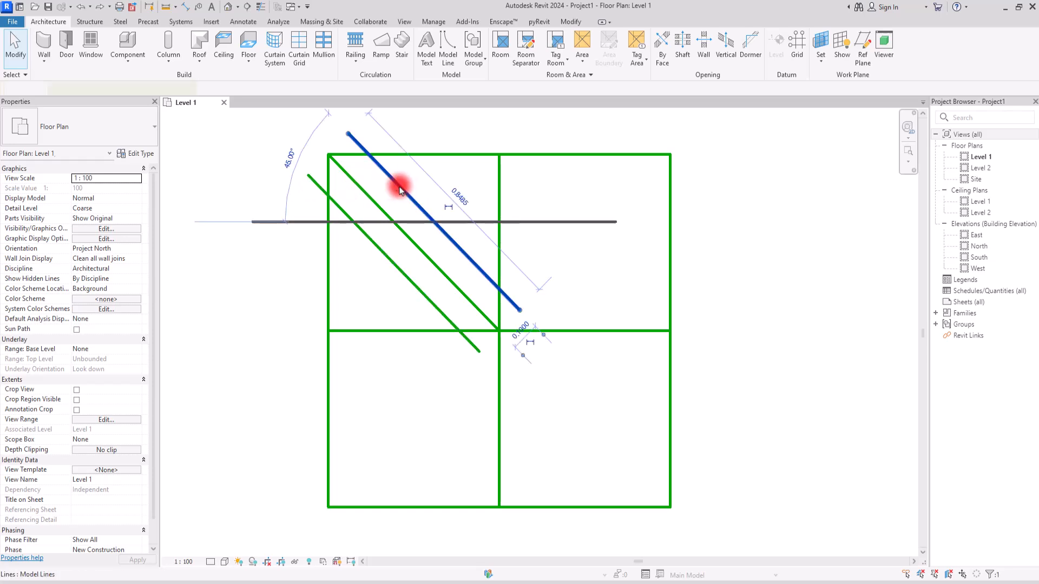
{"action": "left_click_drag", "start_coordinate": [348, 133], "coordinate": [366, 153]}
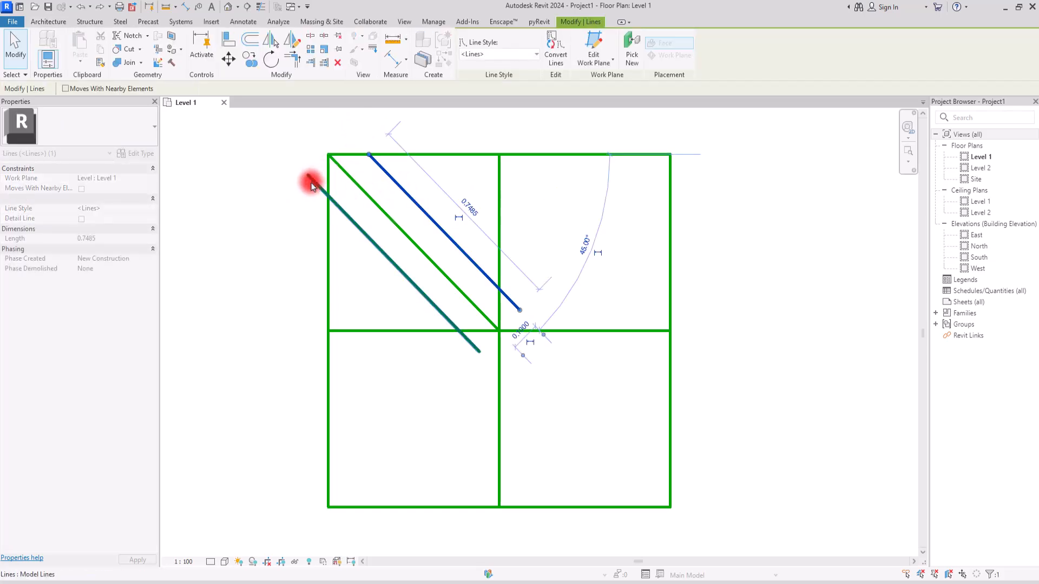
{"action": "left_click", "coordinate": [311, 180]}
{"action": "left_click_drag", "start_coordinate": [308, 175], "coordinate": [326, 197]}
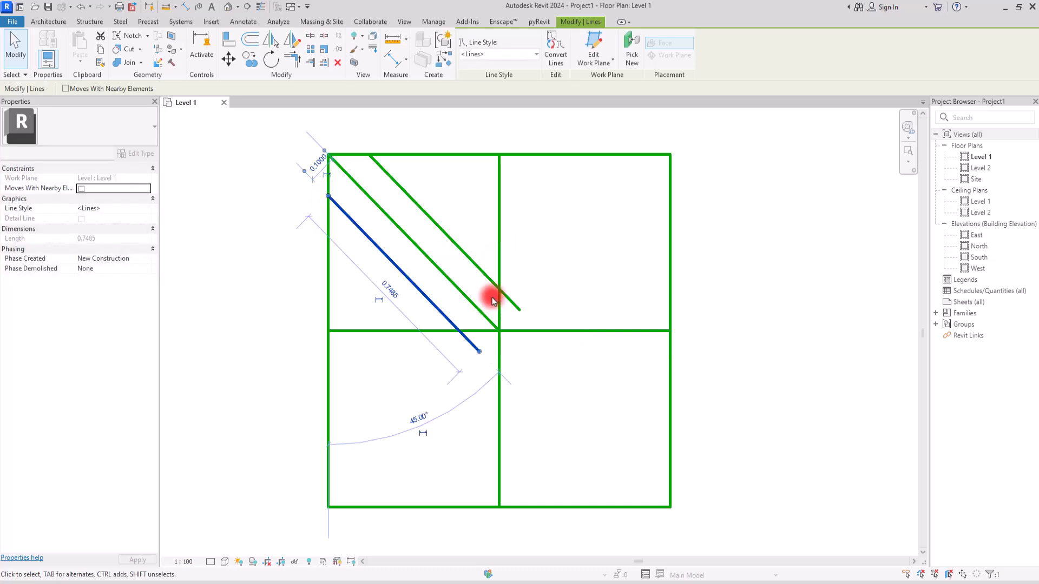
{"action": "left_click", "coordinate": [515, 307]}
{"action": "left_click_drag", "start_coordinate": [519, 312], "coordinate": [498, 287]}
{"action": "left_click", "coordinate": [477, 350]}
{"action": "left_click_drag", "start_coordinate": [476, 351], "coordinate": [459, 331]}
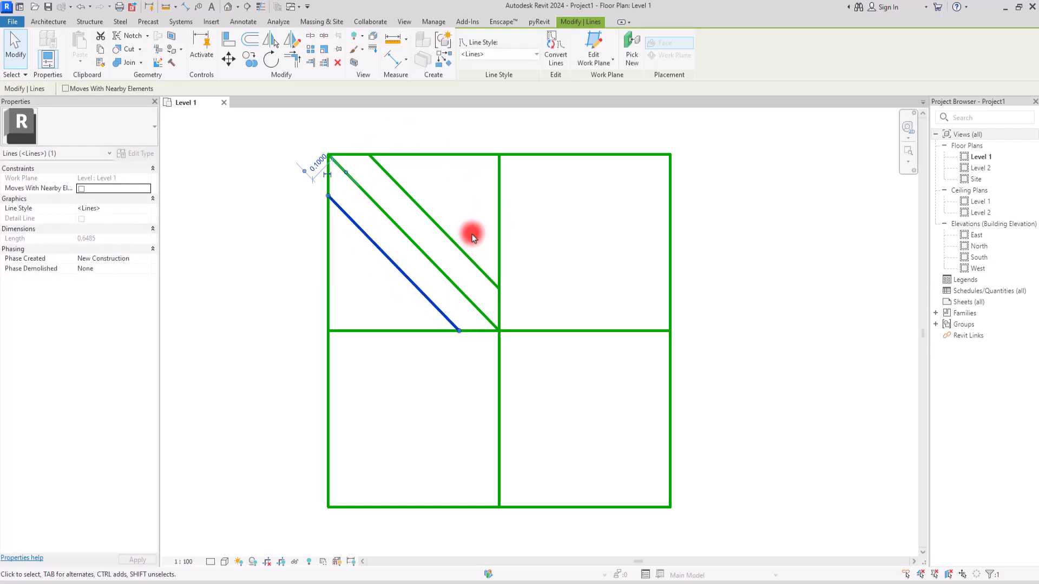
{"action": "left_click", "coordinate": [423, 180]}
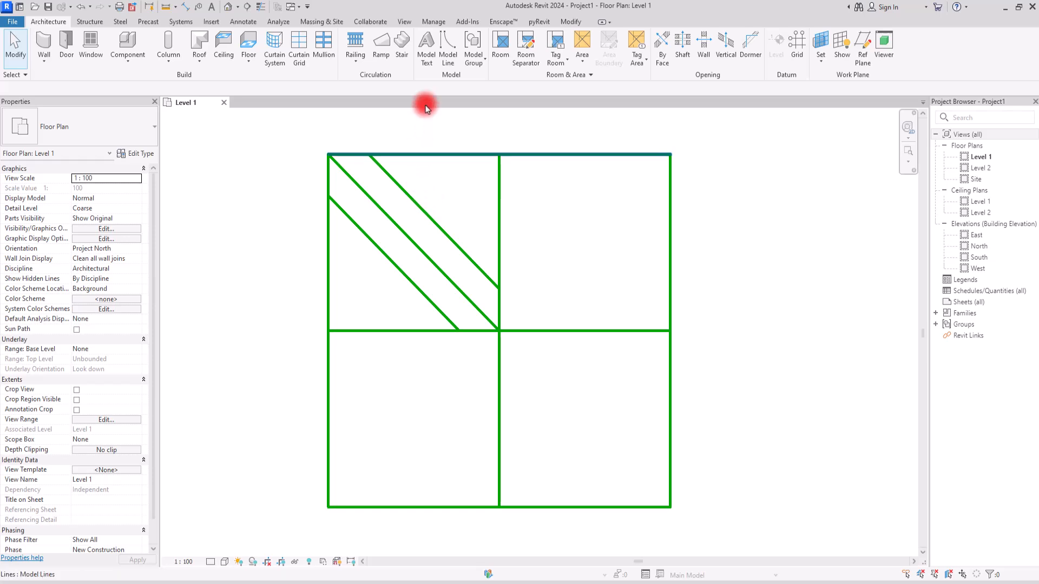
Draw short model lines from the quadrant's other two corners perpendicular to the nearest offset diagonals
{"action": "left_click", "coordinate": [442, 55]}
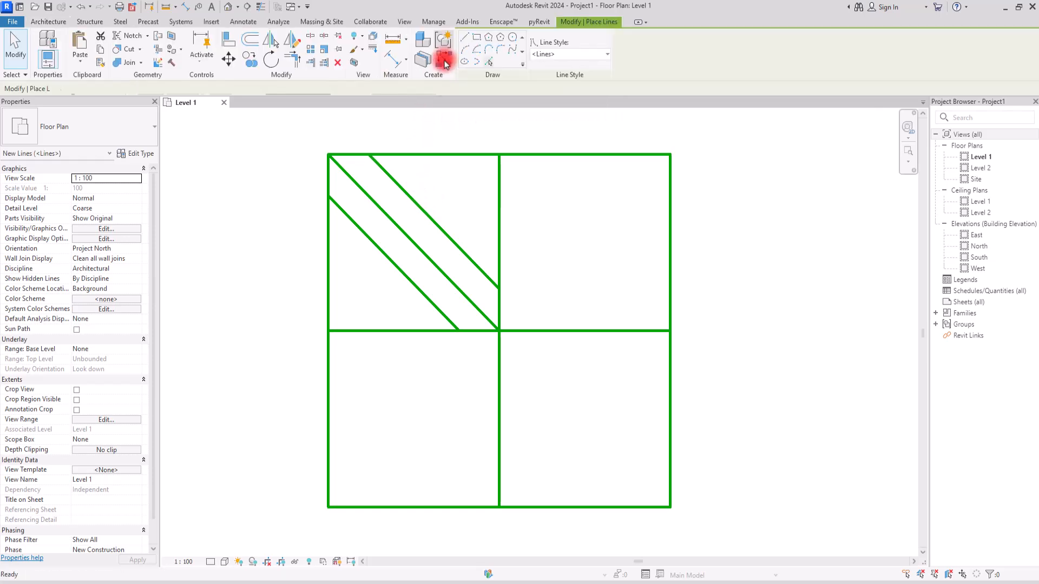
{"action": "left_click", "coordinate": [498, 156]}
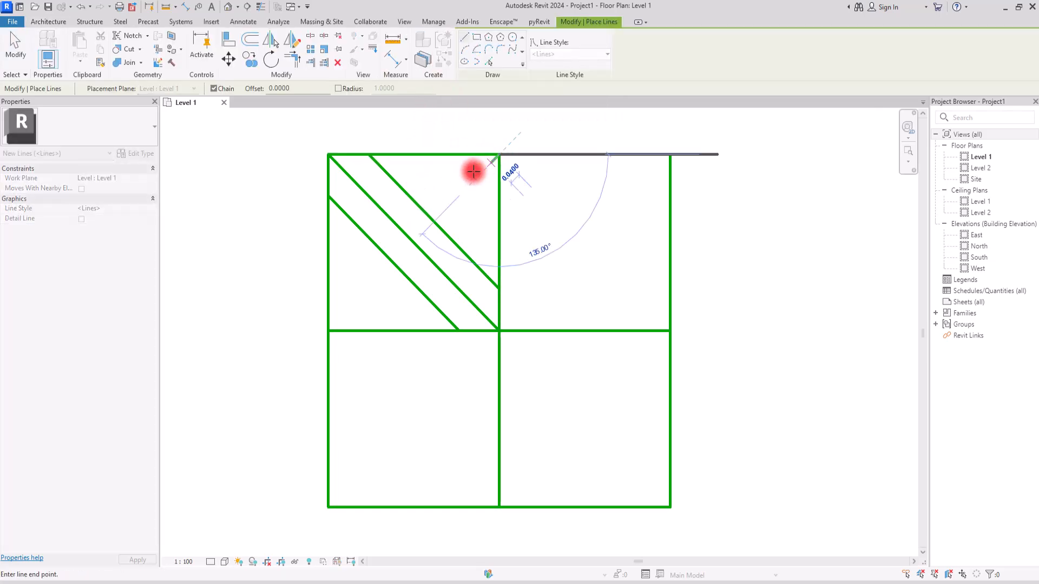
{"action": "left_click", "coordinate": [435, 221]}
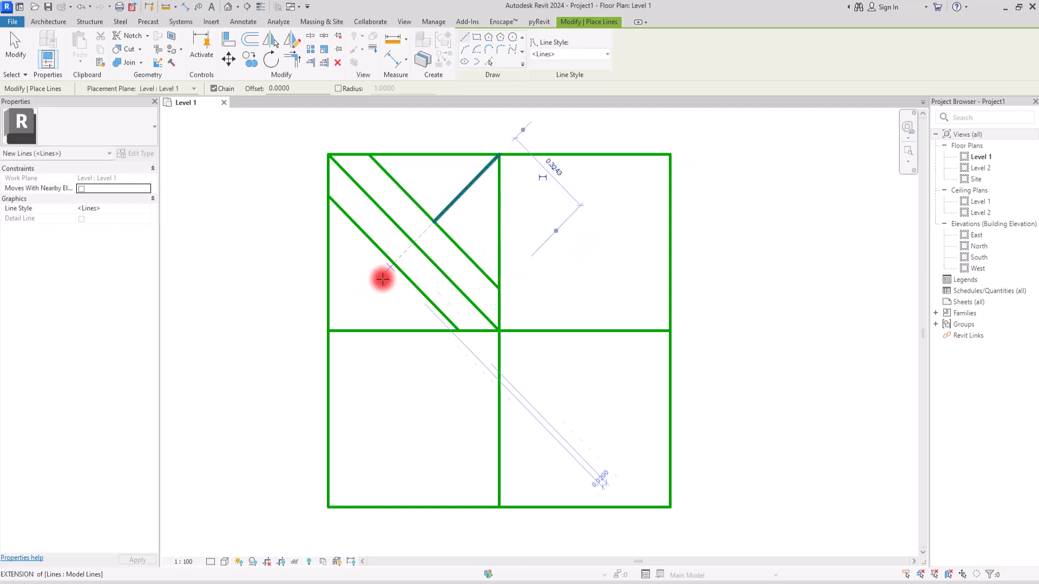
{"action": "left_click", "coordinate": [329, 329]}
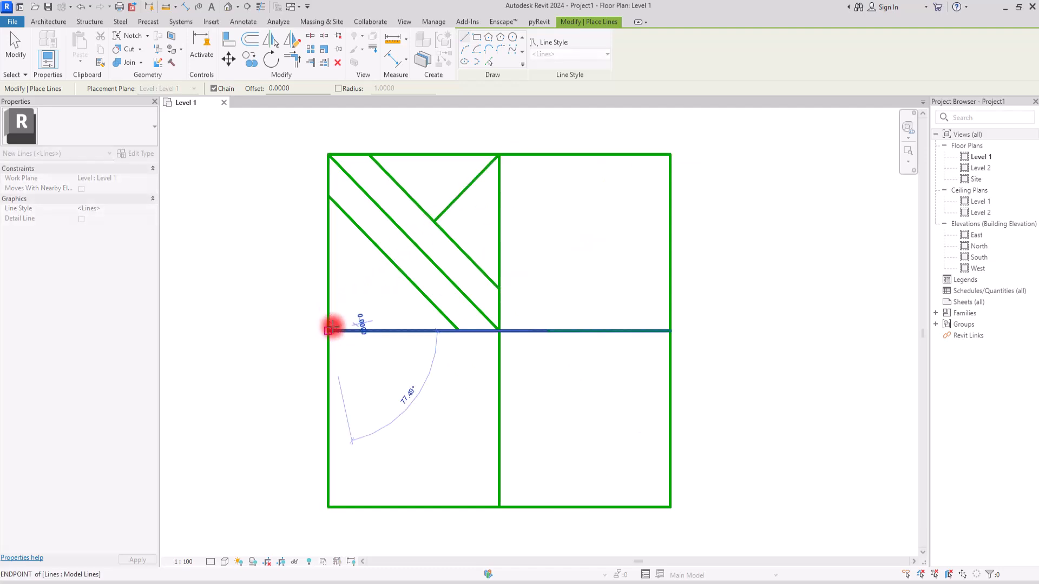
{"action": "left_click", "coordinate": [393, 264]}
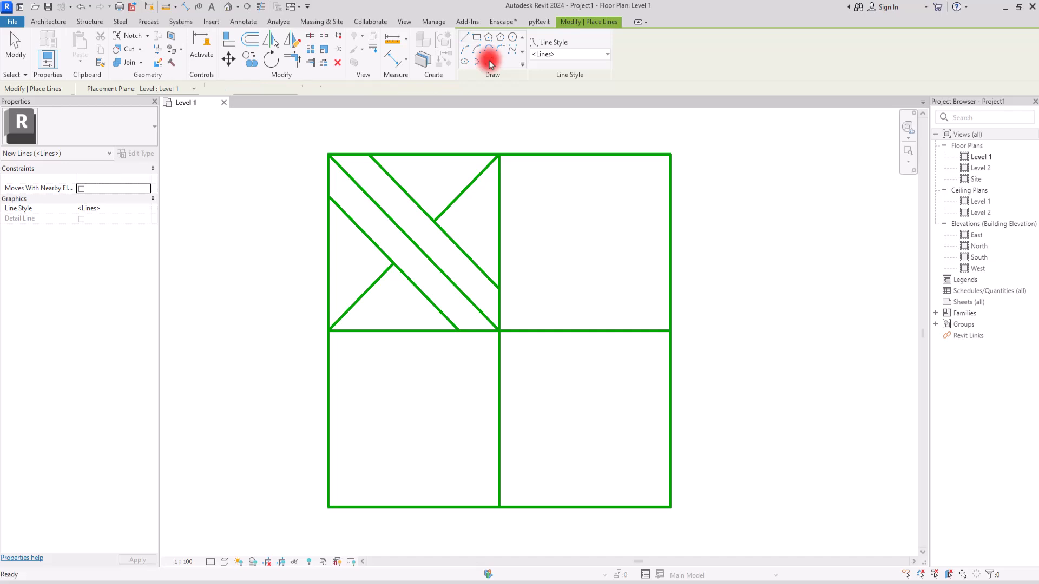
Offset each of the two short corner lines by 0.1 to both sides
{"action": "left_click", "coordinate": [489, 62]}
{"action": "left_click", "coordinate": [221, 86]}
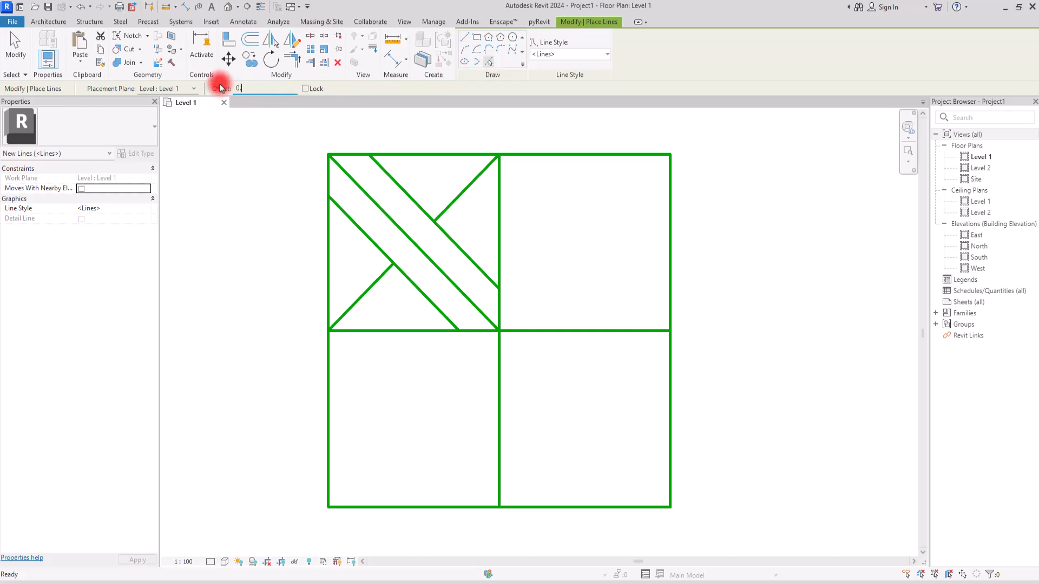
{"action": "left_click", "coordinate": [465, 190]}
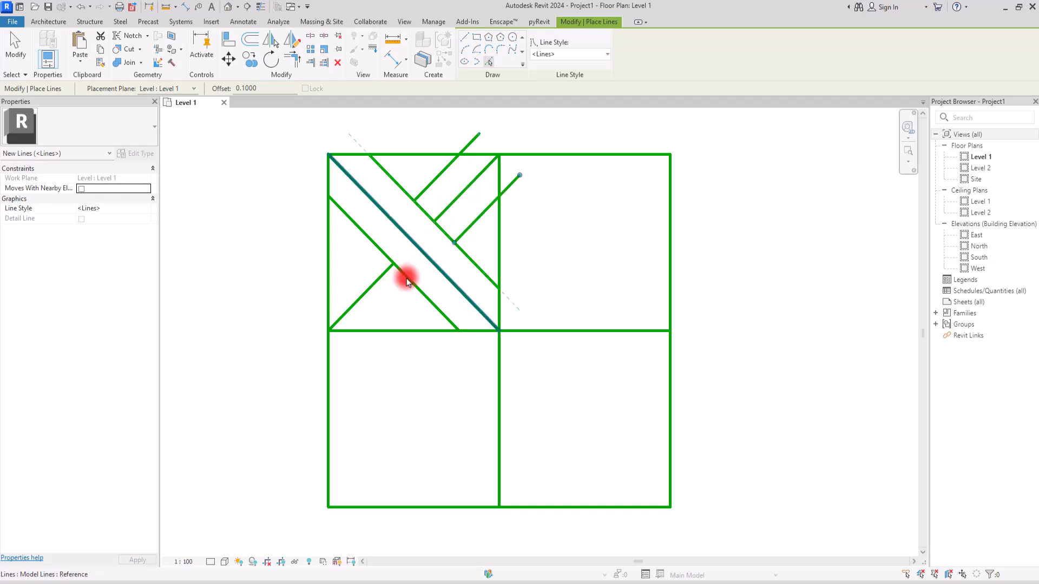
{"action": "left_click", "coordinate": [371, 285]}
{"action": "key", "text": "Escape"}
{"action": "key", "text": "Escape"}
Shorten the outer ends of the four offset short lines to meet the upper-left quadrant's edges
{"action": "left_click", "coordinate": [449, 166]}
{"action": "left_click_drag", "start_coordinate": [480, 132], "coordinate": [460, 154]}
{"action": "left_click", "coordinate": [518, 177]}
{"action": "left_click_drag", "start_coordinate": [519, 175], "coordinate": [495, 197]}
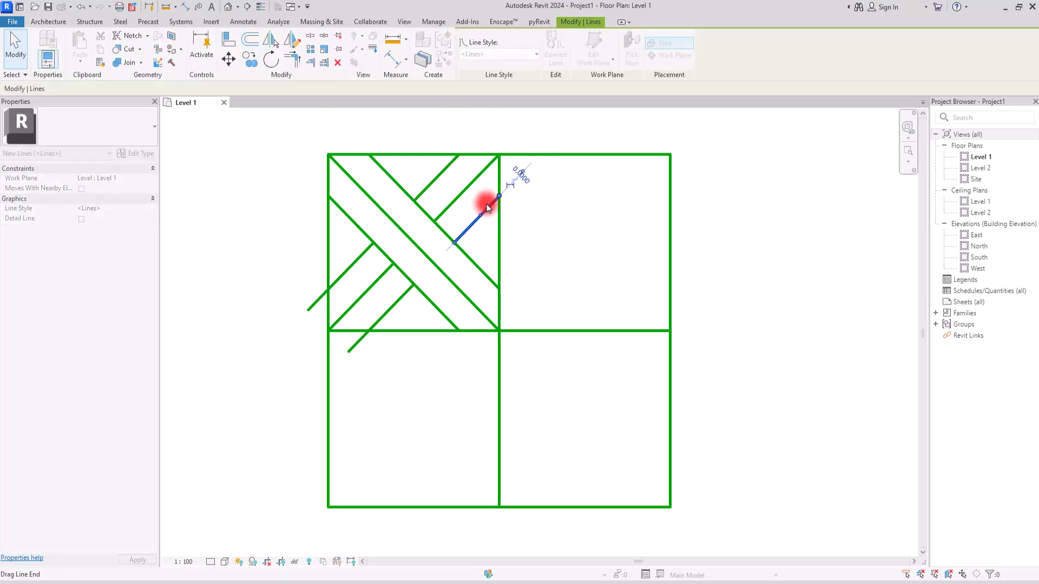
{"action": "left_click", "coordinate": [383, 318]}
{"action": "left_click_drag", "start_coordinate": [348, 353], "coordinate": [368, 333]}
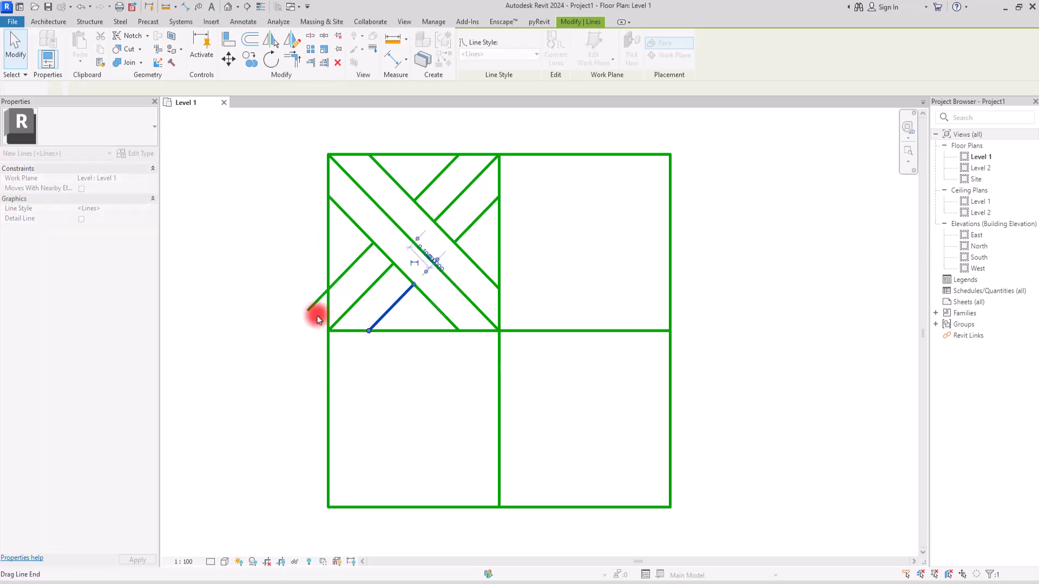
{"action": "left_click", "coordinate": [313, 305]}
{"action": "left_click_drag", "start_coordinate": [307, 309], "coordinate": [326, 287]}
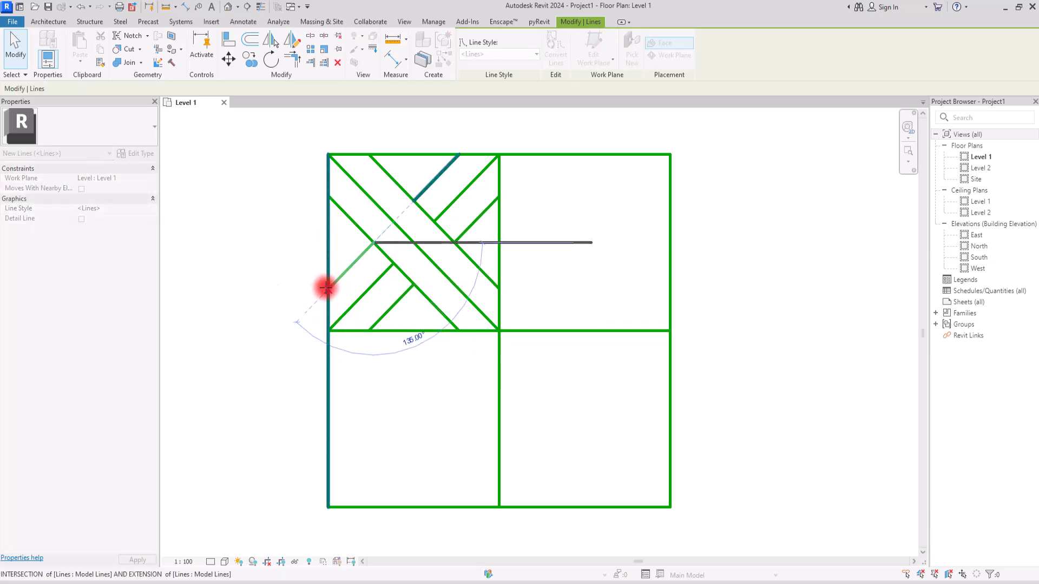
{"action": "left_click", "coordinate": [230, 252]}
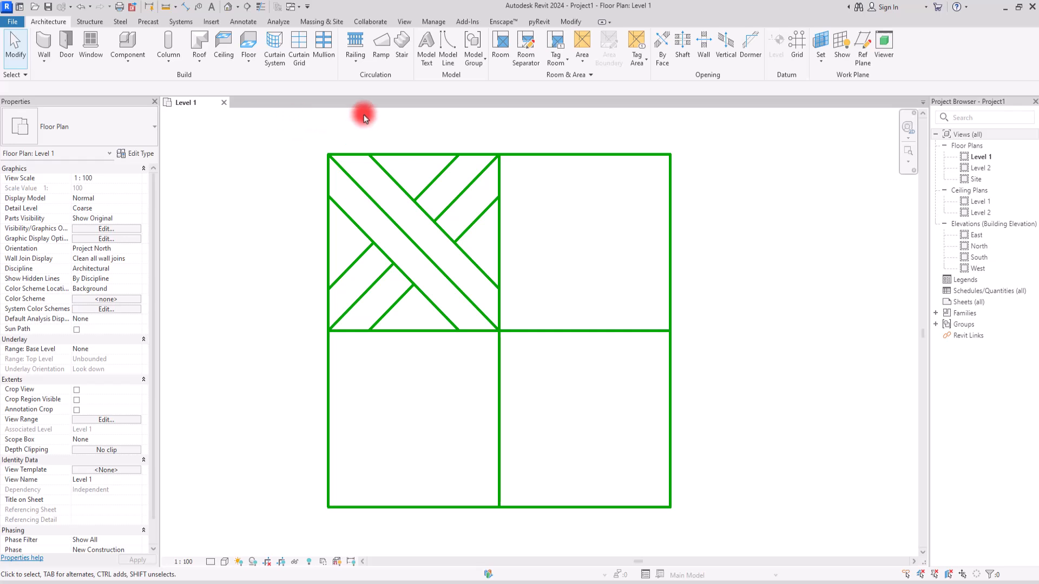
Offset the four sides of the upper-left quadrant inward by 0.07 with model lines
{"action": "left_click", "coordinate": [445, 47]}
{"action": "left_click", "coordinate": [494, 62]}
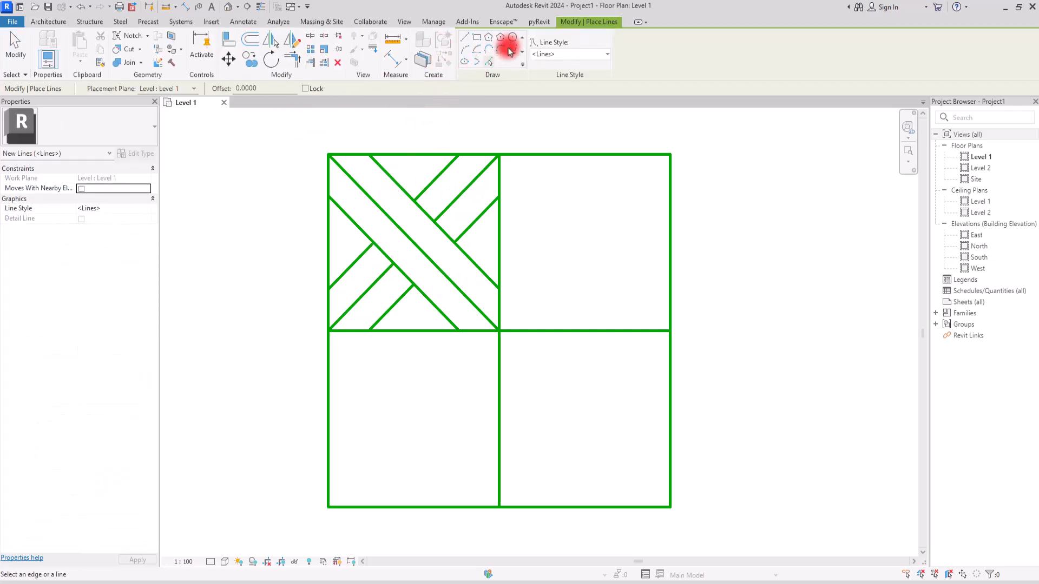
{"action": "left_click", "coordinate": [237, 88]}
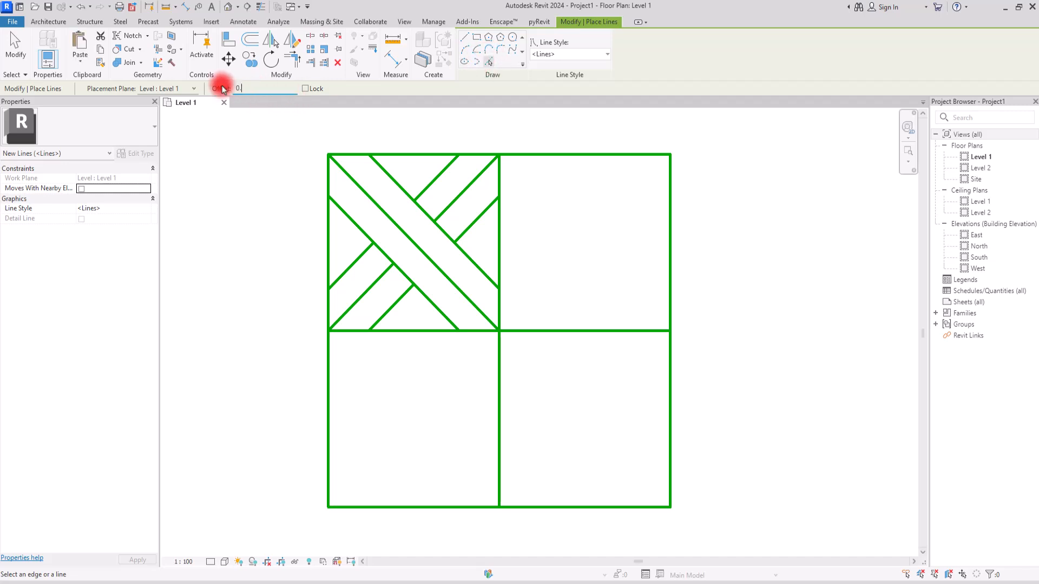
{"action": "left_click", "coordinate": [394, 180]}
{"action": "left_click", "coordinate": [328, 230]}
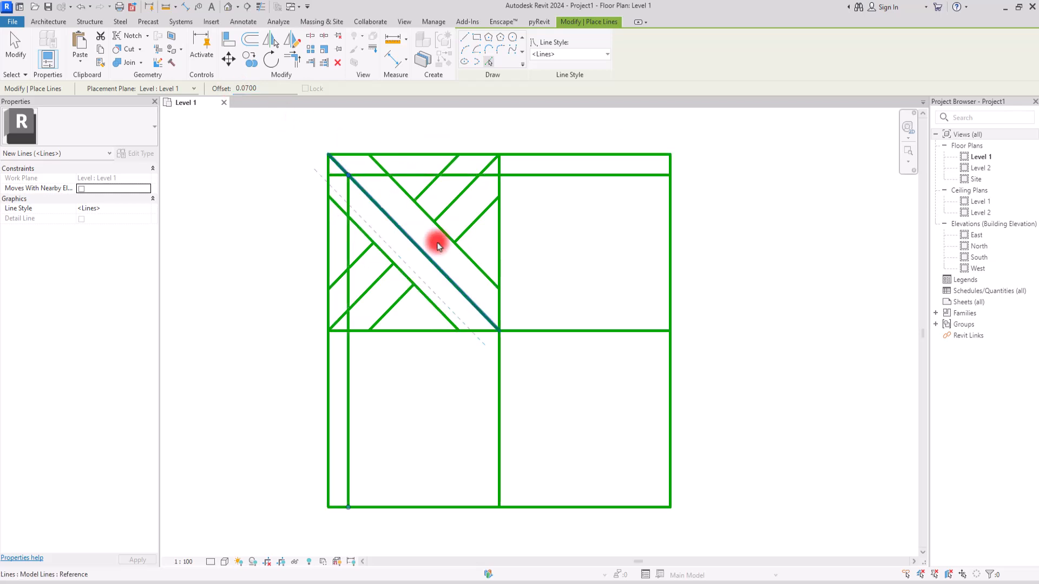
{"action": "left_click", "coordinate": [495, 232]}
{"action": "left_click", "coordinate": [411, 329]}
Trim the four inward offset lines to each other so they form a closed inner square
{"action": "left_click", "coordinate": [293, 60]}
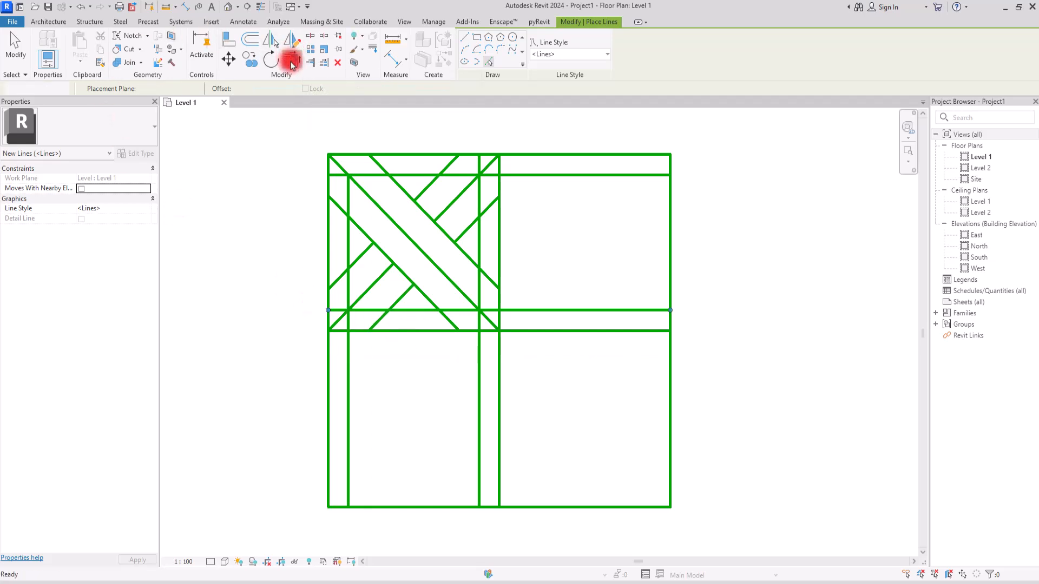
{"action": "left_click", "coordinate": [360, 175]}
{"action": "left_click", "coordinate": [347, 195]}
{"action": "left_click", "coordinate": [346, 234]}
{"action": "left_click", "coordinate": [358, 286]}
{"action": "left_click", "coordinate": [414, 309]}
{"action": "left_click", "coordinate": [477, 249]}
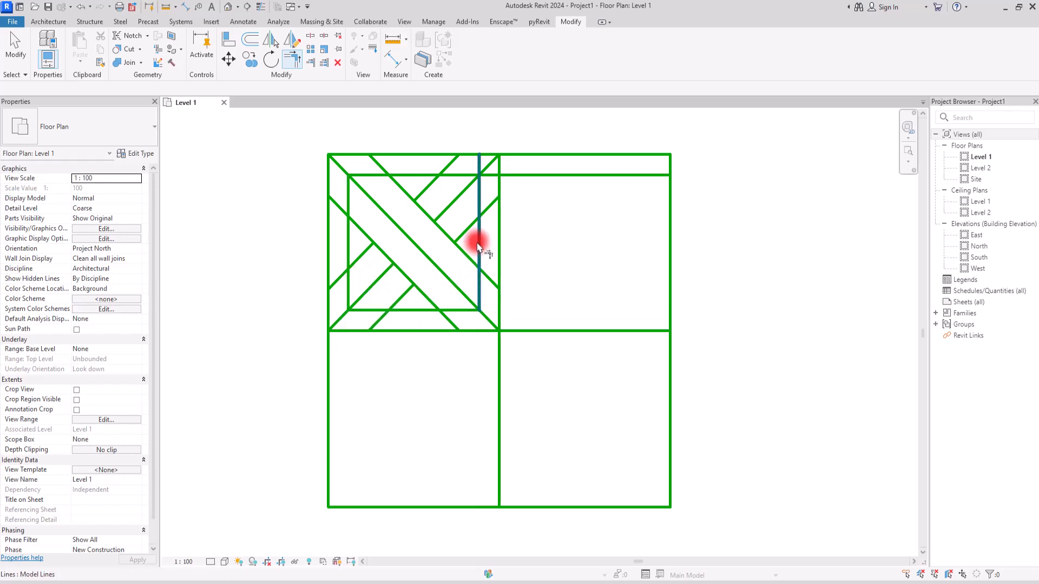
{"action": "left_click", "coordinate": [449, 175]}
{"action": "key", "text": "Escape"}
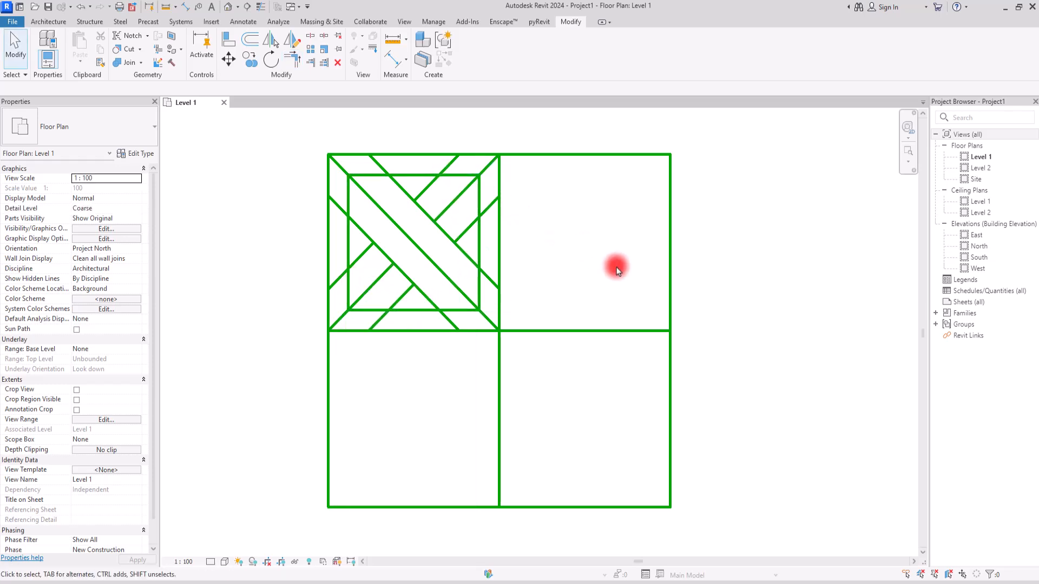
Split the inner square's sides where they cross the diagonal lines, with Delete Inner Segment turned off
{"action": "left_click", "coordinate": [311, 38]}
{"action": "scroll", "coordinate": [422, 176], "scroll_direction": "up", "scroll_amount": 3}
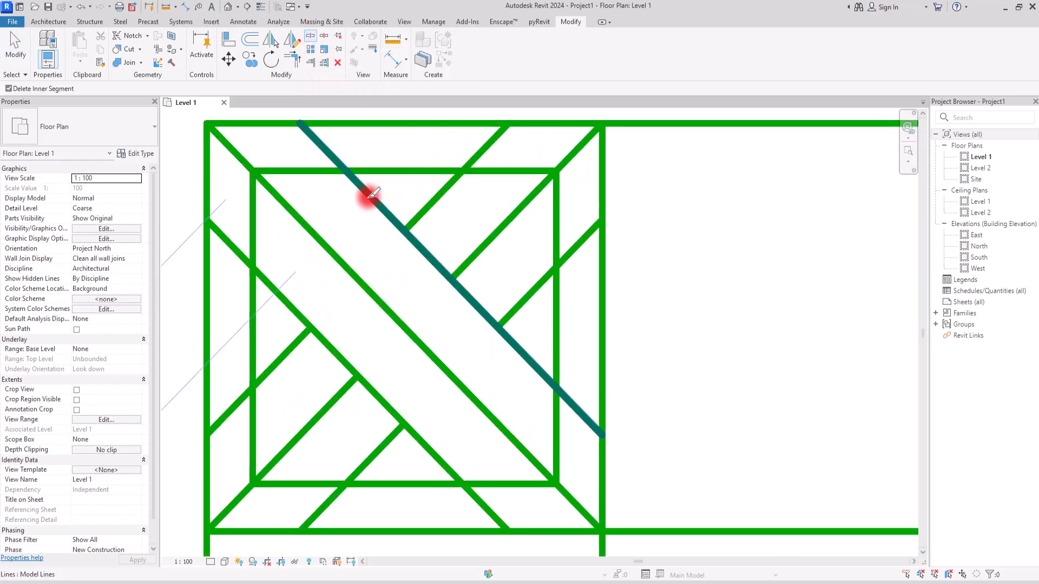
{"action": "left_click", "coordinate": [351, 171]}
{"action": "left_click", "coordinate": [9, 88]}
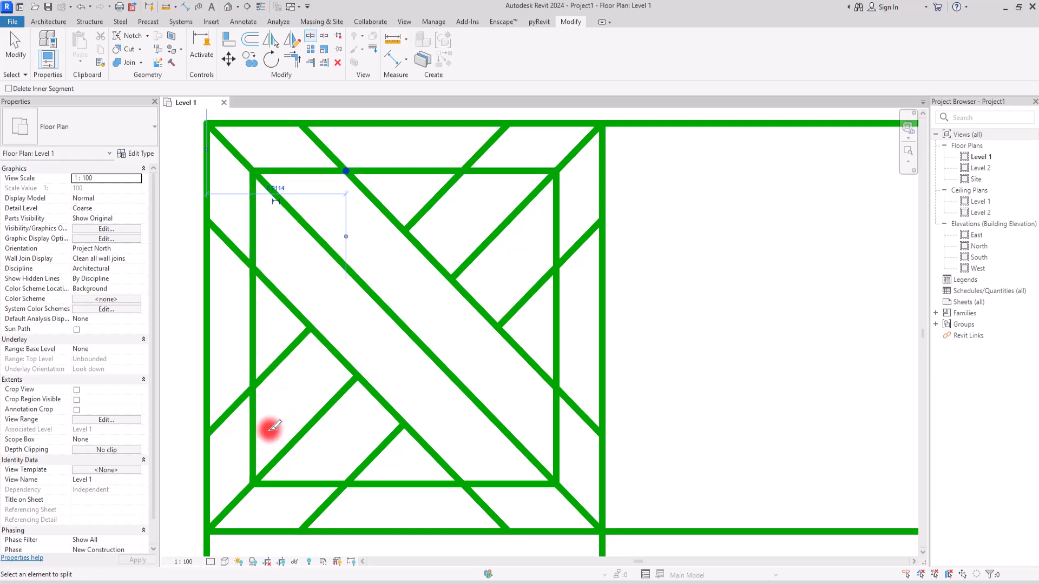
{"action": "left_click", "coordinate": [461, 170]}
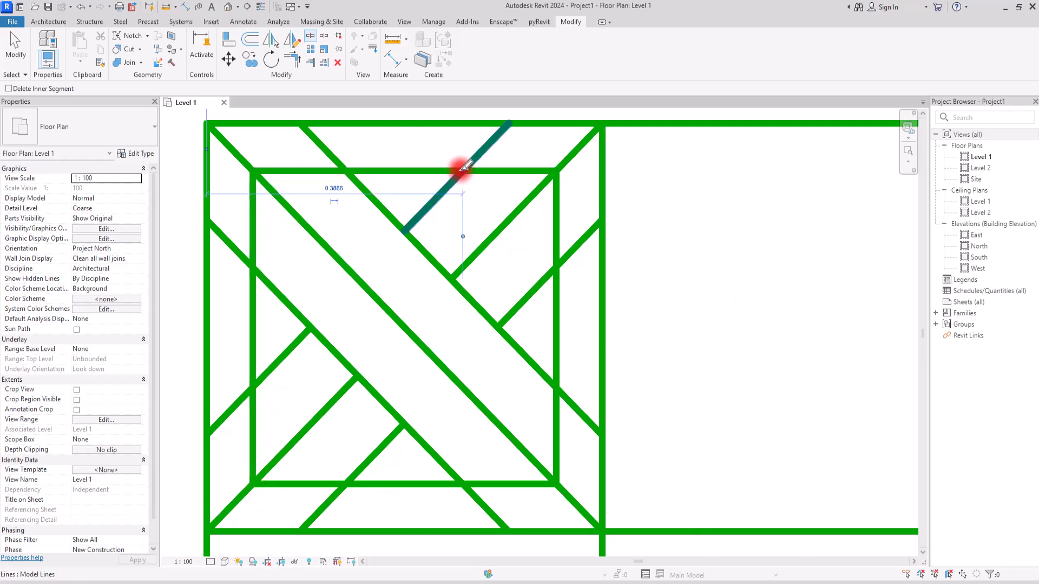
{"action": "left_click", "coordinate": [556, 267]}
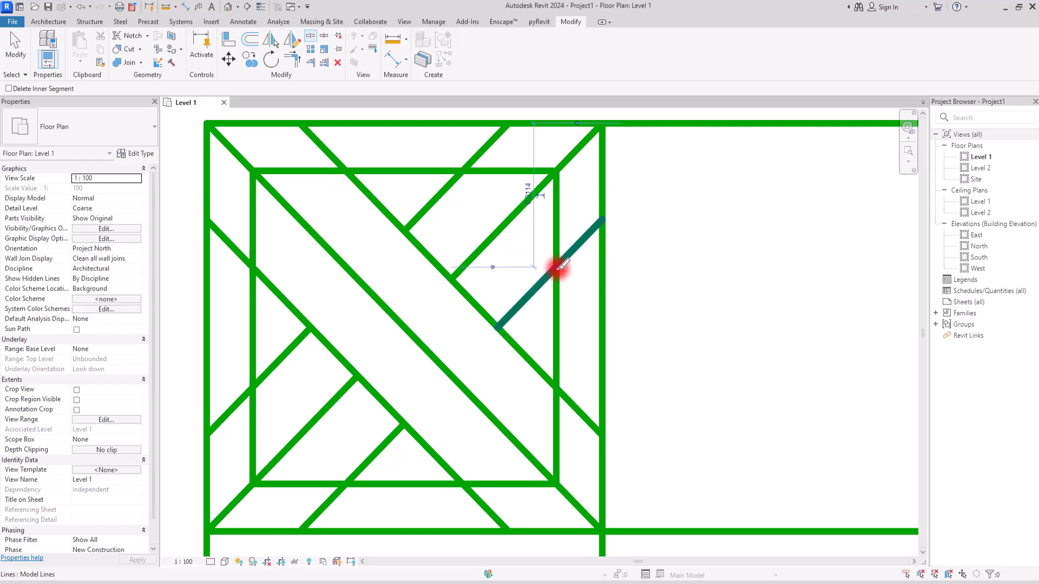
{"action": "left_click", "coordinate": [556, 387]}
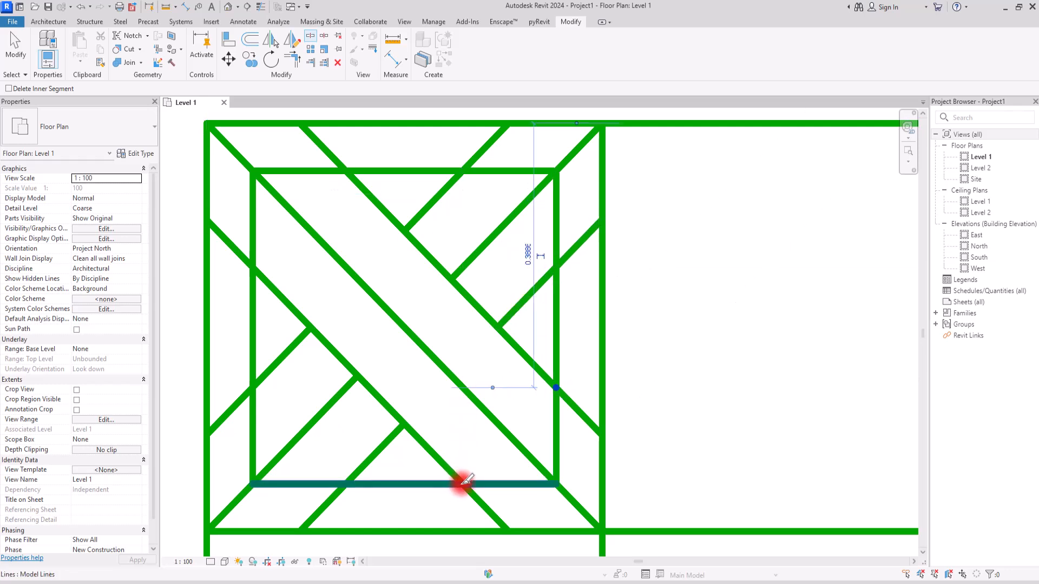
{"action": "left_click", "coordinate": [463, 482]}
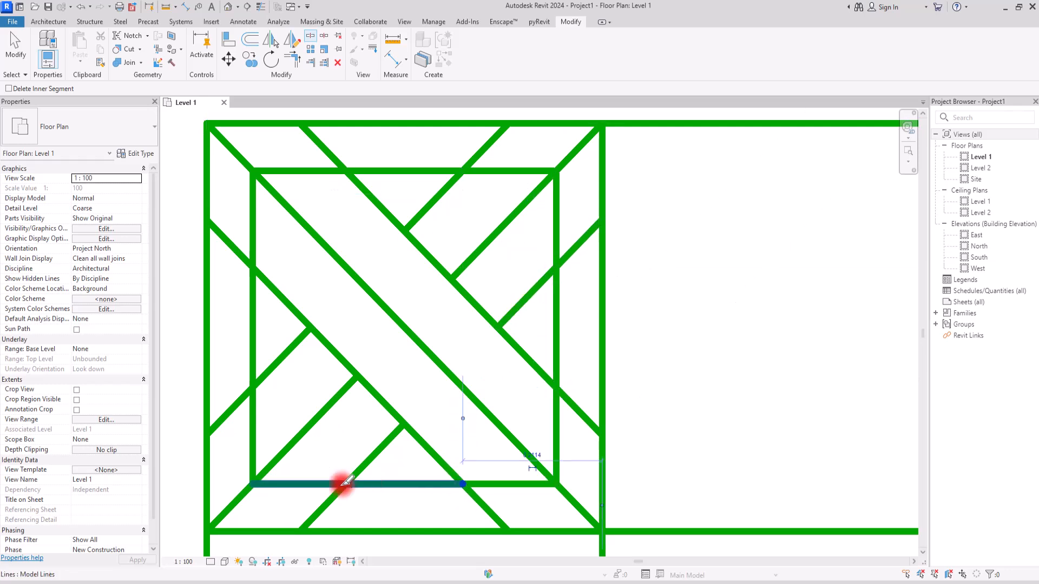
{"action": "left_click", "coordinate": [253, 388]}
{"action": "left_click", "coordinate": [254, 269]}
{"action": "key", "text": "Escape"}
{"action": "key", "text": "Escape"}
Delete the inner square's segments at all four corners, keeping only the middle piece of each side between the diagonals
{"action": "left_click", "coordinate": [297, 174]}
{"action": "key", "text": "Delete"}
{"action": "left_click", "coordinate": [251, 195]}
{"action": "key", "text": "Delete"}
{"action": "left_click", "coordinate": [503, 173]}
{"action": "key", "text": "Delete"}
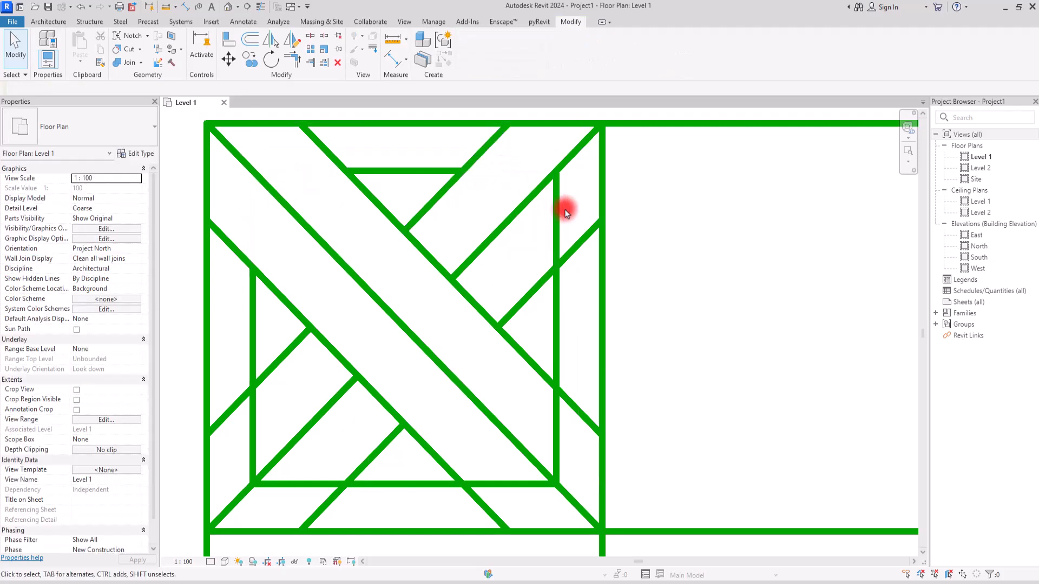
{"action": "left_click", "coordinate": [555, 217]}
{"action": "key", "text": "Delete"}
{"action": "left_click", "coordinate": [560, 467]}
{"action": "key", "text": "Delete"}
{"action": "left_click", "coordinate": [522, 484]}
{"action": "key", "text": "Delete"}
{"action": "left_click", "coordinate": [266, 479]}
{"action": "key", "text": "Delete"}
{"action": "left_click", "coordinate": [253, 424]}
{"action": "key", "text": "Delete"}
Mirror all pattern lines inside the upper-left quadrant across the square's central vertical line into the upper-right quadrant
{"action": "scroll", "coordinate": [476, 287], "scroll_direction": "down", "scroll_amount": 5}
{"action": "scroll", "coordinate": [512, 354], "scroll_direction": "up", "scroll_amount": 3}
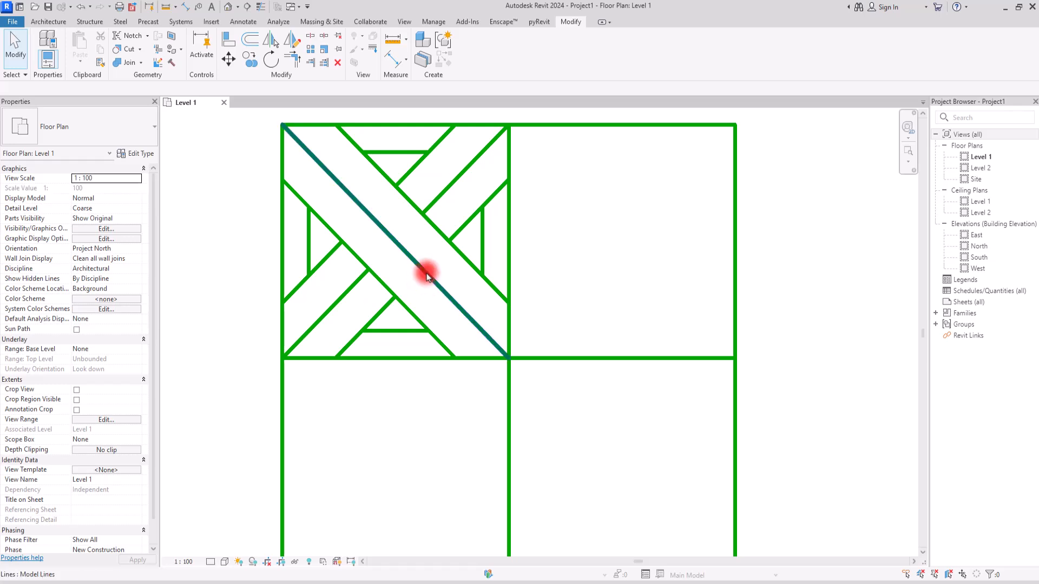
{"action": "scroll", "coordinate": [426, 277], "scroll_direction": "down", "scroll_amount": 2}
{"action": "left_click_drag", "start_coordinate": [473, 197], "coordinate": [344, 320]}
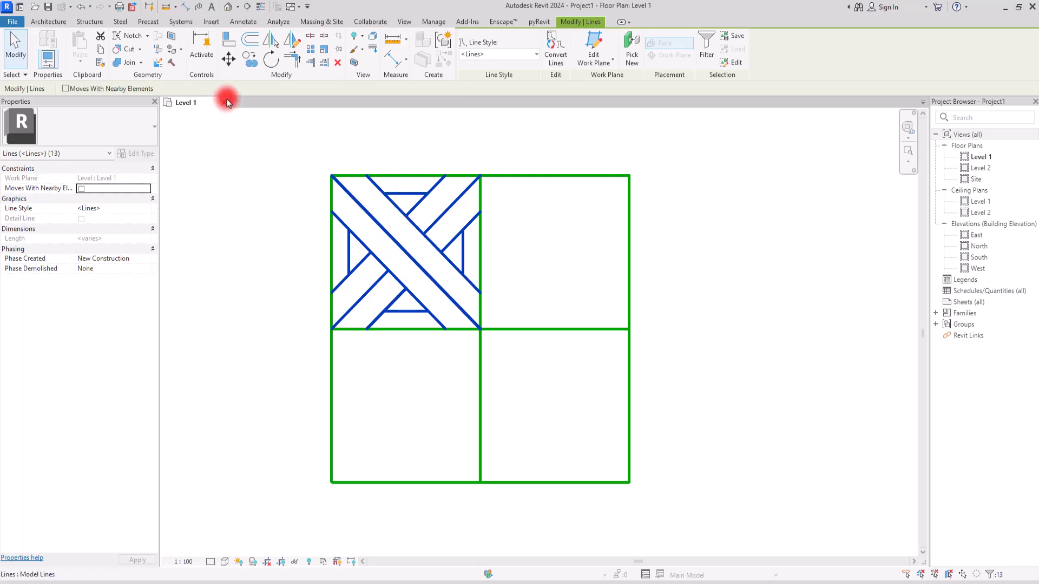
{"action": "left_click", "coordinate": [293, 40]}
{"action": "left_click", "coordinate": [480, 232]}
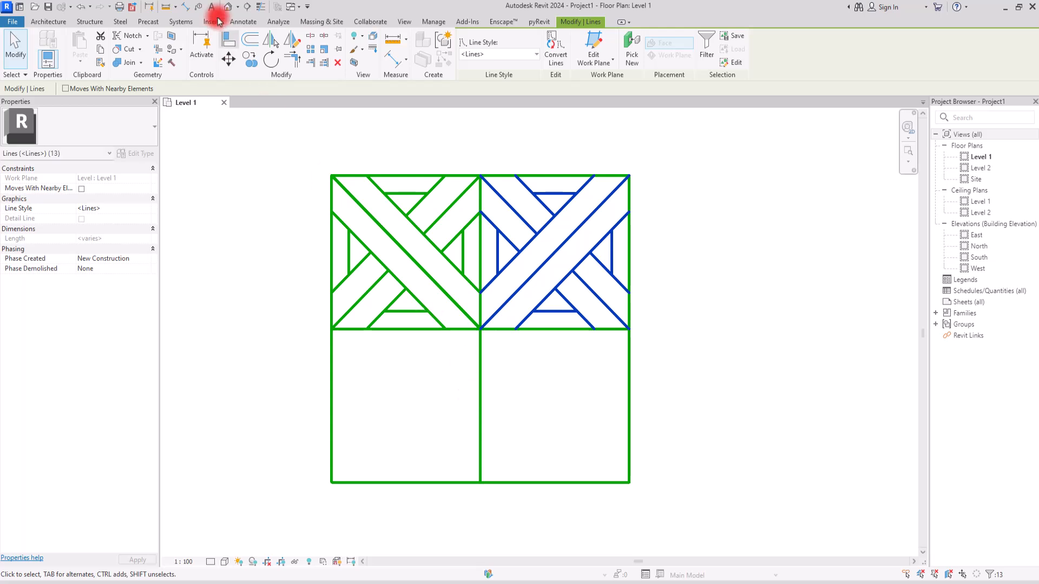
Mirror the upper-right quadrant's pattern lines across the horizontal centre line, and that copy across the vertical centre line into the lower-left quadrant
{"action": "left_click", "coordinate": [292, 39]}
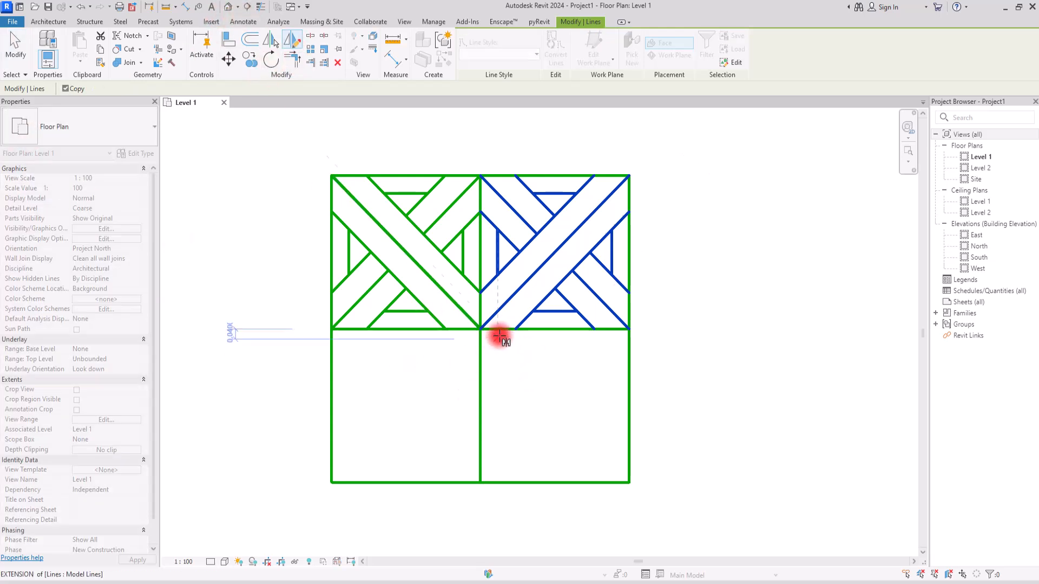
{"action": "left_click", "coordinate": [480, 329]}
{"action": "left_click", "coordinate": [567, 328]}
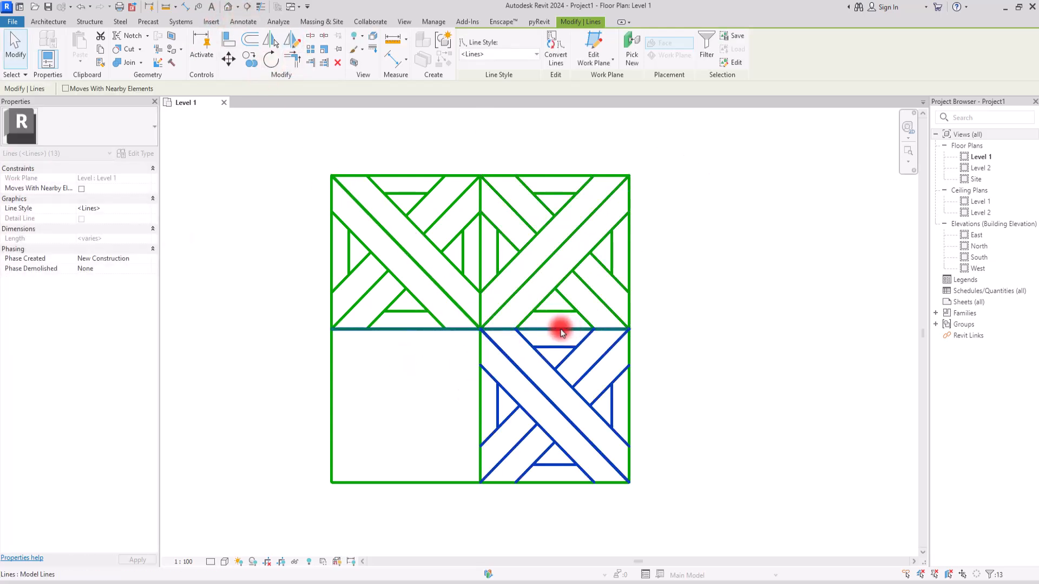
{"action": "left_click", "coordinate": [292, 41]}
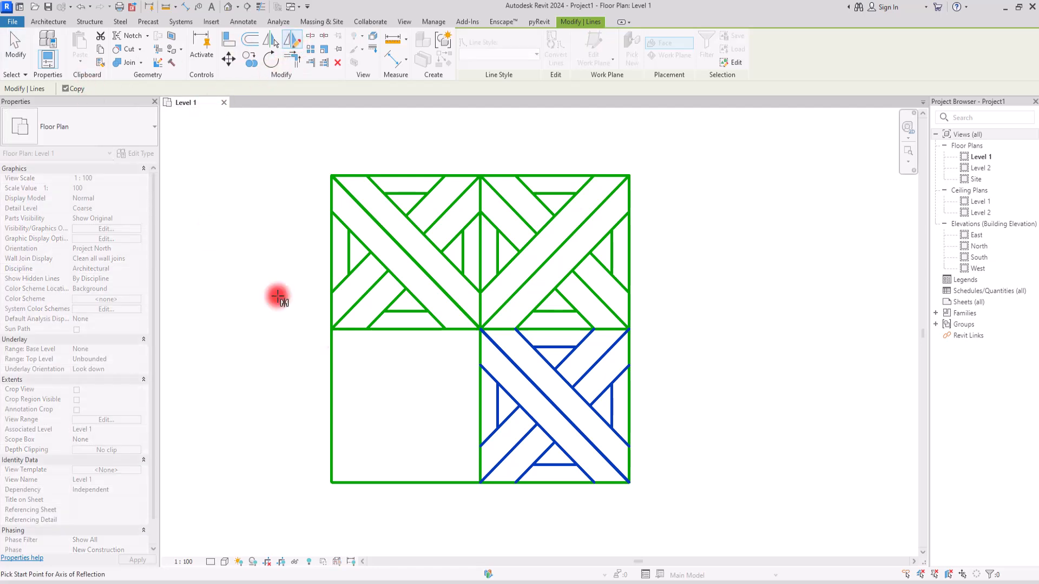
{"action": "left_click", "coordinate": [477, 298]}
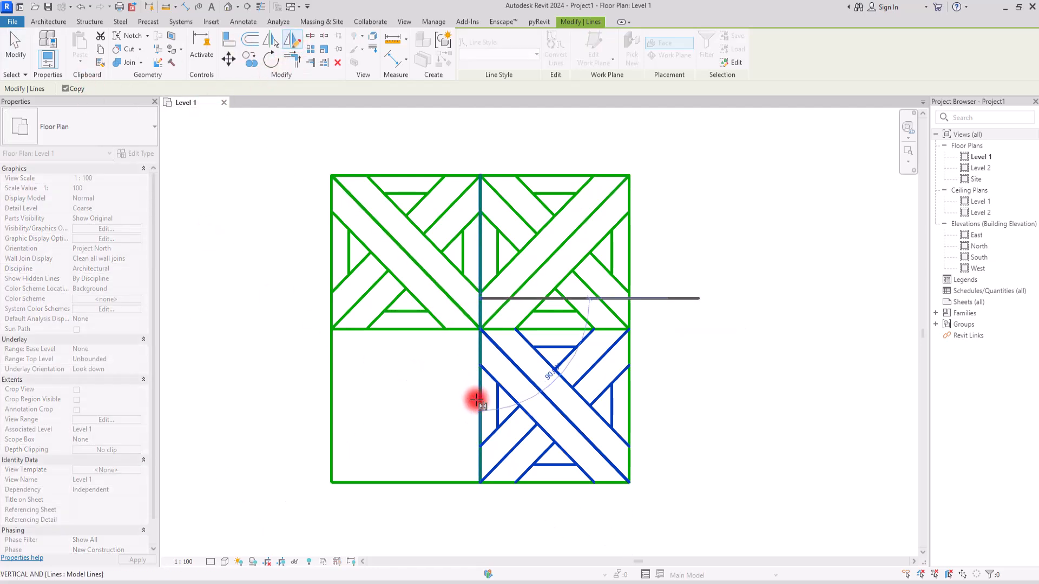
{"action": "left_click", "coordinate": [475, 338]}
{"action": "key", "text": "Escape"}
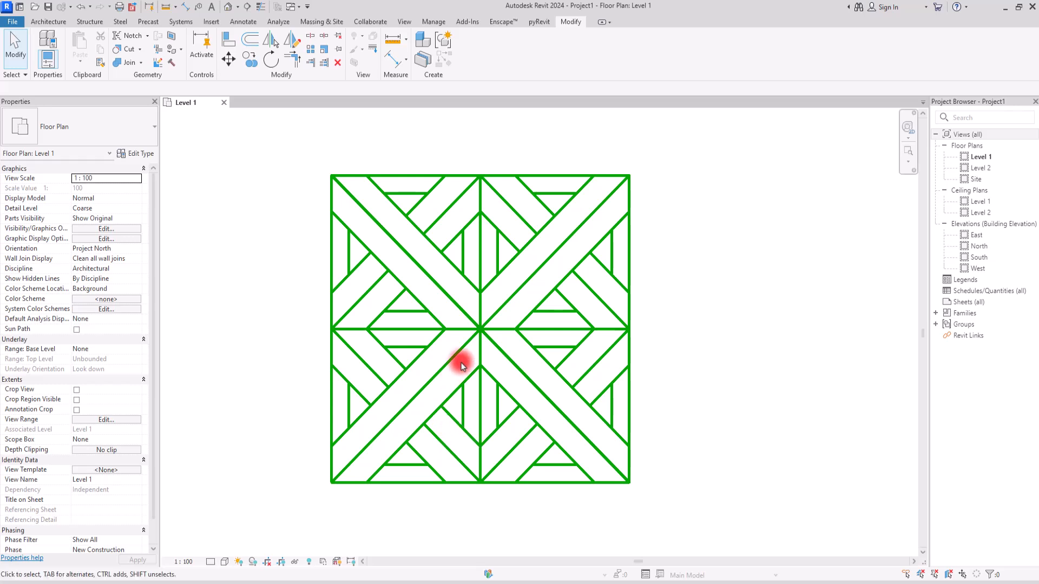
Extend the three parallel lines above the upper-right quadrant's diagonal band across it to the band's far edge
{"action": "scroll", "coordinate": [511, 359], "scroll_direction": "up", "scroll_amount": 1}
{"action": "scroll", "coordinate": [511, 359], "scroll_direction": "up", "scroll_amount": 1}
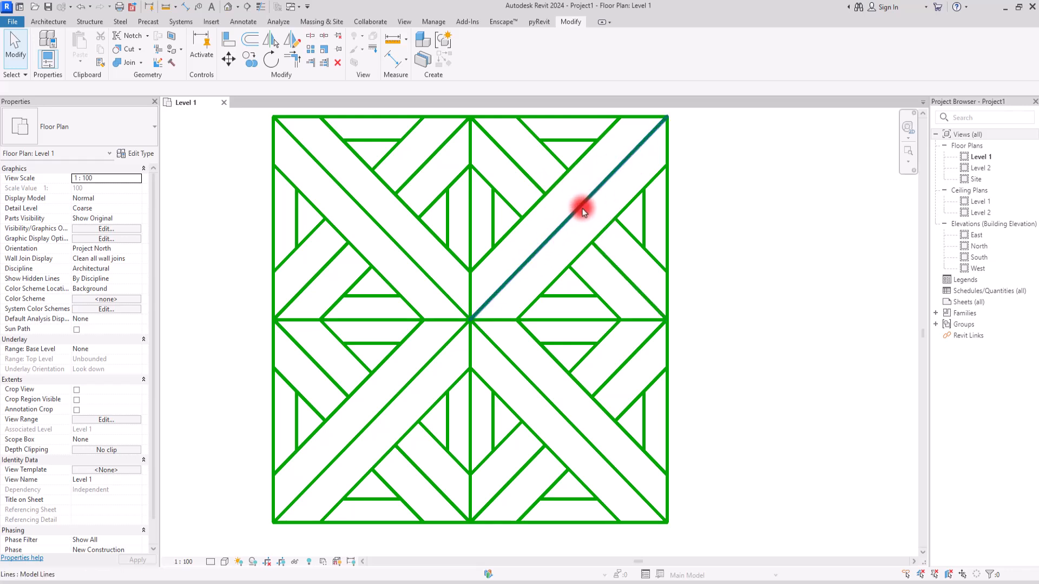
{"action": "left_click", "coordinate": [562, 163]}
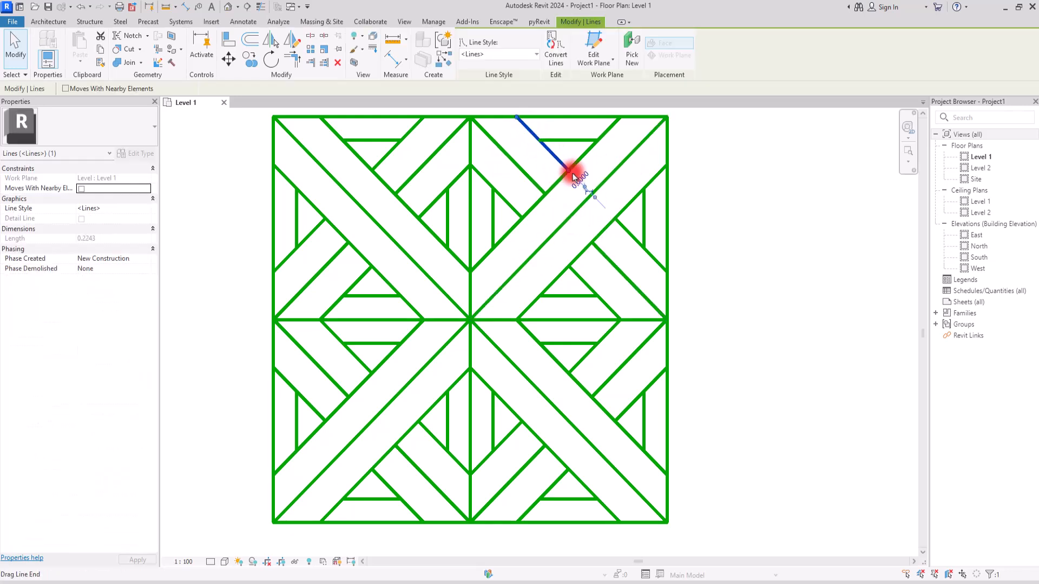
{"action": "left_click_drag", "start_coordinate": [569, 174], "coordinate": [569, 267]}
{"action": "left_click", "coordinate": [528, 179]}
{"action": "left_click_drag", "start_coordinate": [528, 179], "coordinate": [592, 242]}
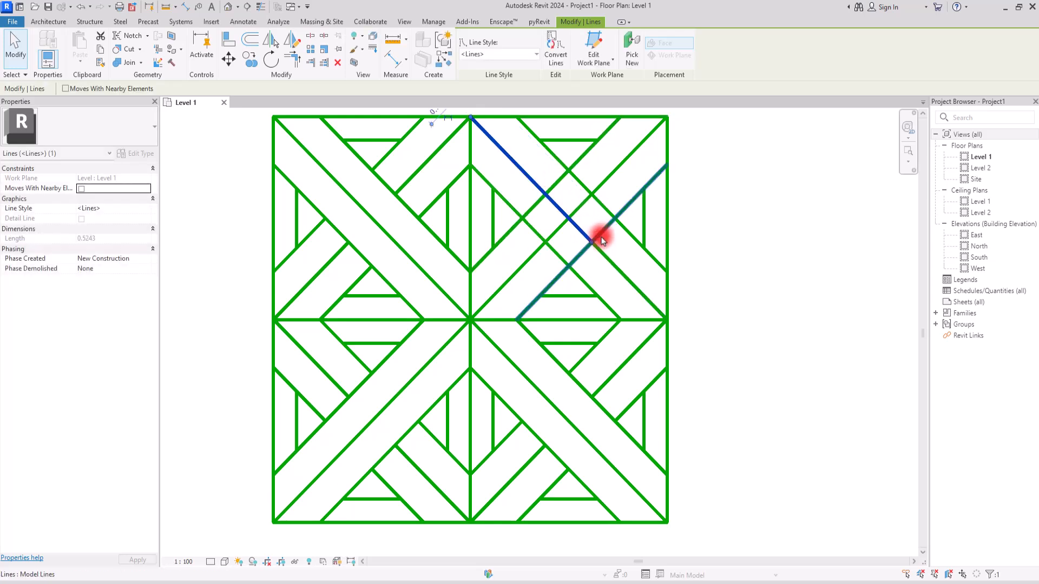
Split out the original band's segments between the extended lines in the upper-right quadrant, with Delete Inner Segment turned on
{"action": "left_click", "coordinate": [314, 38]}
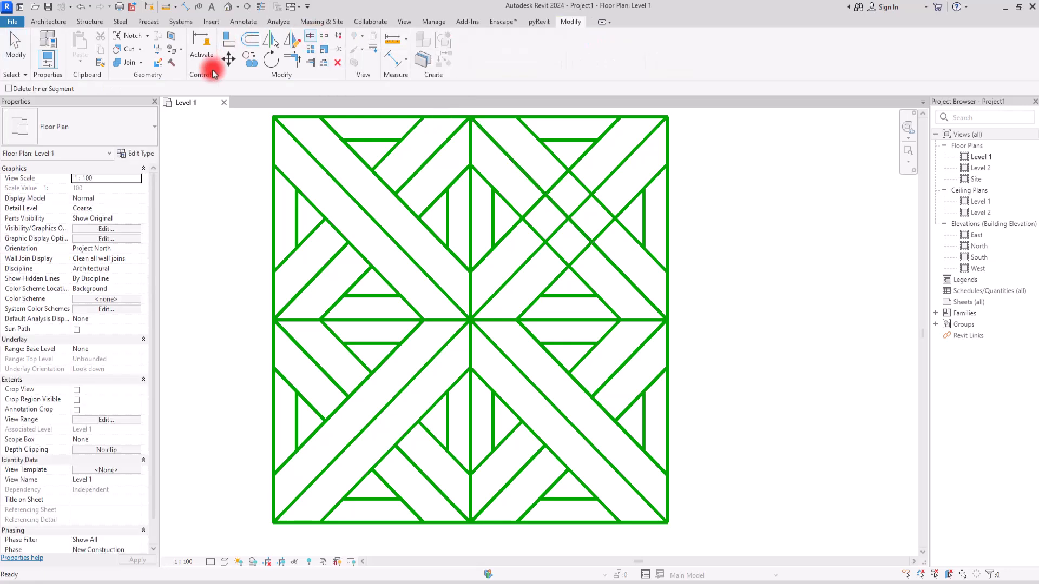
{"action": "left_click", "coordinate": [9, 88]}
{"action": "scroll", "coordinate": [599, 162], "scroll_direction": "up", "scroll_amount": 4}
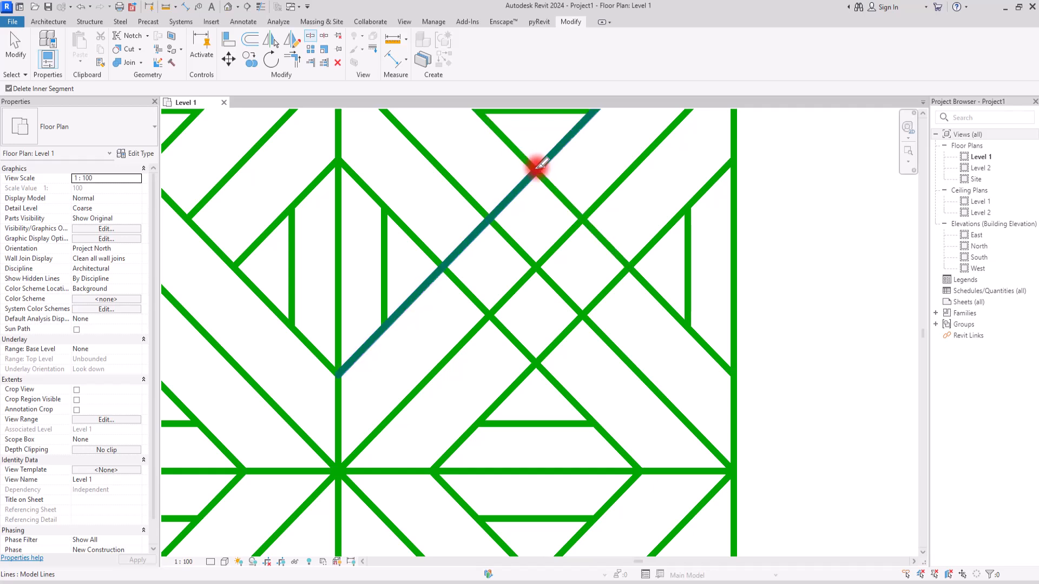
{"action": "left_click", "coordinate": [538, 167]}
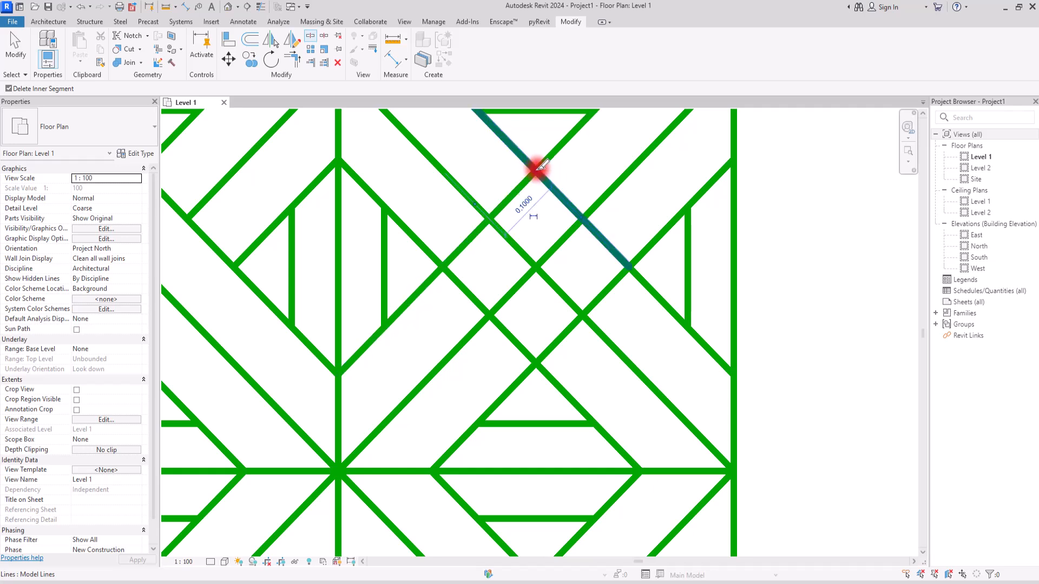
{"action": "left_click", "coordinate": [445, 264]}
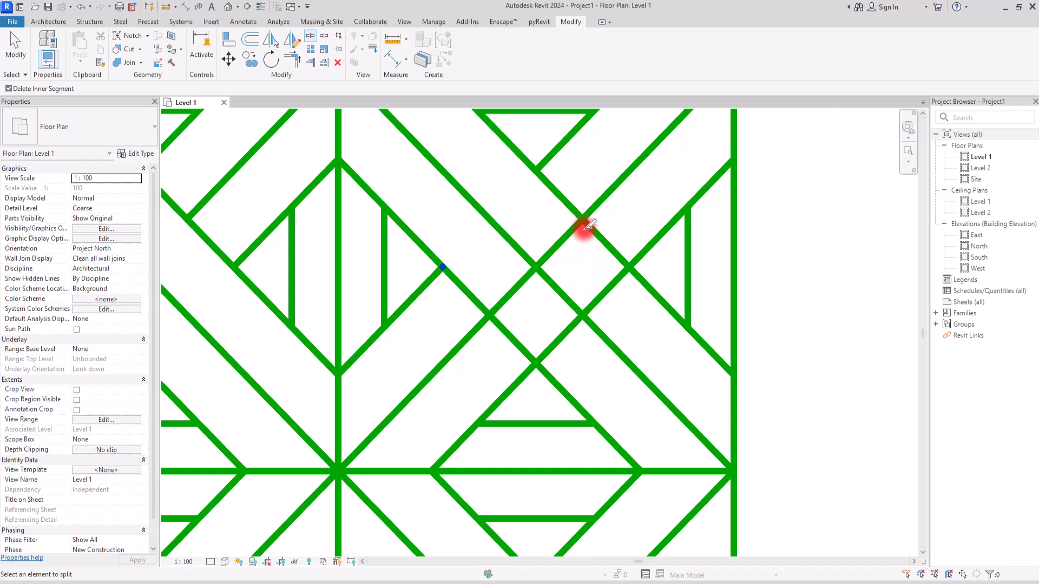
{"action": "key", "text": "Tab"}
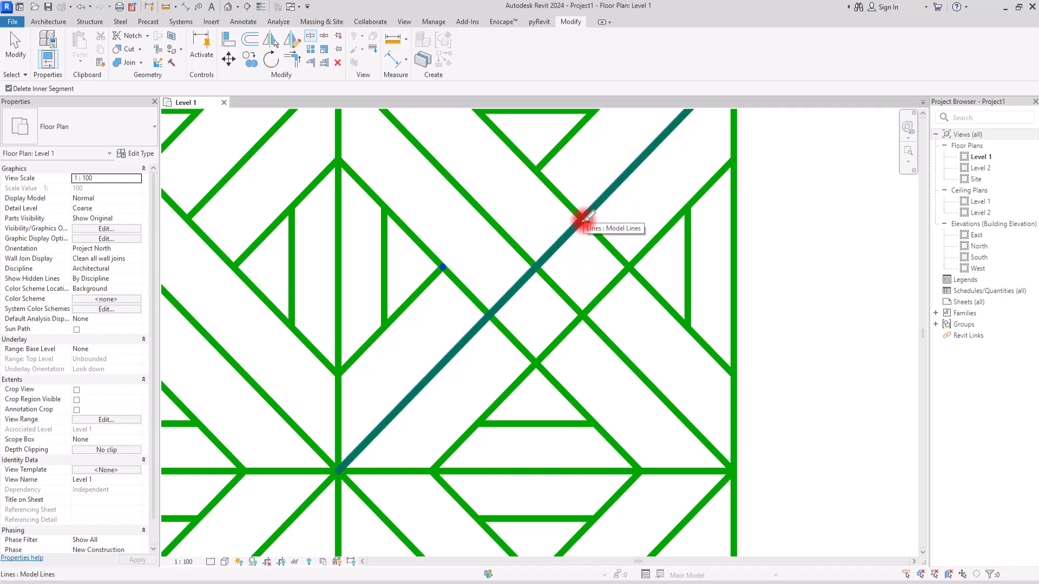
{"action": "left_click", "coordinate": [586, 217]}
{"action": "left_click", "coordinate": [489, 315]}
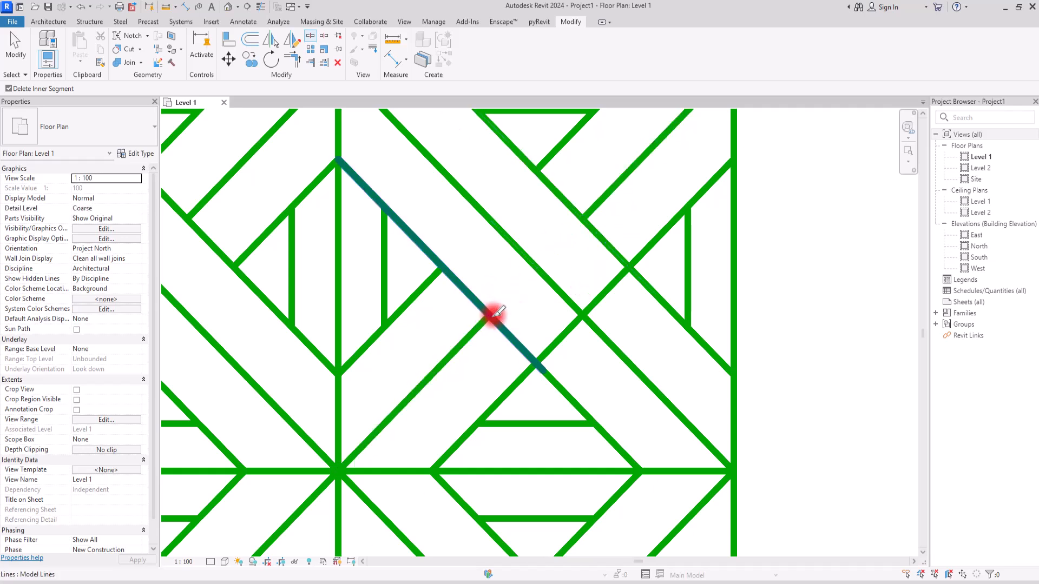
{"action": "left_click", "coordinate": [632, 267]}
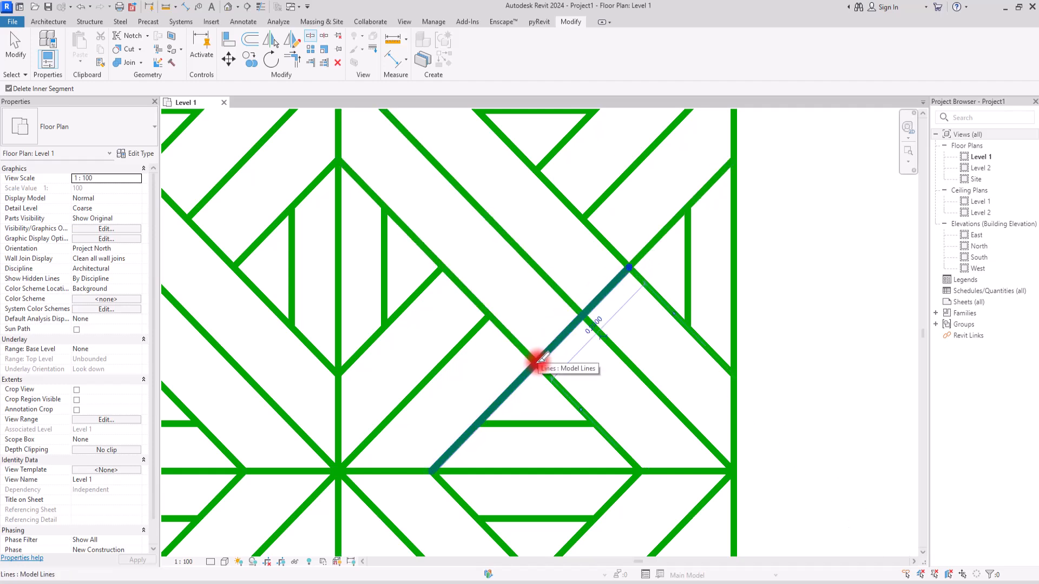
{"action": "left_click", "coordinate": [536, 362]}
{"action": "scroll", "coordinate": [587, 204], "scroll_direction": "down", "scroll_amount": 6}
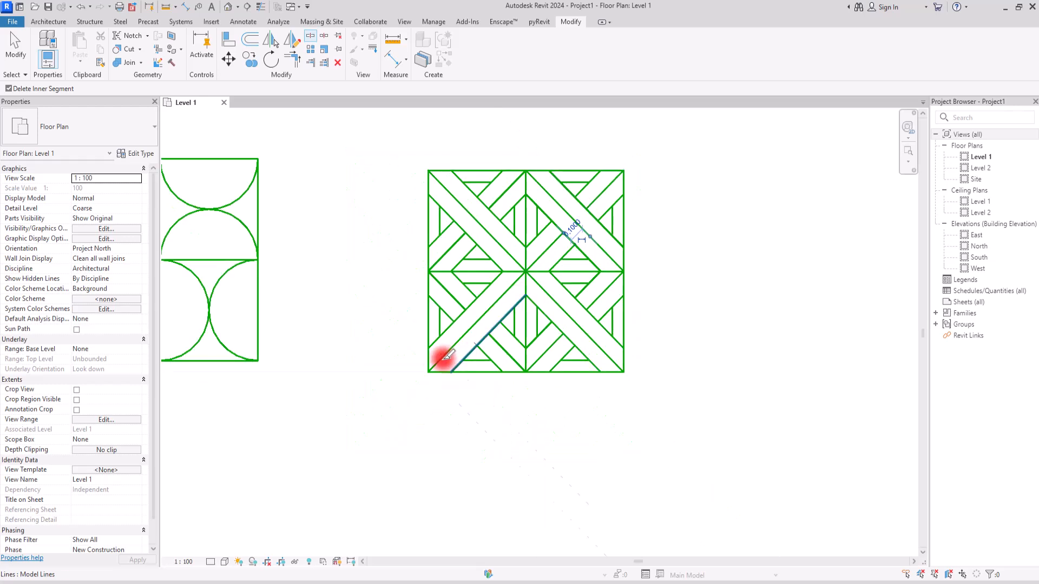
{"action": "key", "text": "Escape"}
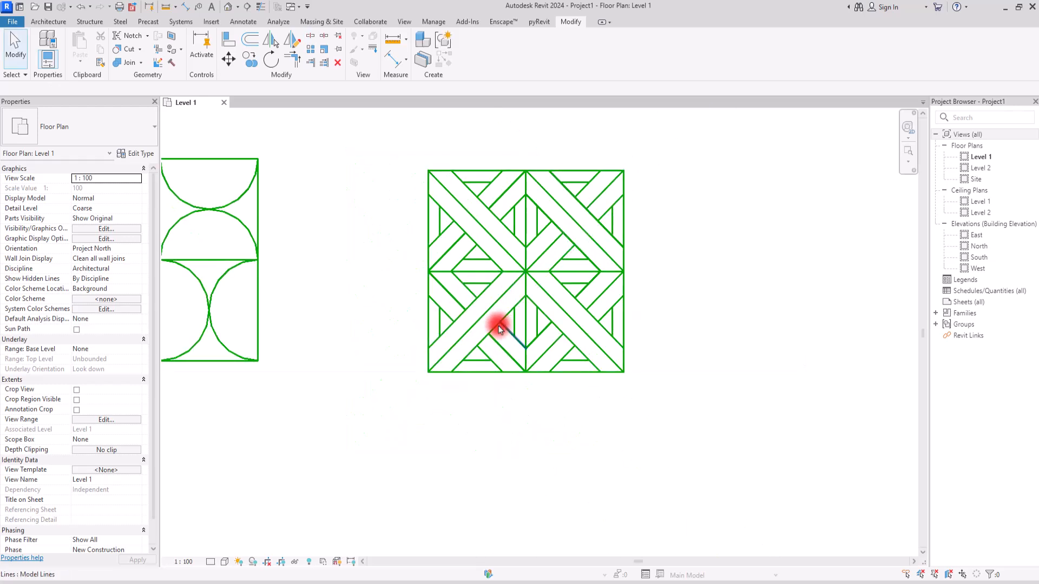
{"action": "key", "text": "Escape"}
Extend the three parallel lines above the lower-left quadrant's diagonal band across it to the band's far edge
{"action": "scroll", "coordinate": [498, 328], "scroll_direction": "up", "scroll_amount": 1}
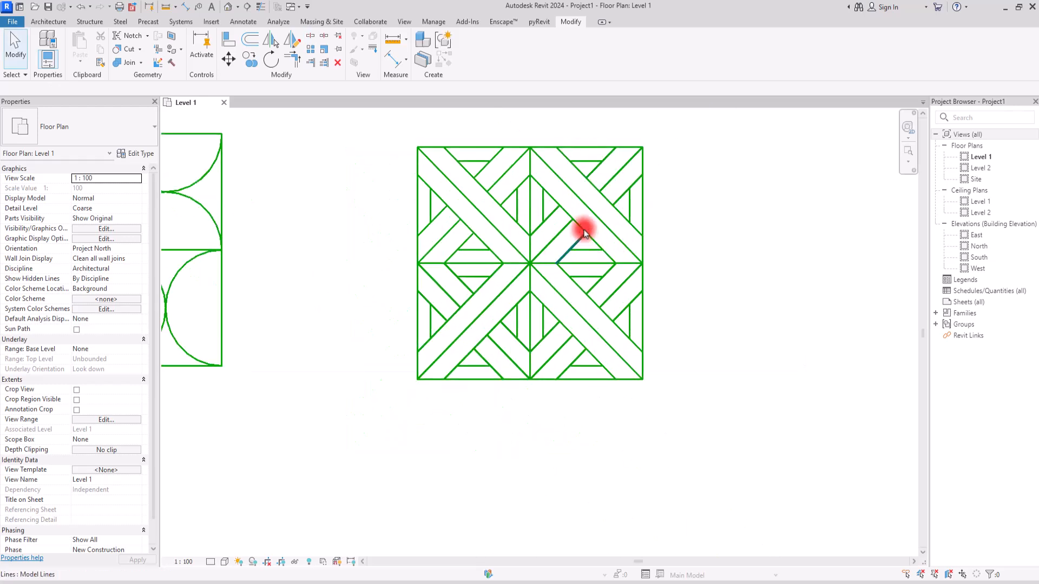
{"action": "scroll", "coordinate": [584, 228], "scroll_direction": "up", "scroll_amount": 2}
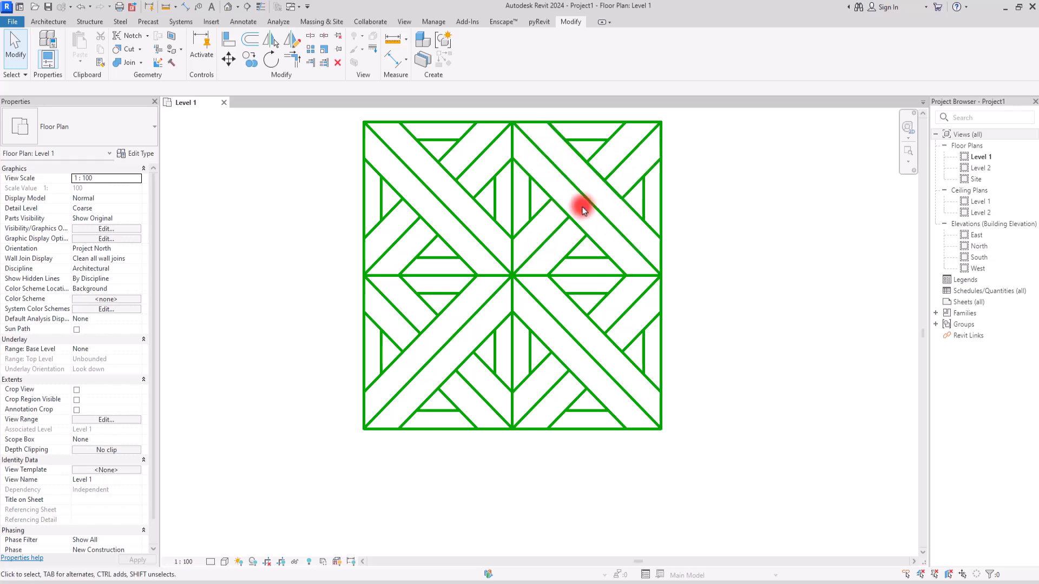
{"action": "scroll", "coordinate": [443, 356], "scroll_direction": "up", "scroll_amount": 2}
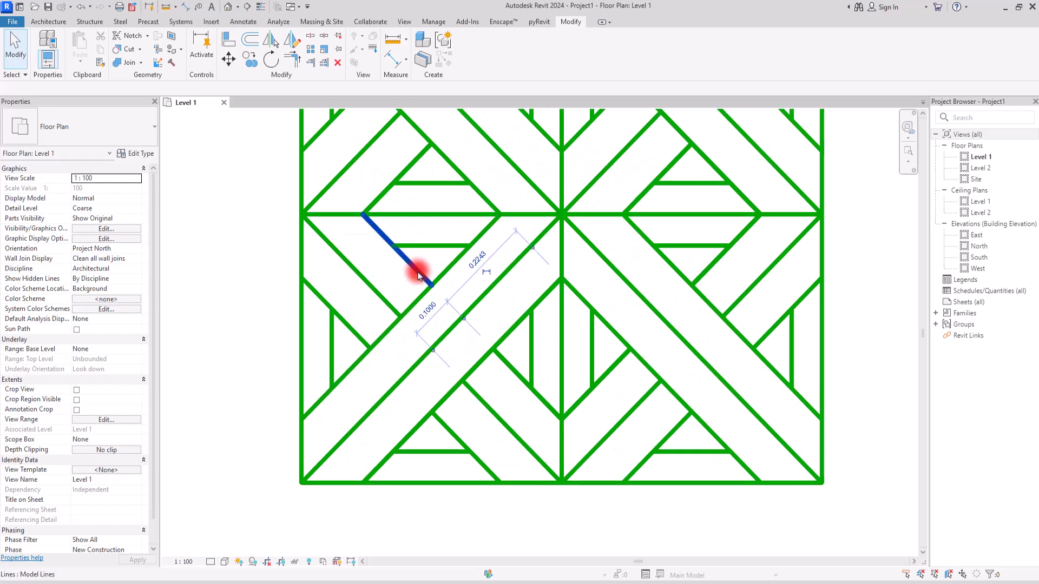
{"action": "left_click", "coordinate": [418, 275]}
{"action": "left_click_drag", "start_coordinate": [430, 285], "coordinate": [492, 349]}
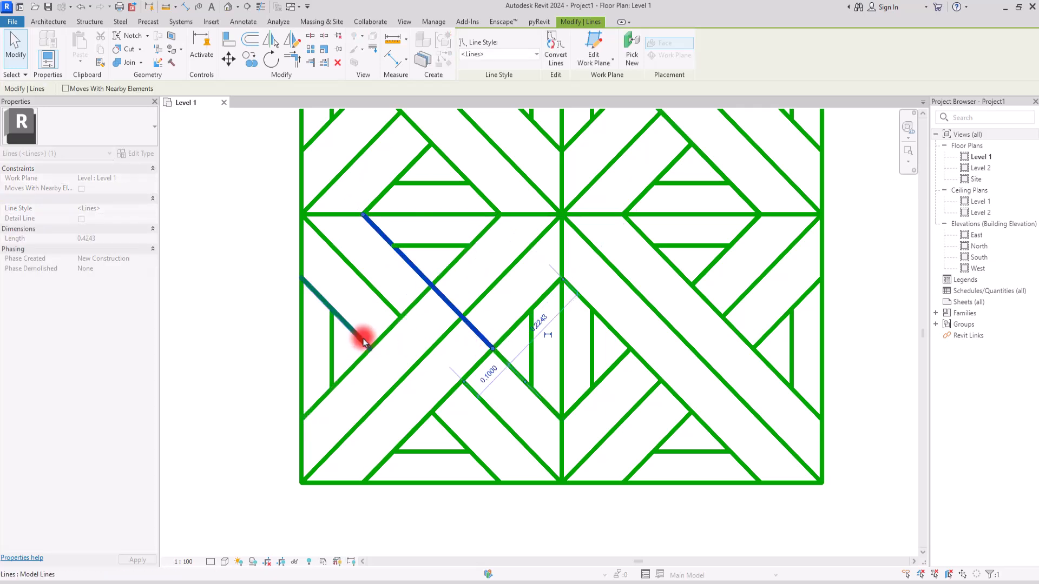
{"action": "left_click", "coordinate": [364, 342]}
{"action": "left_click_drag", "start_coordinate": [371, 350], "coordinate": [431, 411]}
{"action": "left_click", "coordinate": [383, 291]}
{"action": "left_click", "coordinate": [383, 298]}
{"action": "left_click_drag", "start_coordinate": [399, 320], "coordinate": [462, 381]}
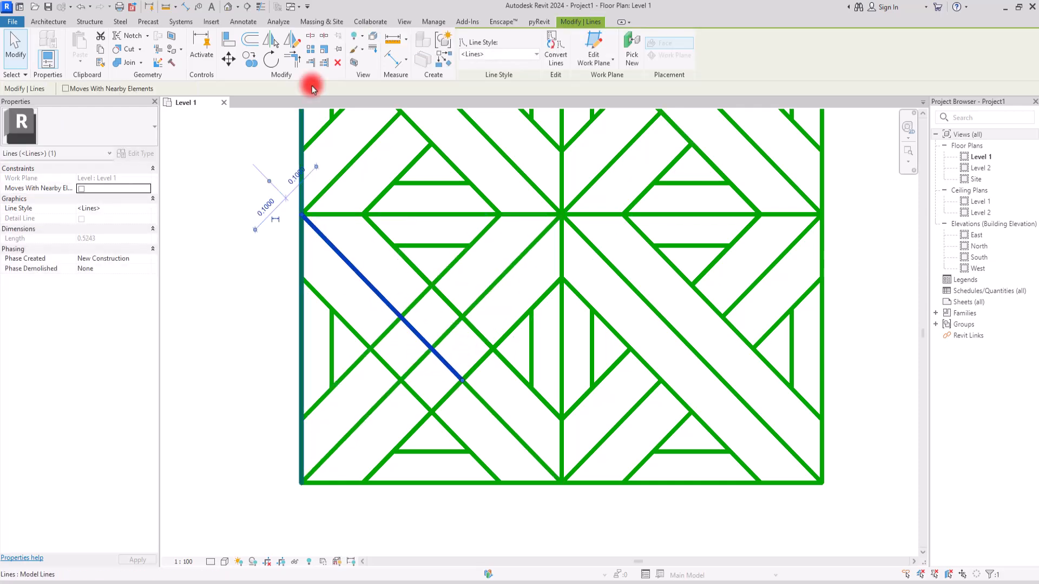
Split out the original band's three line segments between the extended lines in the lower-left quadrant, using Delete Inner Segment
{"action": "left_click", "coordinate": [311, 39]}
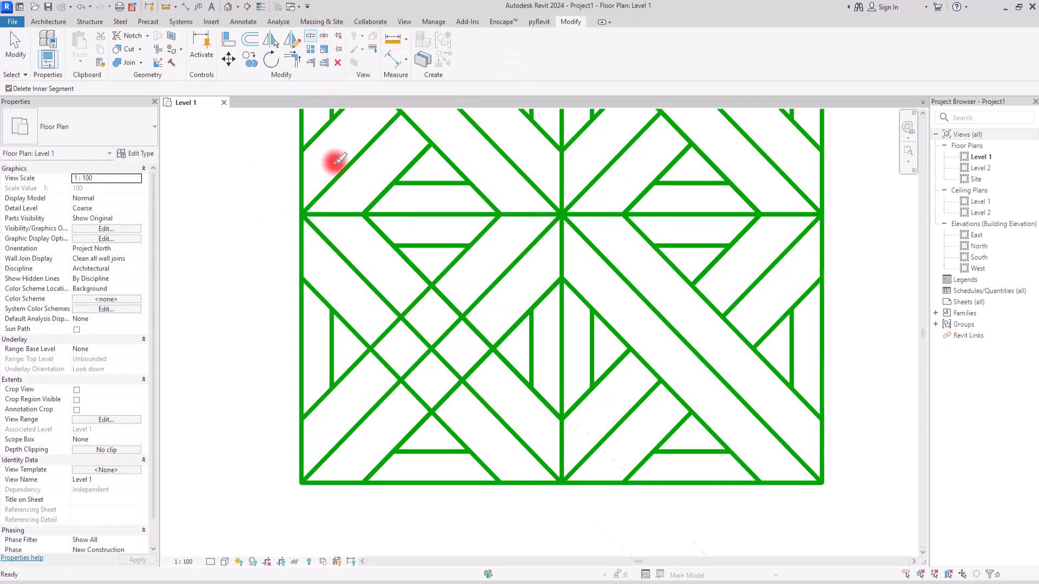
{"action": "scroll", "coordinate": [491, 231], "scroll_direction": "up", "scroll_amount": 3}
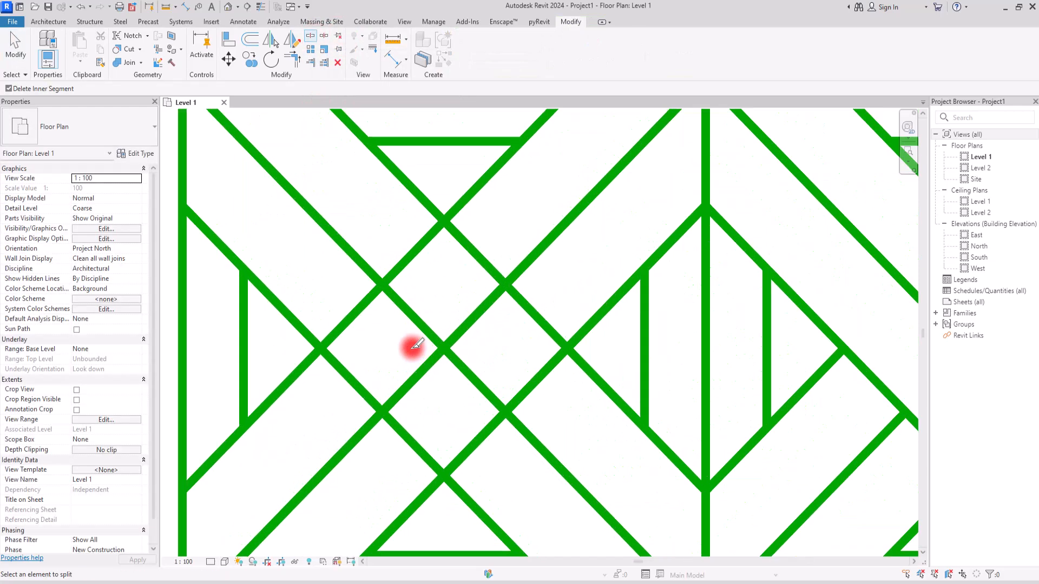
{"action": "left_click", "coordinate": [321, 348]}
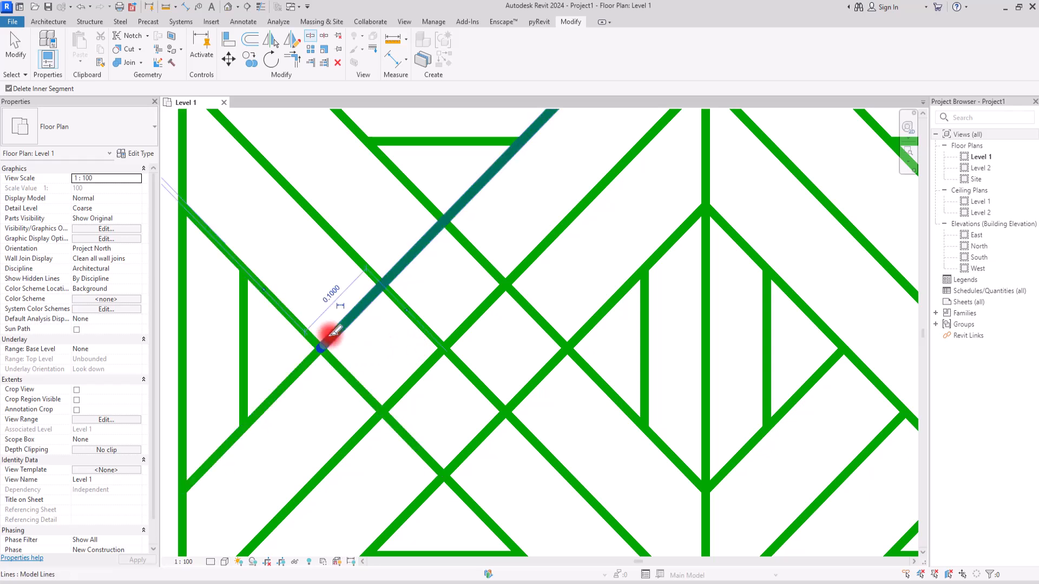
{"action": "left_click", "coordinate": [447, 218]}
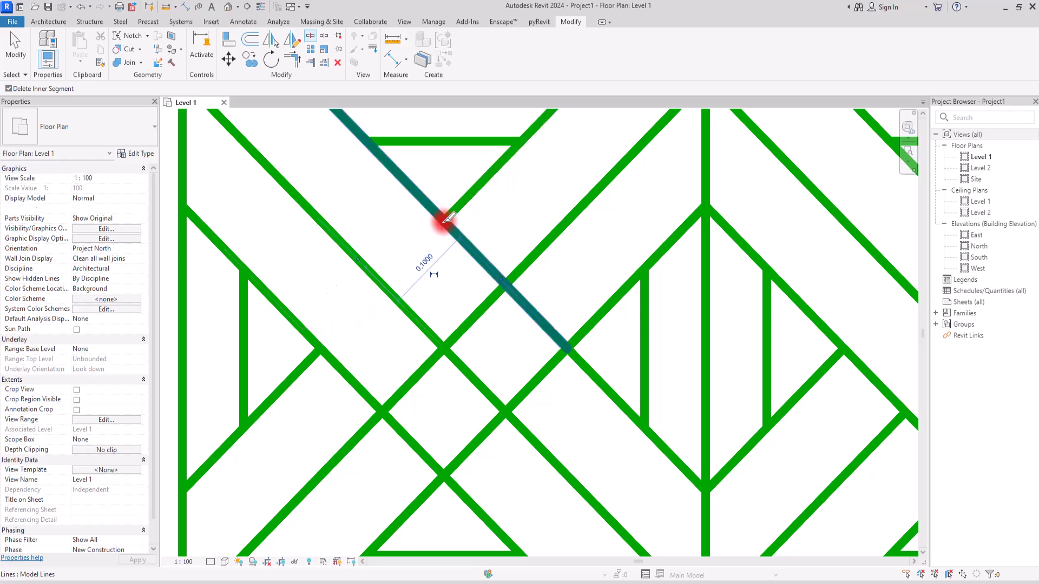
{"action": "left_click", "coordinate": [507, 283]}
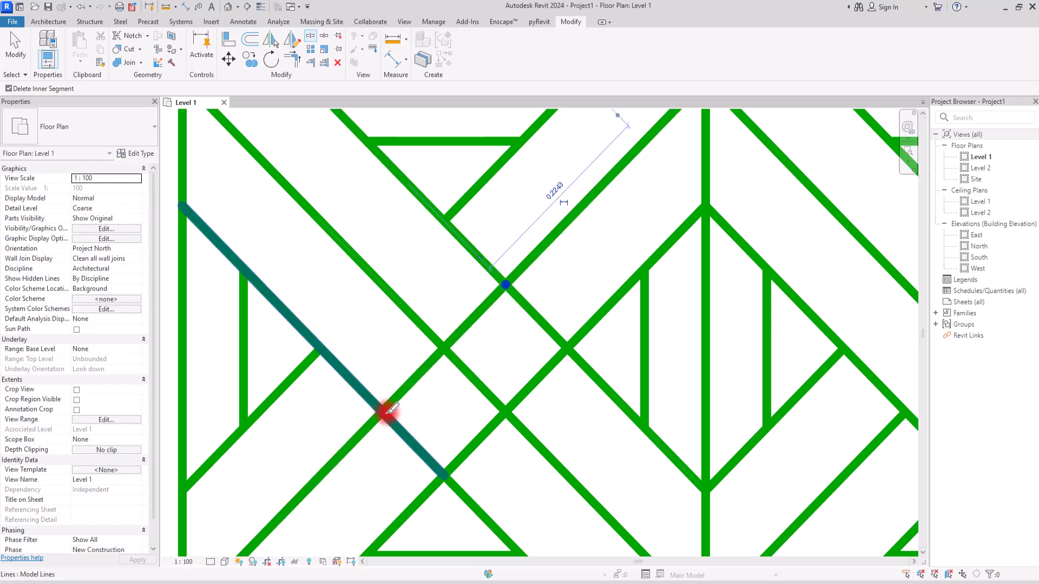
{"action": "left_click", "coordinate": [381, 412]}
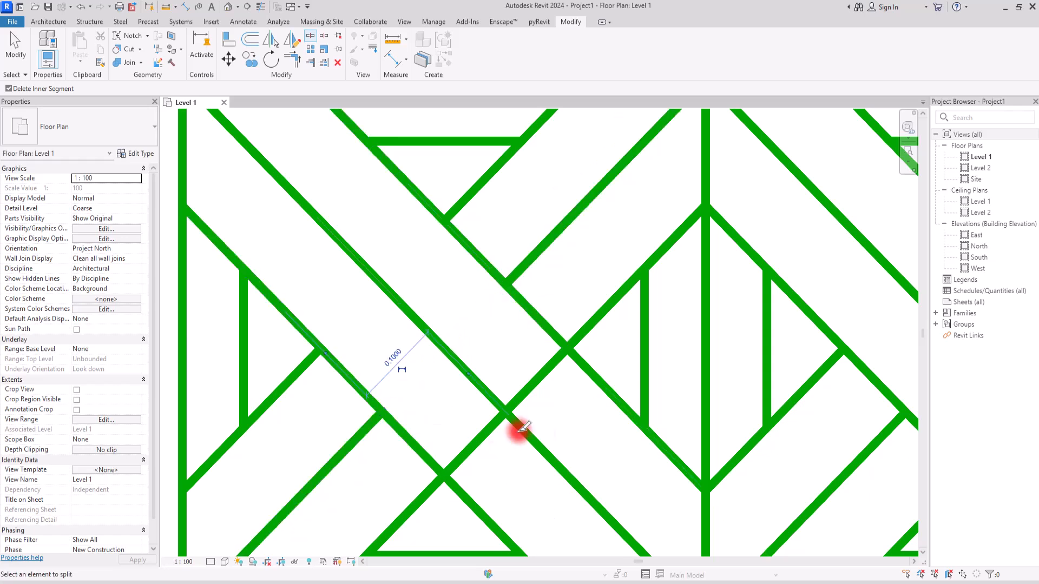
{"action": "left_click", "coordinate": [567, 348]}
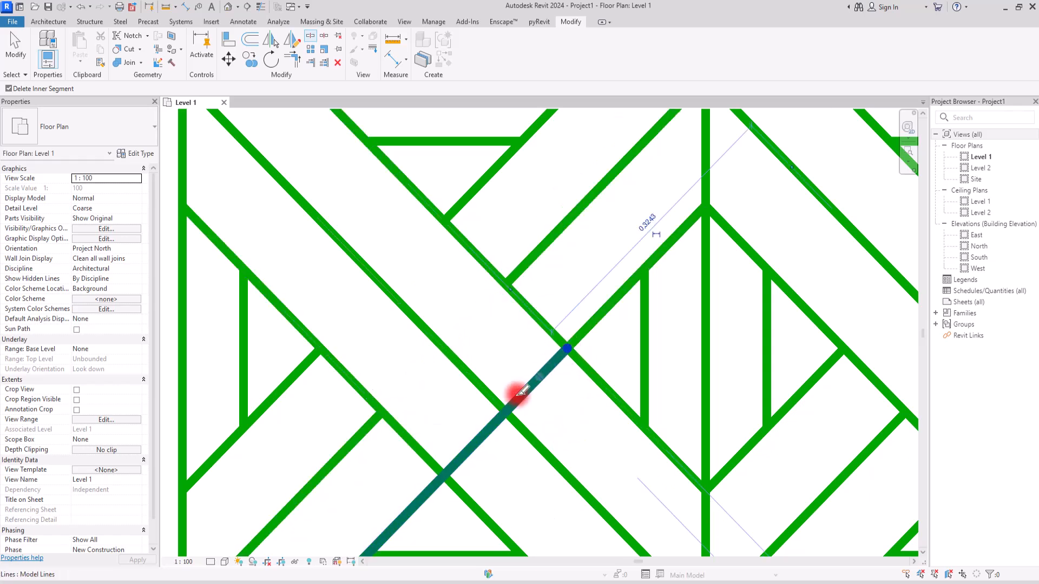
{"action": "left_click", "coordinate": [443, 473]}
{"action": "scroll", "coordinate": [447, 349], "scroll_direction": "down", "scroll_amount": 5}
{"action": "key", "text": "Escape"}
Select all lines of the second tile and open pyRevit's Make Pattern tool for them
{"action": "scroll", "coordinate": [570, 239], "scroll_direction": "up", "scroll_amount": 1}
{"action": "middle_click_drag", "start_coordinate": [571, 240], "coordinate": [550, 262]}
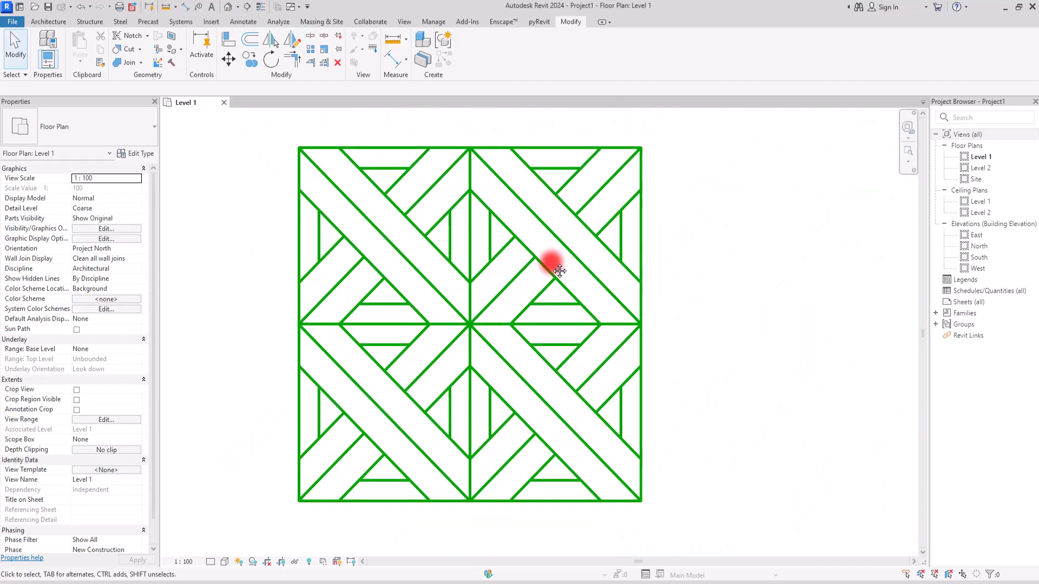
{"action": "left_click_drag", "start_coordinate": [253, 124], "coordinate": [714, 533]}
{"action": "left_click", "coordinate": [539, 22]}
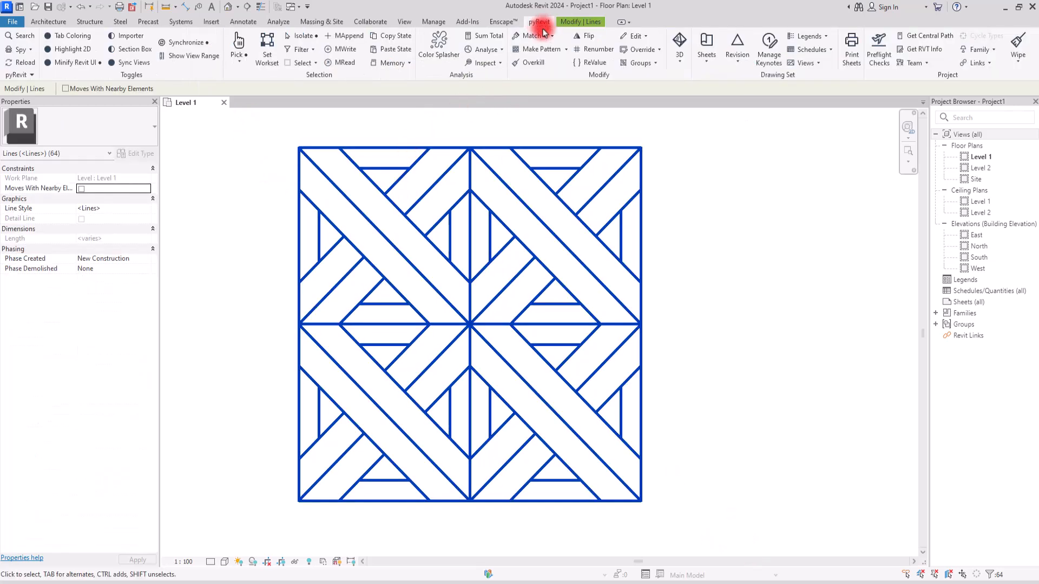
{"action": "left_click", "coordinate": [555, 52]}
{"action": "left_click", "coordinate": [548, 67]}
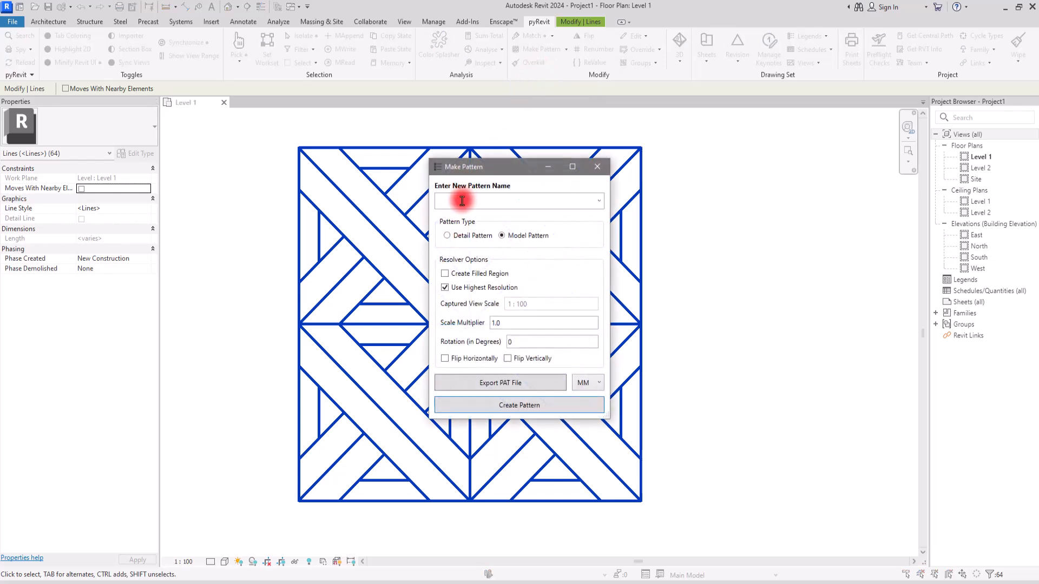
Export the tile as a model-pattern PAT file named PRVT PLUS - Classic, spanning its bottom-left to top-right corners, into the 136 Patterns folder
{"action": "type", "text": "PRVT PLUS - Classic"}
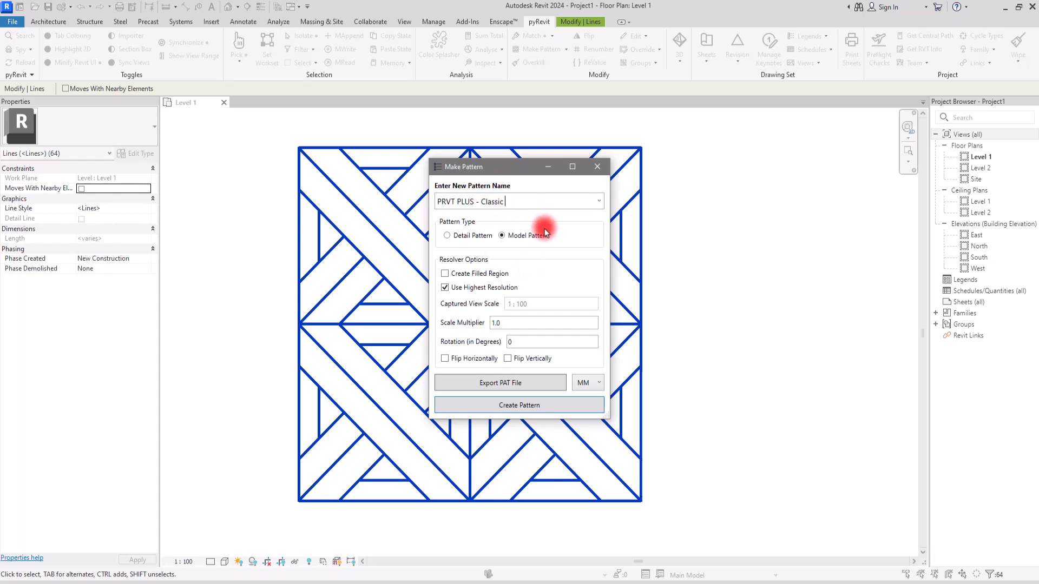
{"action": "left_click", "coordinate": [487, 385]}
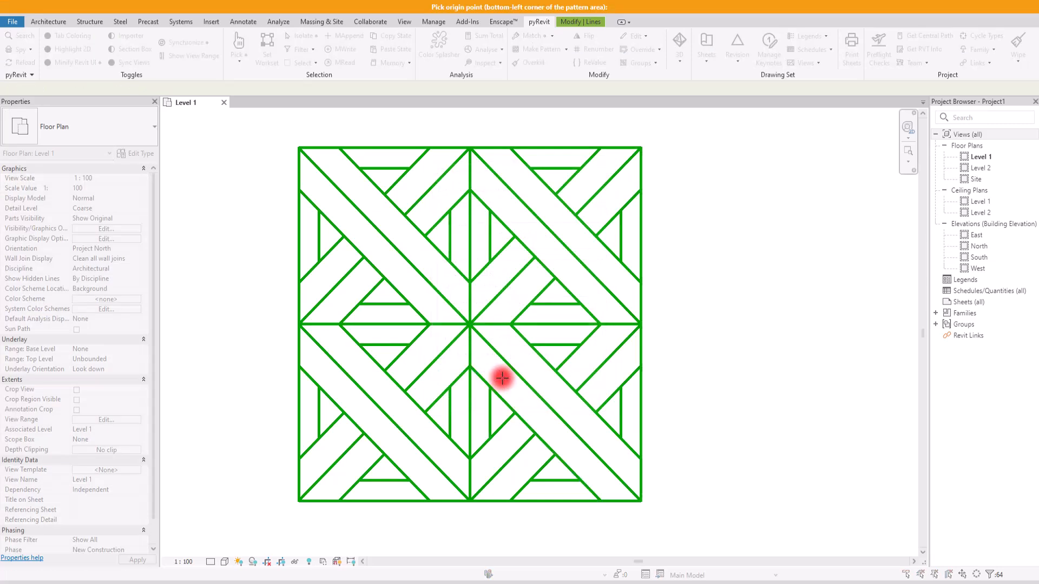
{"action": "left_click", "coordinate": [300, 502]}
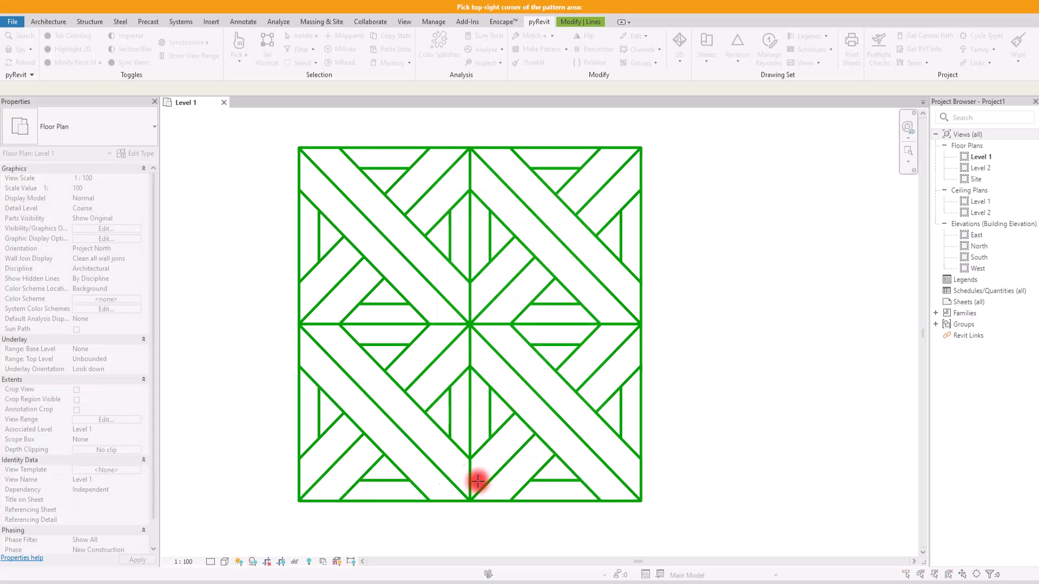
{"action": "left_click", "coordinate": [641, 148]}
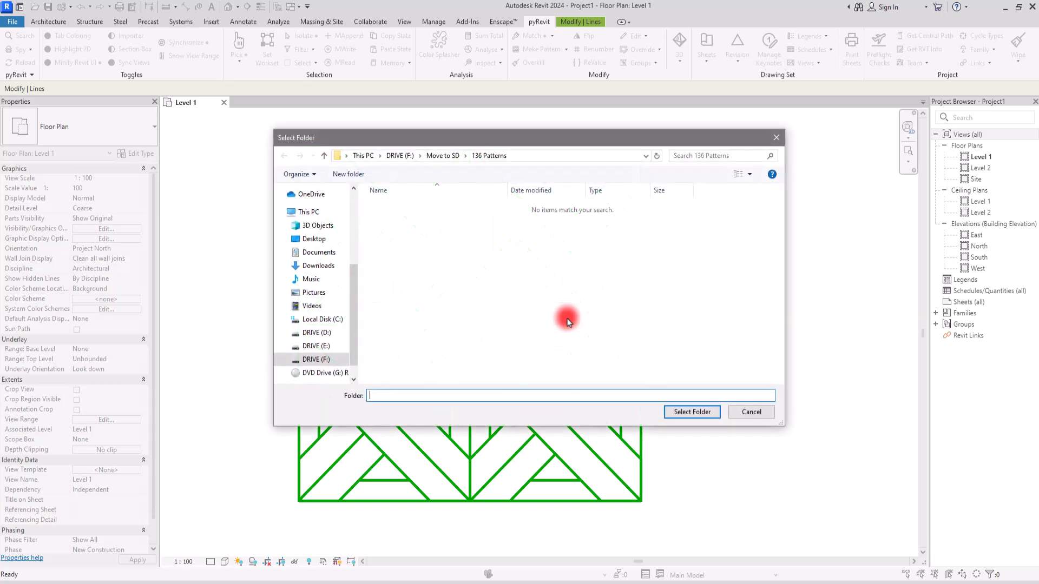
{"action": "left_click", "coordinate": [684, 414]}
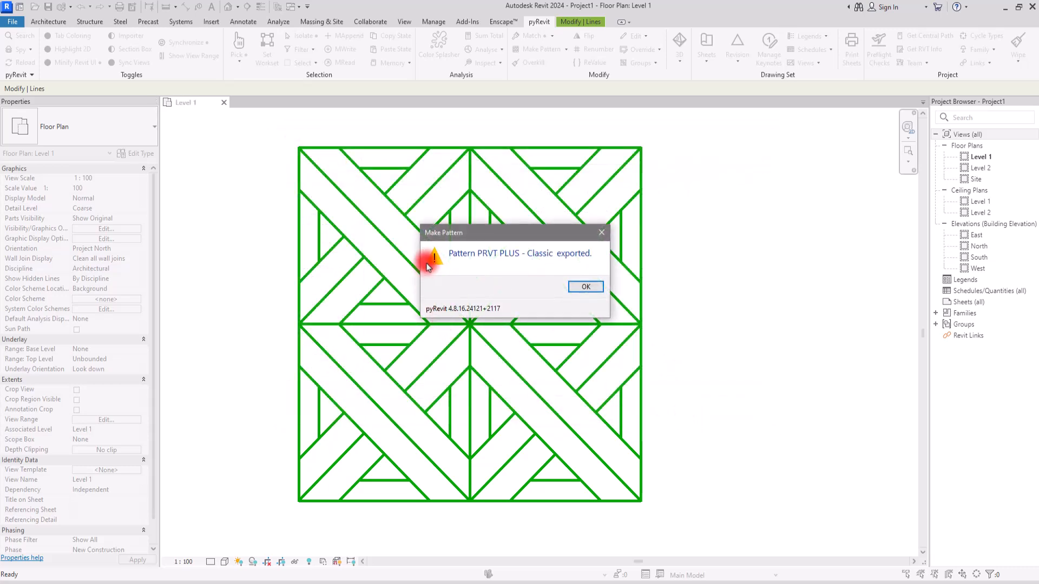
{"action": "left_click", "coordinate": [581, 288]}
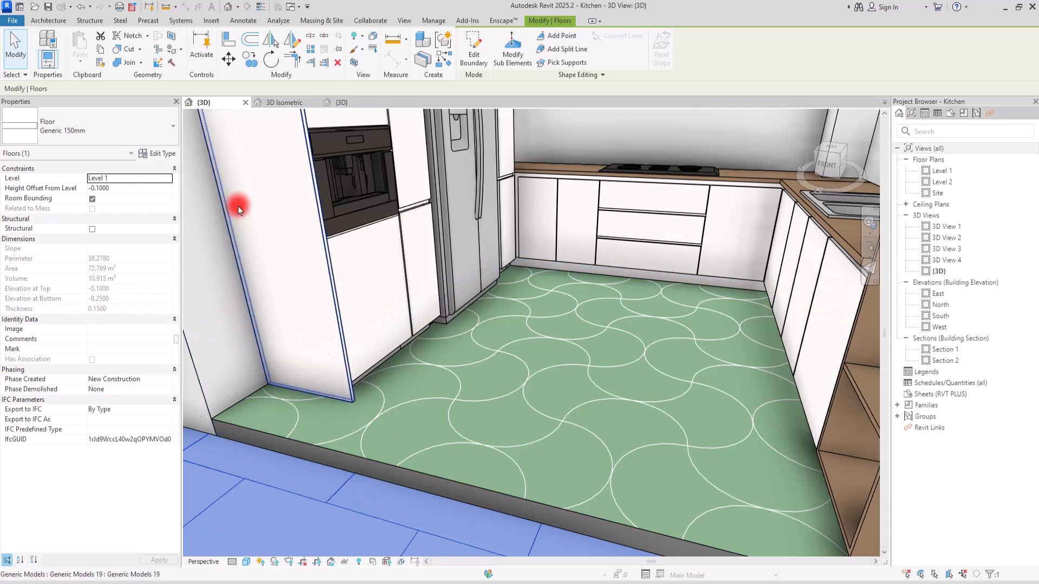
Switch to the coffee shop model's 3D view and select the main floor near the counter
{"action": "left_click", "coordinate": [287, 102]}
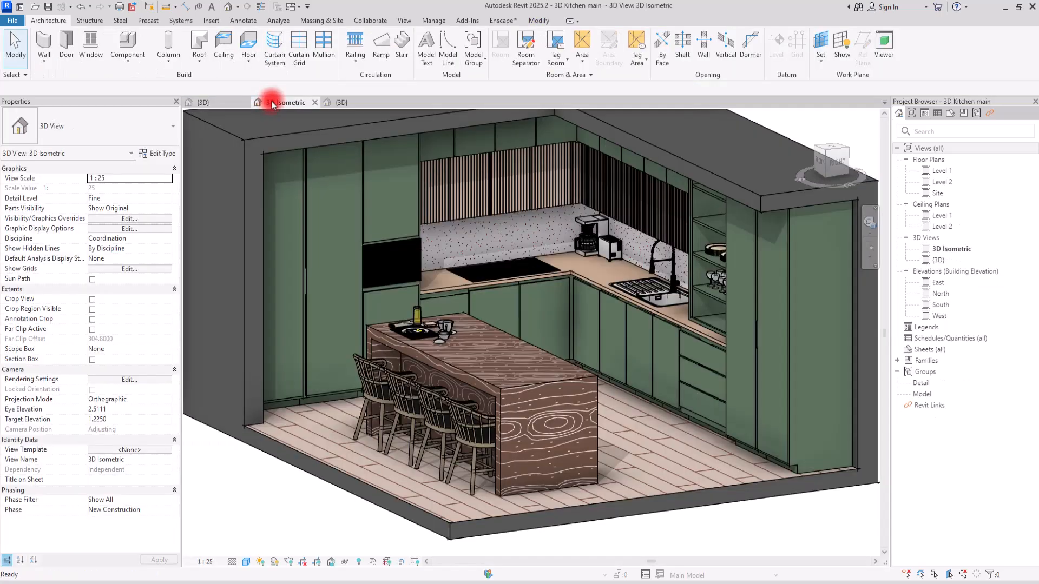
{"action": "left_click", "coordinate": [340, 103]}
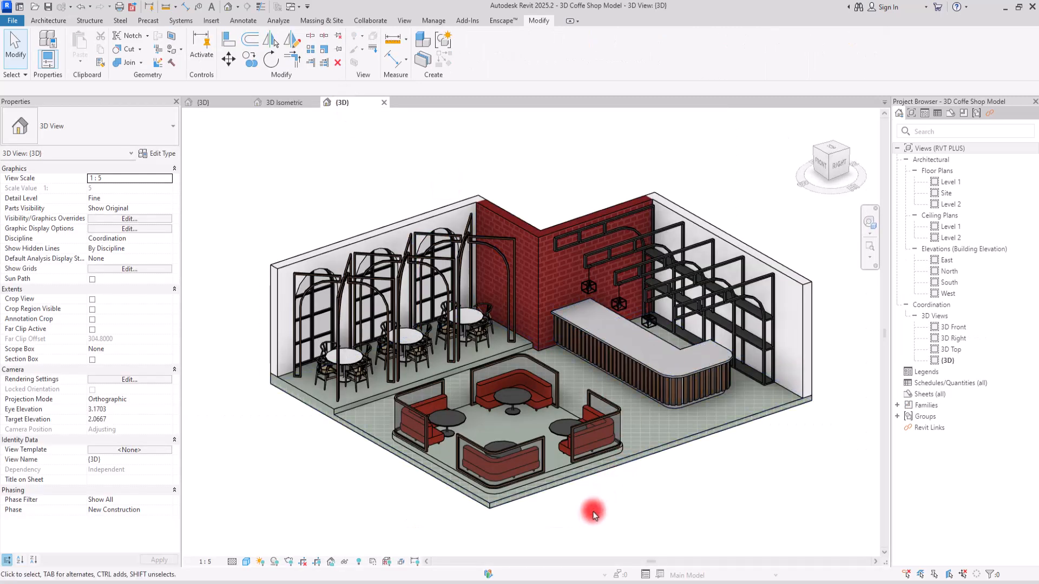
{"action": "scroll", "coordinate": [479, 500], "scroll_direction": "up", "scroll_amount": 5}
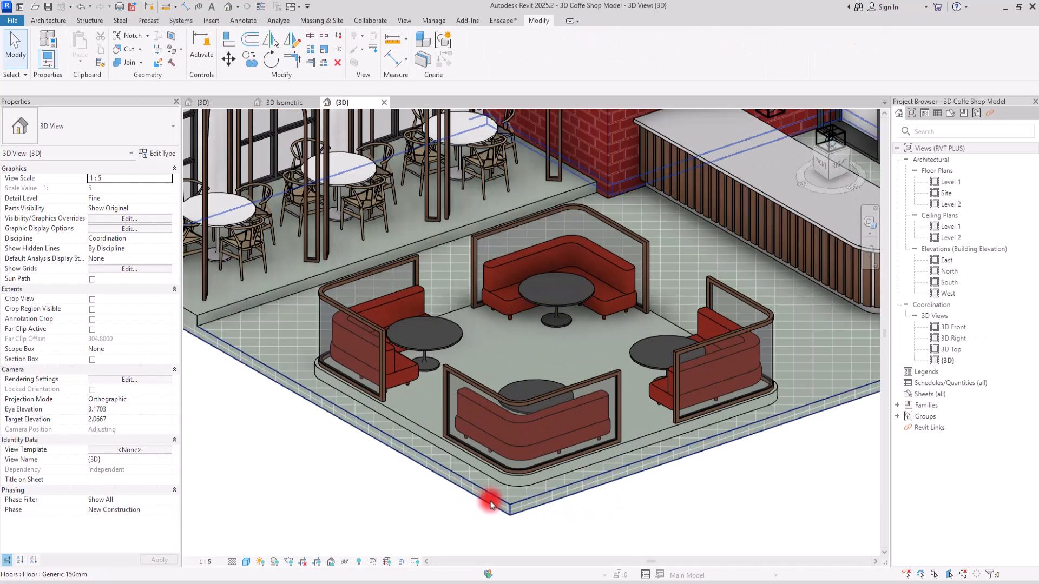
{"action": "middle_click_drag", "start_coordinate": [813, 404], "coordinate": [422, 490]}
{"action": "scroll", "coordinate": [465, 490], "scroll_direction": "up", "scroll_amount": 4}
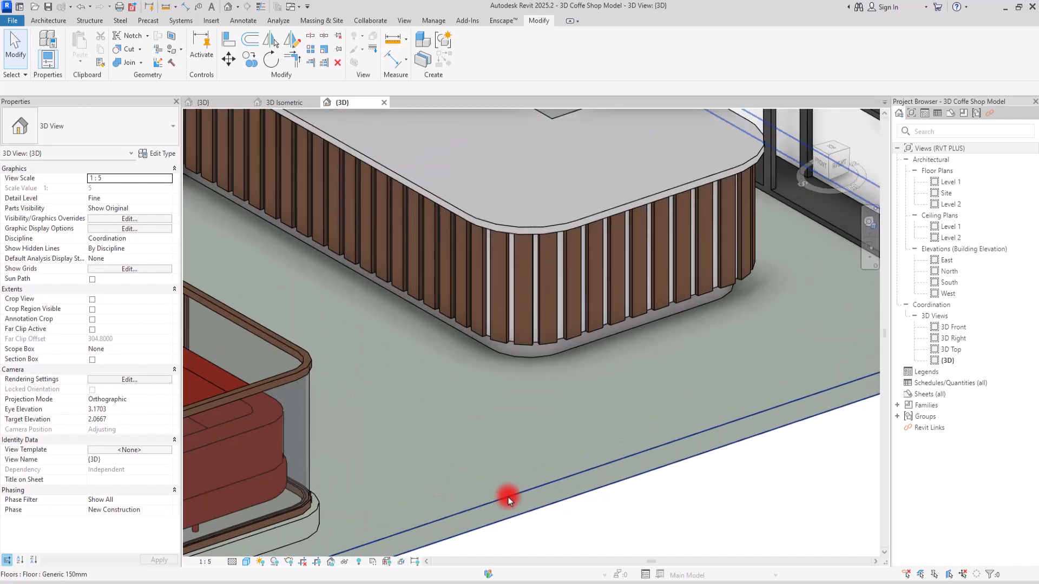
{"action": "left_click", "coordinate": [531, 490]}
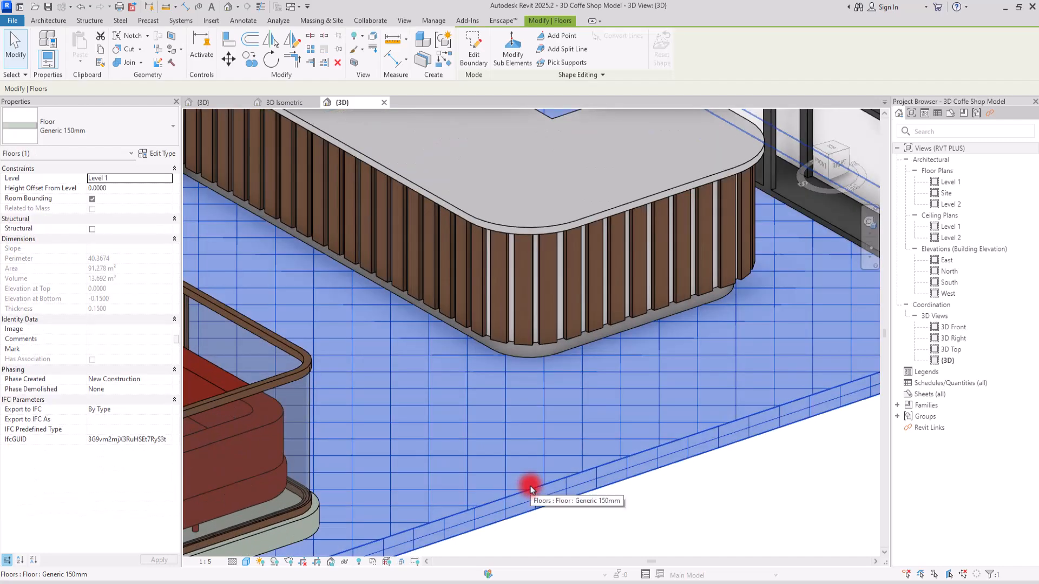
Open the material choice for the floor type's structure layer and create a new material named Floor Test
{"action": "left_click", "coordinate": [154, 153]}
{"action": "left_click", "coordinate": [295, 171]}
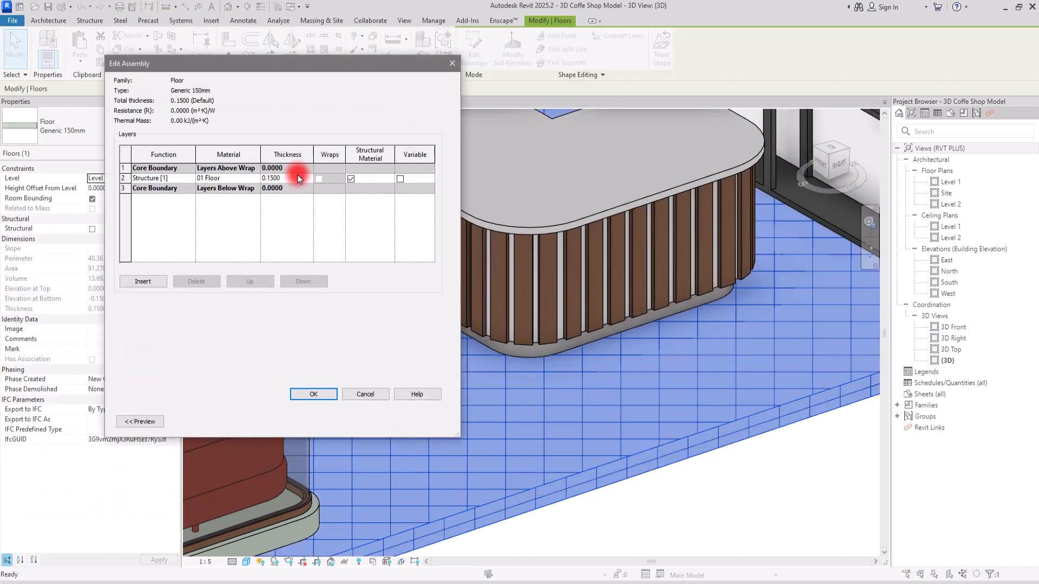
{"action": "left_click", "coordinate": [258, 182]}
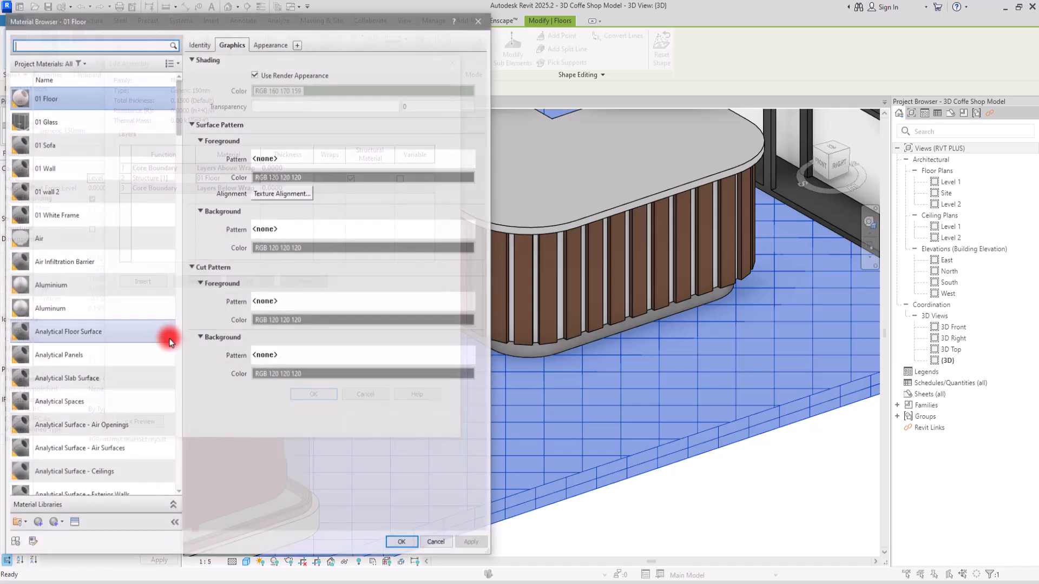
{"action": "left_click", "coordinate": [37, 523]}
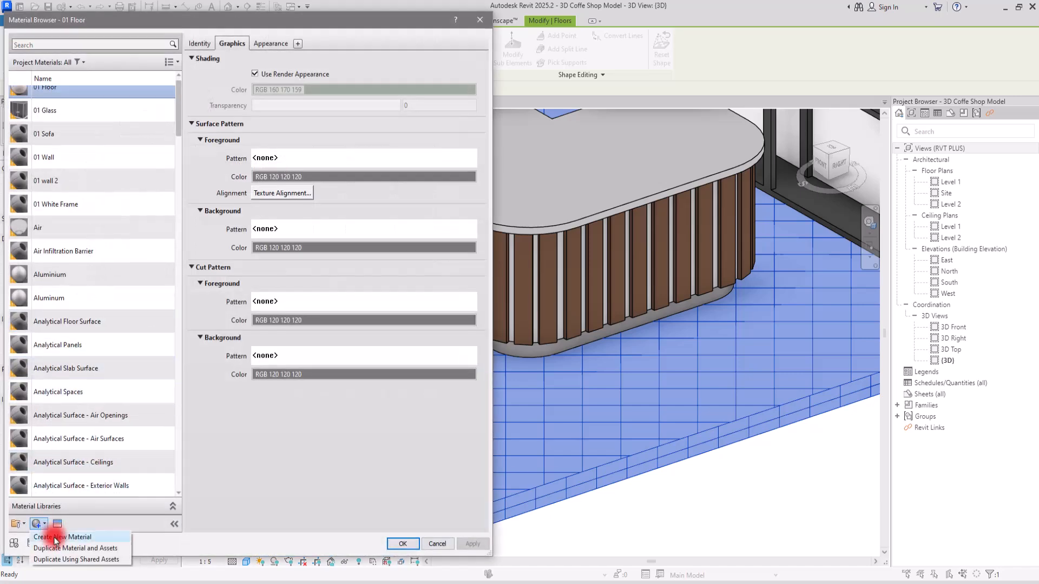
{"action": "left_click", "coordinate": [47, 536]}
{"action": "right_click", "coordinate": [94, 280]}
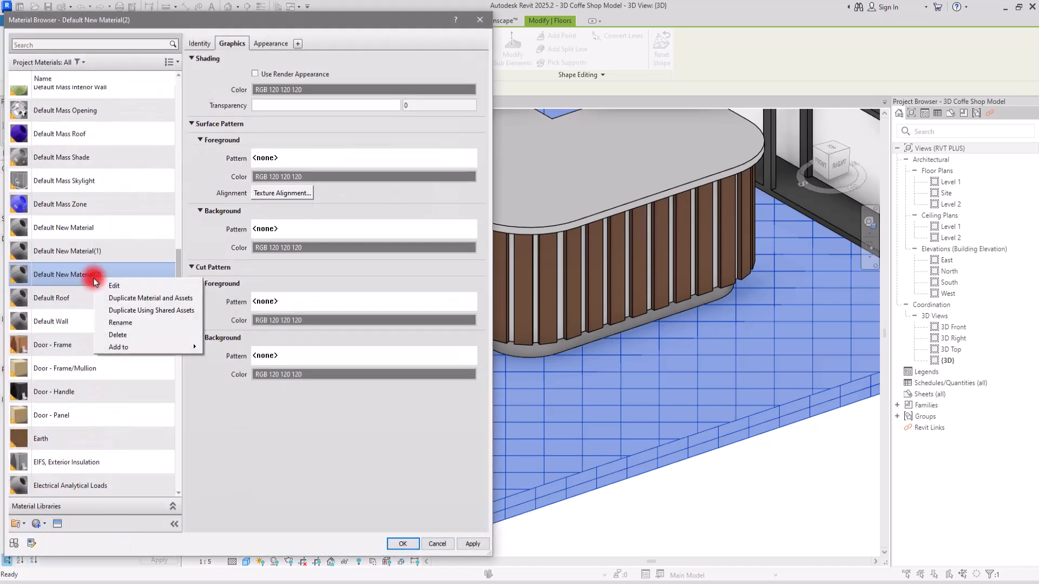
{"action": "left_click", "coordinate": [121, 323]}
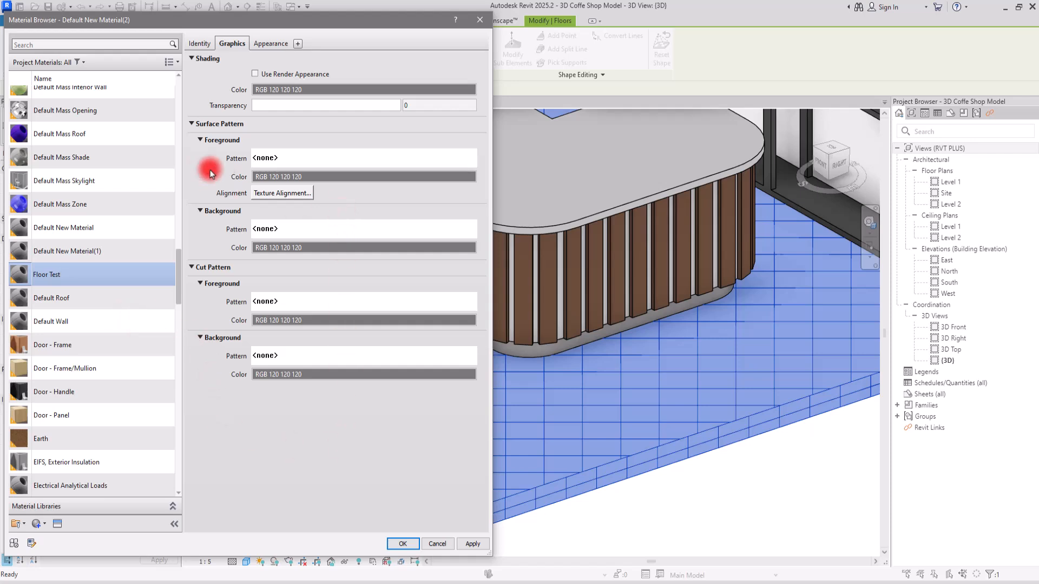
Set the Floor Test material's surface background color to the light brown RGB 175 143 112
{"action": "left_click", "coordinate": [340, 247]}
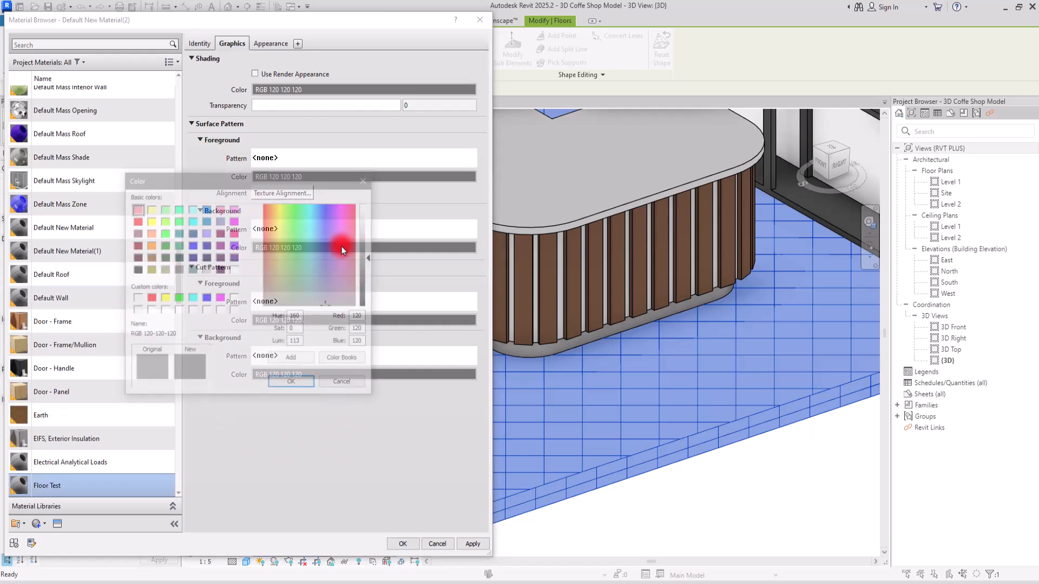
{"action": "left_click_drag", "start_coordinate": [318, 278], "coordinate": [275, 265]}
{"action": "mouse_move", "coordinate": [369, 263]}
{"action": "left_mouse_down"}
{"action": "mouse_move", "coordinate": [372, 234]}
{"action": "mouse_move", "coordinate": [373, 248]}
{"action": "left_mouse_up"}
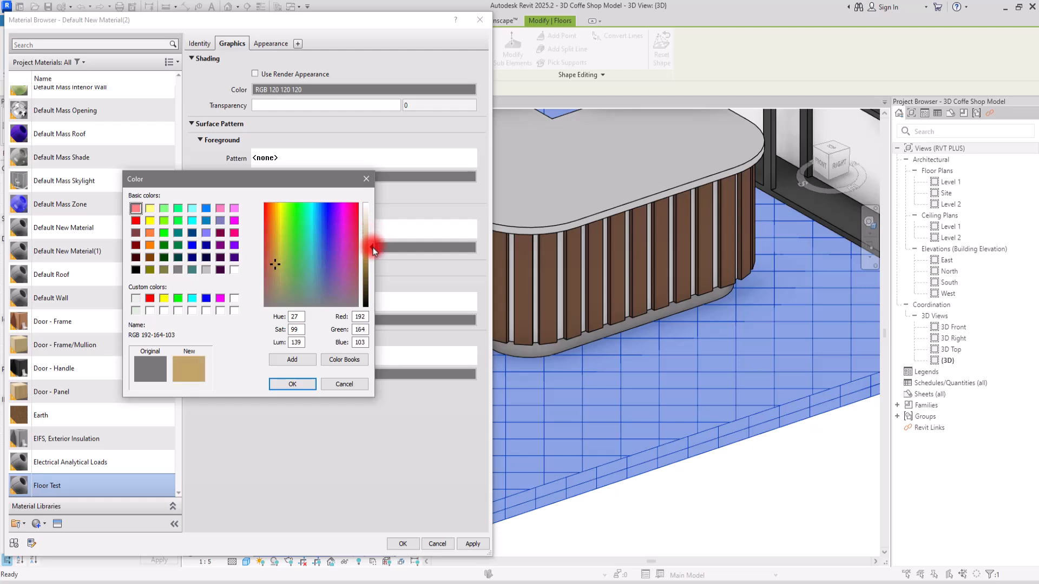
{"action": "left_click_drag", "start_coordinate": [272, 274], "coordinate": [272, 277]}
{"action": "left_click", "coordinate": [299, 385]}
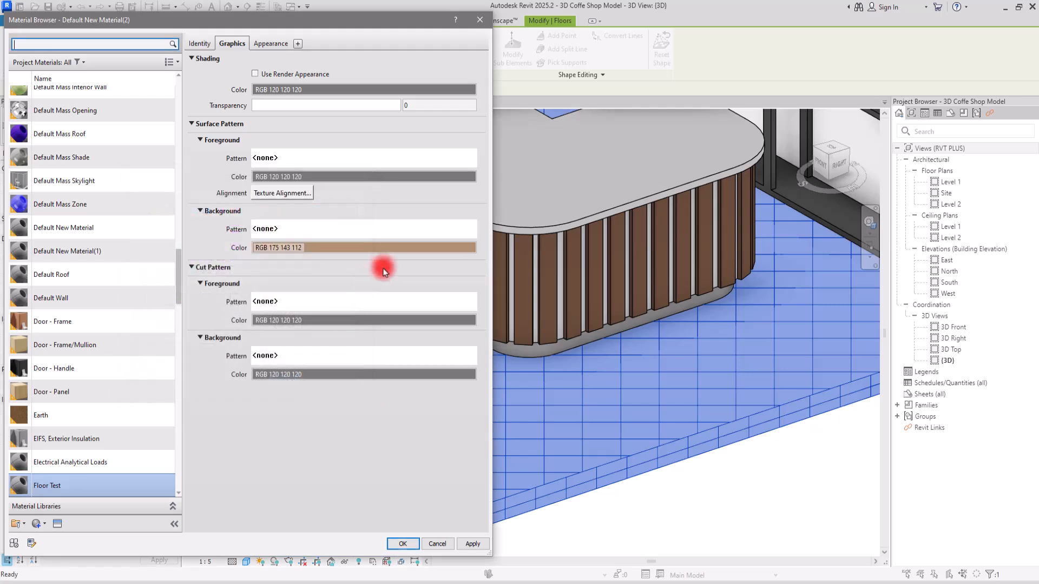
Set the Floor Test material's surface background pattern to Solid fill
{"action": "left_click", "coordinate": [385, 236]}
{"action": "left_click", "coordinate": [269, 264]}
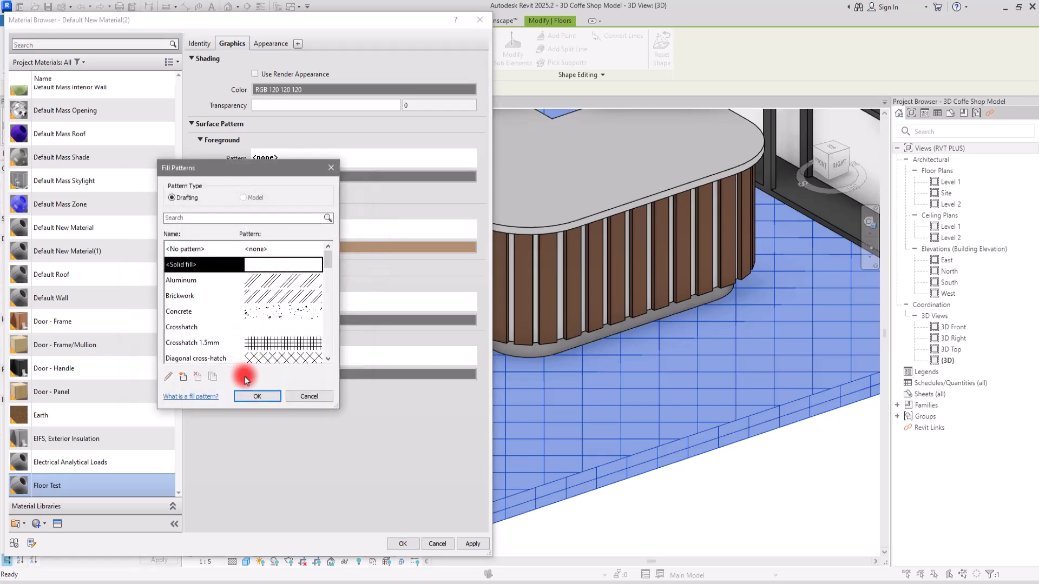
{"action": "left_click", "coordinate": [261, 397]}
{"action": "left_click", "coordinate": [269, 238]}
Start a new custom model pattern for the material's surface foreground and browse for its PAT file
{"action": "left_click", "coordinate": [351, 165]}
{"action": "left_click", "coordinate": [373, 160]}
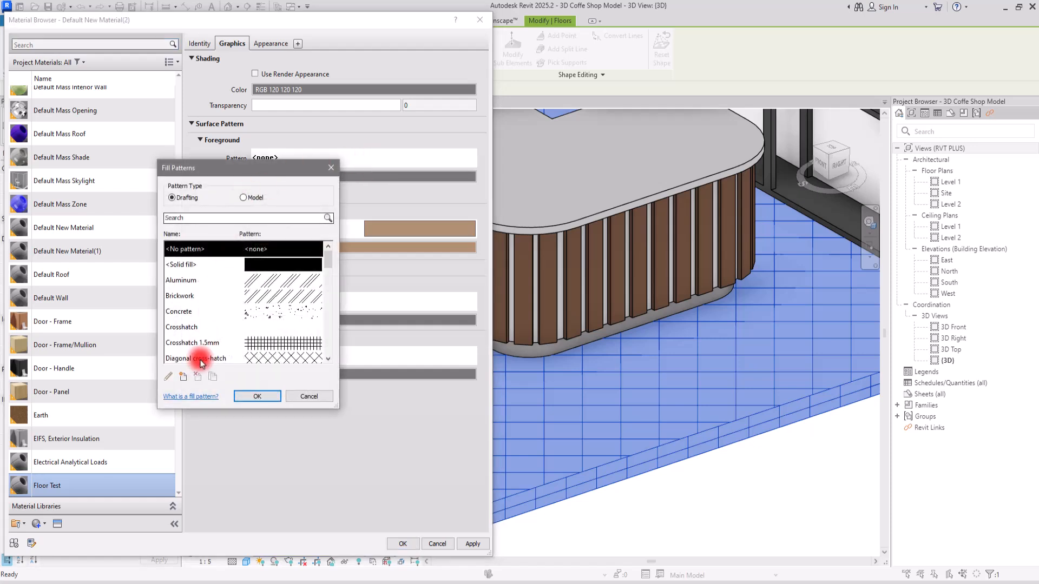
{"action": "left_click", "coordinate": [244, 198]}
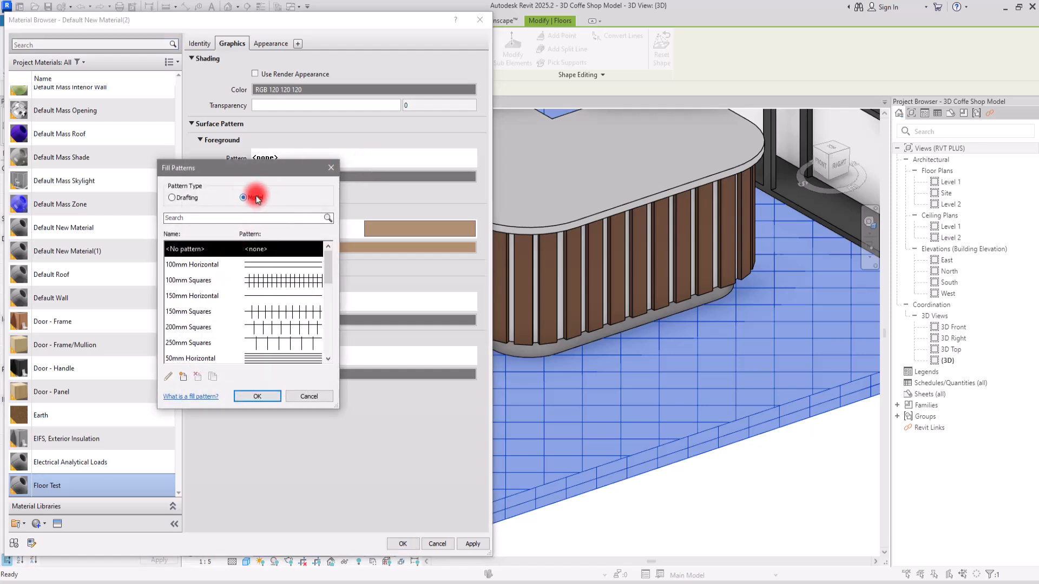
{"action": "left_click", "coordinate": [183, 376]}
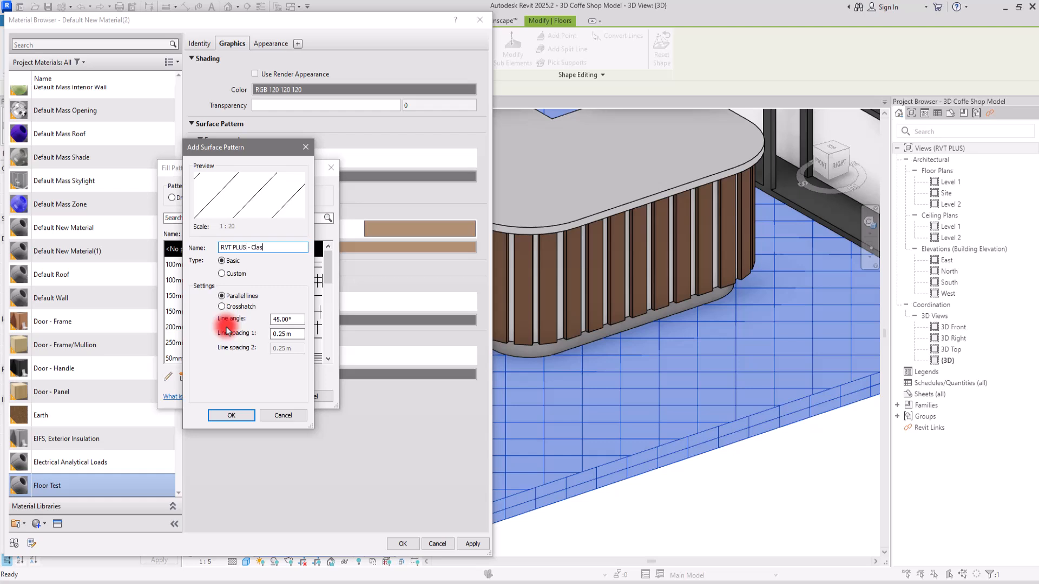
{"action": "left_click", "coordinate": [236, 276]}
{"action": "left_click", "coordinate": [287, 300]}
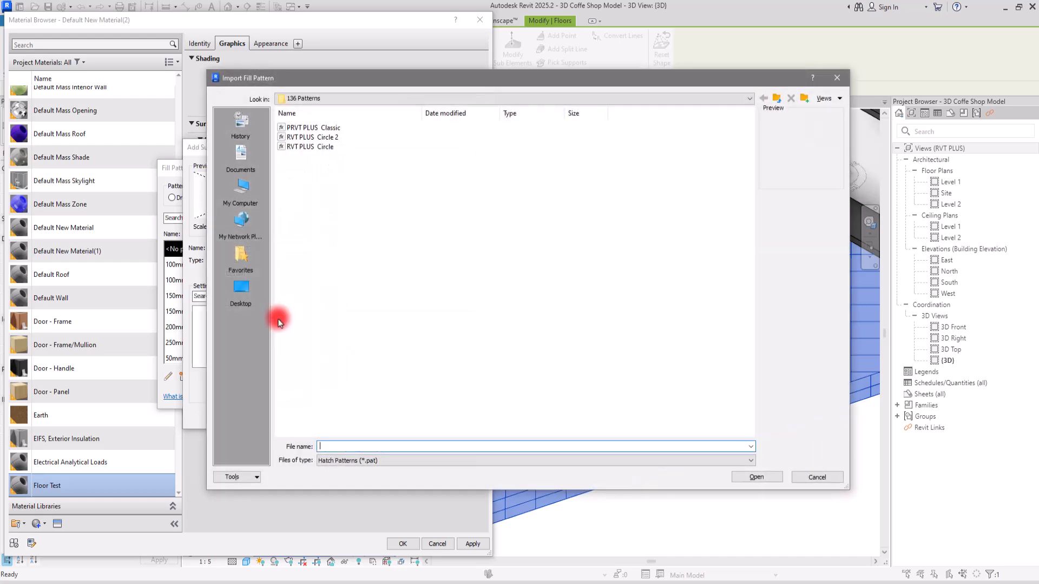
Rename the PRVT PLUS Classic pattern file to RVT PLUS Classic and load it into the new surface pattern
{"action": "left_click", "coordinate": [316, 131]}
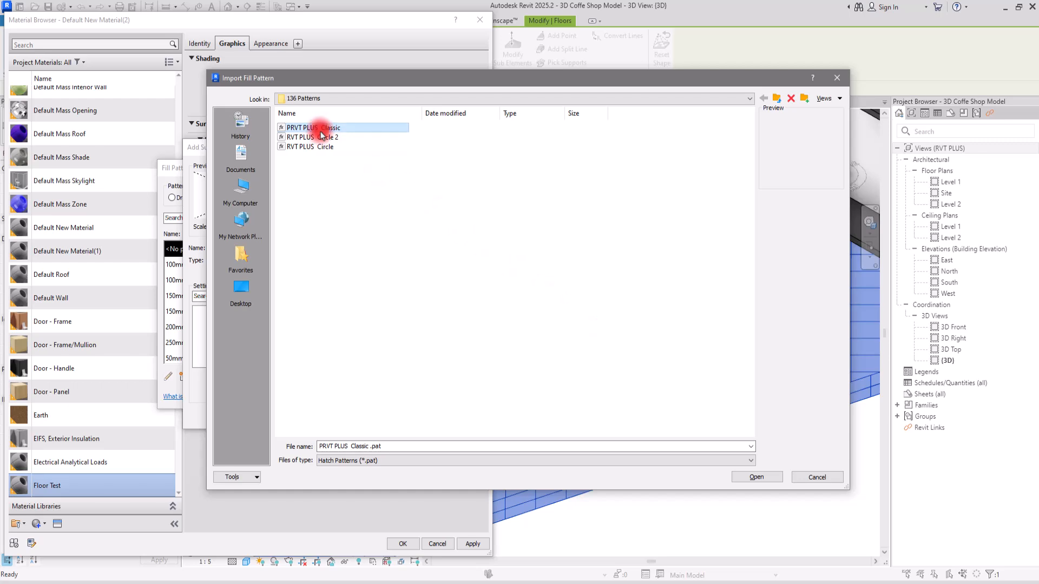
{"action": "right_click", "coordinate": [319, 132]}
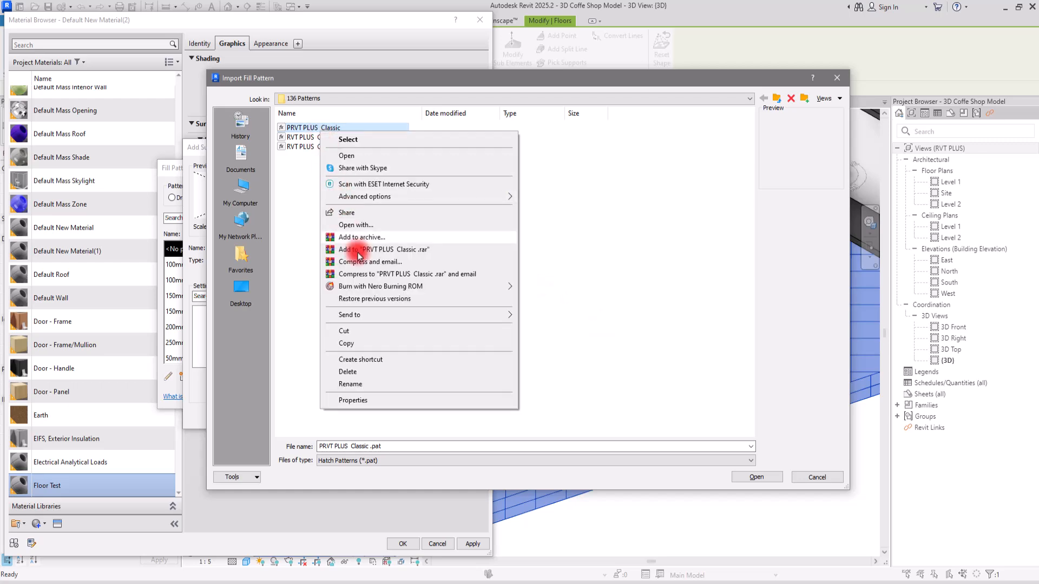
{"action": "left_click", "coordinate": [350, 383]}
{"action": "left_click", "coordinate": [291, 127]}
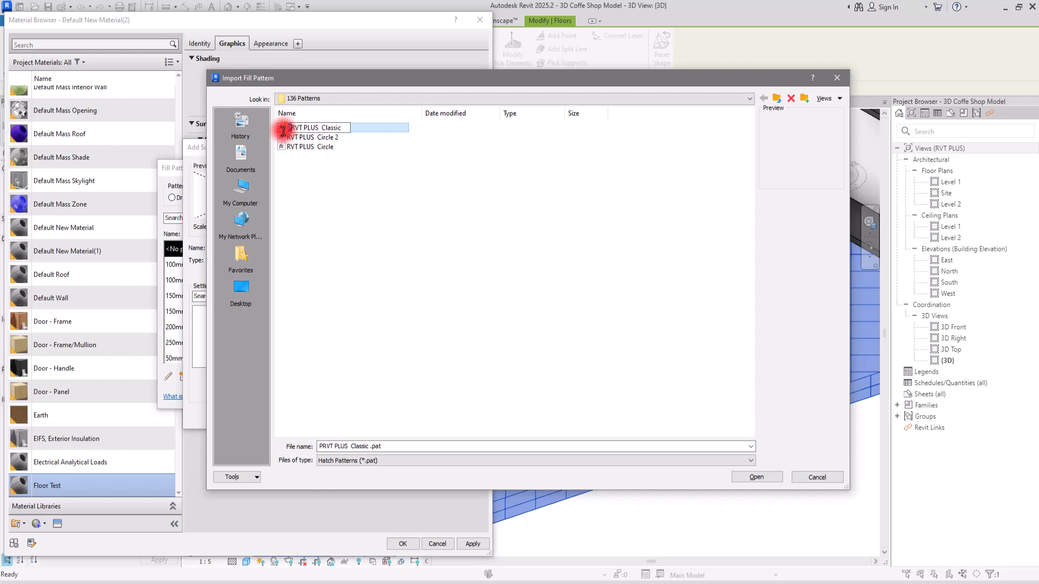
{"action": "key", "text": "BackSpace"}
{"action": "key", "text": "Return"}
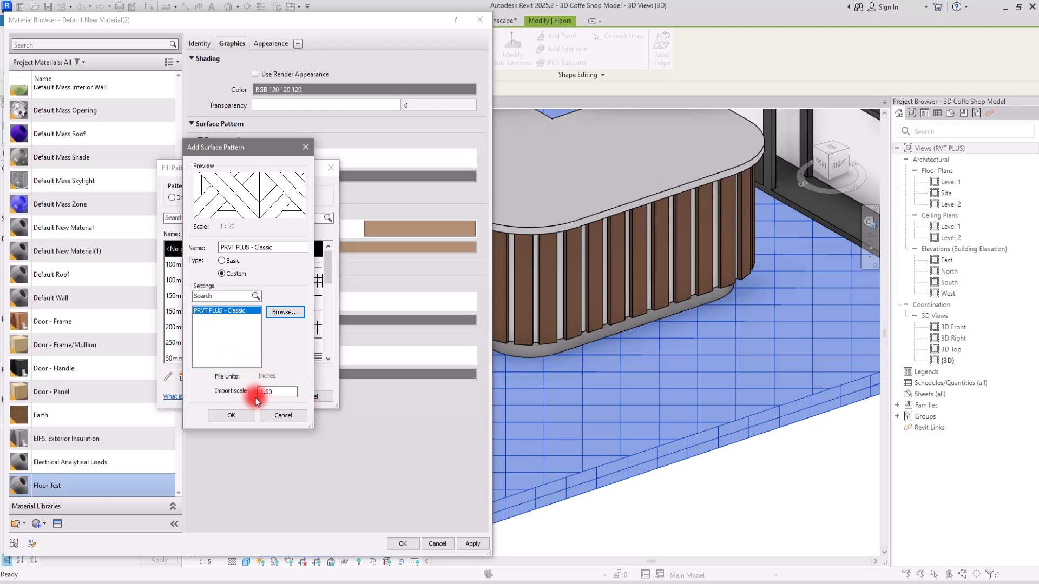
Assign the imported PRVT PLUS - Classic pattern to the surface foreground and set its color to white, RGB 255 255 255
{"action": "left_click", "coordinate": [232, 415]}
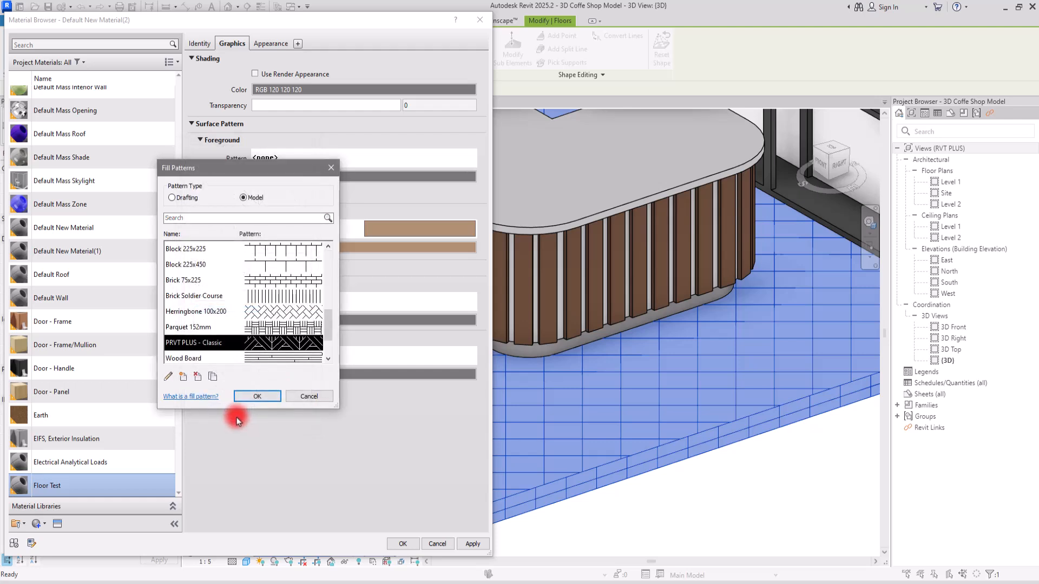
{"action": "left_click", "coordinate": [256, 396]}
{"action": "left_click", "coordinate": [375, 177]}
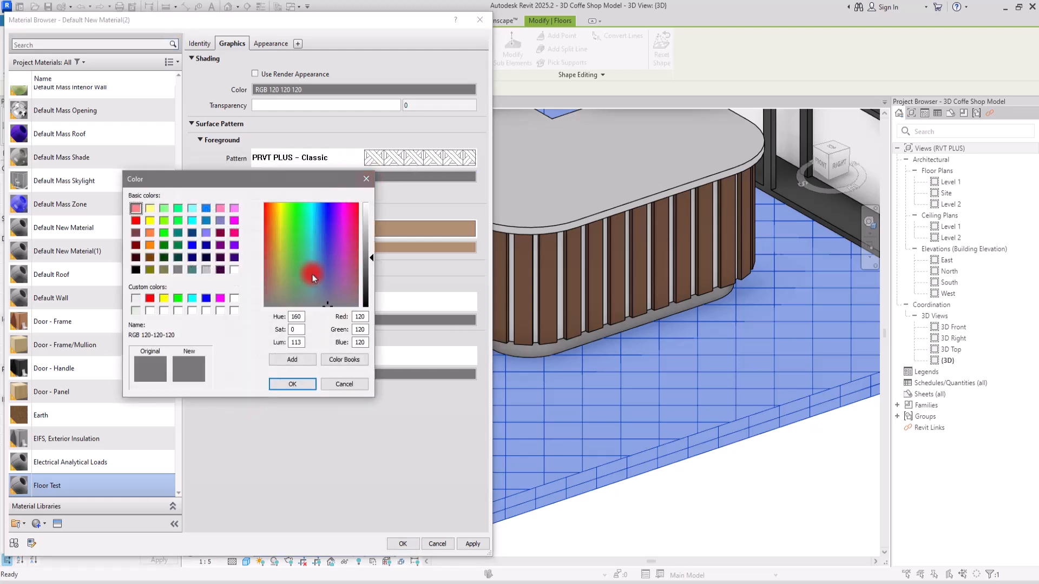
{"action": "left_click_drag", "start_coordinate": [329, 299], "coordinate": [301, 284]}
{"action": "left_click_drag", "start_coordinate": [371, 223], "coordinate": [371, 202]}
{"action": "left_click_drag", "start_coordinate": [290, 283], "coordinate": [272, 308]}
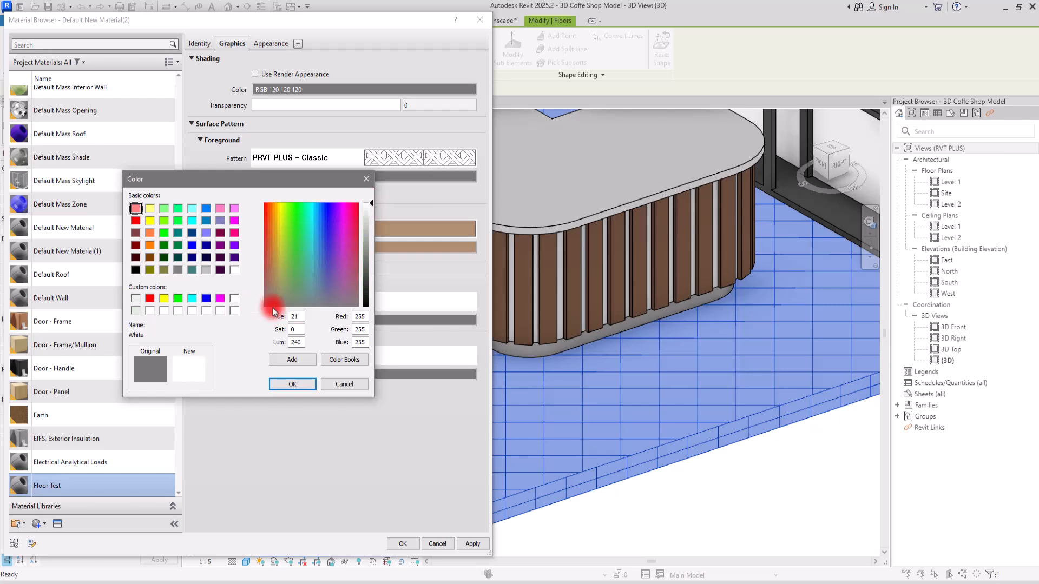
{"action": "left_click", "coordinate": [292, 384]}
Apply the Floor Test material to the Generic 150mm floor type's structure layer and deselect the floor
{"action": "left_click", "coordinate": [403, 543]}
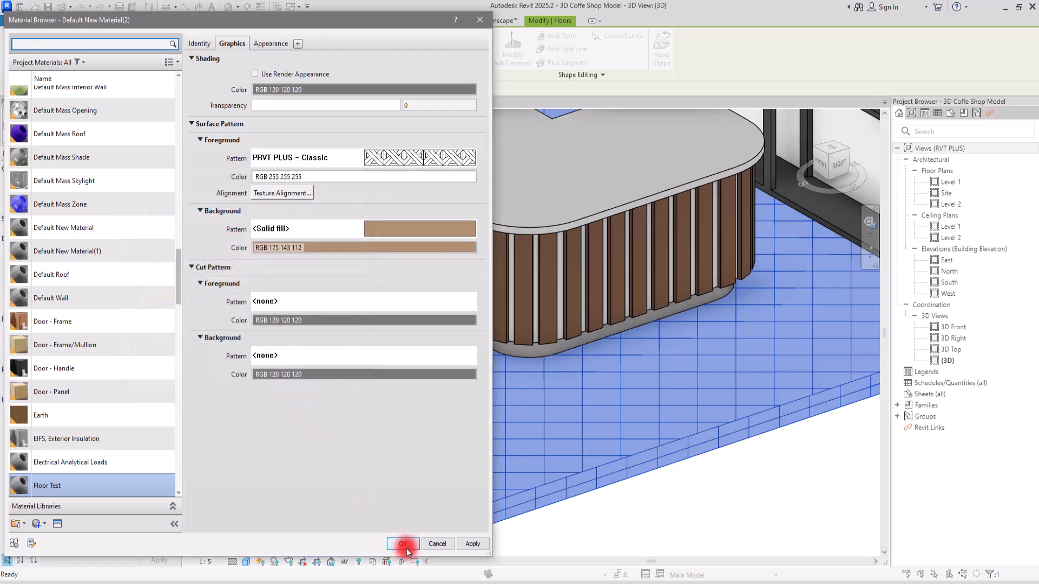
{"action": "left_click", "coordinate": [327, 390]}
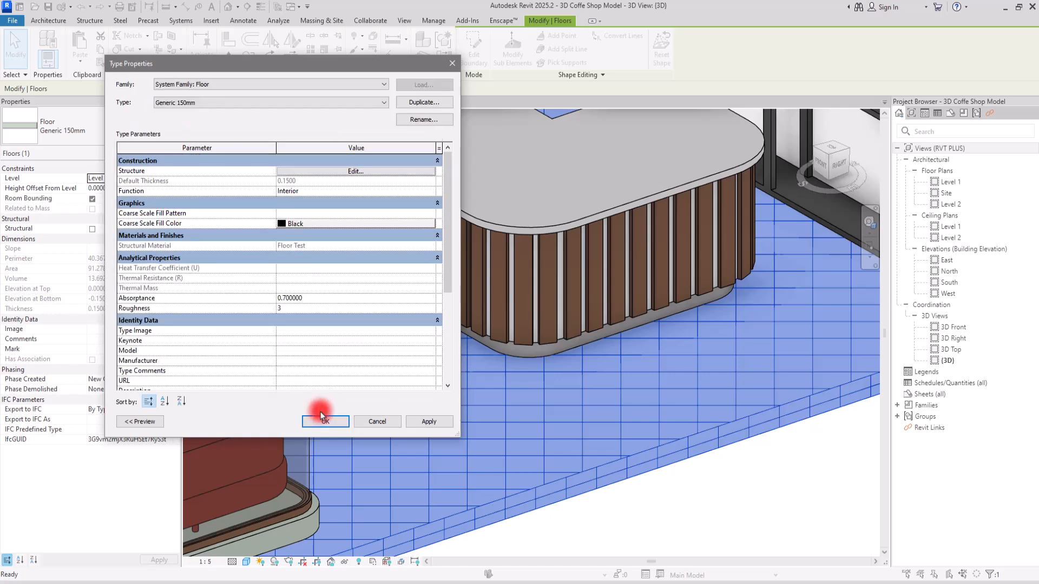
{"action": "left_click", "coordinate": [321, 422]}
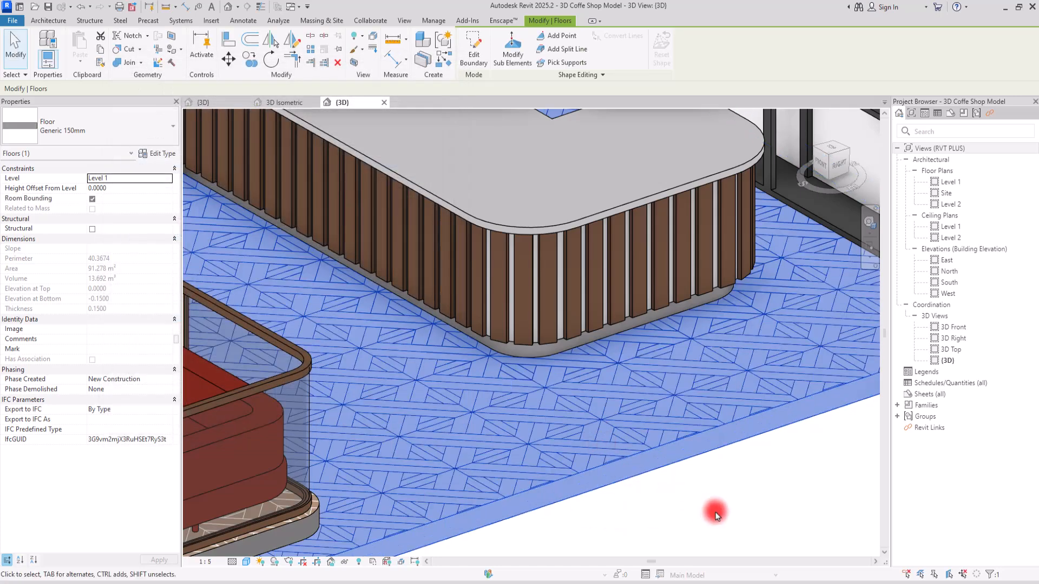
{"action": "left_click", "coordinate": [716, 515]}
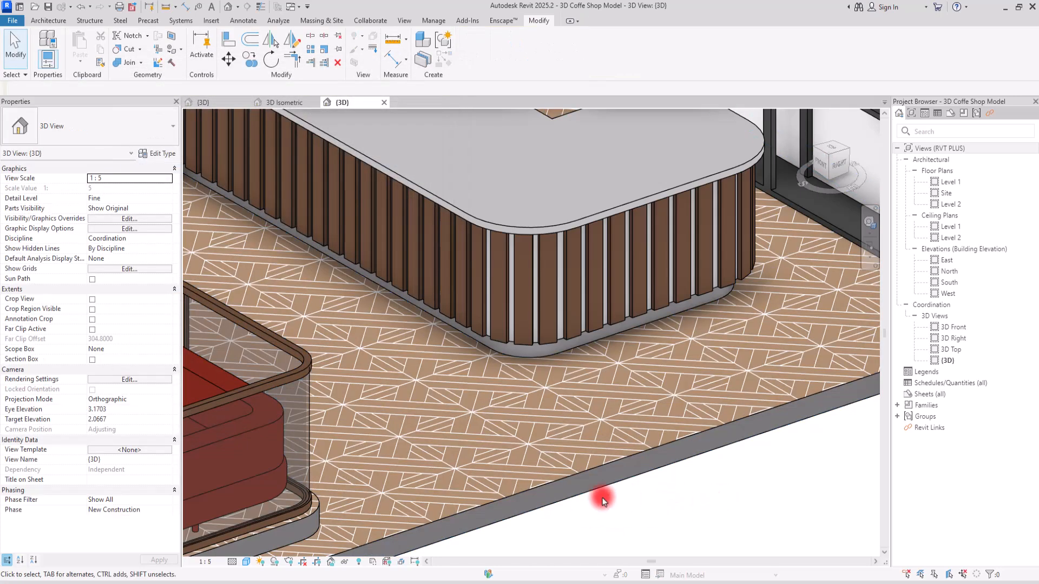
Examine the tile pattern on the coffee shop floors around the counter, dining tables and sofa seating
{"action": "scroll", "coordinate": [499, 477], "scroll_direction": "up", "scroll_amount": 5}
{"action": "scroll", "coordinate": [499, 479], "scroll_direction": "down", "scroll_amount": 4}
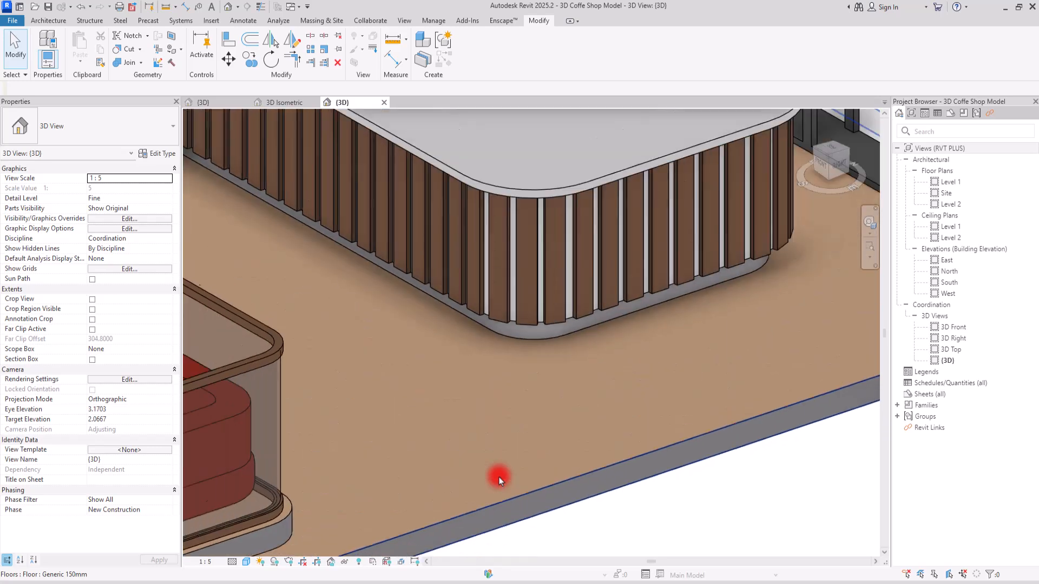
{"action": "scroll", "coordinate": [474, 435], "scroll_direction": "up", "scroll_amount": 2}
{"action": "scroll", "coordinate": [474, 433], "scroll_direction": "down", "scroll_amount": 5}
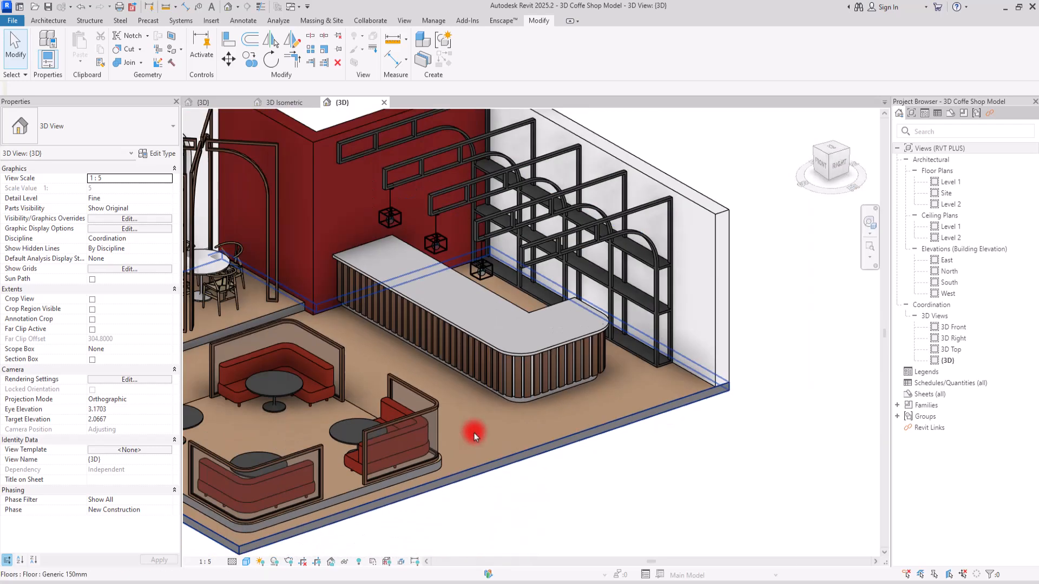
{"action": "scroll", "coordinate": [297, 422], "scroll_direction": "up", "scroll_amount": 4}
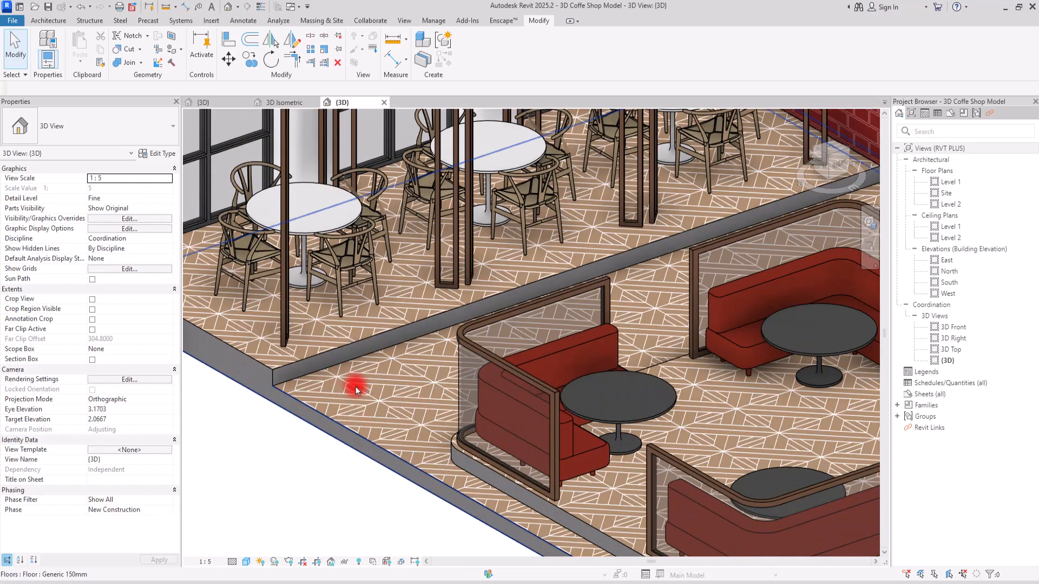
{"action": "scroll", "coordinate": [354, 360], "scroll_direction": "down", "scroll_amount": 5}
{"action": "scroll", "coordinate": [206, 528], "scroll_direction": "up", "scroll_amount": 5}
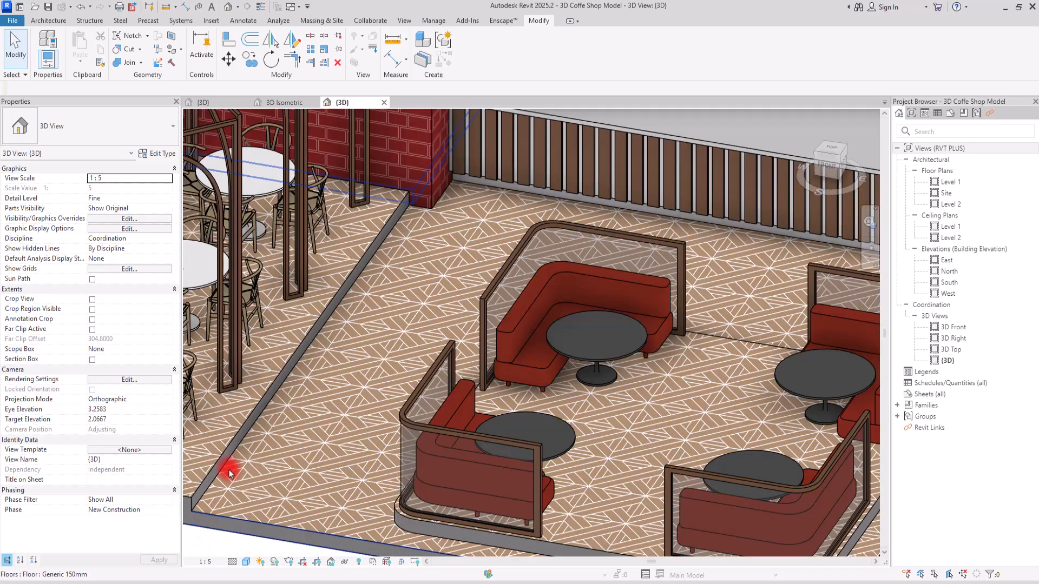
Change the raised floor under the dining tables and sofa seating to the Generic 150mm - Filled type
{"action": "left_click", "coordinate": [305, 328]}
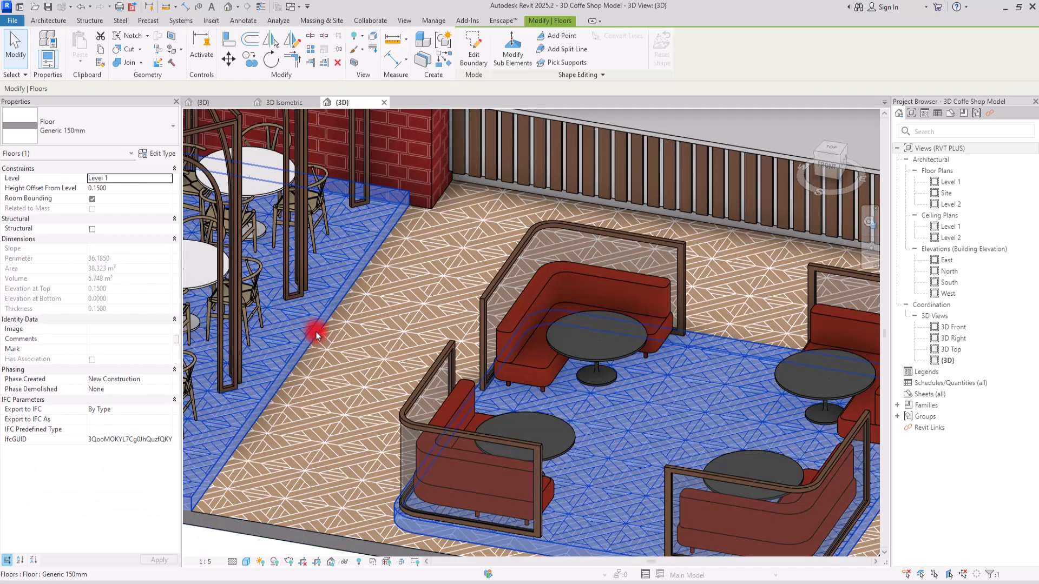
{"action": "left_click", "coordinate": [68, 132]}
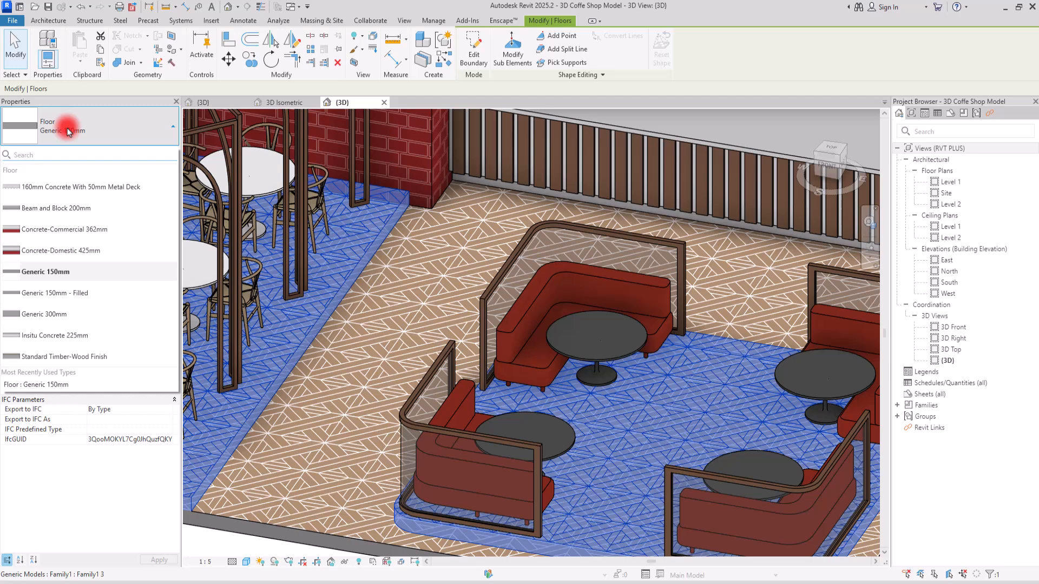
{"action": "left_click", "coordinate": [80, 295]}
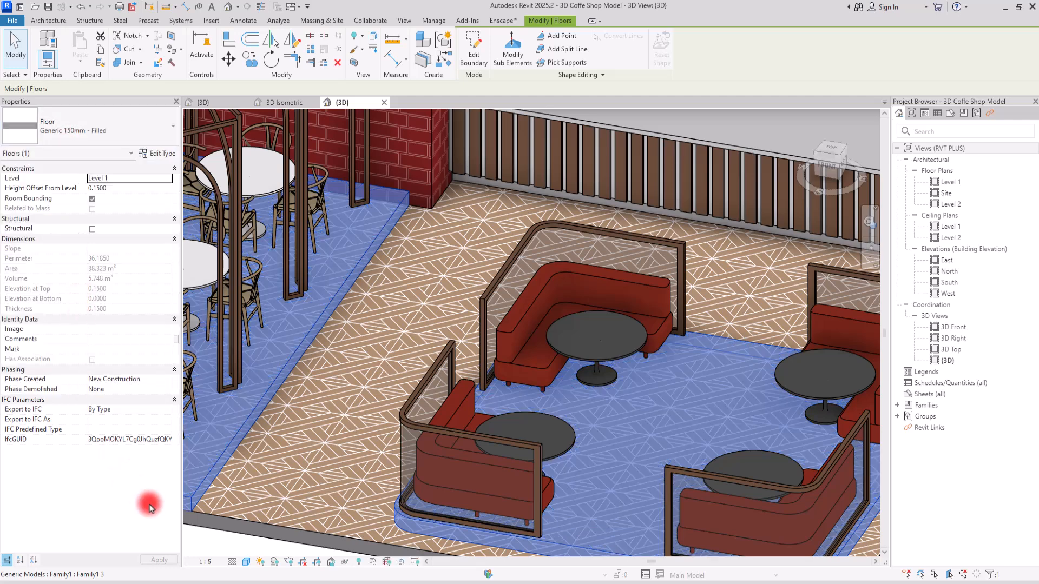
{"action": "left_click", "coordinate": [222, 551]}
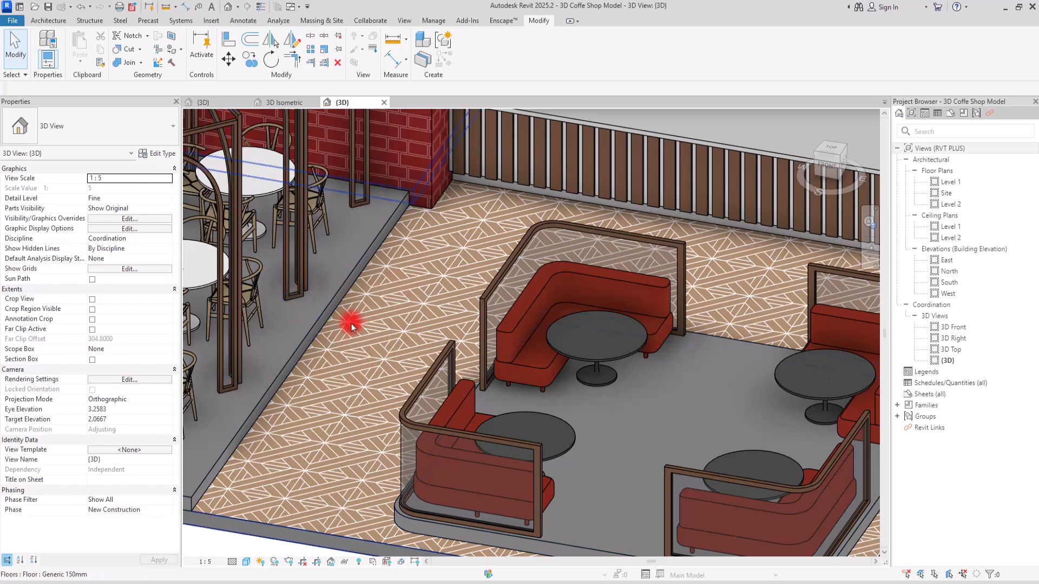
{"action": "scroll", "coordinate": [353, 324], "scroll_direction": "down", "scroll_amount": 5}
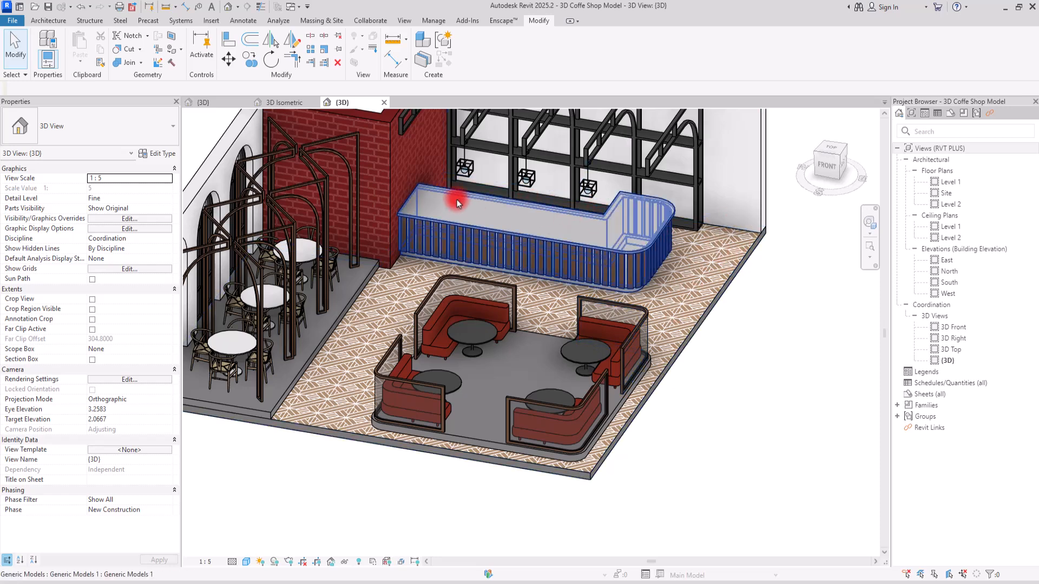
{"action": "left_click", "coordinate": [286, 446]}
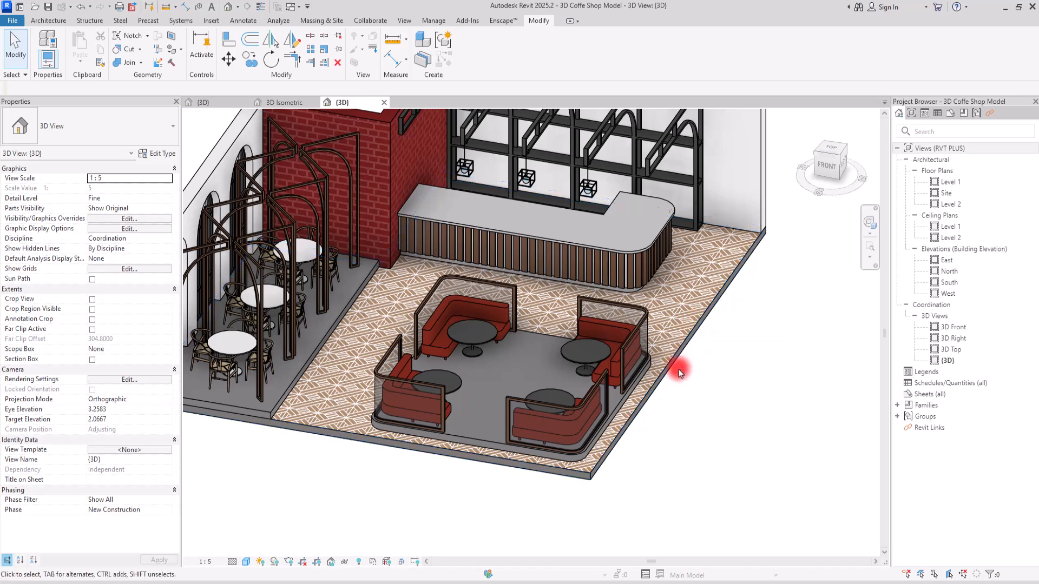
Change the main coffee shop floor to the Generic 150mm - Filled type and deselect it
{"action": "scroll", "coordinate": [322, 435], "scroll_direction": "up", "scroll_amount": 5}
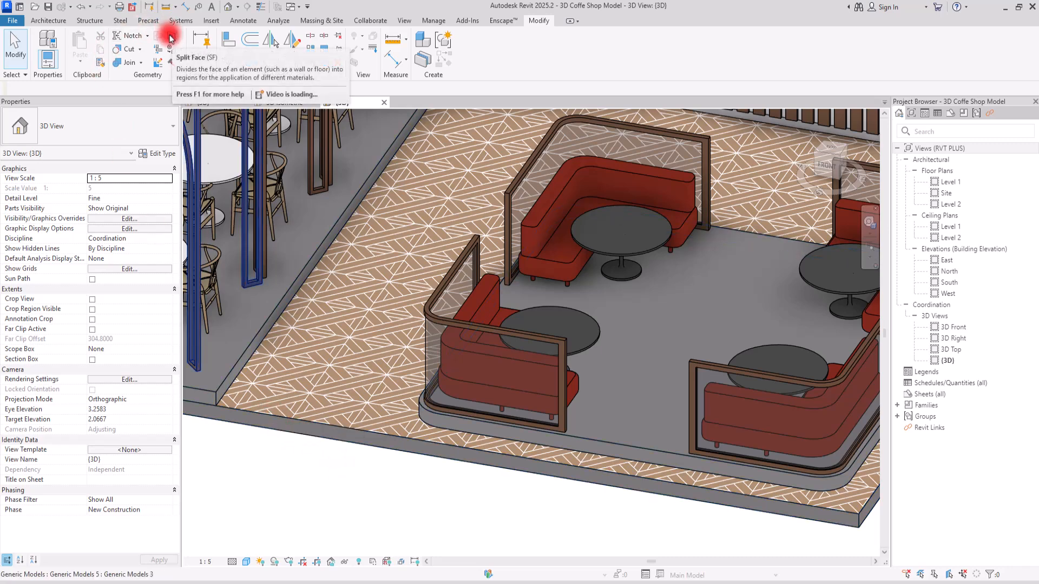
{"action": "left_click", "coordinate": [283, 423]}
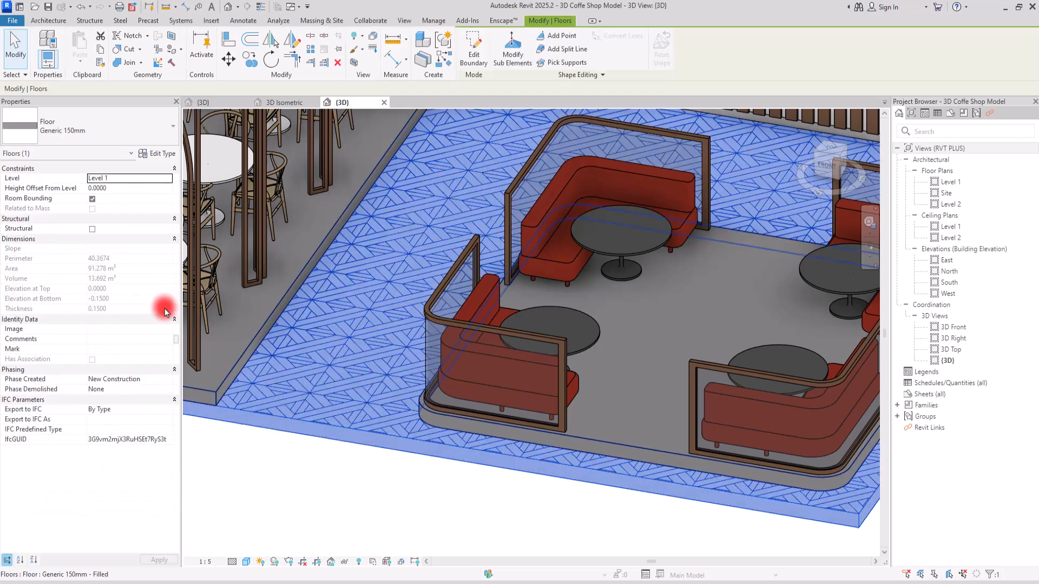
{"action": "left_click", "coordinate": [124, 130]}
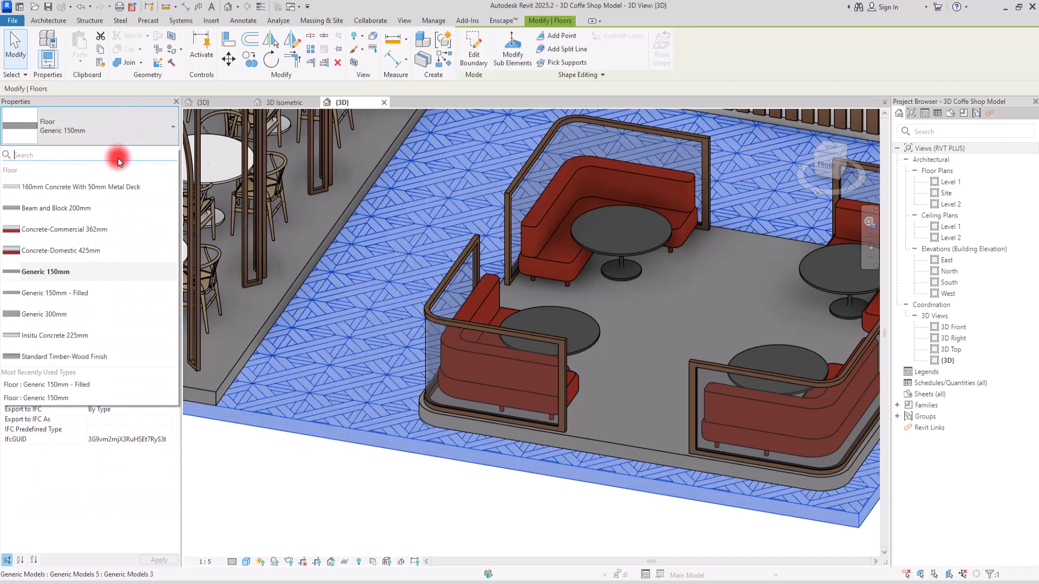
{"action": "left_click", "coordinate": [75, 293]}
{"action": "left_click", "coordinate": [340, 483]}
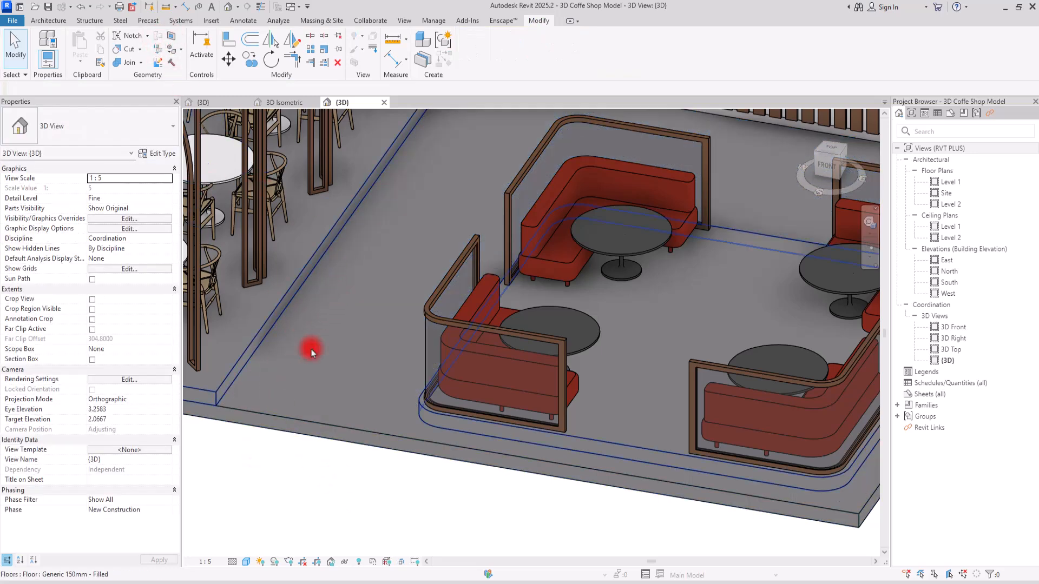
Start a Split Face on the main floor's top face, dismissing the save reminder, and open the Level 1 floor plan
{"action": "left_click", "coordinate": [171, 40]}
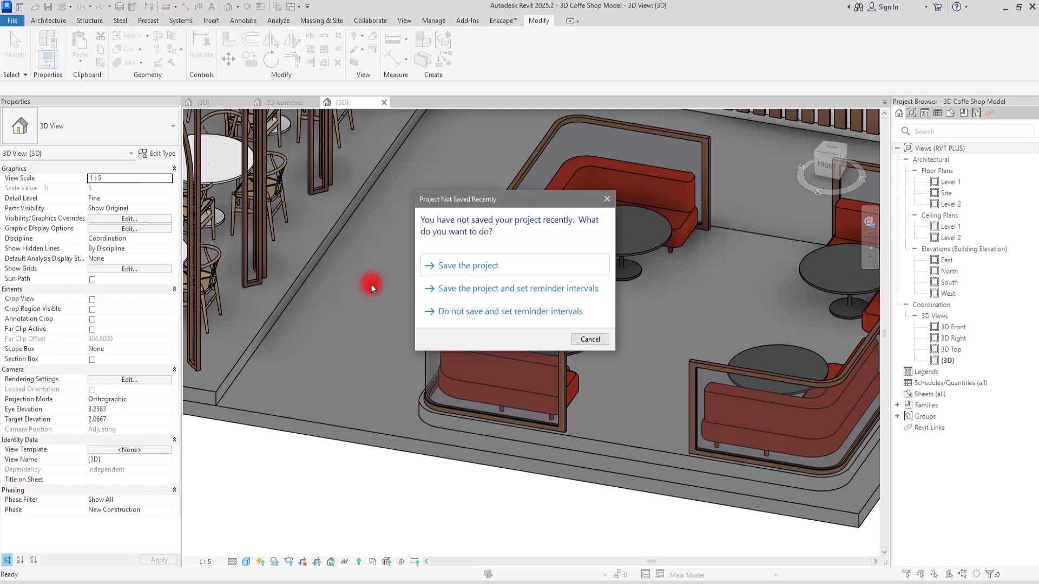
{"action": "left_click", "coordinate": [608, 198]}
{"action": "left_click", "coordinate": [296, 416]}
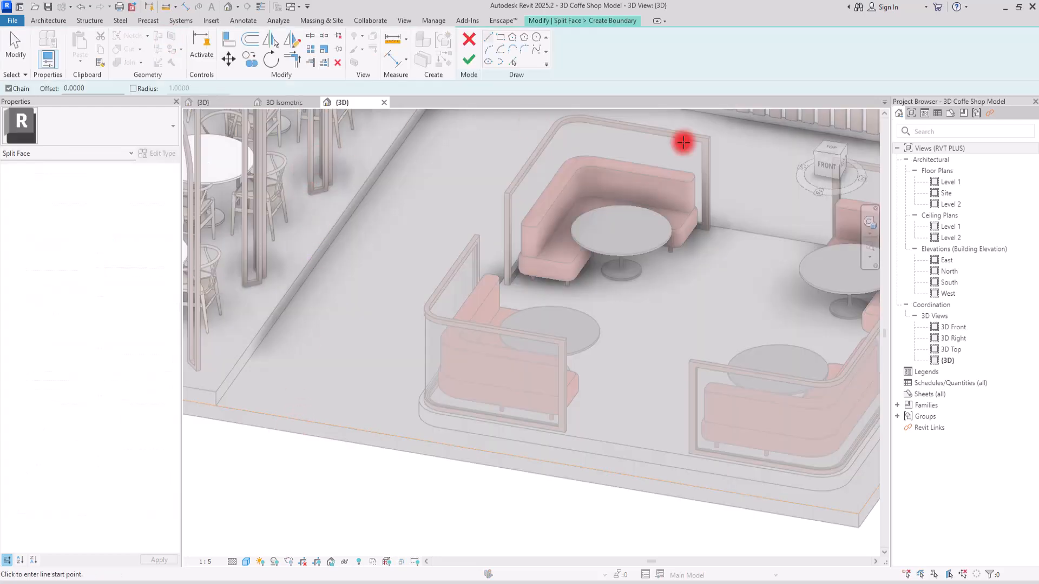
{"action": "left_click", "coordinate": [951, 182]}
{"action": "scroll", "coordinate": [441, 395], "scroll_direction": "up", "scroll_amount": 5}
{"action": "middle_click_drag", "start_coordinate": [441, 423], "coordinate": [479, 423]}
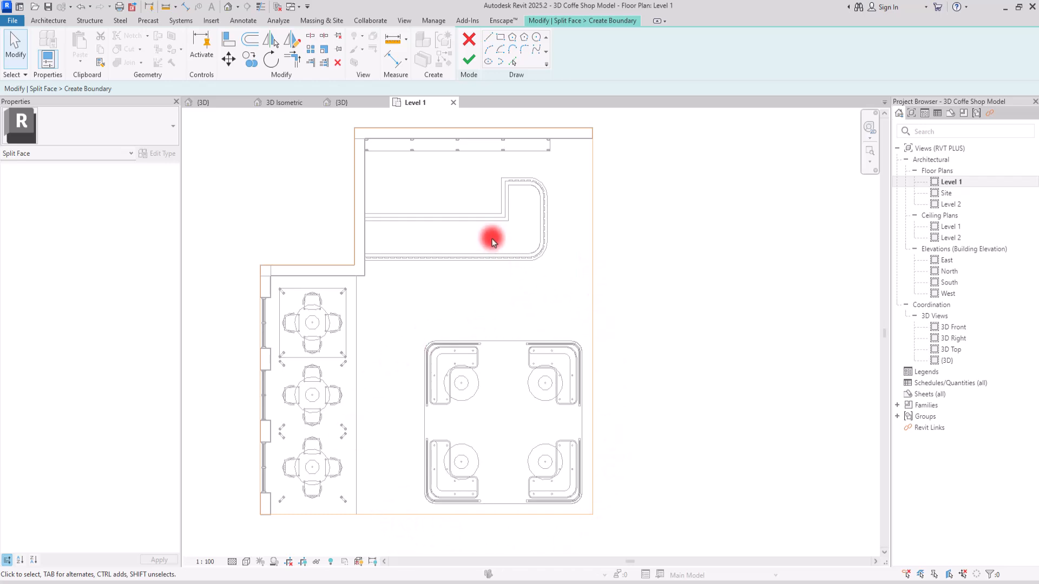
Sketch a rectangle about 6.07 m wide around the sofa seating and delete its two lines lying on the floor's outer edges
{"action": "left_click", "coordinate": [501, 39]}
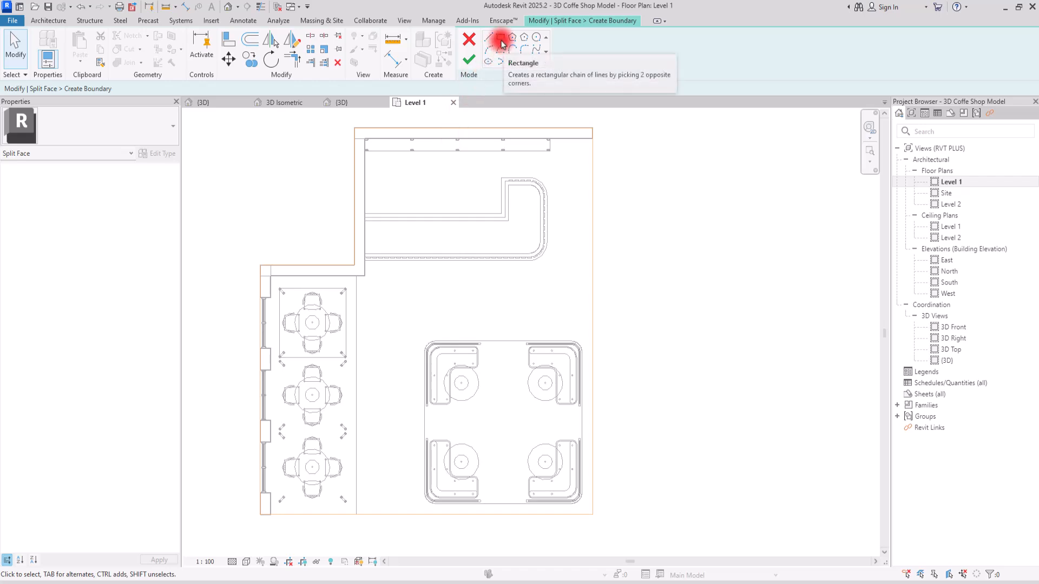
{"action": "left_click", "coordinate": [593, 281]}
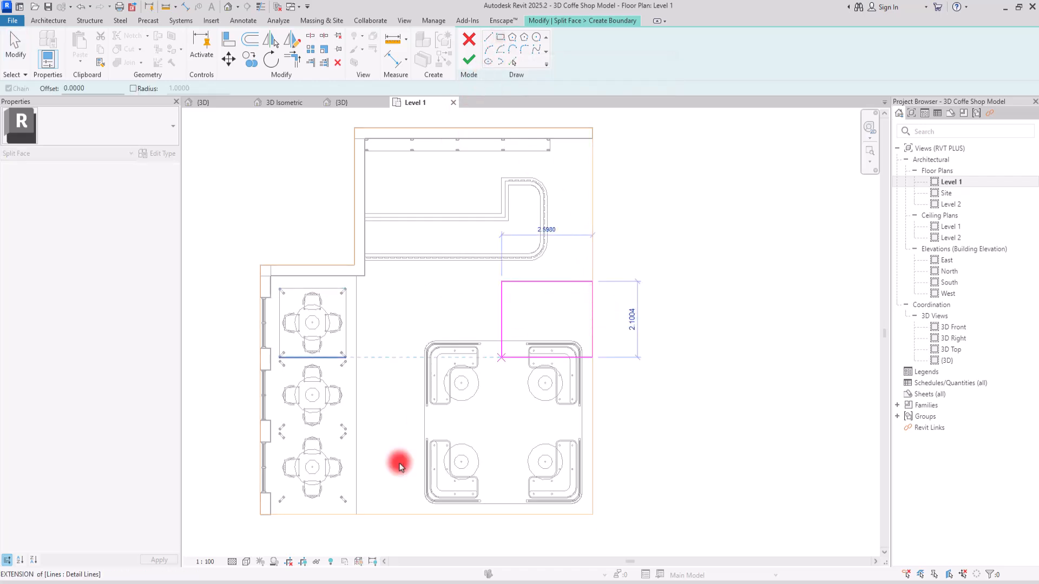
{"action": "left_click", "coordinate": [380, 514]}
{"action": "key", "text": "Escape"}
{"action": "key", "text": "Escape"}
{"action": "left_click_drag", "start_coordinate": [655, 417], "coordinate": [534, 537]}
{"action": "key", "text": "Delete"}
Shift the two remaining boundary lines slightly outward from the sofa seating and finish the face split
{"action": "left_click", "coordinate": [416, 283]}
{"action": "left_click_drag", "start_coordinate": [415, 285], "coordinate": [416, 286]}
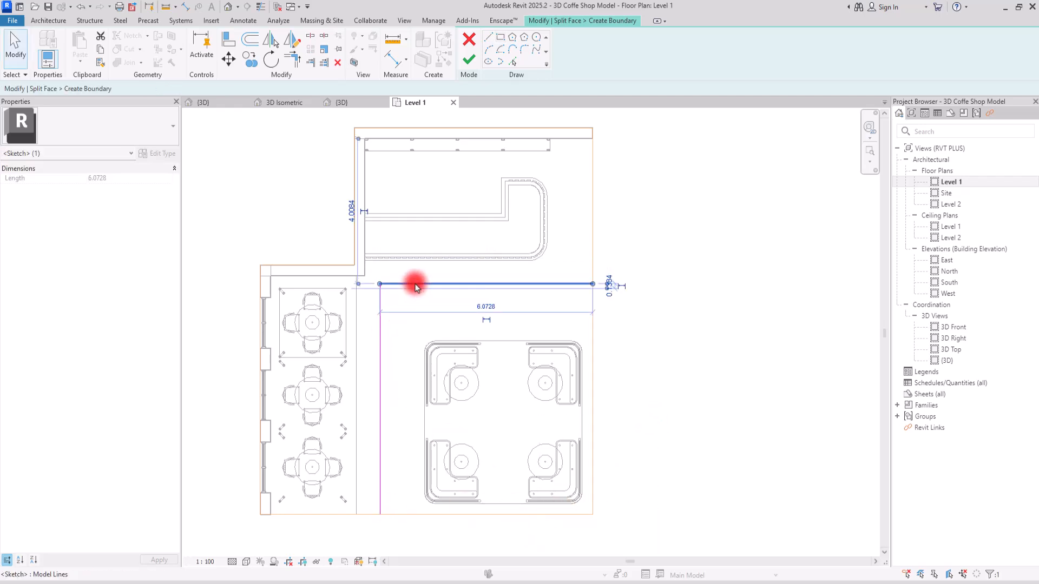
{"action": "left_click", "coordinate": [379, 320]}
{"action": "left_click_drag", "start_coordinate": [381, 329], "coordinate": [375, 329]}
{"action": "left_click", "coordinate": [642, 305]}
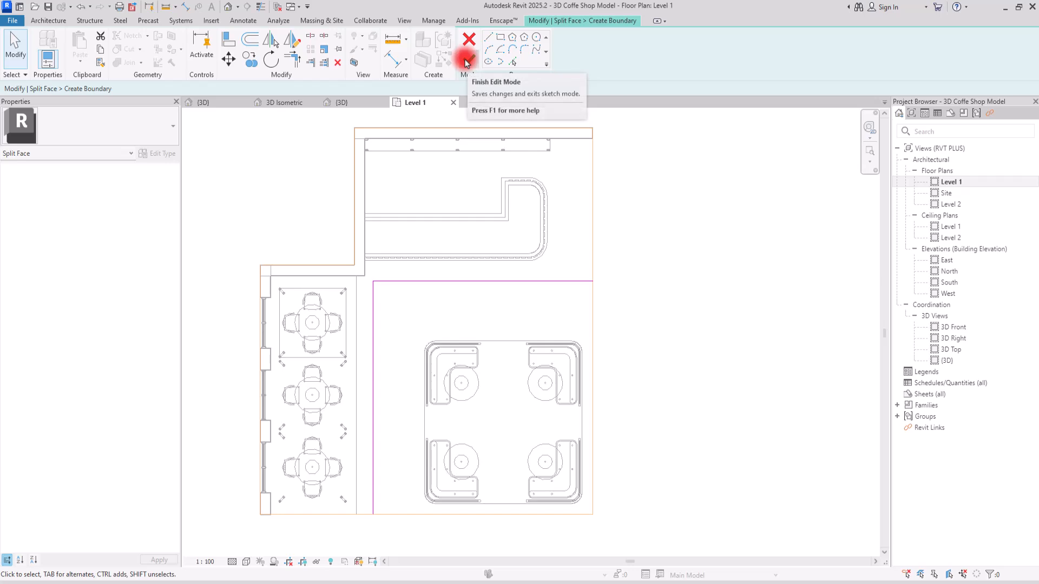
{"action": "left_click", "coordinate": [467, 63]}
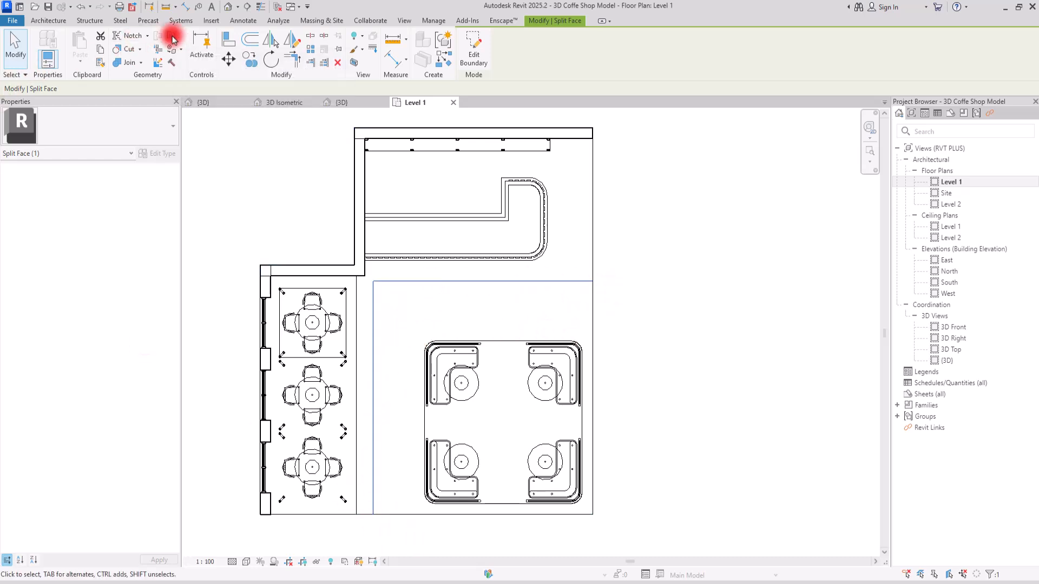
Split the region around the sofa seating again with its two boundary lines offset inward by 1.2
{"action": "left_click", "coordinate": [300, 132]}
{"action": "left_click", "coordinate": [445, 285]}
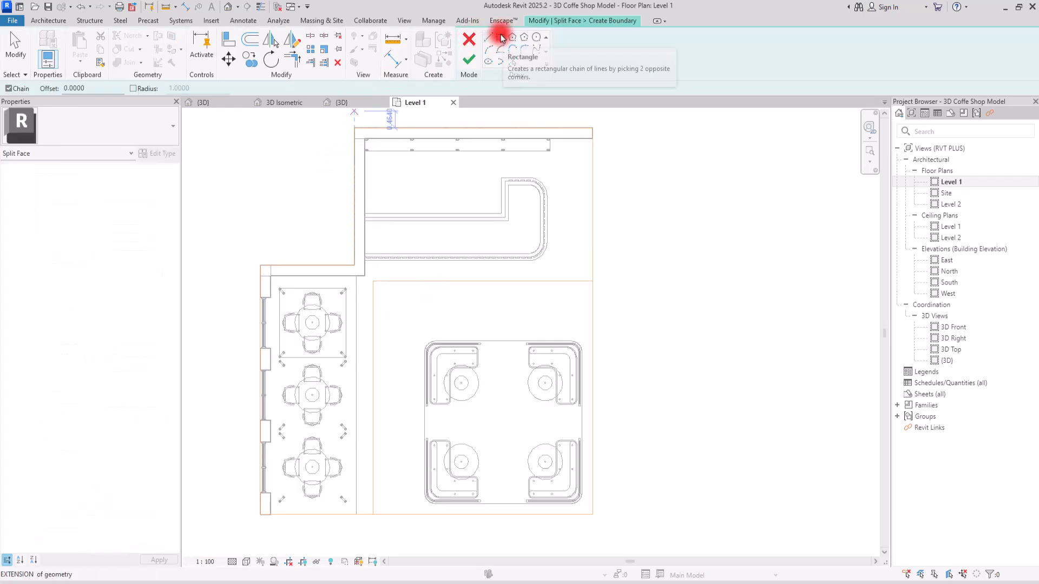
{"action": "left_click", "coordinate": [513, 61]}
{"action": "left_click_drag", "start_coordinate": [71, 90], "coordinate": [22, 95]}
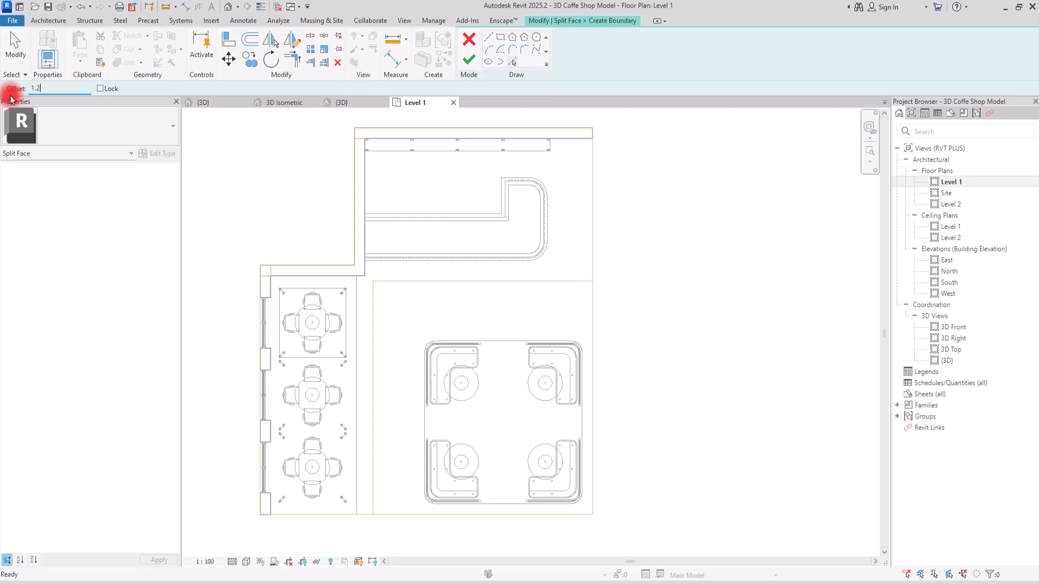
{"action": "left_click", "coordinate": [433, 282]}
{"action": "left_click", "coordinate": [381, 435]}
{"action": "key", "text": "Escape"}
{"action": "left_click", "coordinate": [471, 58]}
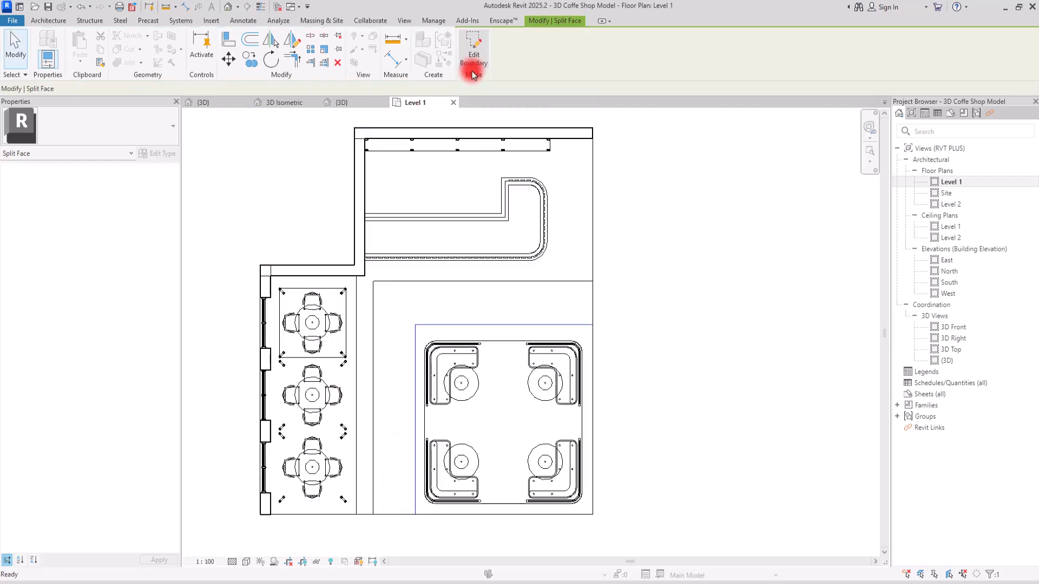
In the 3D view, paint the L-shaped floor strip between the two split lines with the Floor Test material
{"action": "left_click", "coordinate": [340, 102]}
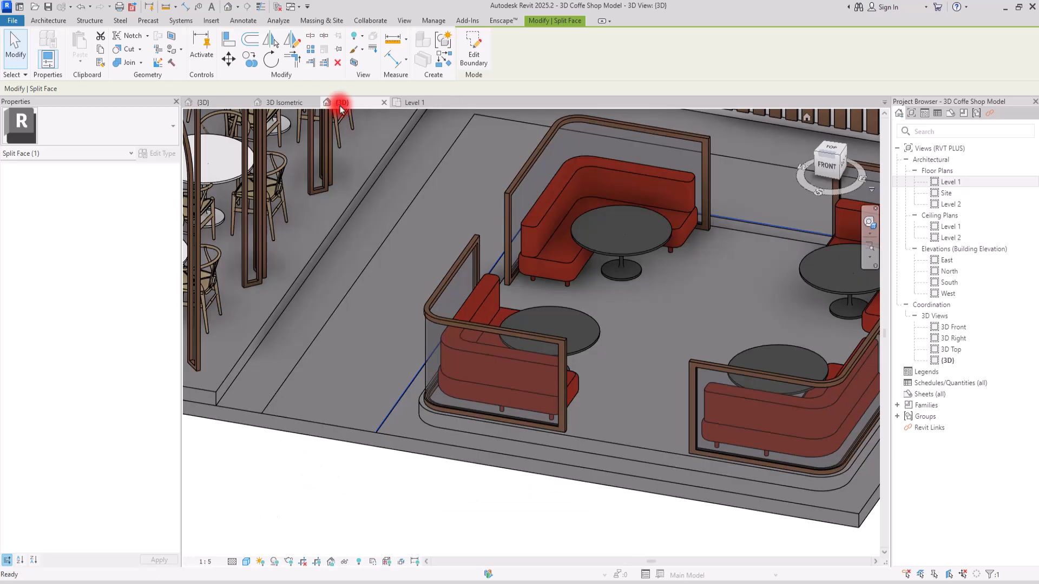
{"action": "middle_click_drag", "start_coordinate": [499, 219], "coordinate": [457, 236]}
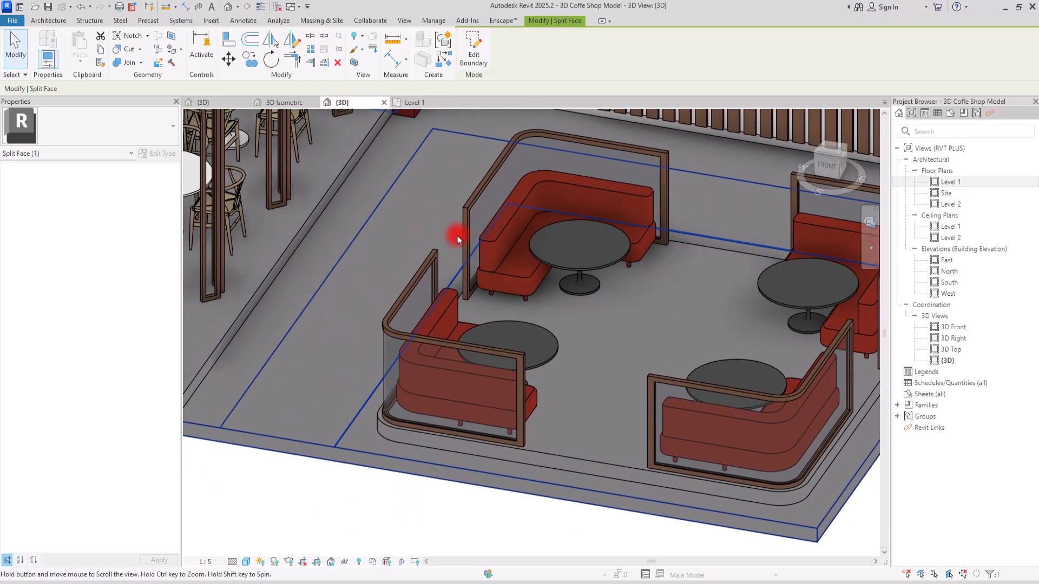
{"action": "scroll", "coordinate": [301, 510], "scroll_direction": "down", "scroll_amount": 2}
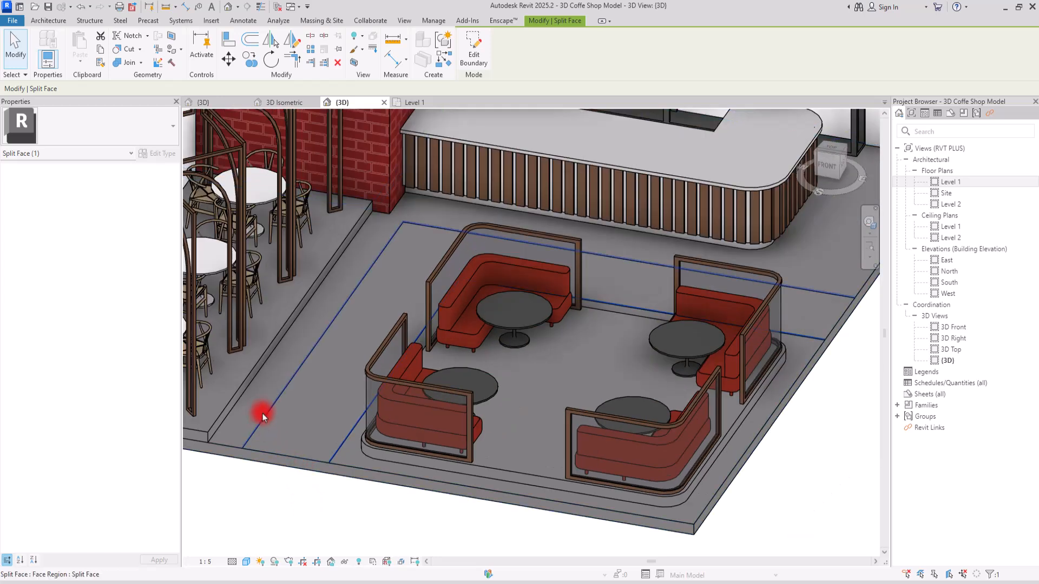
{"action": "scroll", "coordinate": [262, 417], "scroll_direction": "up", "scroll_amount": 2}
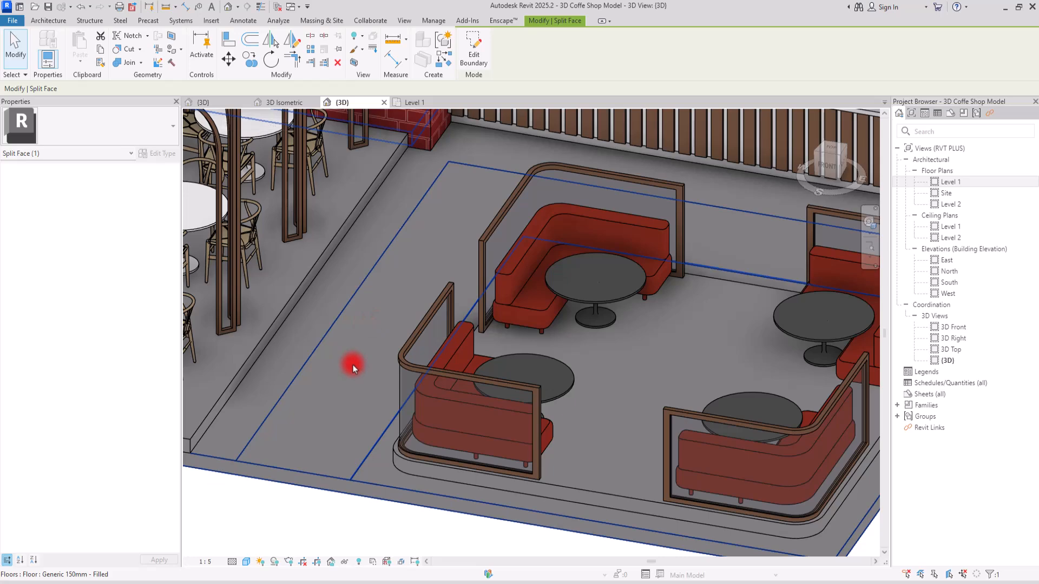
{"action": "left_click", "coordinate": [171, 54]}
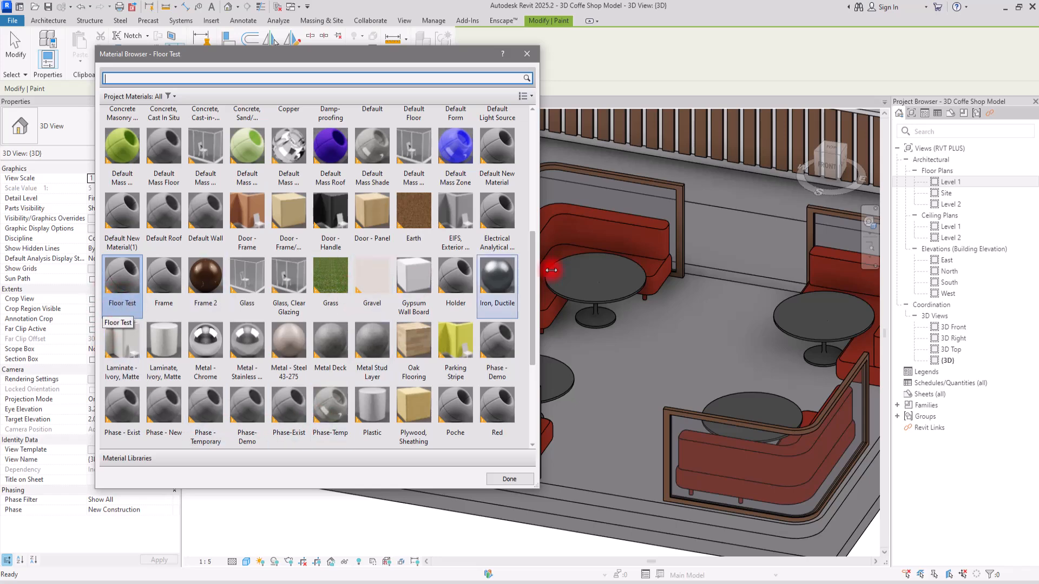
{"action": "left_click", "coordinate": [726, 218]}
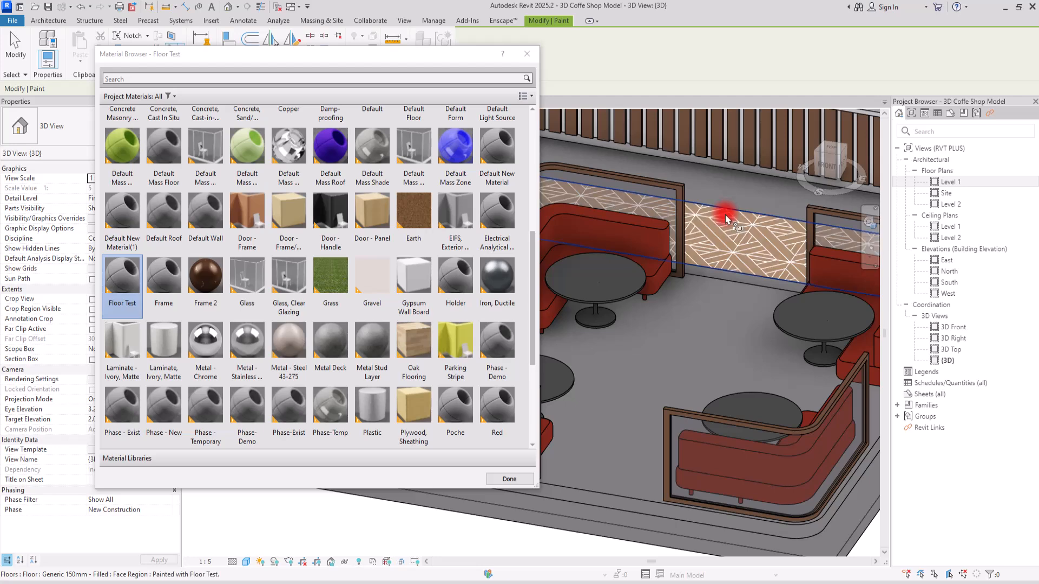
{"action": "left_click", "coordinate": [496, 479]}
In the Level 1 plan, align the painted strip's tile pattern to the strip's left edge and the floor's bottom edge
{"action": "scroll", "coordinate": [276, 420], "scroll_direction": "down", "scroll_amount": 3}
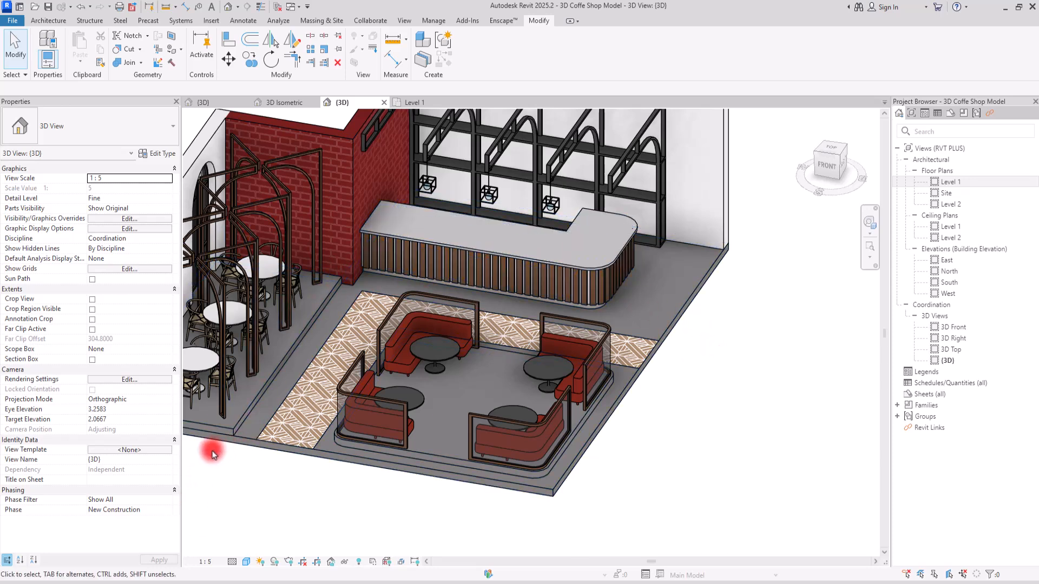
{"action": "scroll", "coordinate": [212, 453], "scroll_direction": "up", "scroll_amount": 6}
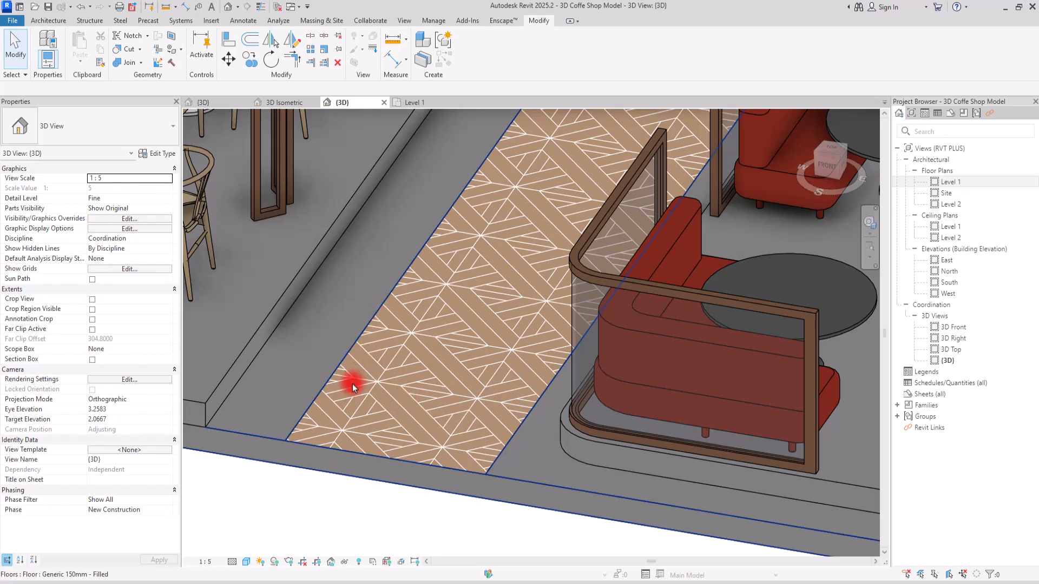
{"action": "scroll", "coordinate": [380, 383], "scroll_direction": "up", "scroll_amount": 2}
{"action": "scroll", "coordinate": [349, 338], "scroll_direction": "down", "scroll_amount": 2}
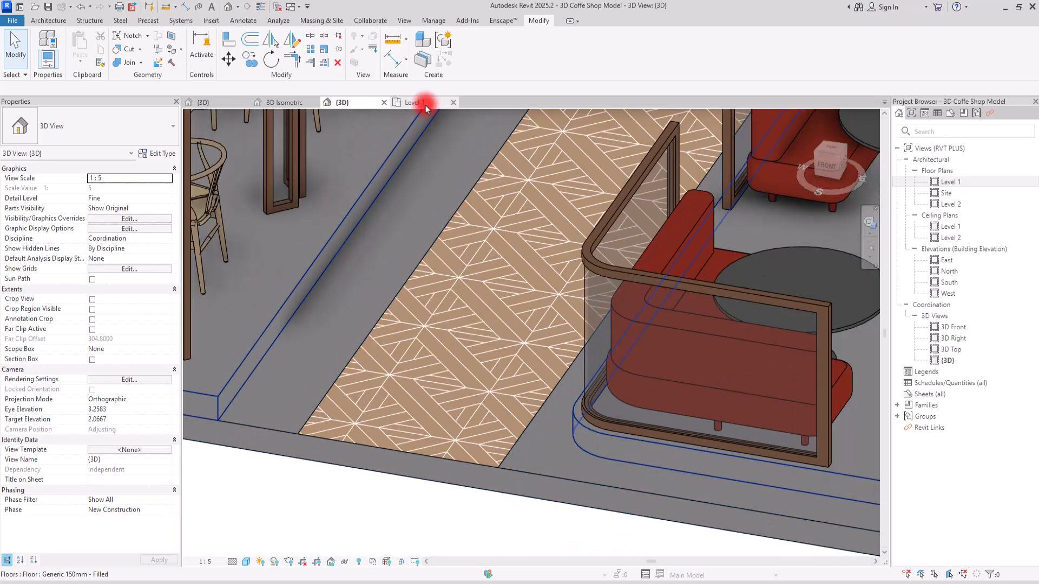
{"action": "left_click", "coordinate": [424, 103]}
{"action": "scroll", "coordinate": [394, 465], "scroll_direction": "up", "scroll_amount": 3}
{"action": "scroll", "coordinate": [379, 448], "scroll_direction": "up", "scroll_amount": 5}
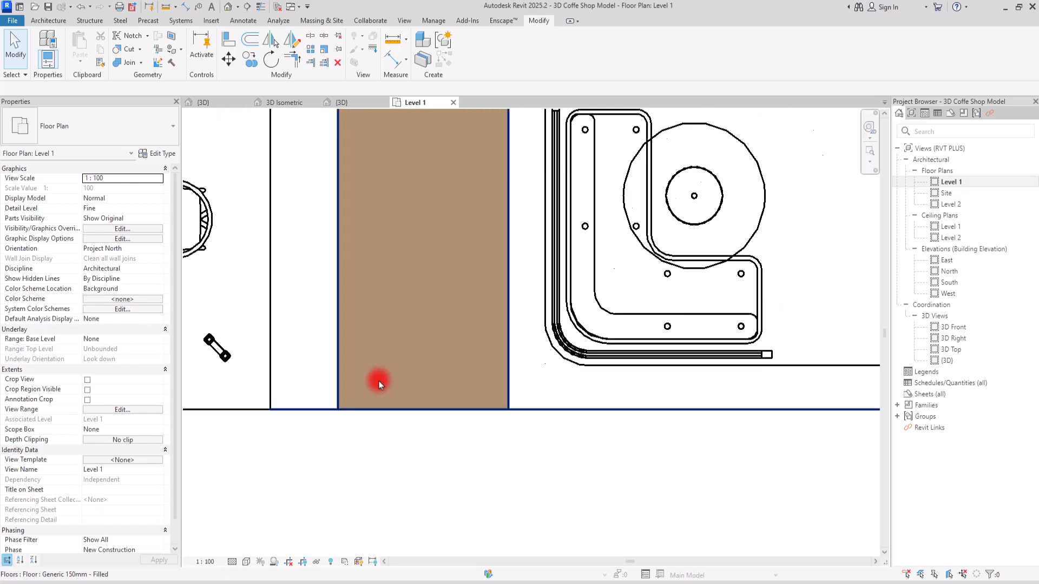
{"action": "left_click", "coordinate": [227, 39]}
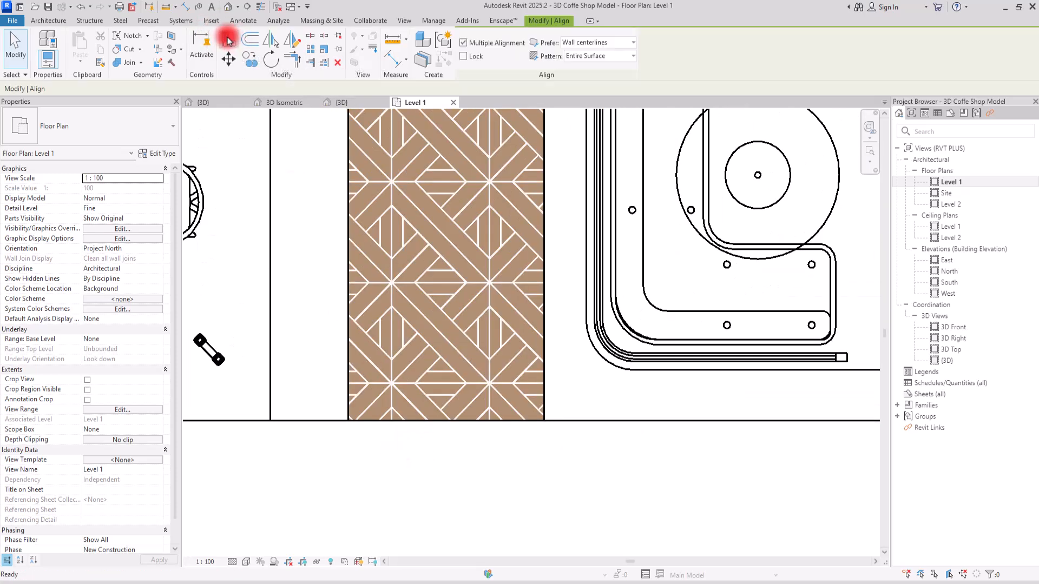
{"action": "left_click", "coordinate": [348, 265]}
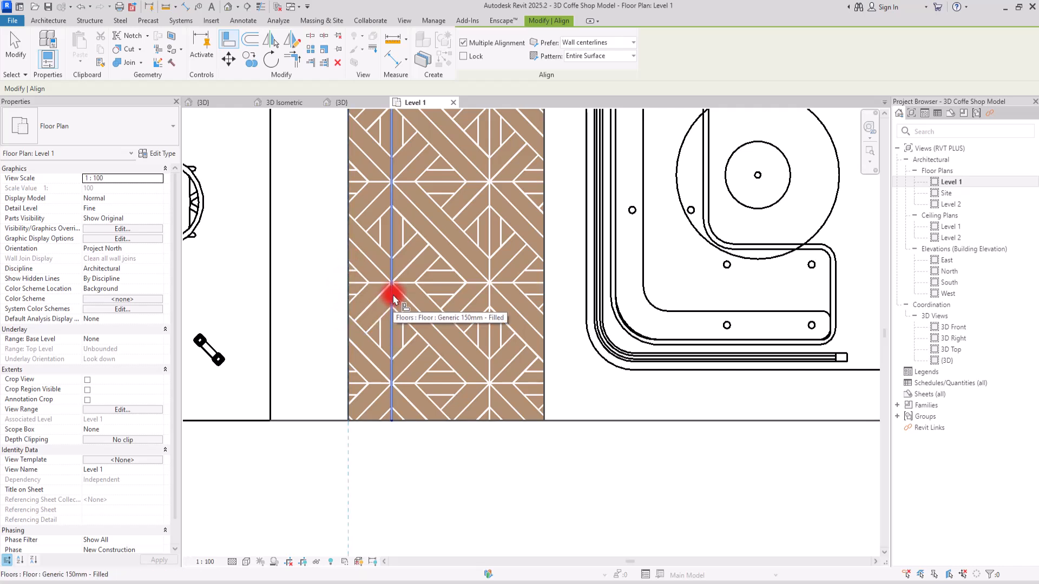
{"action": "left_click", "coordinate": [393, 298]}
{"action": "key", "text": "Escape"}
{"action": "left_click", "coordinate": [331, 421]}
{"action": "left_click", "coordinate": [455, 379]}
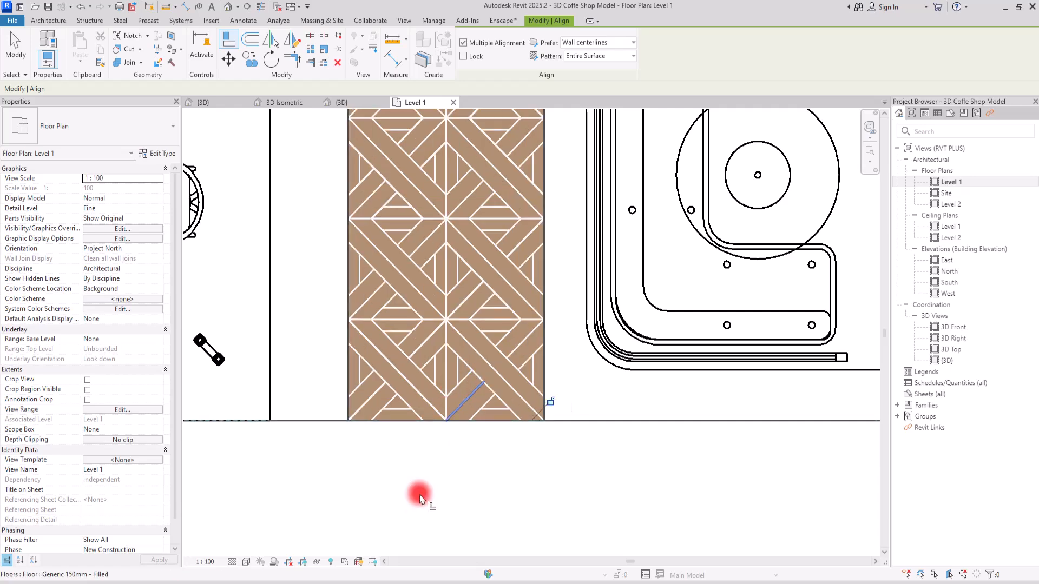
Examine the aligned tile pattern along the L-shaped strip in the 3D view, up close and from several angles
{"action": "key", "text": "ctrl+Tab"}
{"action": "middle_click_drag", "start_coordinate": [440, 476], "coordinate": [278, 476], "text": "shift"}
{"action": "scroll", "coordinate": [650, 347], "scroll_direction": "up", "scroll_amount": 3}
{"action": "scroll", "coordinate": [383, 466], "scroll_direction": "down", "scroll_amount": 3}
{"action": "middle_click_drag", "start_coordinate": [383, 466], "coordinate": [601, 461], "text": "shift"}
{"action": "scroll", "coordinate": [602, 463], "scroll_direction": "down", "scroll_amount": 5}
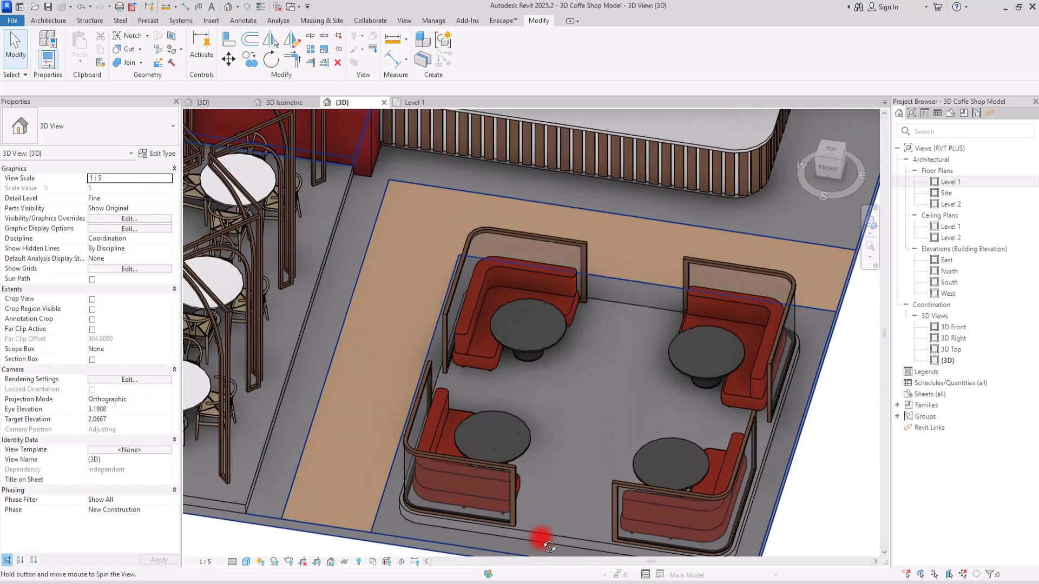
{"action": "middle_click_drag", "start_coordinate": [591, 352], "coordinate": [592, 480], "text": "shift"}
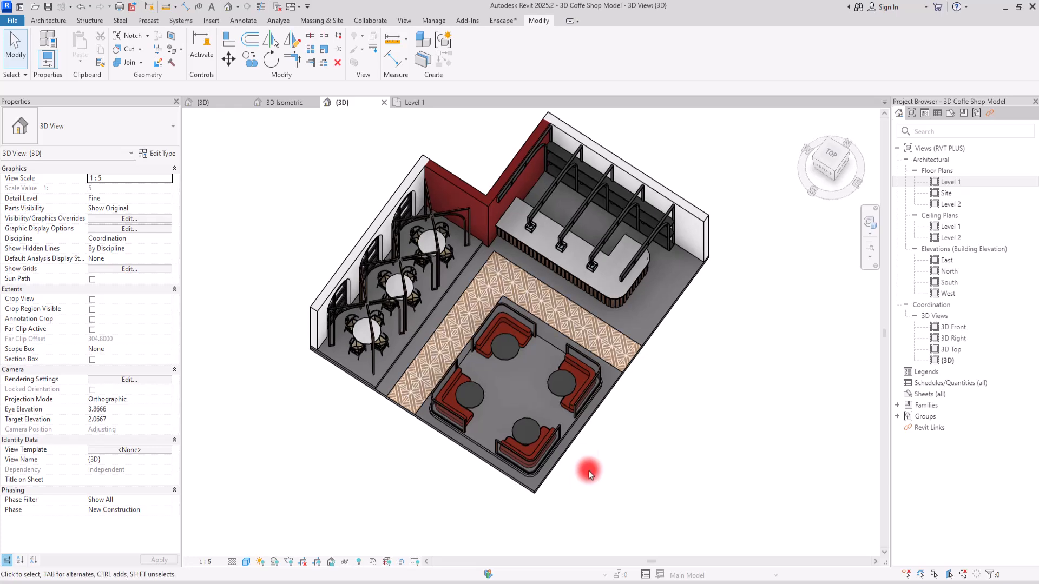
{"action": "scroll", "coordinate": [522, 356], "scroll_direction": "up", "scroll_amount": 4}
{"action": "scroll", "coordinate": [471, 330], "scroll_direction": "down", "scroll_amount": 3}
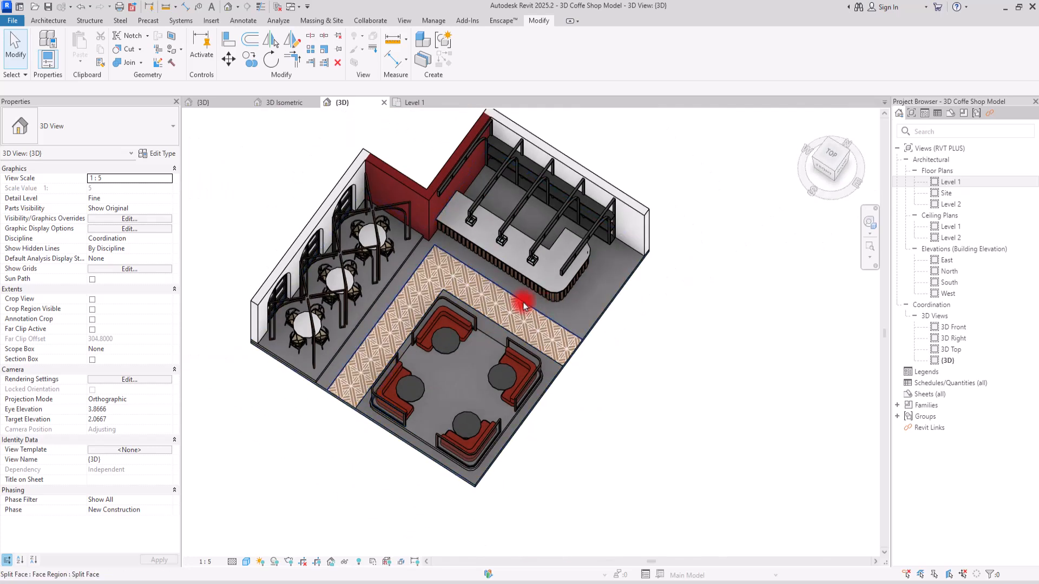
{"action": "scroll", "coordinate": [346, 270], "scroll_direction": "up", "scroll_amount": 3}
{"action": "scroll", "coordinate": [494, 348], "scroll_direction": "down", "scroll_amount": 4}
{"action": "middle_click_drag", "start_coordinate": [494, 348], "coordinate": [657, 315], "text": "shift"}
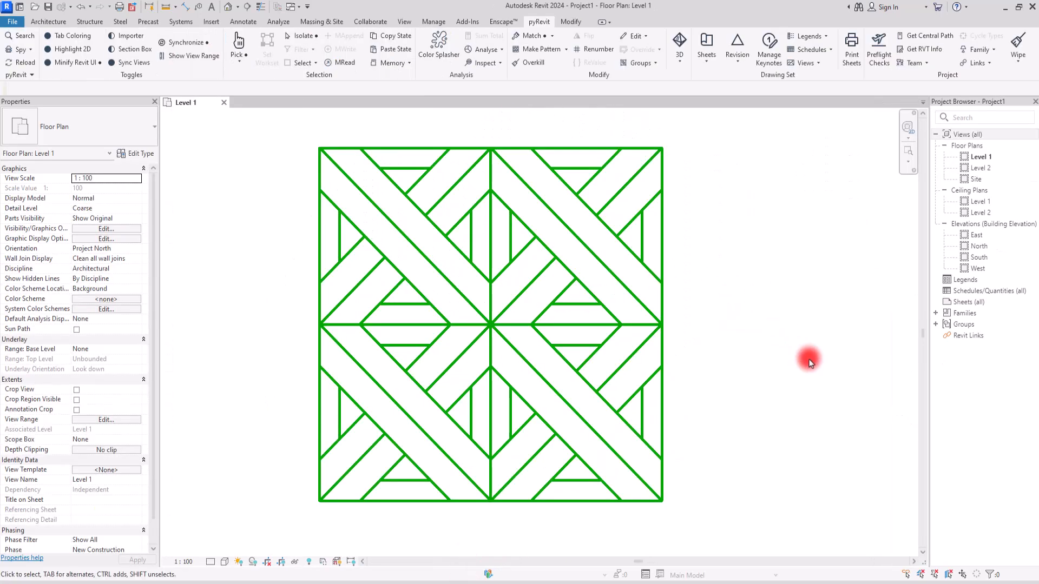
In the Level 1 plan of Project1, draw a model-line rectangle about 1.58 by 1.42 in the empty area beside the existing pattern
{"action": "middle_click_drag", "start_coordinate": [803, 355], "coordinate": [308, 364]}
{"action": "middle_click_drag", "start_coordinate": [703, 336], "coordinate": [582, 340]}
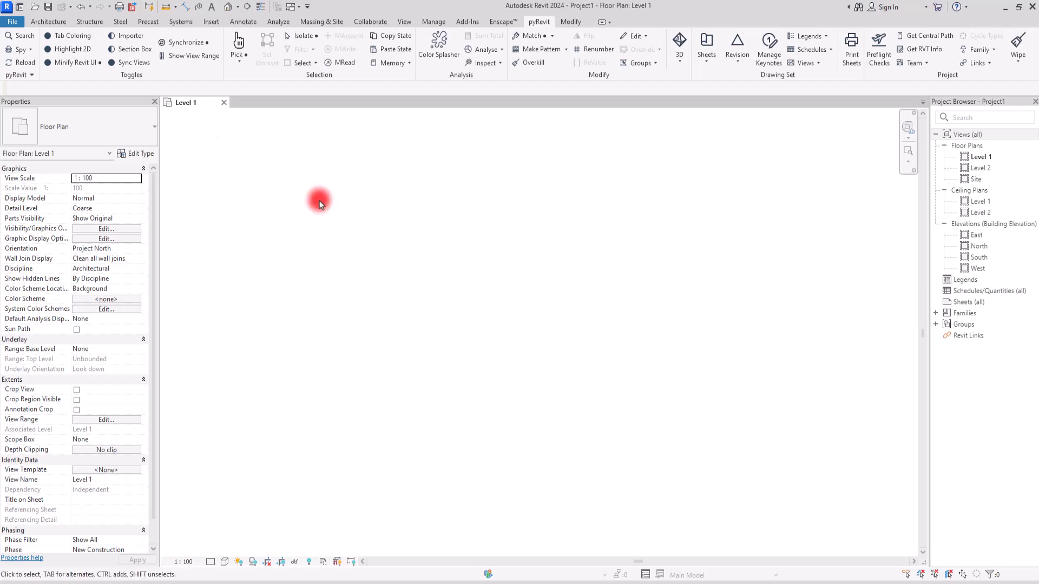
{"action": "left_click", "coordinate": [47, 21]}
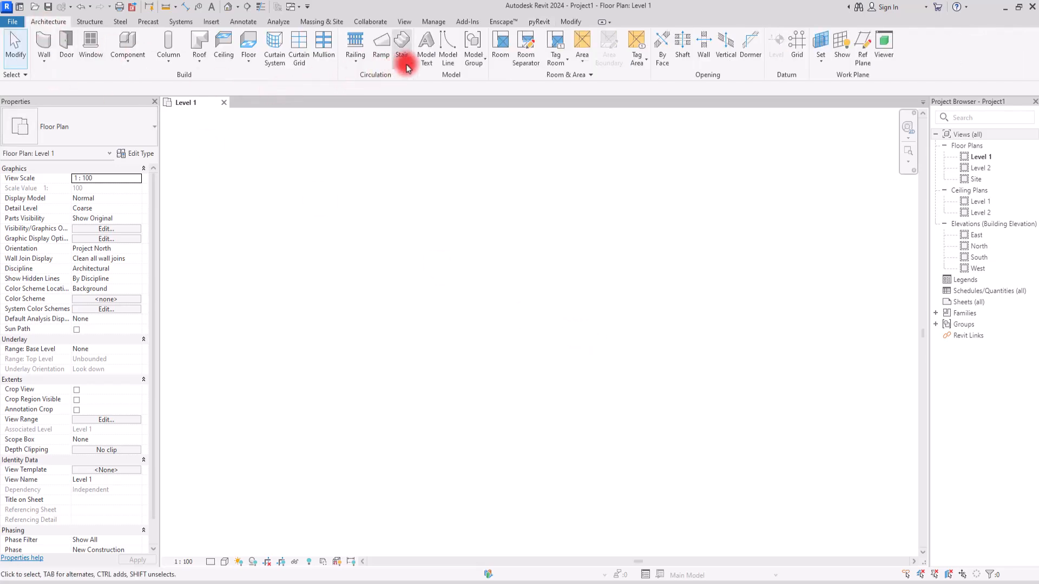
{"action": "left_click", "coordinate": [446, 46]}
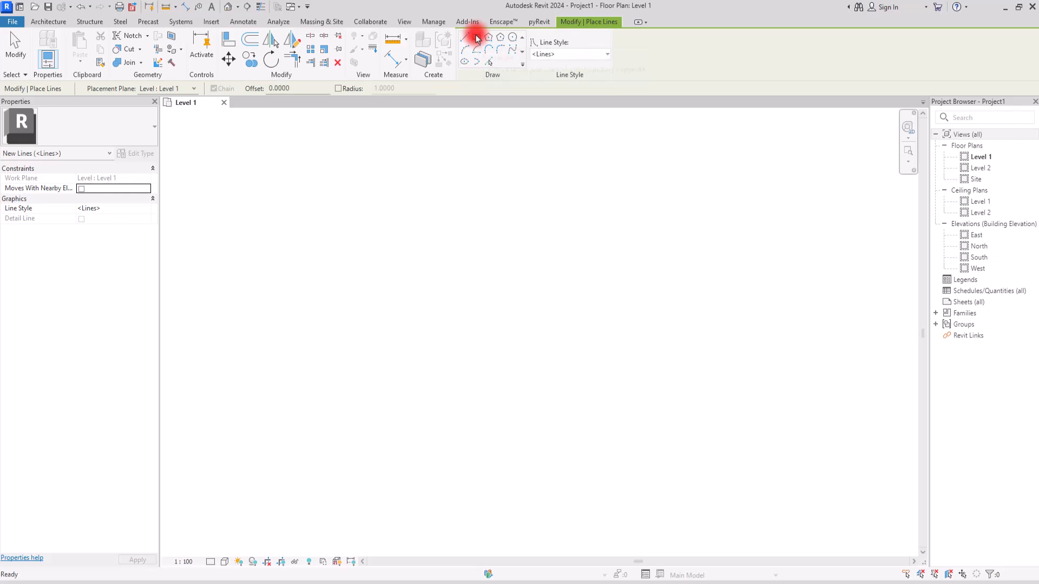
{"action": "left_click", "coordinate": [477, 37]}
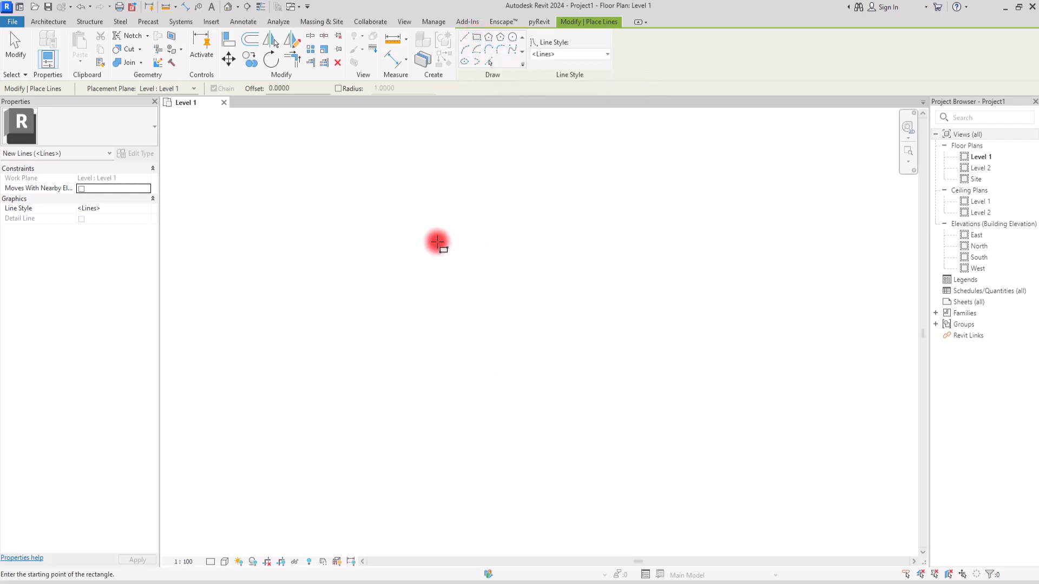
{"action": "left_click", "coordinate": [430, 171]}
{"action": "left_click", "coordinate": [688, 410]}
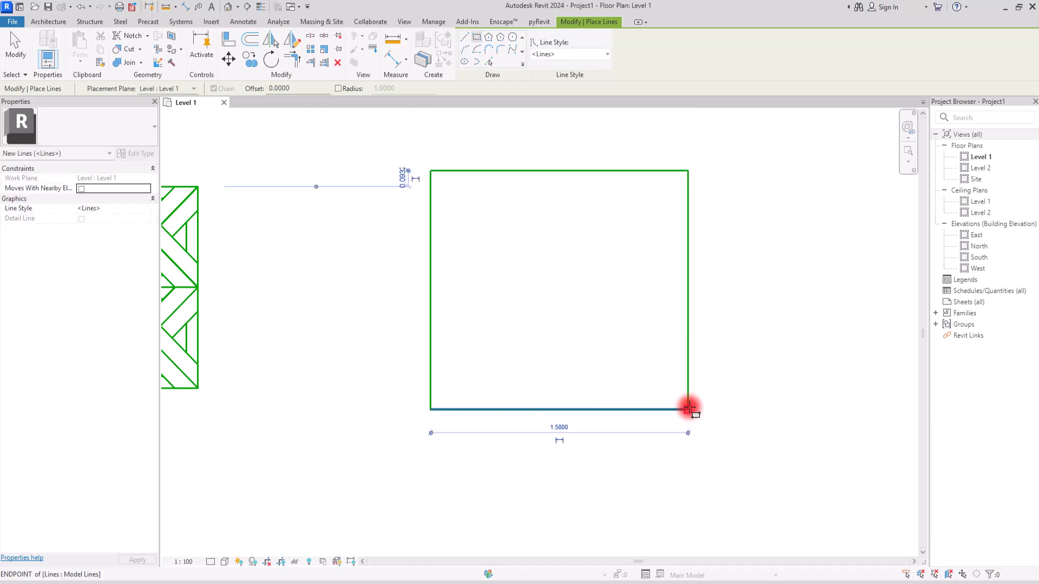
{"action": "key", "text": "Escape"}
{"action": "key", "text": "Escape"}
Set both the height and the width of the new rectangle to 1.2
{"action": "scroll", "coordinate": [657, 195], "scroll_direction": "up", "scroll_amount": 2}
{"action": "left_click", "coordinate": [504, 159]}
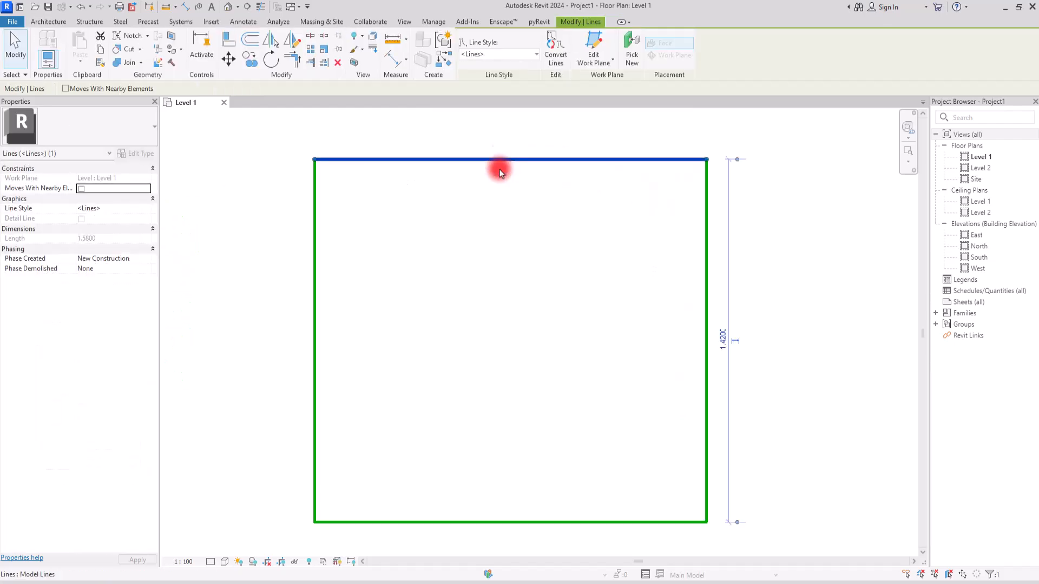
{"action": "left_click", "coordinate": [722, 339]}
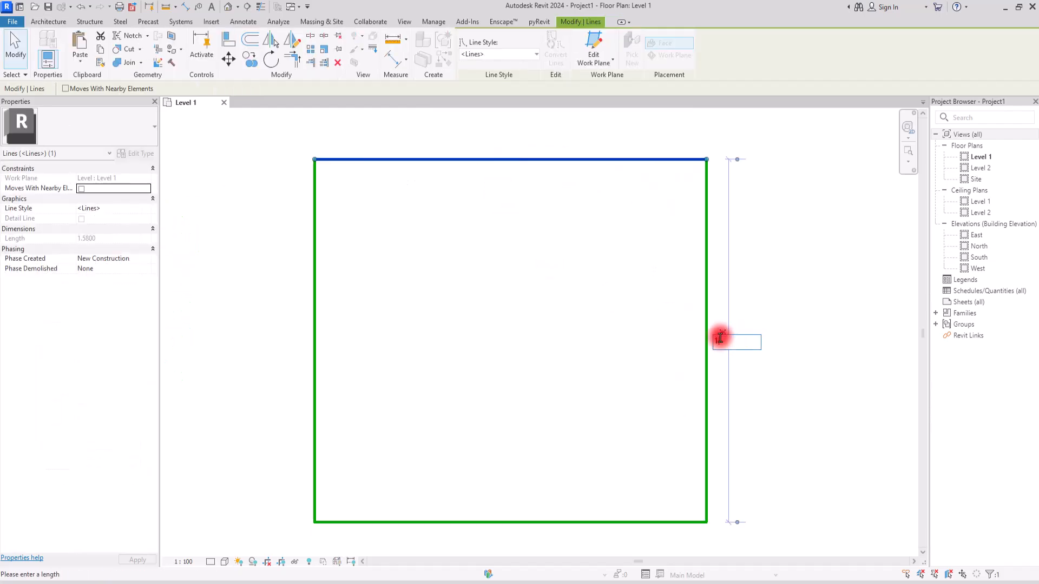
{"action": "type", "text": "1.2"}
{"action": "key", "text": "Return"}
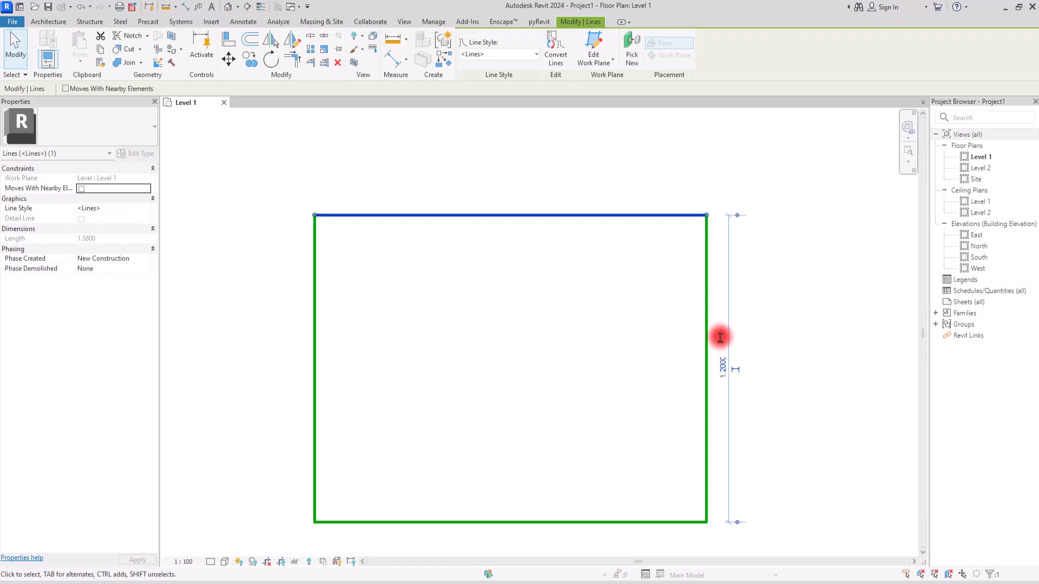
{"action": "left_click", "coordinate": [314, 304]}
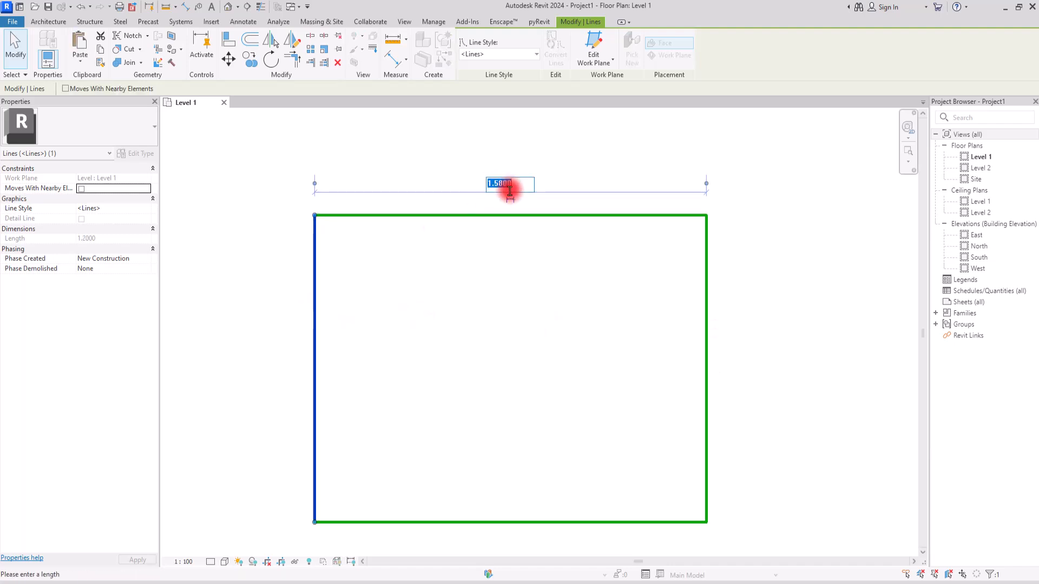
{"action": "left_click", "coordinate": [511, 189]}
{"action": "type", "text": "1.2"}
{"action": "key", "text": "Return"}
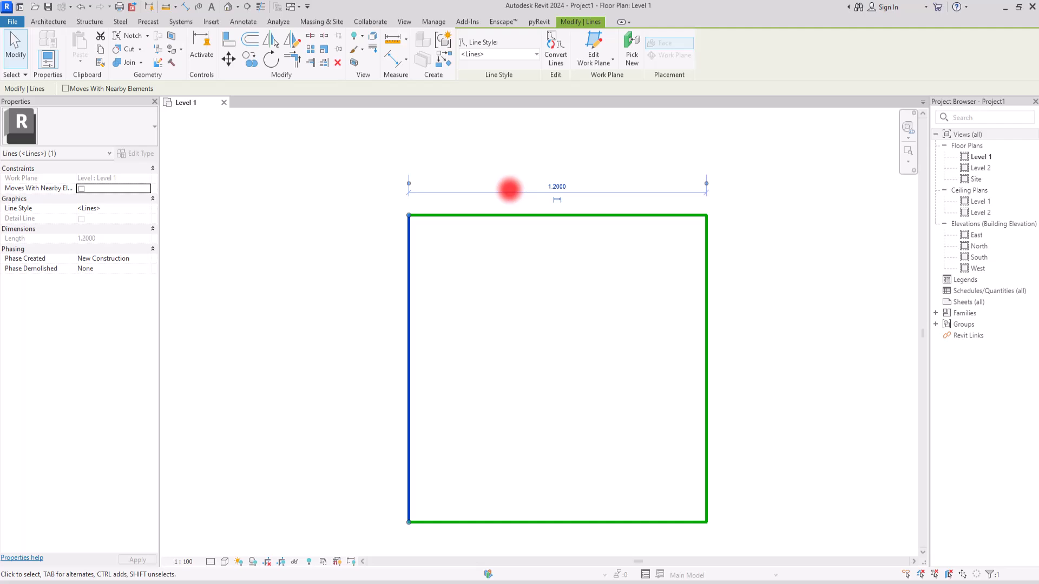
{"action": "left_click", "coordinate": [520, 170]}
{"action": "middle_click_drag", "start_coordinate": [677, 406], "coordinate": [584, 361]}
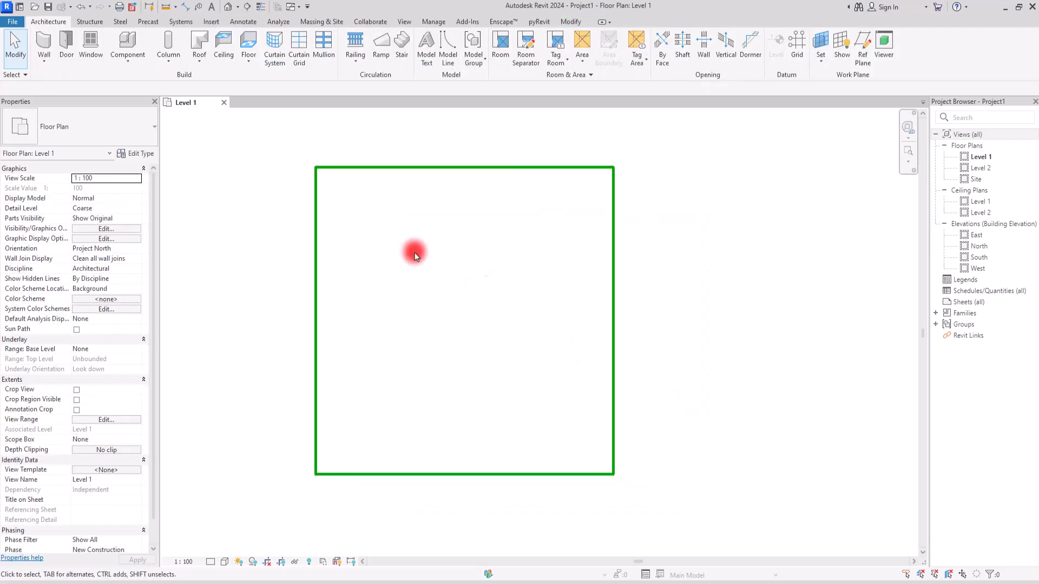
Divide the square into four equal quarters with a vertical and a horizontal model line through its side midpoints
{"action": "left_click", "coordinate": [444, 46]}
{"action": "left_click", "coordinate": [464, 167]}
{"action": "left_click", "coordinate": [463, 475]}
{"action": "key", "text": "Escape"}
{"action": "left_click", "coordinate": [315, 320]}
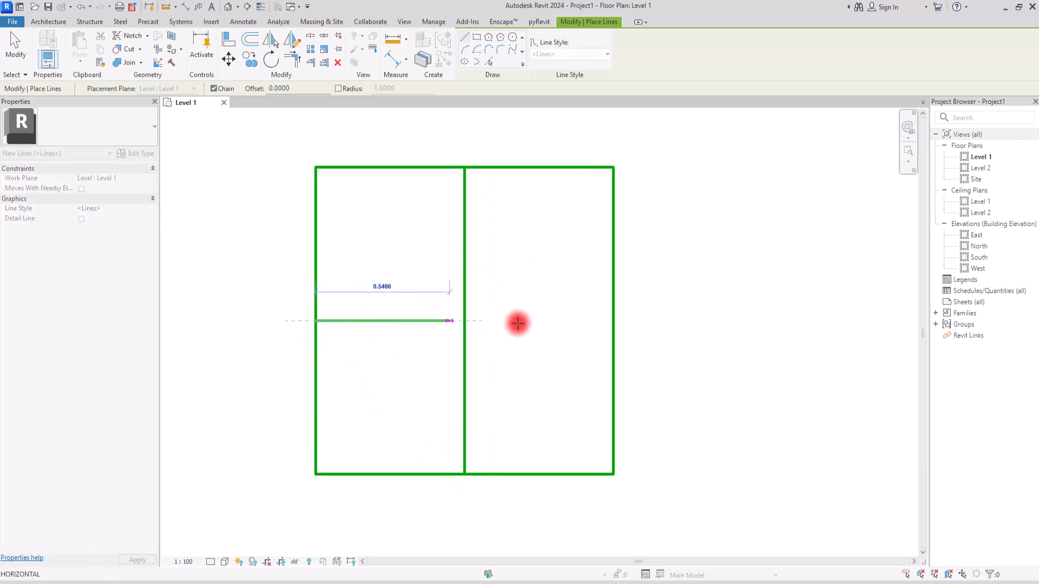
{"action": "left_click", "coordinate": [613, 321]}
{"action": "left_click", "coordinate": [613, 321]}
{"action": "key", "text": "Escape"}
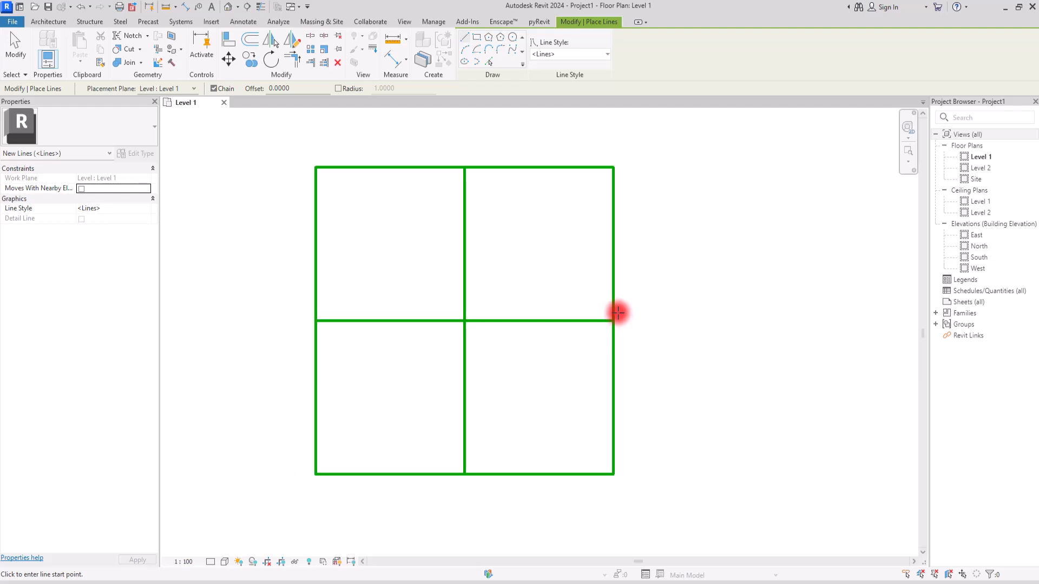
Draw a small square centred in the lower-left quarter using a rectangle offset 0.21 inward from the quarter's edges
{"action": "scroll", "coordinate": [437, 341], "scroll_direction": "up", "scroll_amount": 1}
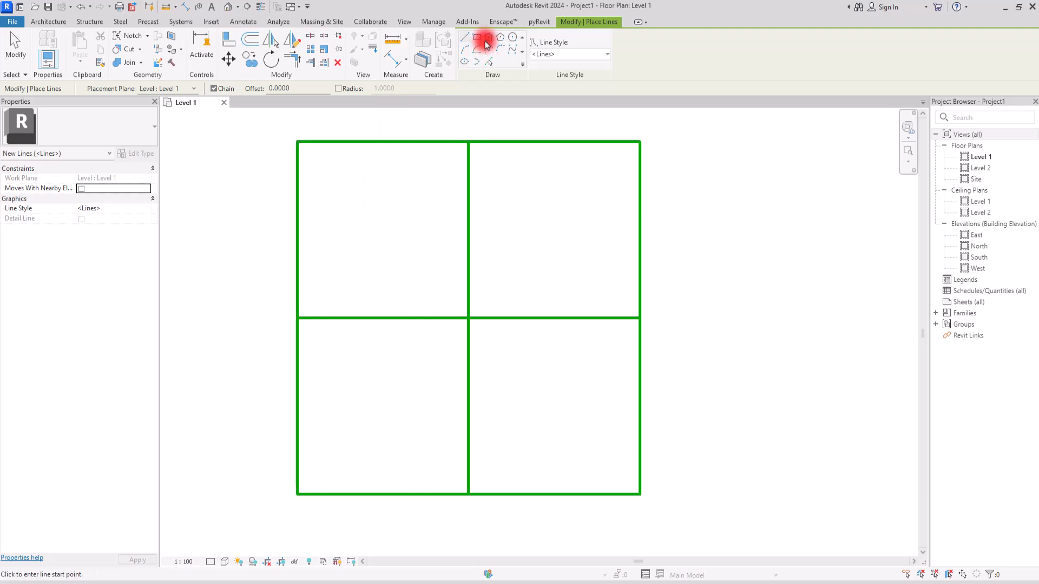
{"action": "left_click", "coordinate": [478, 39]}
{"action": "middle_click_drag", "start_coordinate": [313, 478], "coordinate": [330, 480]}
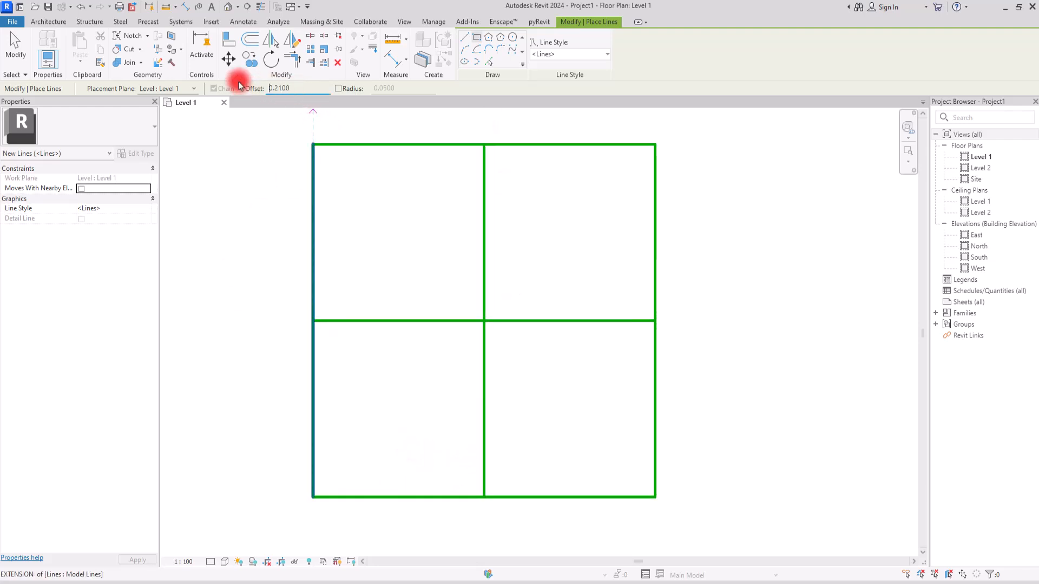
{"action": "left_click", "coordinate": [313, 321]}
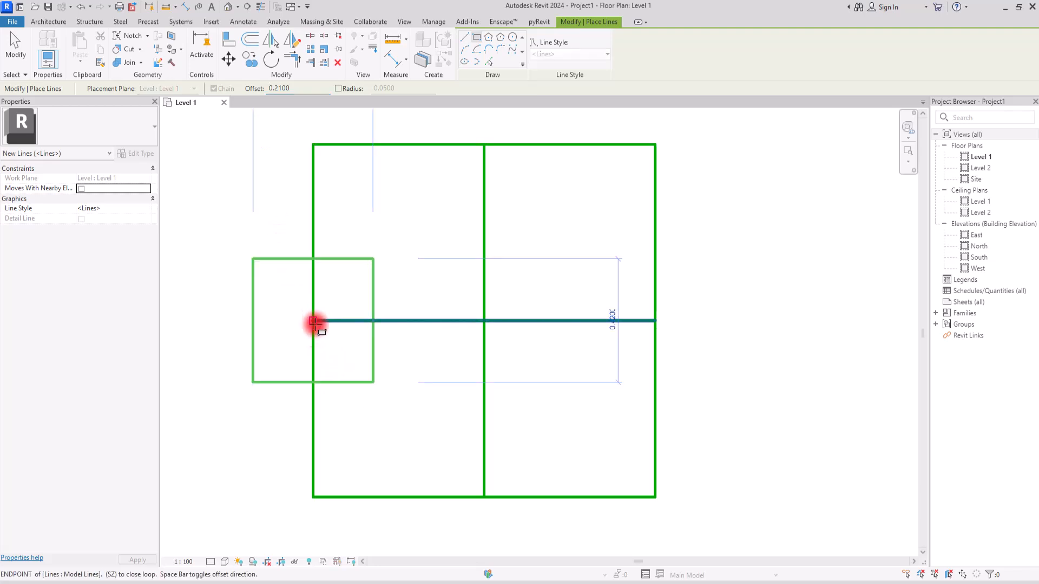
{"action": "key", "text": "space"}
{"action": "left_click", "coordinate": [484, 497]}
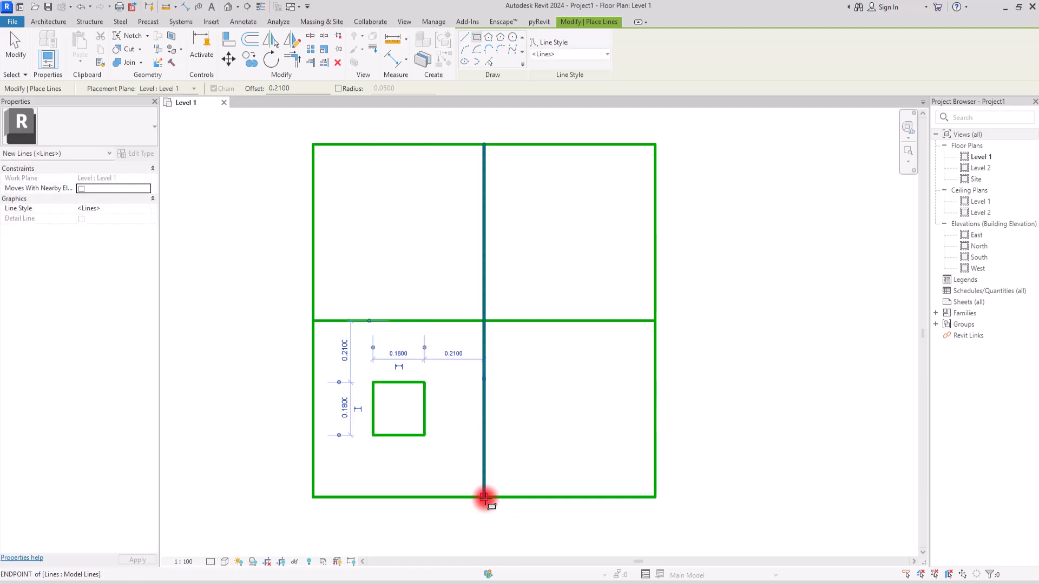
Add two parallel lines outside each side of the small square, each successively offset outward by 0.07
{"action": "left_click", "coordinate": [488, 64]}
{"action": "left_click_drag", "start_coordinate": [260, 89], "coordinate": [208, 89]}
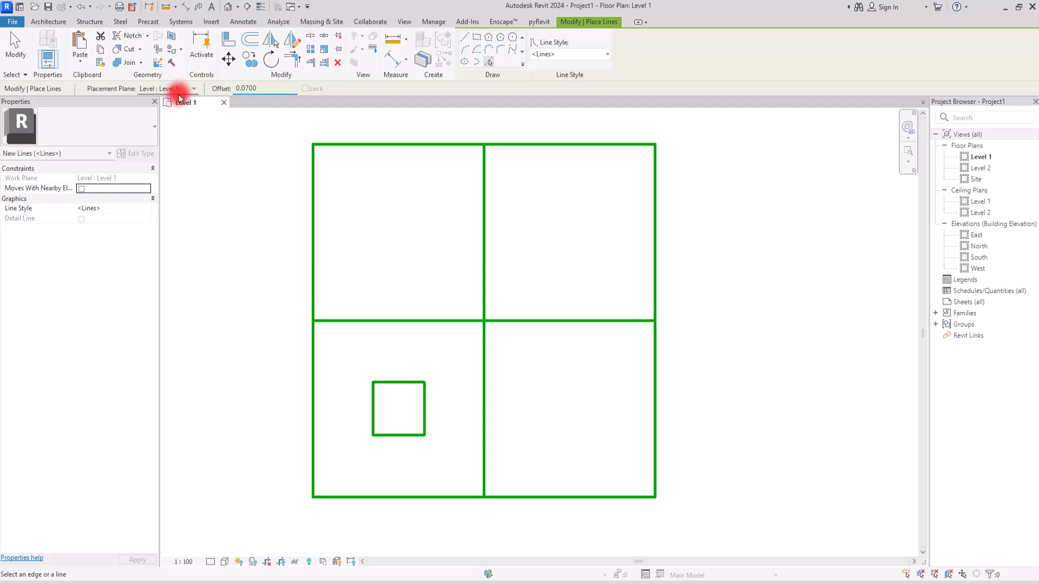
{"action": "left_click", "coordinate": [373, 407]}
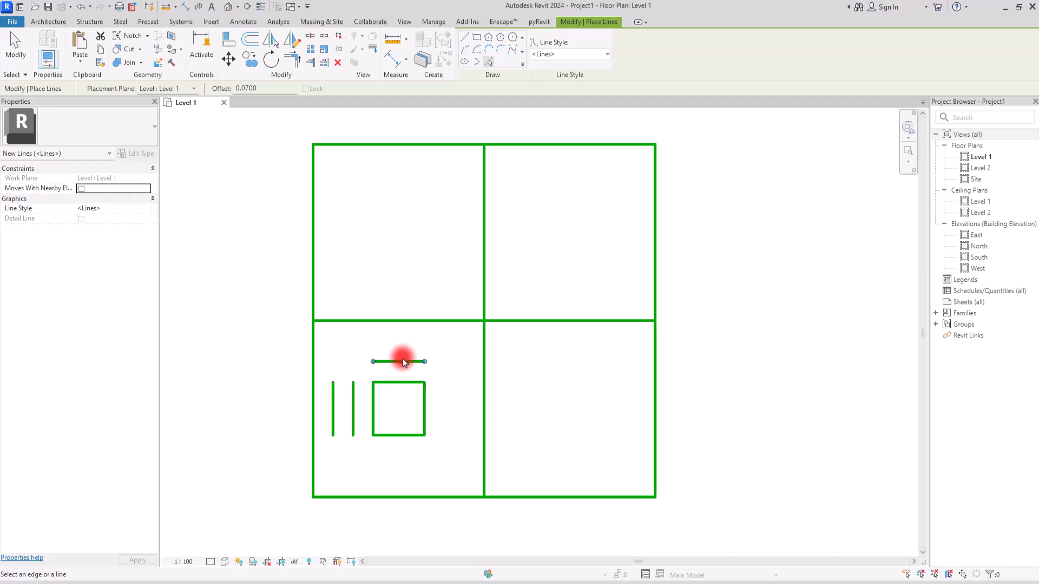
{"action": "left_click", "coordinate": [401, 362]}
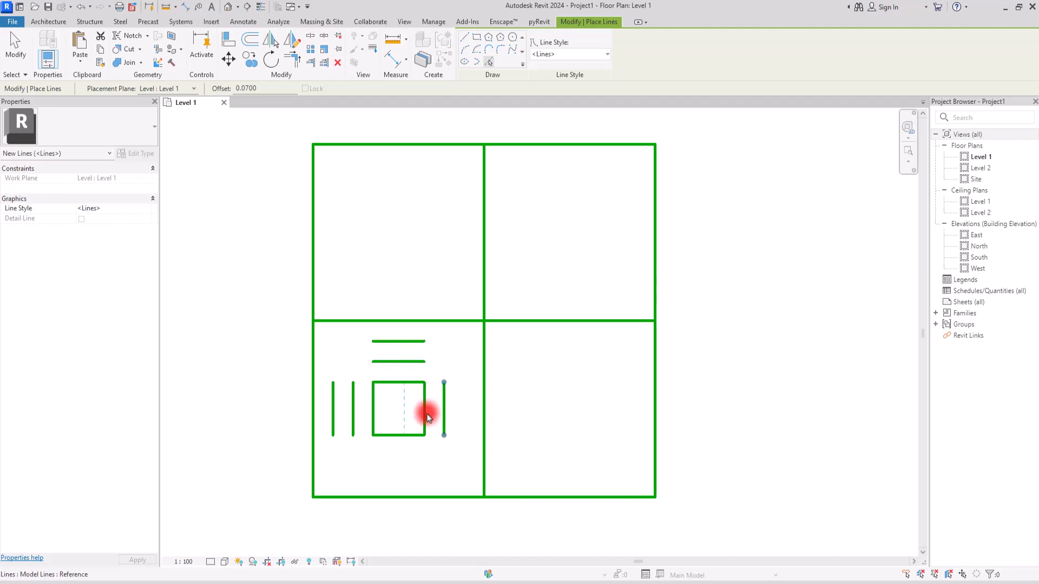
{"action": "left_click", "coordinate": [447, 418]}
{"action": "left_click", "coordinate": [400, 440]}
{"action": "left_click", "coordinate": [401, 461]}
Round the small square's four corners with freehand fillet arcs, about 0.045 at the upper-left corner and 0.05 at the lower-right corner
{"action": "scroll", "coordinate": [386, 459], "scroll_direction": "up", "scroll_amount": 3}
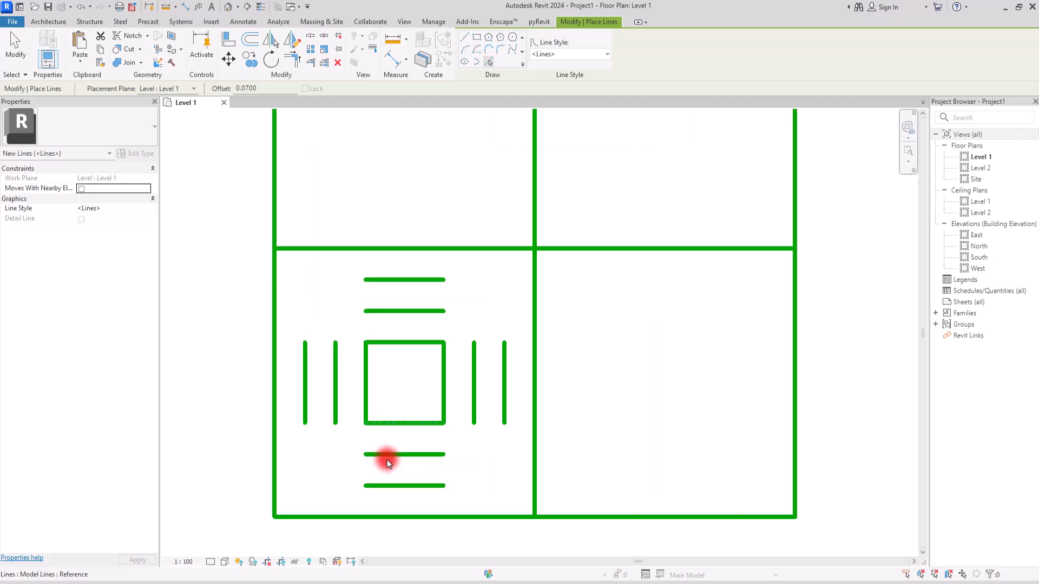
{"action": "left_click", "coordinate": [500, 50]}
{"action": "left_click", "coordinate": [357, 330]}
{"action": "left_click", "coordinate": [371, 304]}
{"action": "left_click", "coordinate": [366, 313]}
{"action": "left_click", "coordinate": [445, 306]}
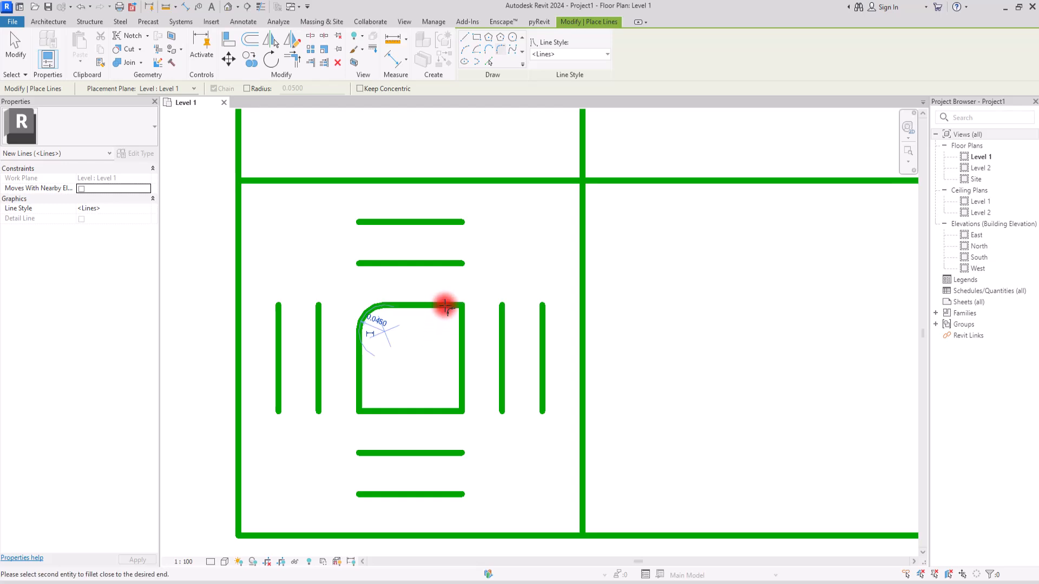
{"action": "left_click", "coordinate": [463, 325]}
{"action": "left_click", "coordinate": [457, 322]}
{"action": "left_click", "coordinate": [457, 398]}
{"action": "left_click", "coordinate": [450, 410]}
{"action": "left_click", "coordinate": [455, 395]}
{"action": "left_click", "coordinate": [373, 412]}
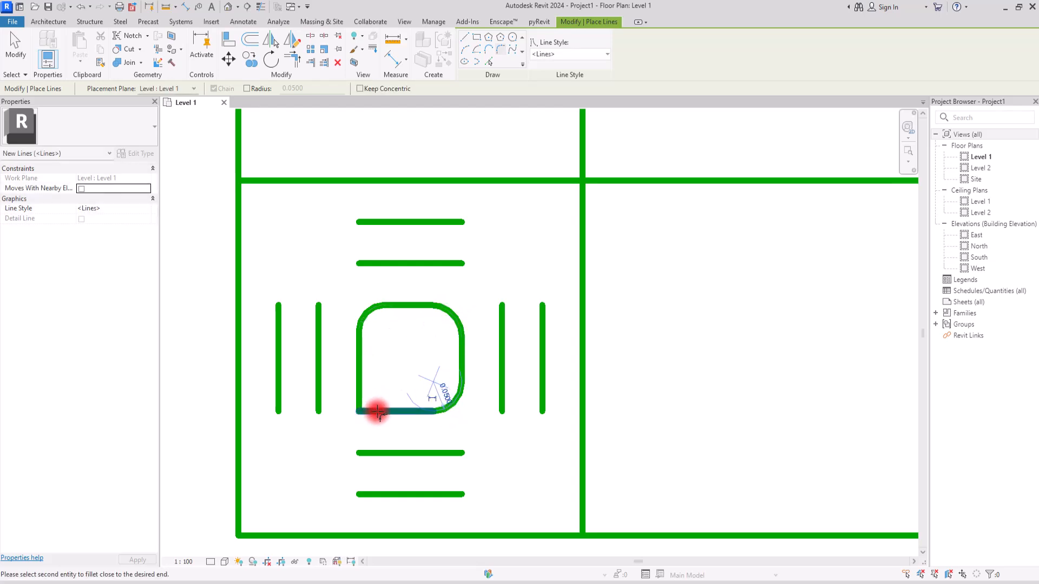
{"action": "left_click", "coordinate": [359, 393]}
{"action": "left_click", "coordinate": [368, 371]}
{"action": "key", "text": "Escape"}
Set the radius of the small square's two upper corner arcs to 0.02
{"action": "left_click", "coordinate": [366, 313]}
{"action": "left_click", "coordinate": [373, 323]}
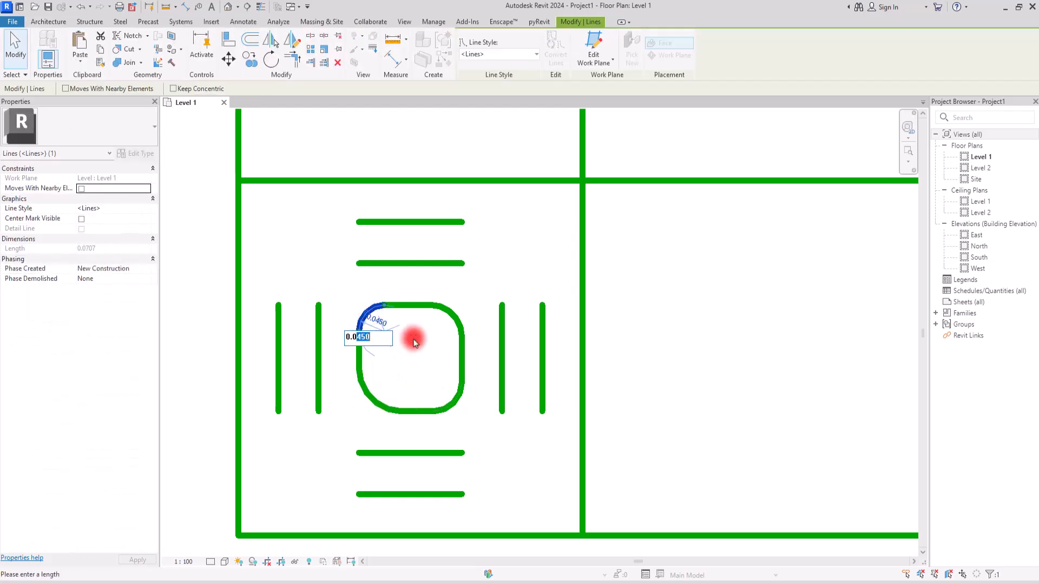
{"action": "type", "text": "3"}
{"action": "key", "text": "Return"}
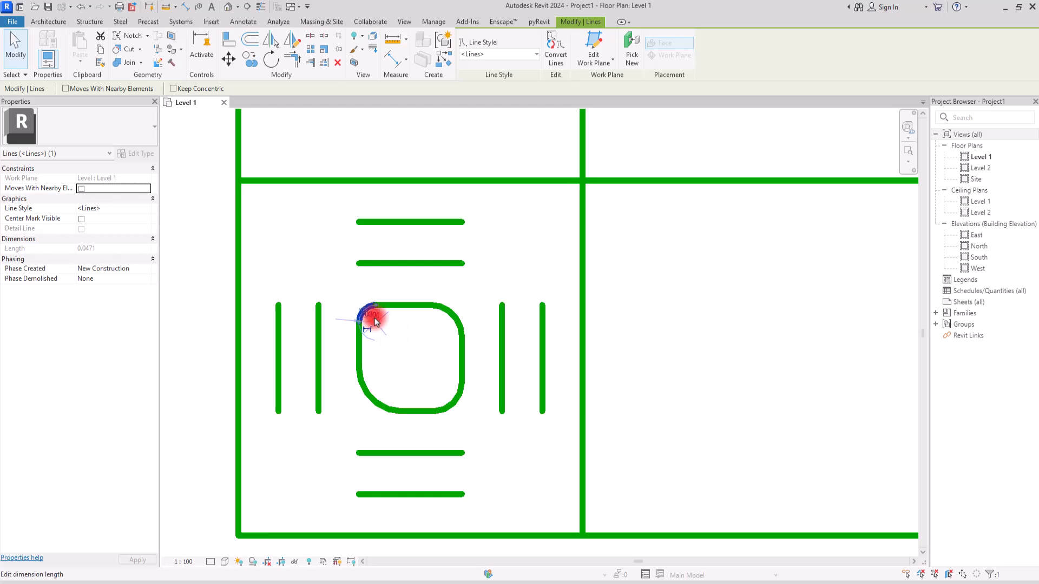
{"action": "key", "text": "Return"}
{"action": "left_click", "coordinate": [429, 348]}
{"action": "left_click", "coordinate": [445, 310]}
{"action": "left_click", "coordinate": [429, 323]}
{"action": "left_click", "coordinate": [414, 318]}
{"action": "type", "text": "0.02"}
{"action": "key", "text": "Return"}
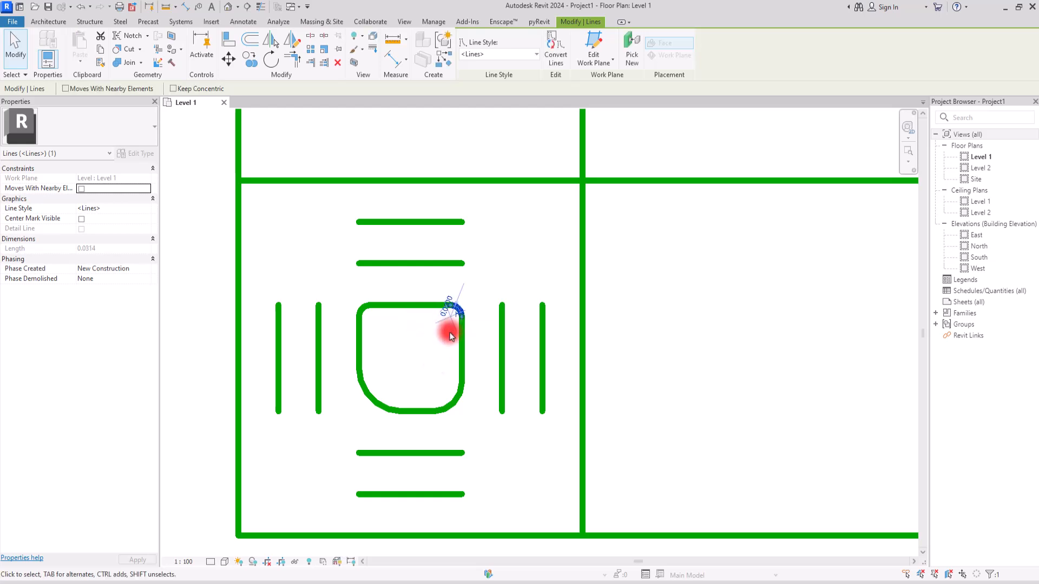
{"action": "key", "text": "Escape"}
Set the radius of the small square's lower-right and lower-left corner arcs to 0.02
{"action": "left_click", "coordinate": [457, 407]}
{"action": "left_click", "coordinate": [442, 391]}
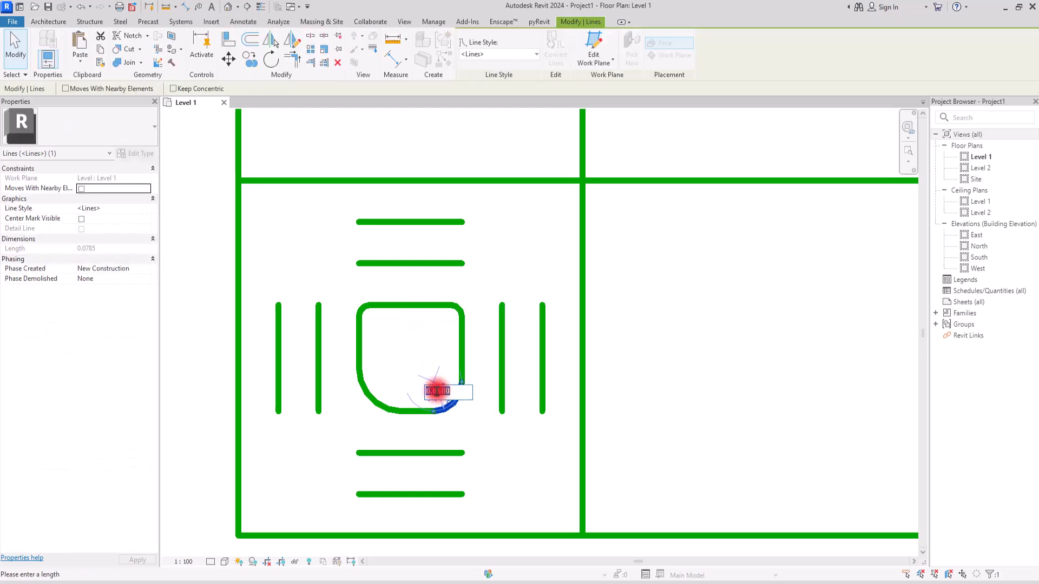
{"action": "key", "text": "Return"}
{"action": "key", "text": "Escape"}
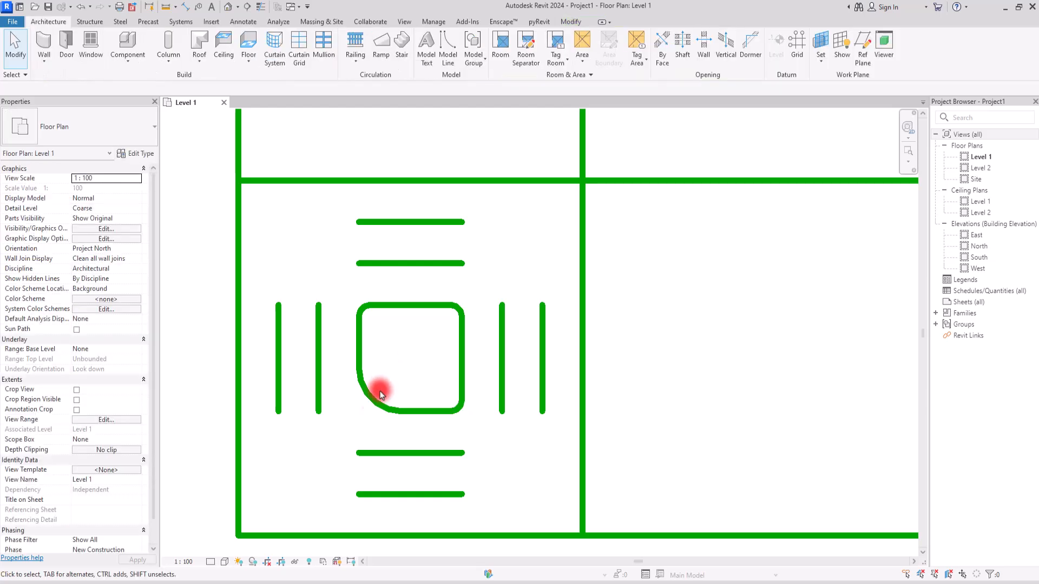
{"action": "left_click", "coordinate": [366, 394]}
{"action": "left_click", "coordinate": [387, 386]}
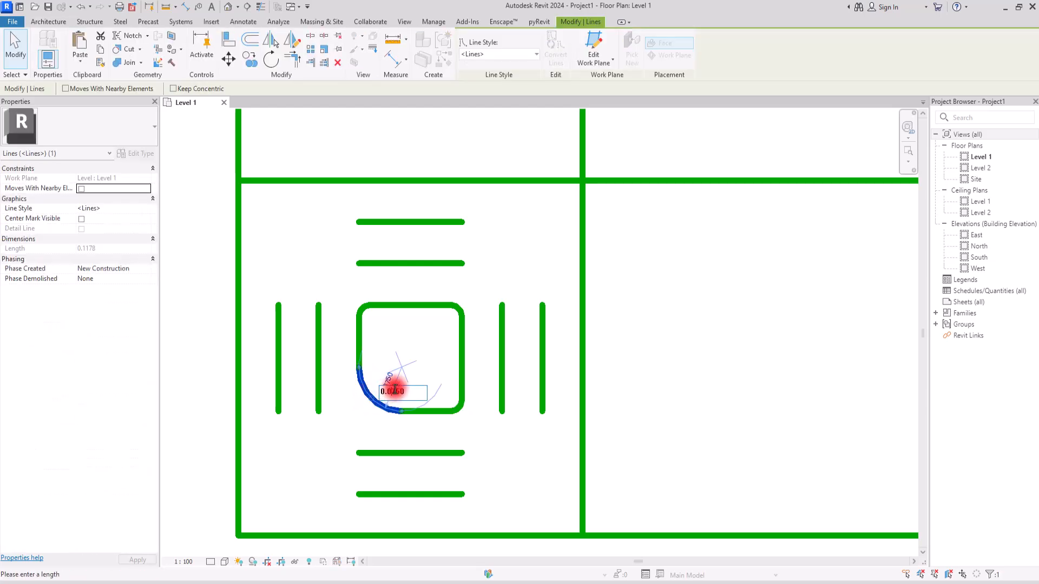
{"action": "type", "text": "2"}
{"action": "key", "text": "Return"}
{"action": "key", "text": "Escape"}
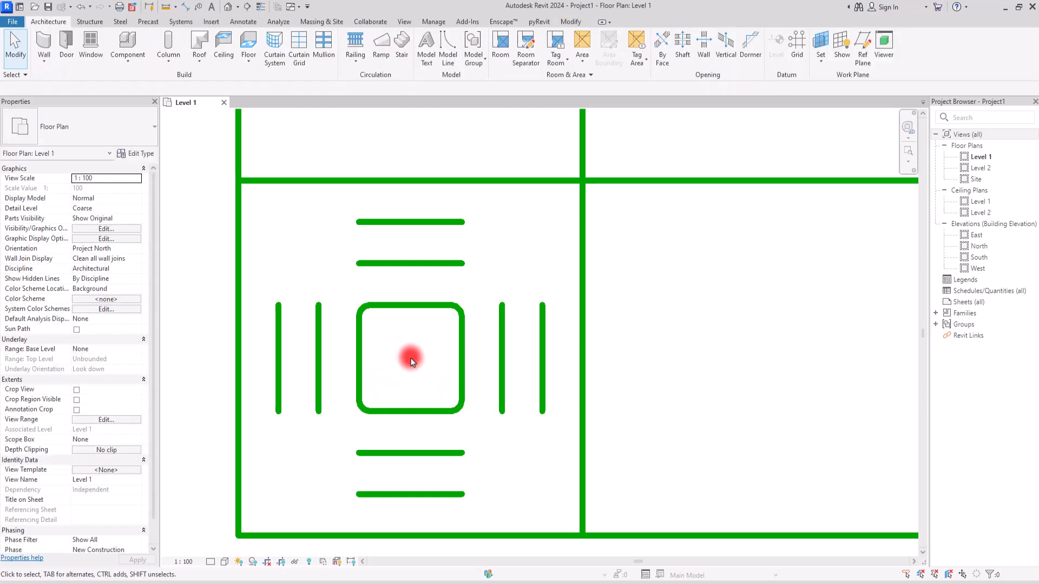
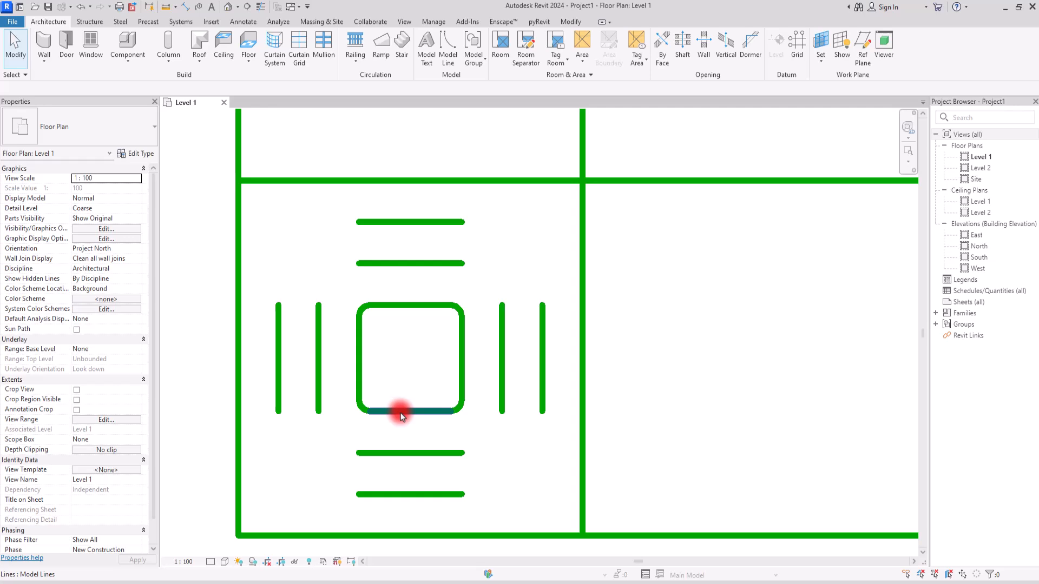
Extend the two vertical lines left of the small square upward to 0.25 and 0.32, level with the two horizontal lines above it
{"action": "left_click", "coordinate": [318, 303]}
{"action": "left_click_drag", "start_coordinate": [318, 301], "coordinate": [321, 264]}
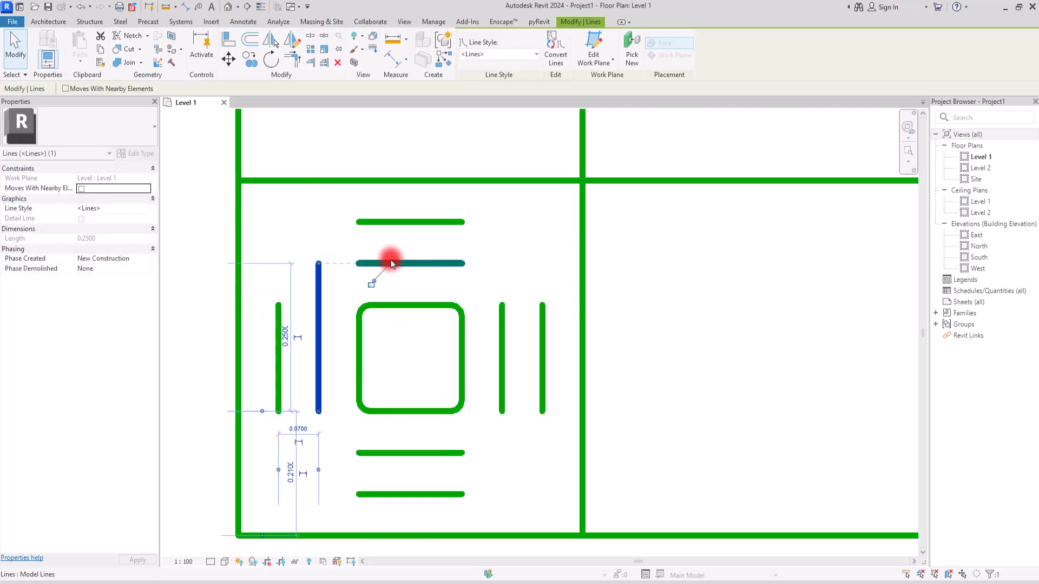
{"action": "left_click", "coordinate": [277, 306]}
{"action": "left_click_drag", "start_coordinate": [277, 304], "coordinate": [281, 226]}
{"action": "left_click", "coordinate": [309, 245]}
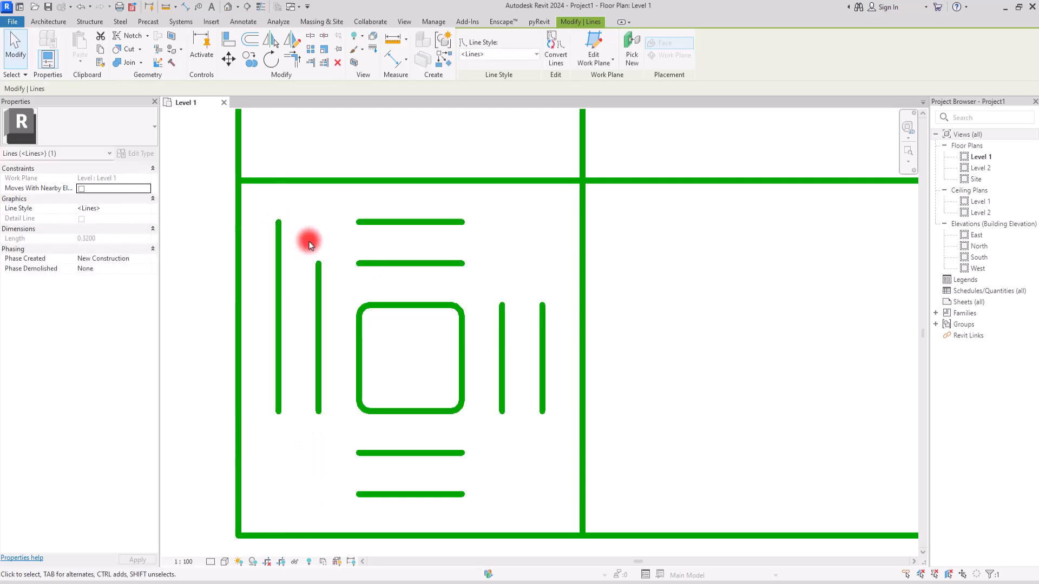
Shorten the outer square's left side to about 0.38, from the small square's bottom edge level up to just below the horizontal divider
{"action": "left_click", "coordinate": [238, 348]}
{"action": "left_click_drag", "start_coordinate": [242, 540], "coordinate": [232, 413]}
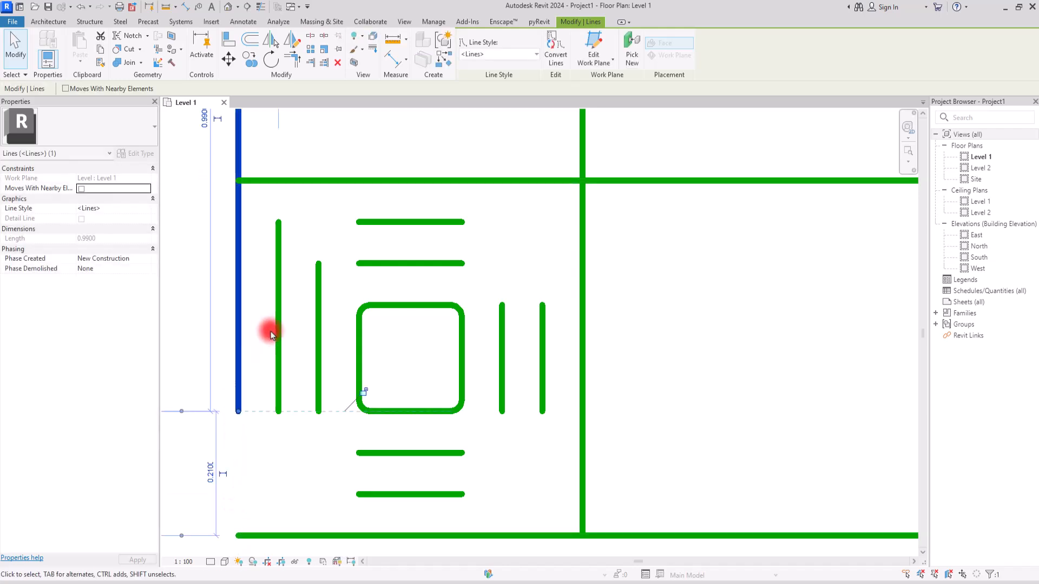
{"action": "scroll", "coordinate": [336, 383], "scroll_direction": "up", "scroll_amount": 1}
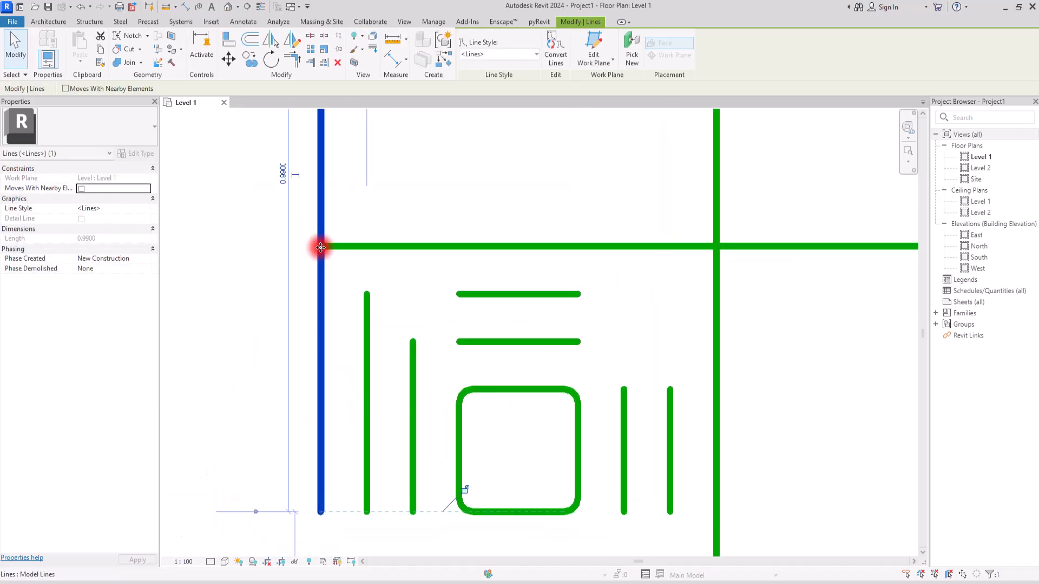
{"action": "scroll", "coordinate": [321, 247], "scroll_direction": "down", "scroll_amount": 2}
{"action": "left_click_drag", "start_coordinate": [326, 124], "coordinate": [327, 327]}
{"action": "left_click", "coordinate": [822, 567]}
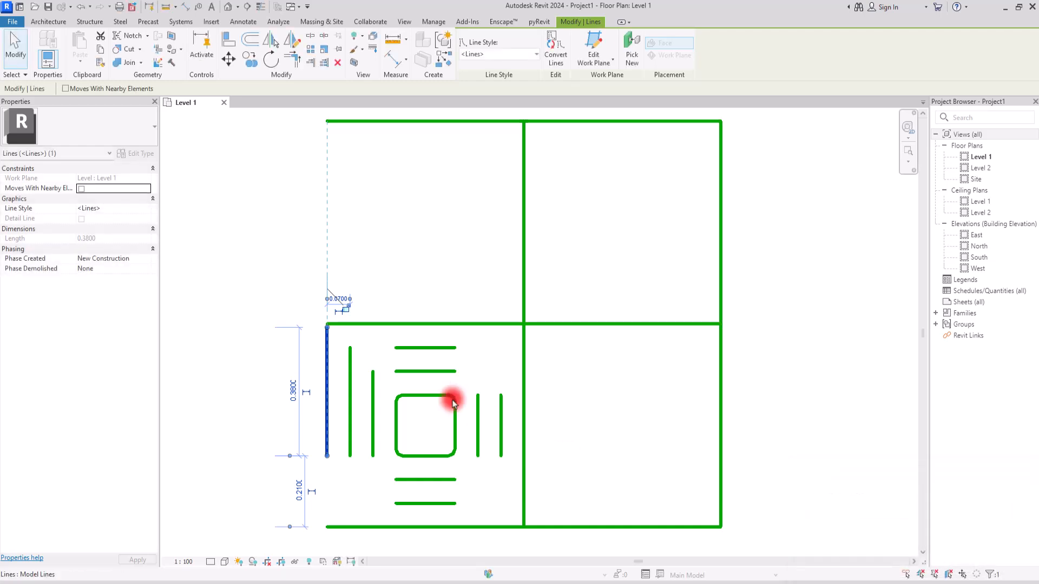
{"action": "key", "text": "Escape"}
Pull the horizontal divider's left end inward and extend the outer left line up to the divider's level
{"action": "left_click", "coordinate": [339, 323]}
{"action": "mouse_move", "coordinate": [327, 325]}
{"action": "left_mouse_down"}
{"action": "mouse_move", "coordinate": [351, 325]}
{"action": "mouse_move", "coordinate": [326, 323]}
{"action": "left_mouse_up"}
{"action": "left_click", "coordinate": [327, 340]}
{"action": "left_click", "coordinate": [297, 294]}
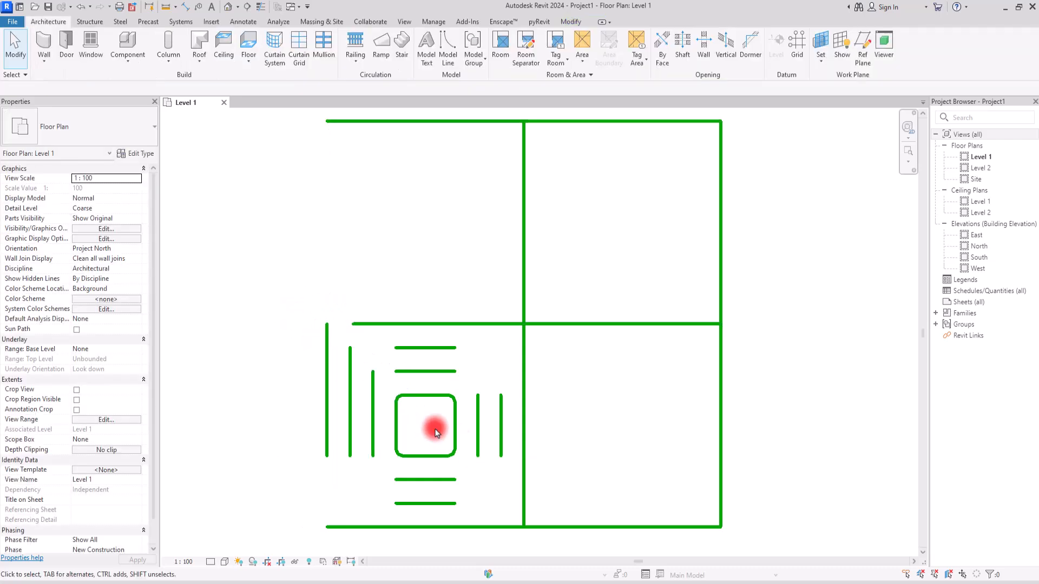
Extend the two horizontal lines above the small square rightward to 0.25 and 0.32, and start the horizontal divider at the small square's left edge
{"action": "middle_click_drag", "start_coordinate": [454, 434], "coordinate": [402, 410]}
{"action": "scroll", "coordinate": [386, 396], "scroll_direction": "up", "scroll_amount": 2}
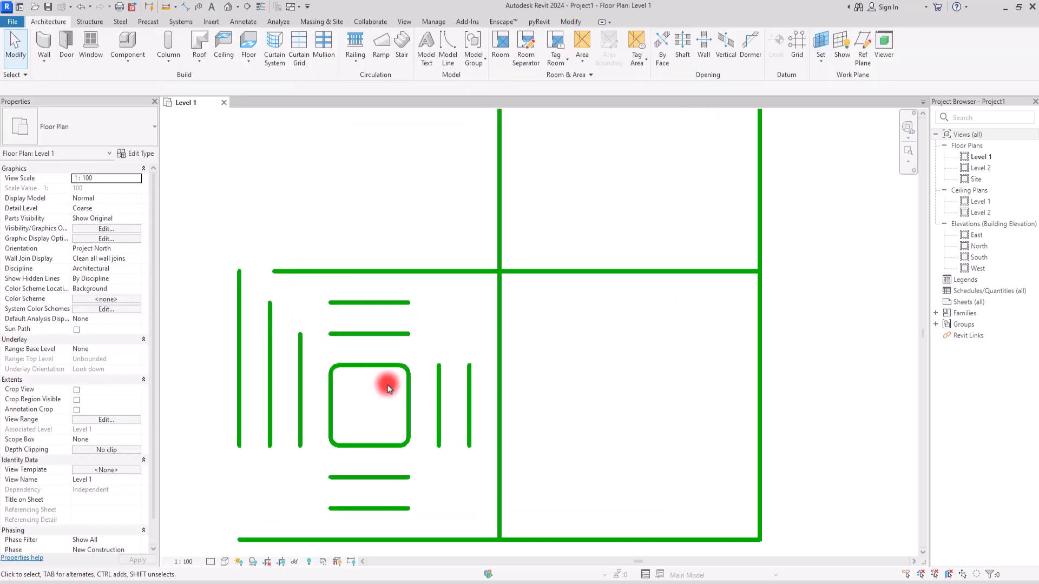
{"action": "left_click", "coordinate": [384, 333]}
{"action": "left_click_drag", "start_coordinate": [414, 338], "coordinate": [440, 335]}
{"action": "left_click", "coordinate": [339, 304]}
{"action": "left_click_drag", "start_coordinate": [409, 303], "coordinate": [469, 303]}
{"action": "left_click", "coordinate": [377, 271]}
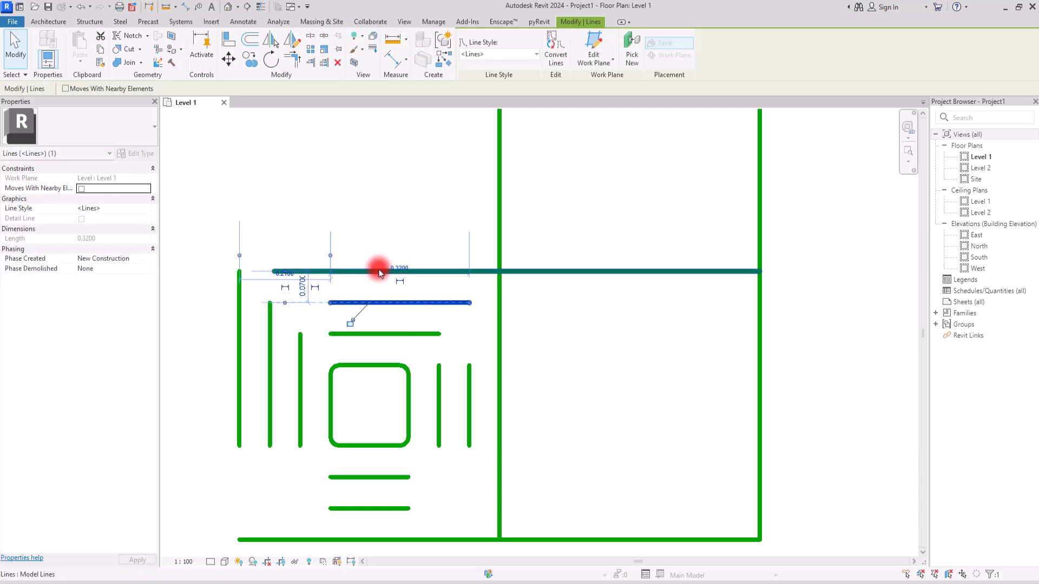
{"action": "left_click_drag", "start_coordinate": [274, 272], "coordinate": [329, 271]}
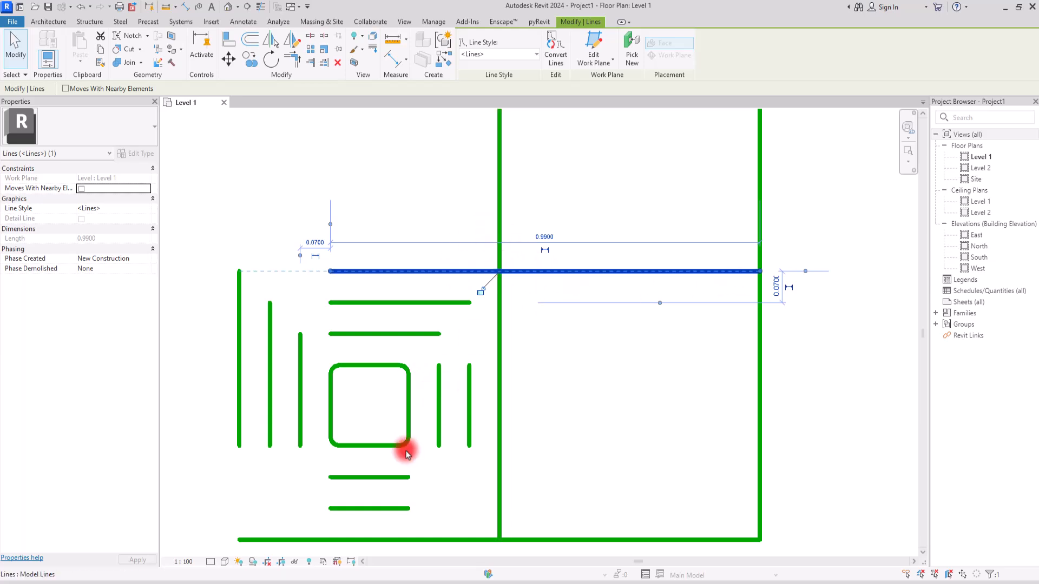
Extend the two vertical lines right of the small square downward, level with the two horizontal lines below it
{"action": "middle_click_drag", "start_coordinate": [413, 416], "coordinate": [425, 371]}
{"action": "left_click", "coordinate": [449, 346]}
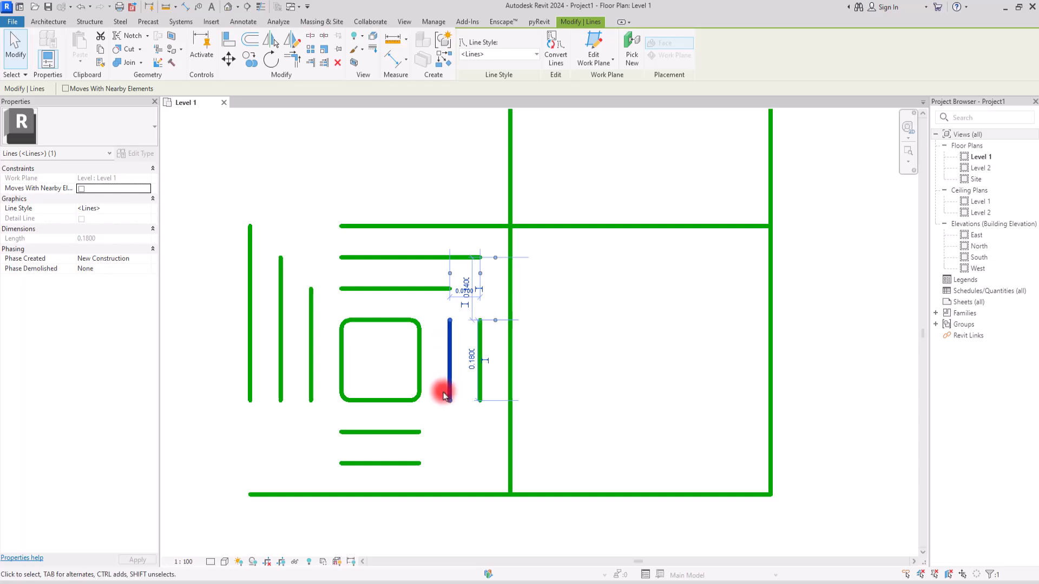
{"action": "left_click_drag", "start_coordinate": [448, 401], "coordinate": [448, 433]}
{"action": "left_click", "coordinate": [532, 396]}
{"action": "left_click", "coordinate": [480, 357]}
{"action": "left_click_drag", "start_coordinate": [480, 402], "coordinate": [476, 464]}
{"action": "left_click", "coordinate": [596, 487]}
{"action": "left_click", "coordinate": [507, 459]}
{"action": "key", "text": "Escape"}
Shorten the outer square's bottom side to 0.39, ending at the small square's right edge, and unjoin the connected elements
{"action": "left_click", "coordinate": [376, 493]}
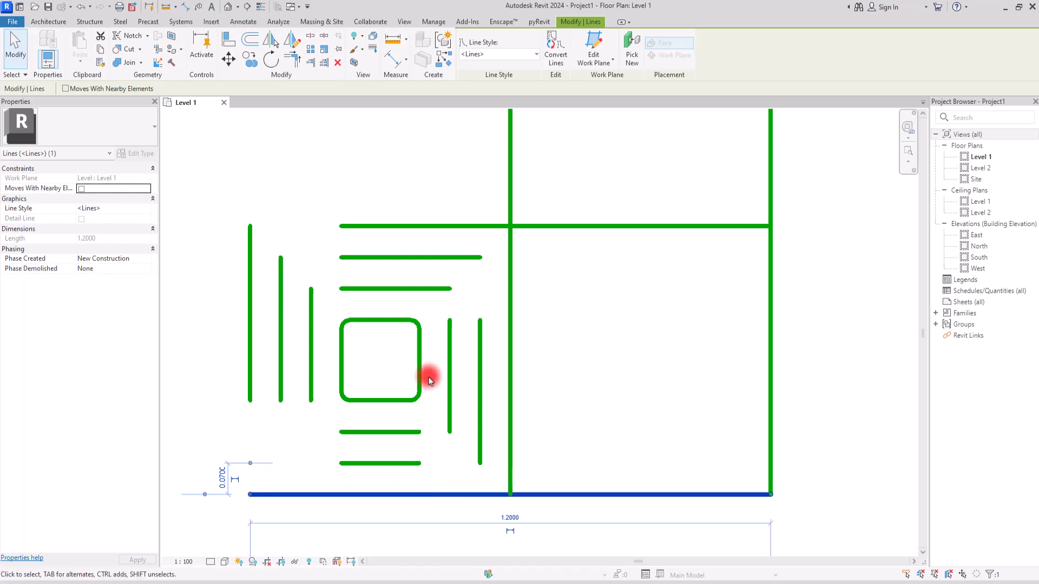
{"action": "left_click_drag", "start_coordinate": [770, 494], "coordinate": [419, 494]}
{"action": "left_click", "coordinate": [841, 567]}
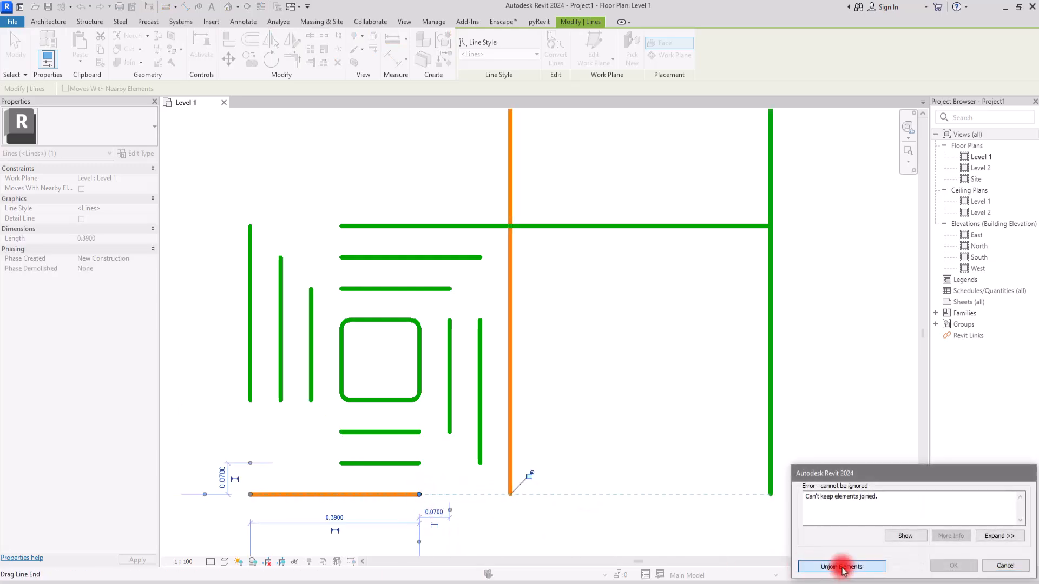
{"action": "left_click", "coordinate": [657, 411]}
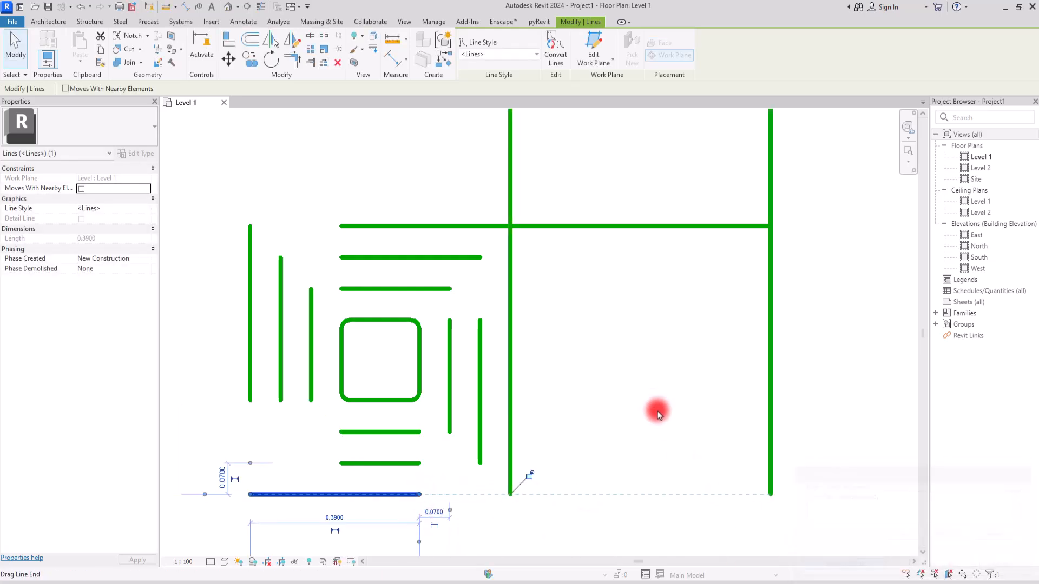
Shorten the horizontal divider so its right end stops at the vertical divider
{"action": "left_click", "coordinate": [509, 436]}
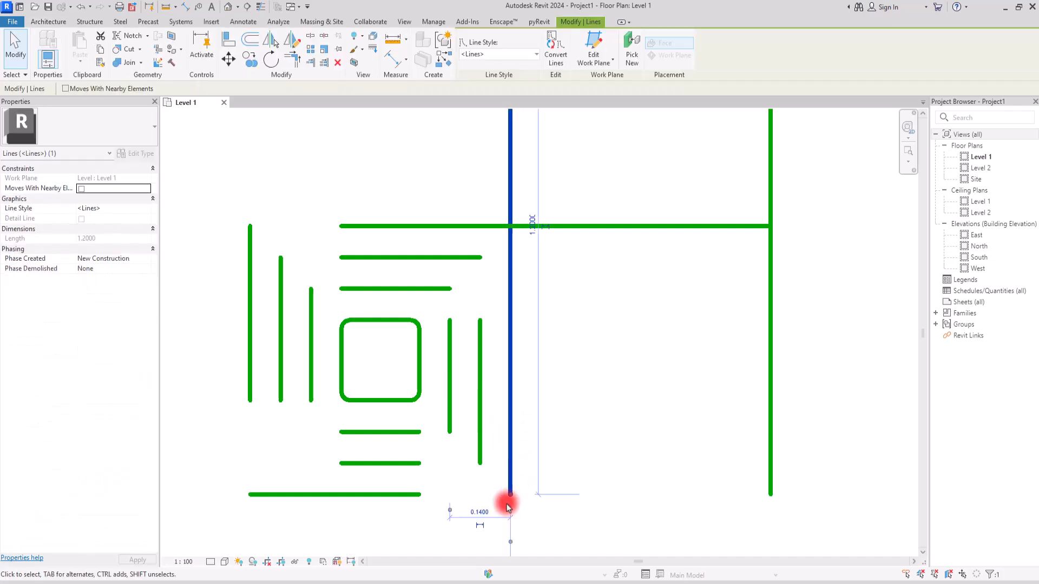
{"action": "left_click", "coordinate": [596, 377]}
{"action": "left_click", "coordinate": [658, 226]}
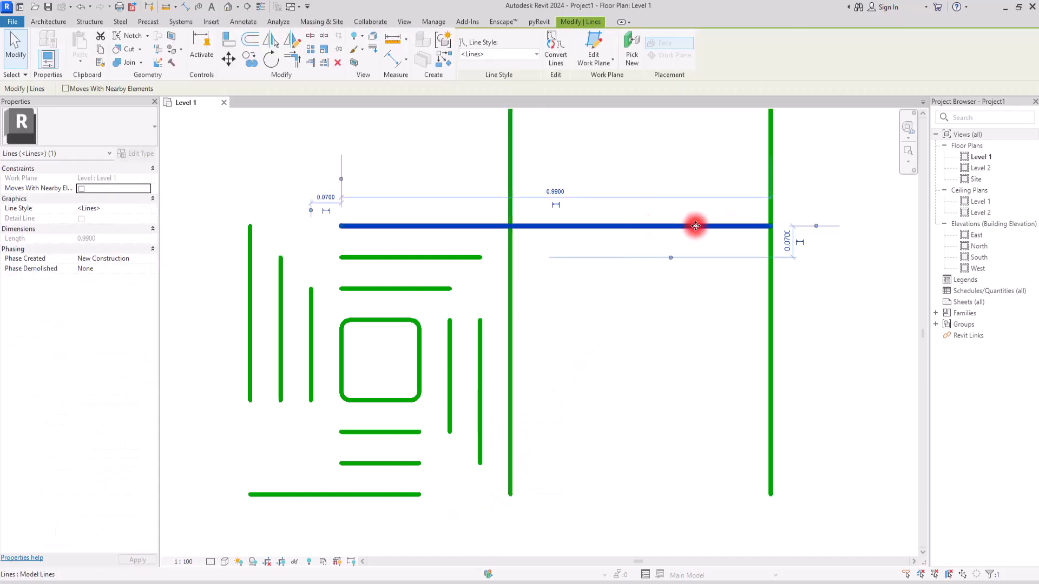
{"action": "left_click_drag", "start_coordinate": [771, 228], "coordinate": [510, 227]}
{"action": "left_click", "coordinate": [510, 262]}
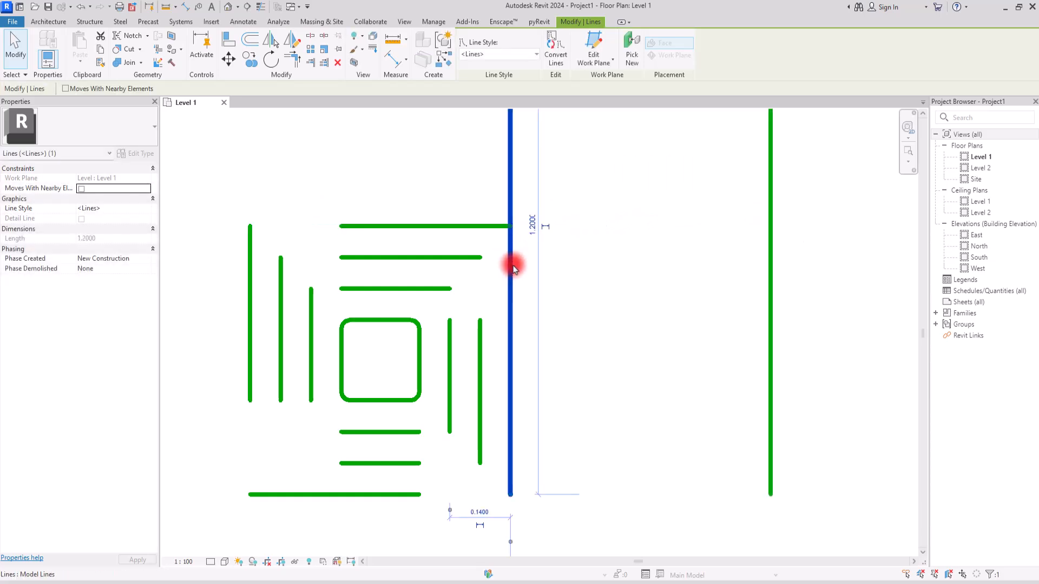
{"action": "left_click", "coordinate": [613, 347]}
Mirror a copy of all the lower-left quarter's motif lines upward about an axis drawn along the horizontal divider
{"action": "scroll", "coordinate": [611, 344], "scroll_direction": "down", "scroll_amount": 3}
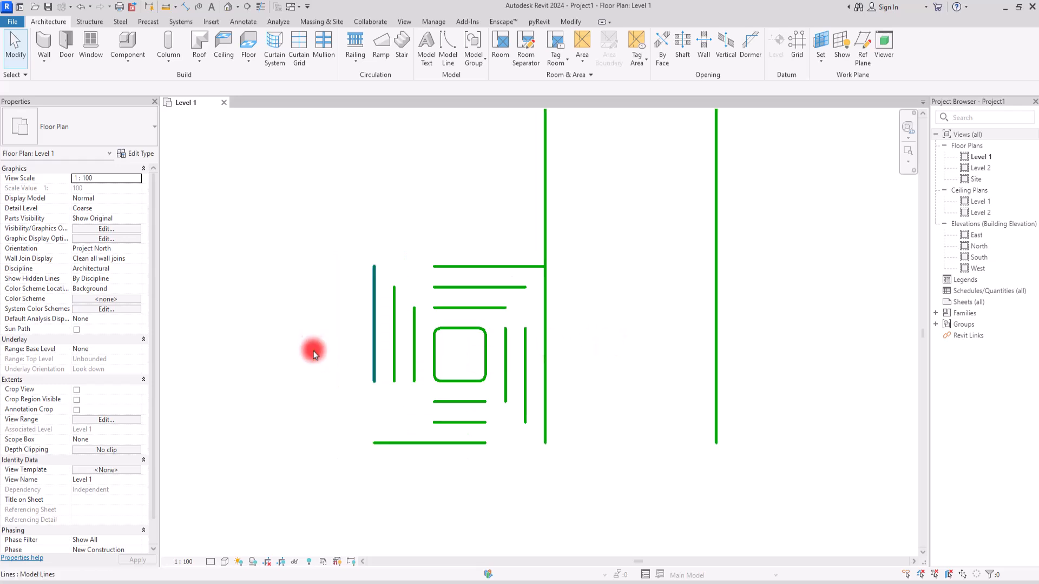
{"action": "middle_click_drag", "start_coordinate": [604, 324], "coordinate": [547, 399]}
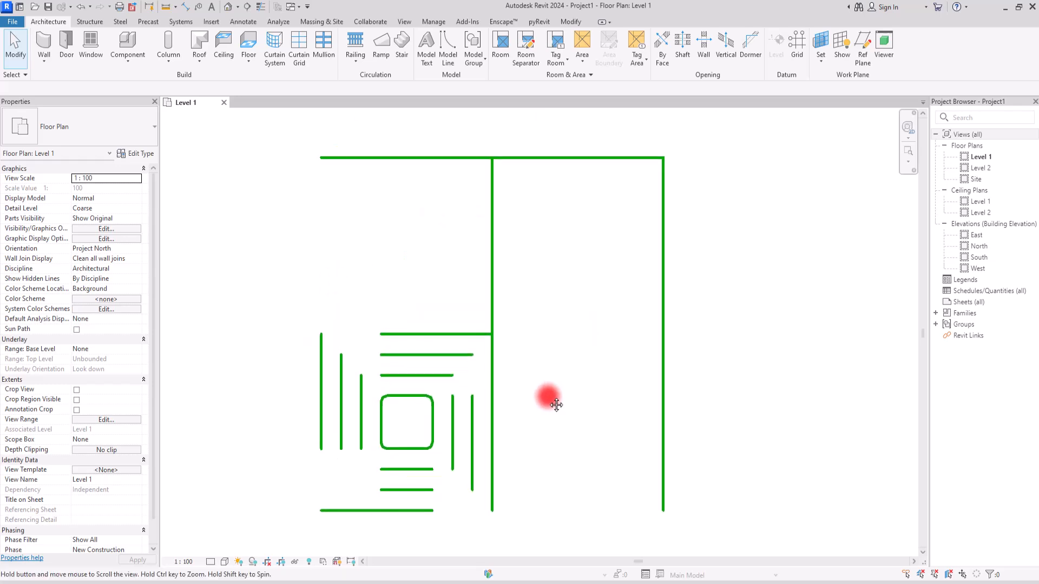
{"action": "left_click_drag", "start_coordinate": [466, 280], "coordinate": [299, 520]}
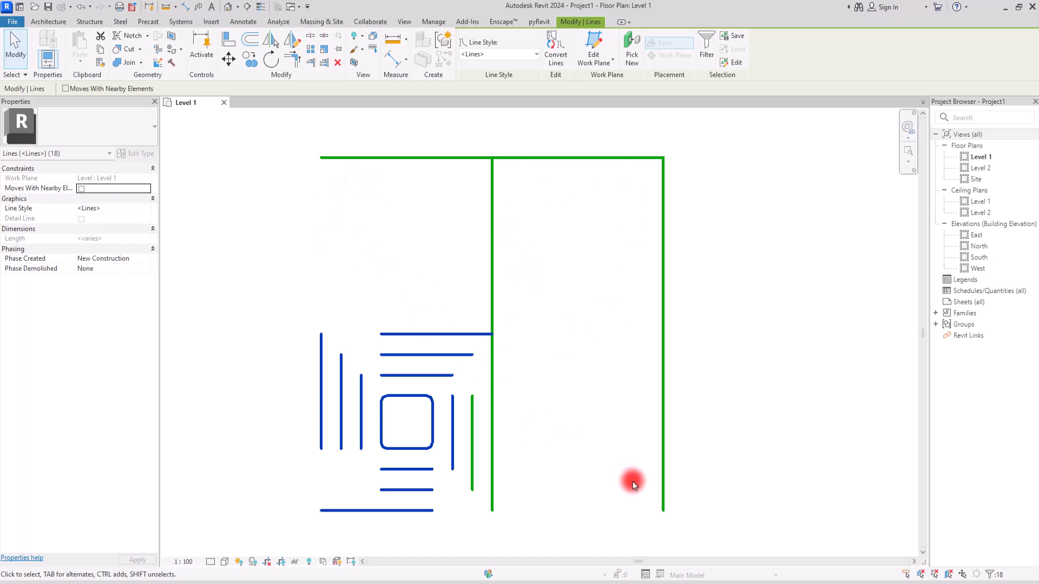
{"action": "left_click_drag", "start_coordinate": [262, 266], "coordinate": [524, 542]}
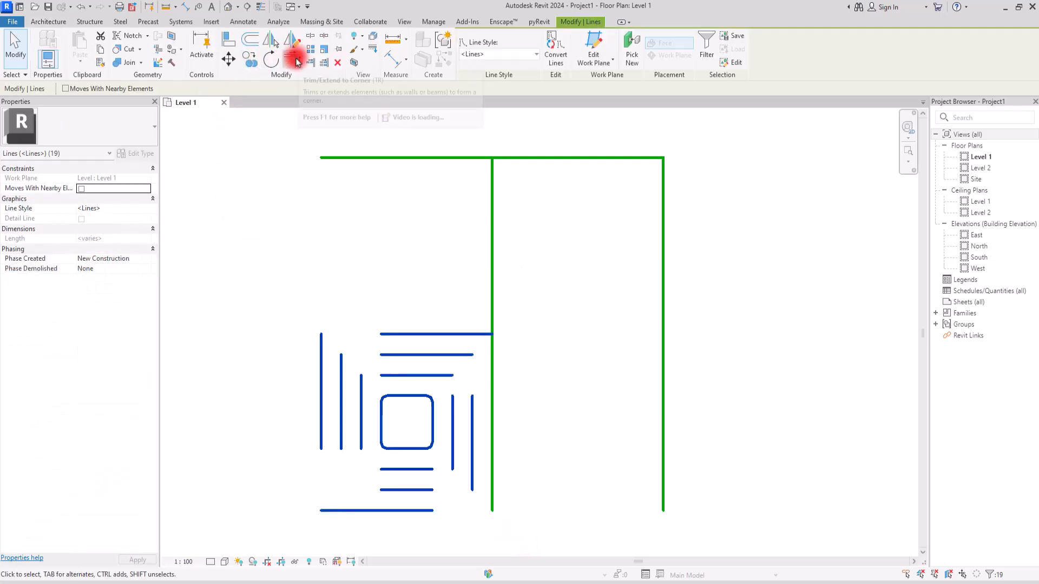
{"action": "left_click", "coordinate": [291, 42]}
{"action": "left_click", "coordinate": [391, 334]}
{"action": "left_click", "coordinate": [540, 332]}
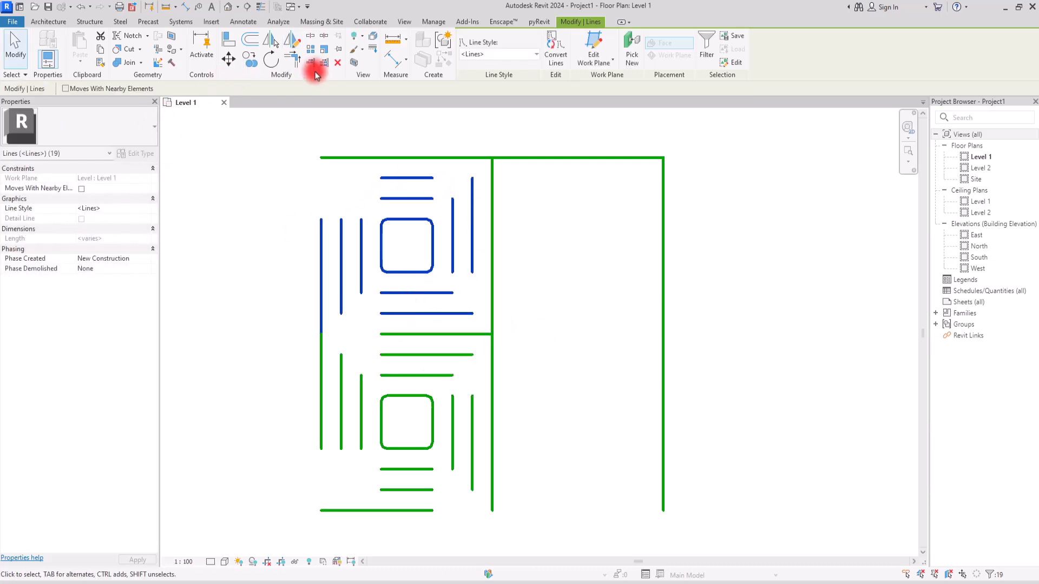
Mirror a copy of the upper-left motif into the upper-right quarter about an axis drawn along the vertical divider
{"action": "left_click", "coordinate": [295, 45]}
{"action": "left_click", "coordinate": [492, 198]}
{"action": "left_click", "coordinate": [492, 293]}
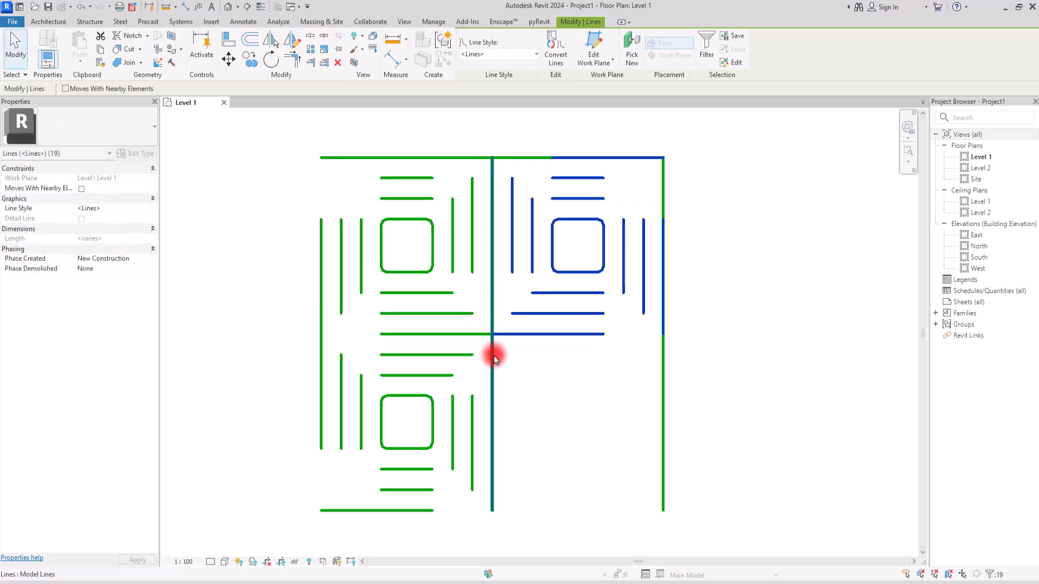
Delete the intermediate motif copy in the upper-left quarter
{"action": "left_click", "coordinate": [424, 243]}
{"action": "left_click_drag", "start_coordinate": [480, 173], "coordinate": [297, 294]}
{"action": "key", "text": "Delete"}
{"action": "left_click", "coordinate": [436, 226]}
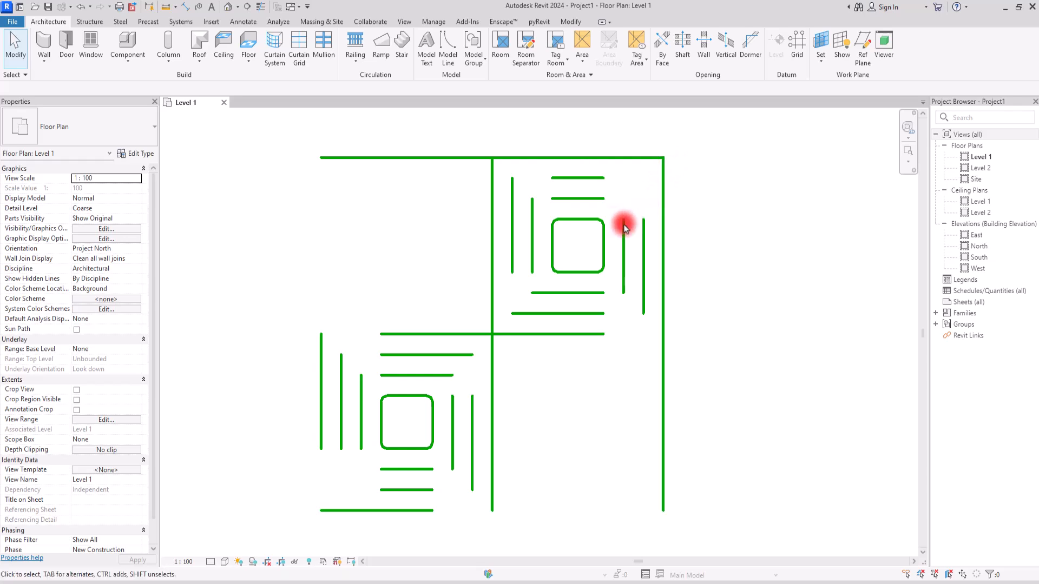
Extend the two horizontal lines below the lower-left small square leftward to align with the two vertical lines beside it
{"action": "left_click", "coordinate": [408, 489]}
{"action": "left_click_drag", "start_coordinate": [381, 490], "coordinate": [360, 470]}
{"action": "left_click", "coordinate": [384, 469]}
{"action": "left_click", "coordinate": [246, 293]}
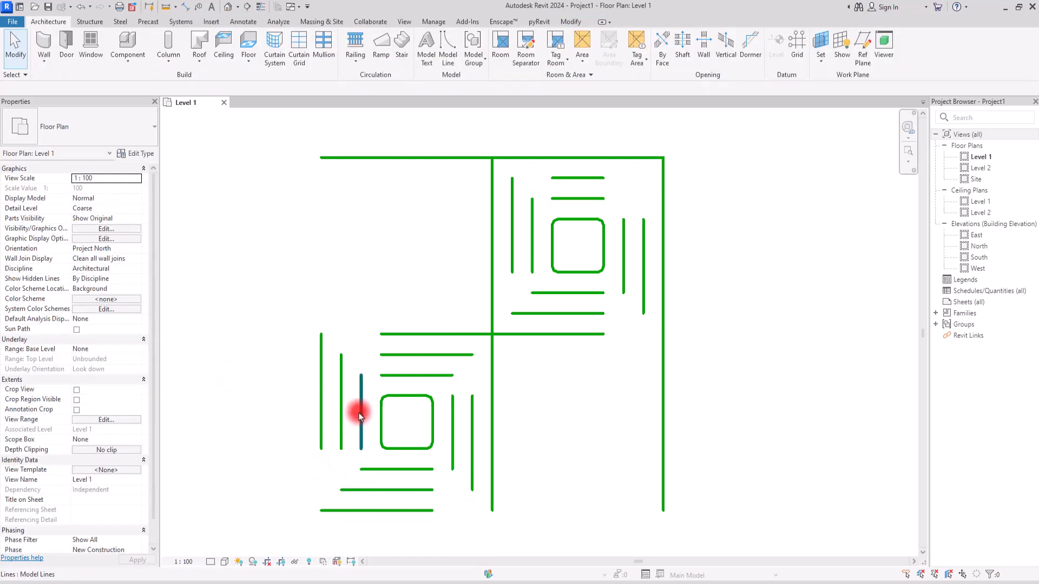
Extend the two horizontal lines above the upper-right small square rightward to align with the vertical lines beside it, deleting the accidental dimension
{"action": "left_click", "coordinate": [596, 199]}
{"action": "left_click_drag", "start_coordinate": [605, 199], "coordinate": [624, 199]}
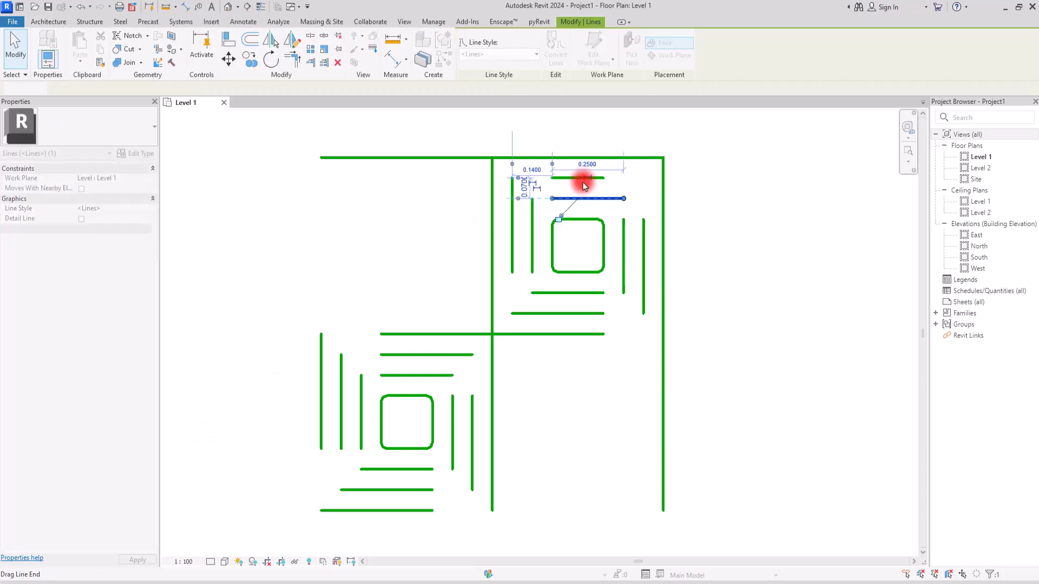
{"action": "left_click", "coordinate": [581, 179]}
{"action": "left_click", "coordinate": [696, 198]}
{"action": "left_click", "coordinate": [642, 169]}
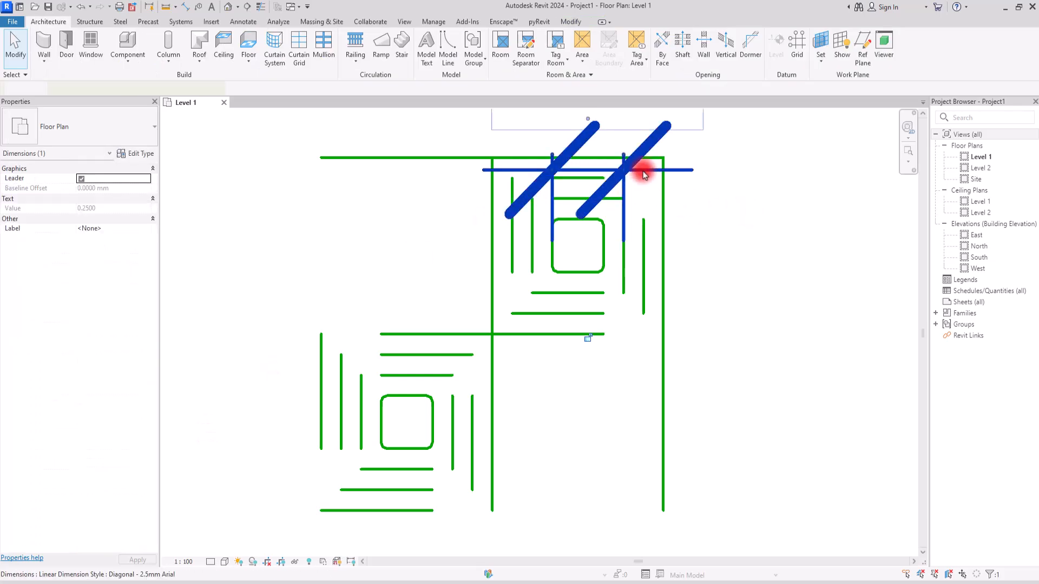
{"action": "key", "text": "Delete"}
{"action": "left_click", "coordinate": [594, 177]}
{"action": "left_click_drag", "start_coordinate": [605, 178], "coordinate": [644, 177]}
{"action": "left_click", "coordinate": [593, 263]}
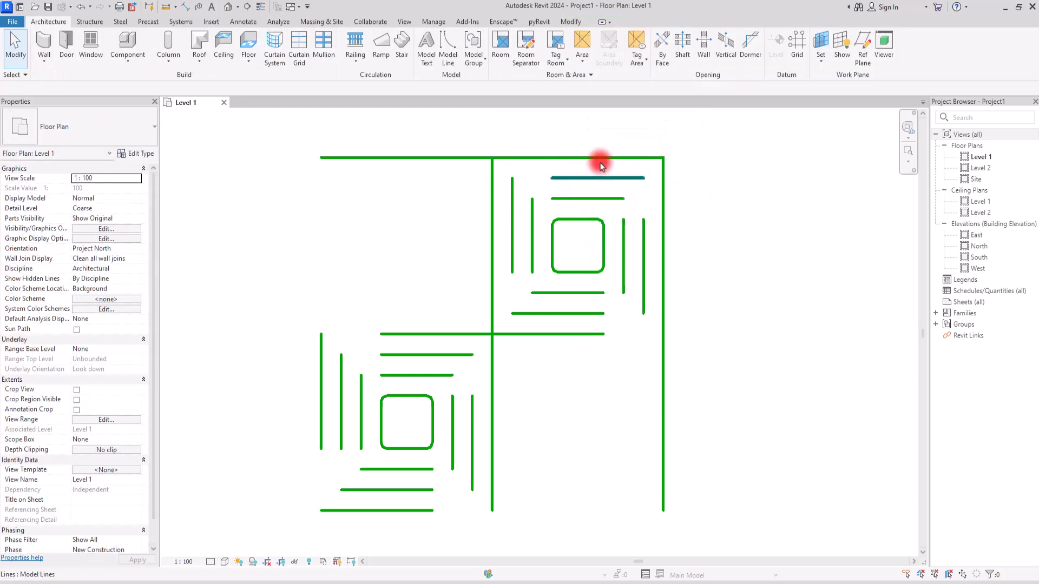
Delete the long horizontal guide line along the upper edge, keeping the short line above the upper-right motif
{"action": "left_click", "coordinate": [599, 158]}
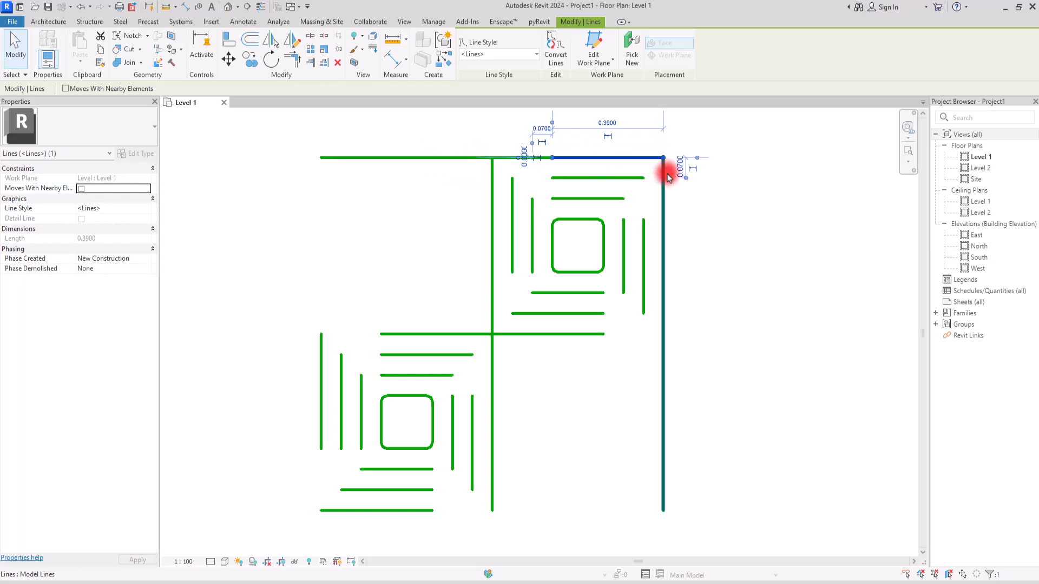
{"action": "left_click", "coordinate": [408, 158]}
{"action": "key", "text": "Escape"}
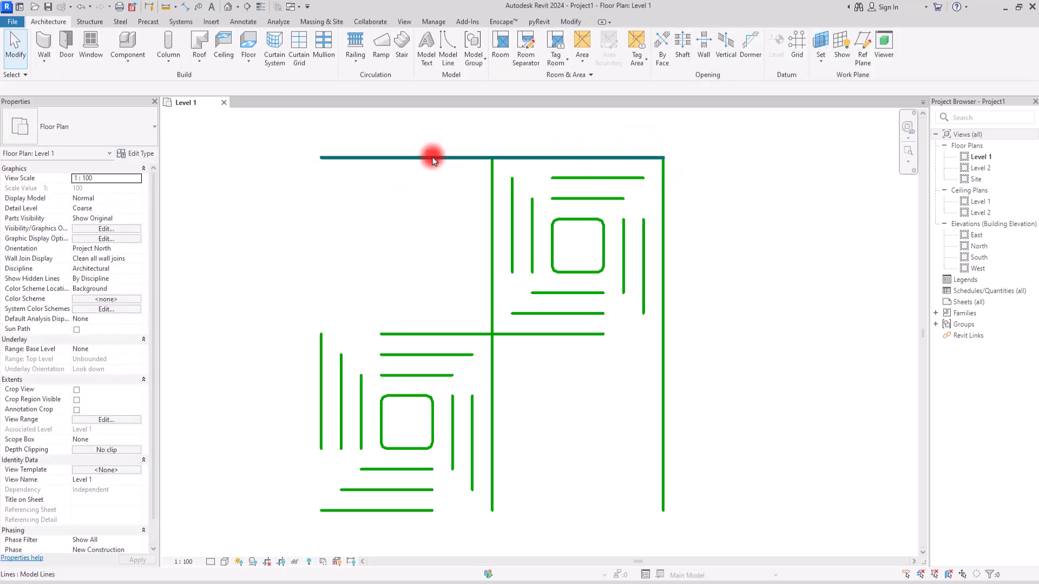
{"action": "left_click", "coordinate": [454, 159]}
{"action": "key", "text": "Delete"}
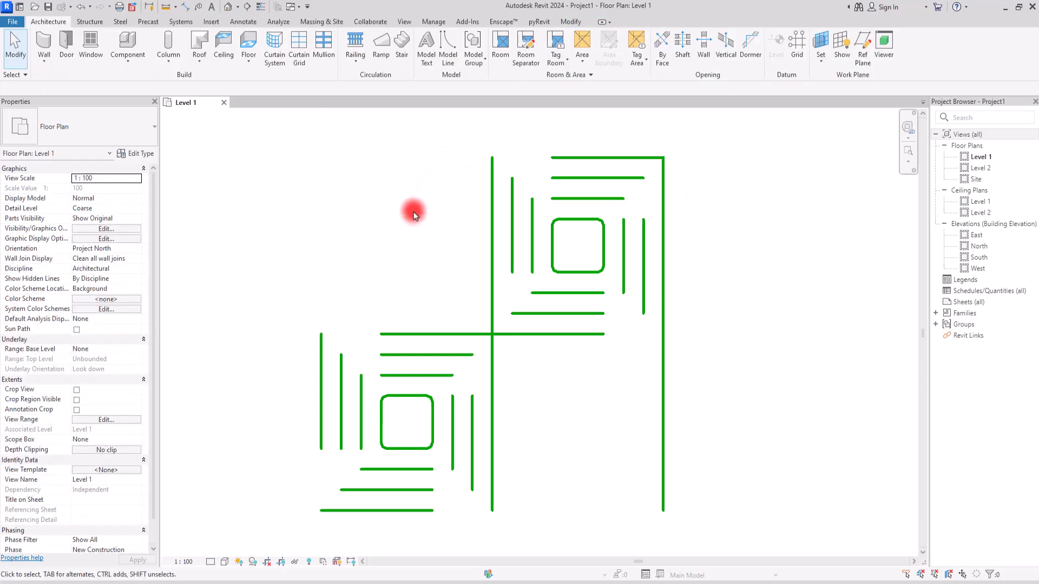
Split the 1.2 central vertical divider beside the upper-right motif
{"action": "left_click", "coordinate": [491, 248]}
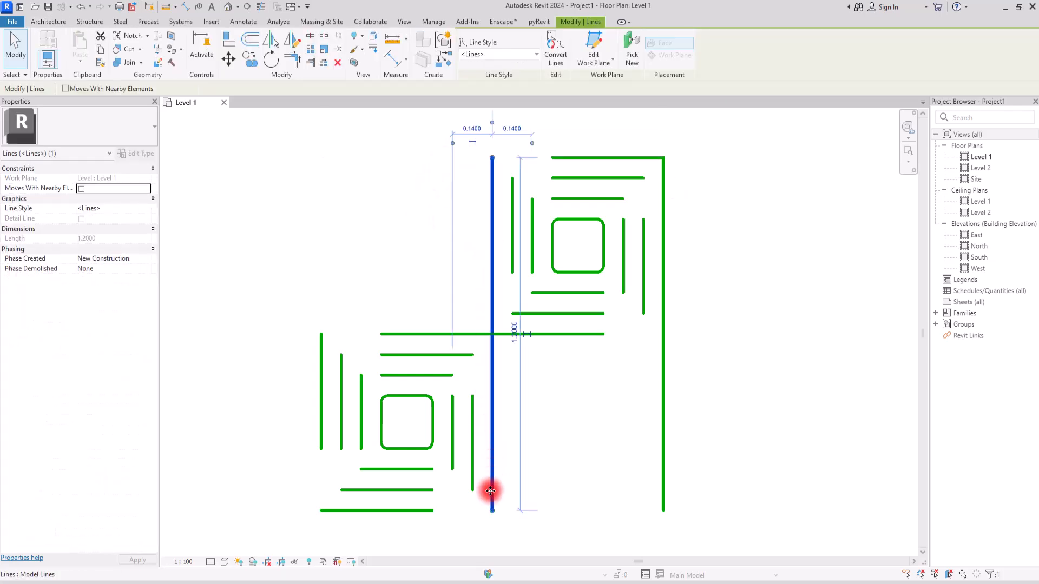
{"action": "mouse_move", "coordinate": [492, 157]}
{"action": "left_mouse_down"}
{"action": "mouse_move", "coordinate": [487, 184]}
{"action": "mouse_move", "coordinate": [486, 156]}
{"action": "left_mouse_up"}
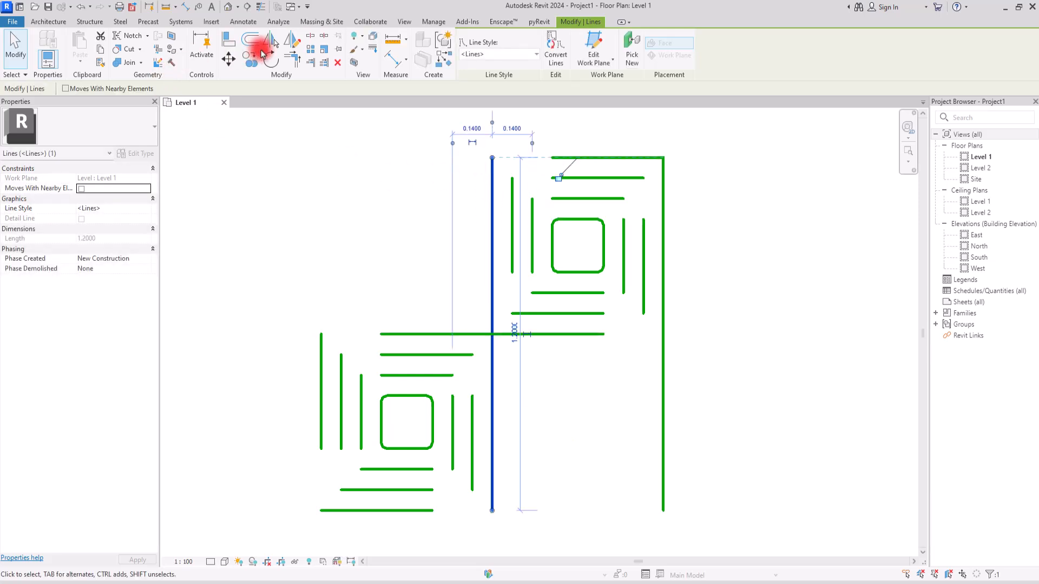
{"action": "left_click", "coordinate": [310, 37]}
{"action": "left_click", "coordinate": [491, 272]}
{"action": "key", "text": "Escape"}
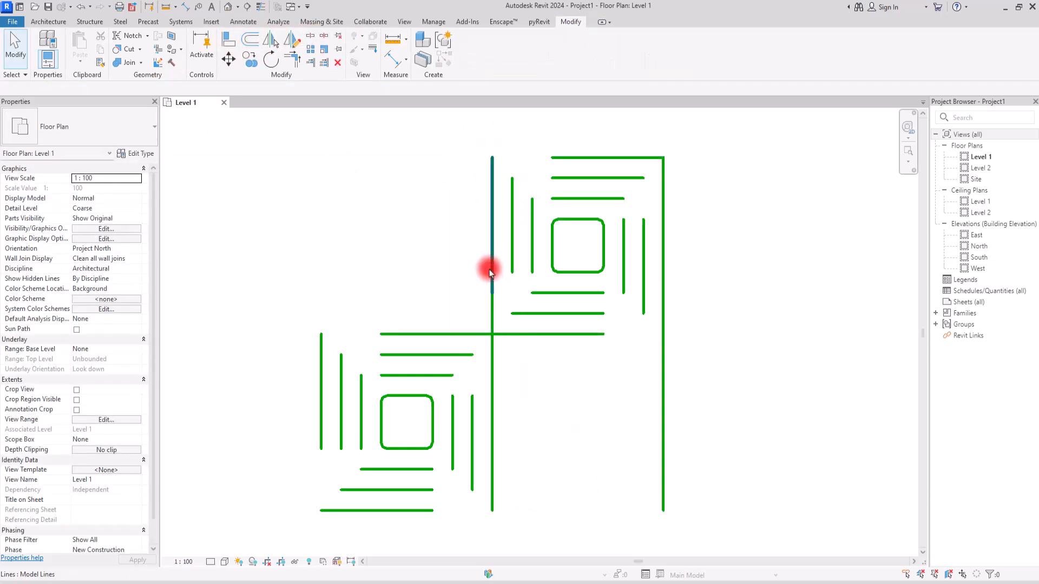
Shorten the lower piece of the central divider to the 0.39 line beside the lower-left motif, unjoining the connected elements
{"action": "left_click", "coordinate": [490, 269]}
{"action": "left_click_drag", "start_coordinate": [492, 292], "coordinate": [492, 396]}
{"action": "left_click", "coordinate": [473, 313]}
{"action": "left_click", "coordinate": [492, 307]}
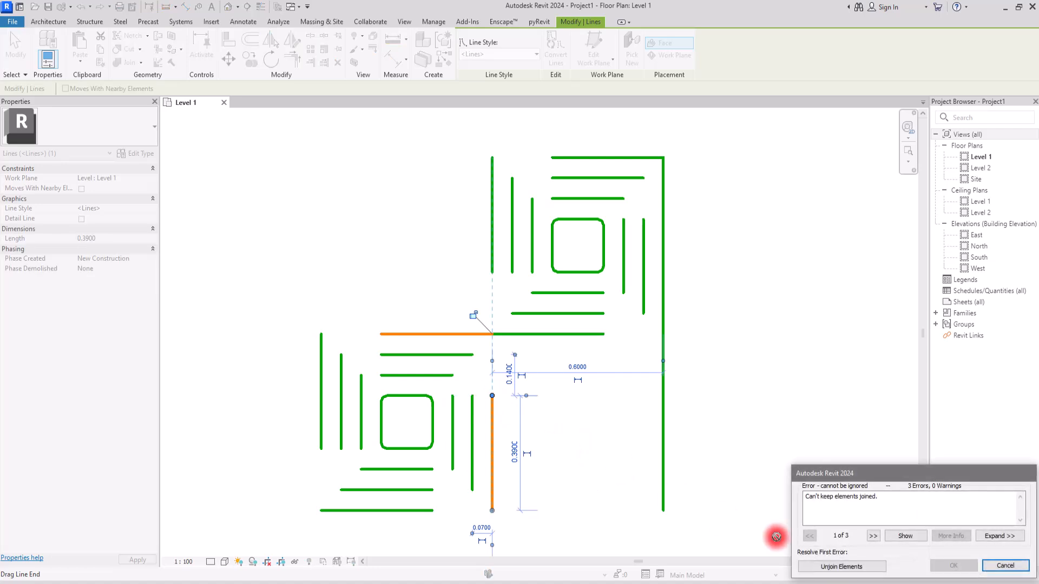
{"action": "left_click", "coordinate": [878, 567]}
{"action": "left_click", "coordinate": [636, 475]}
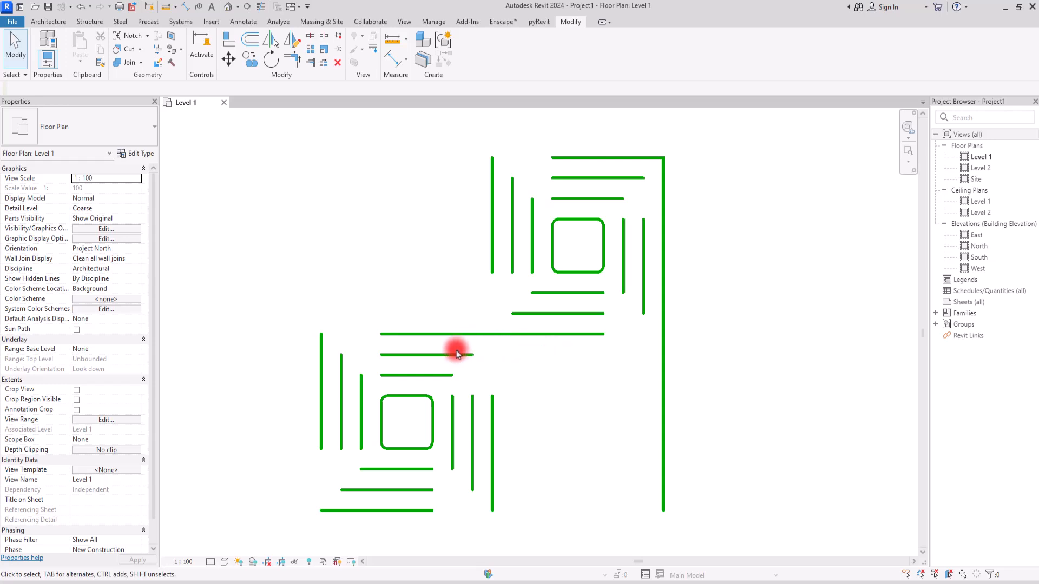
Delete the horizontal segment below the upper-right motif and extend the adjoining lower-left line across it as one 0.78 line
{"action": "left_click", "coordinate": [499, 335]}
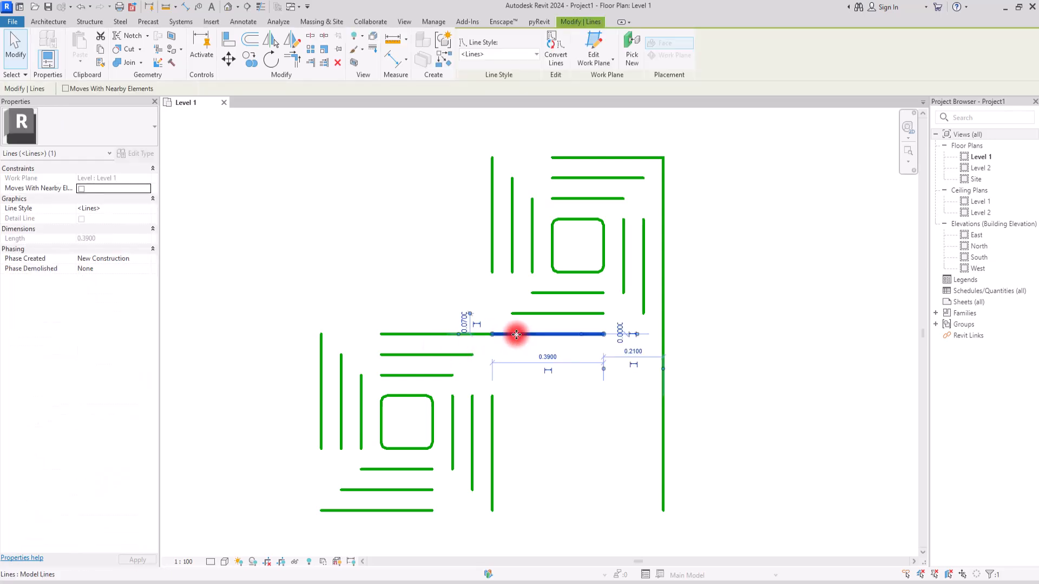
{"action": "key", "text": "Delete"}
{"action": "left_click", "coordinate": [481, 334]}
{"action": "left_click_drag", "start_coordinate": [489, 332], "coordinate": [604, 333]}
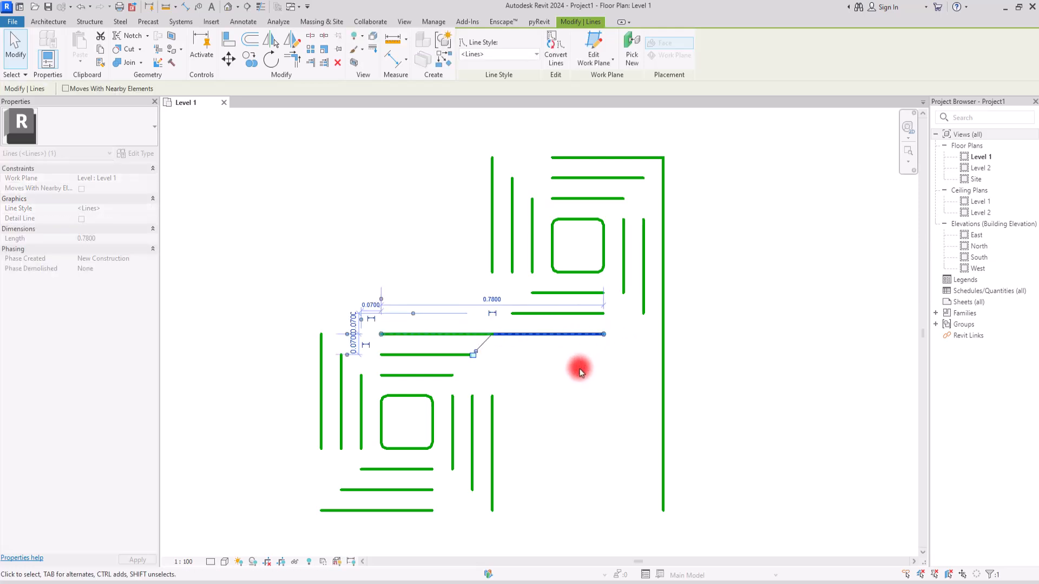
{"action": "left_click", "coordinate": [580, 370]}
{"action": "left_click", "coordinate": [442, 337]}
{"action": "left_click", "coordinate": [309, 271]}
{"action": "left_click_drag", "start_coordinate": [313, 268], "coordinate": [514, 352]}
{"action": "left_click", "coordinate": [490, 349]}
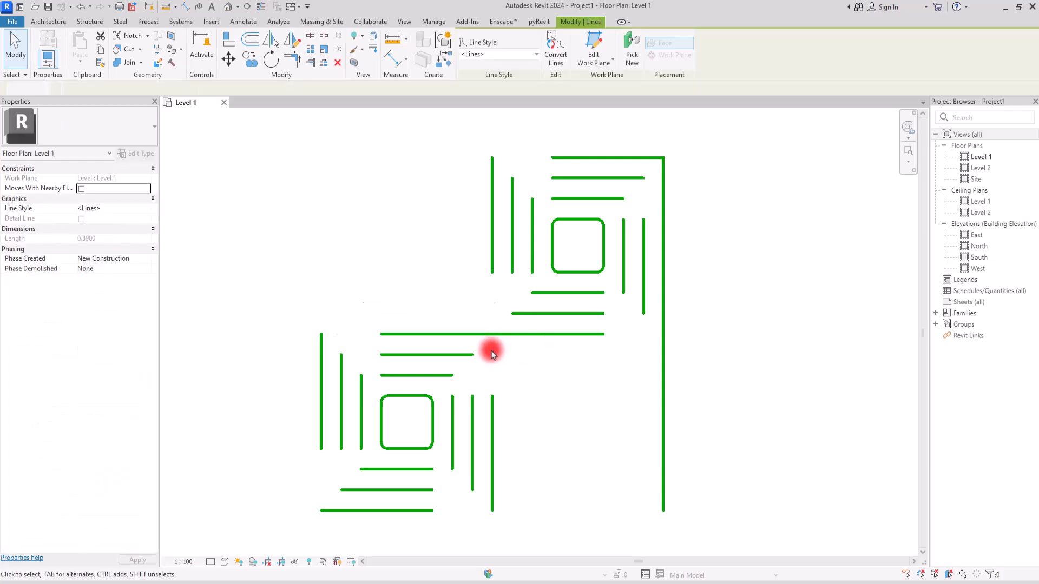
{"action": "left_click", "coordinate": [450, 336]}
{"action": "left_click", "coordinate": [539, 385]}
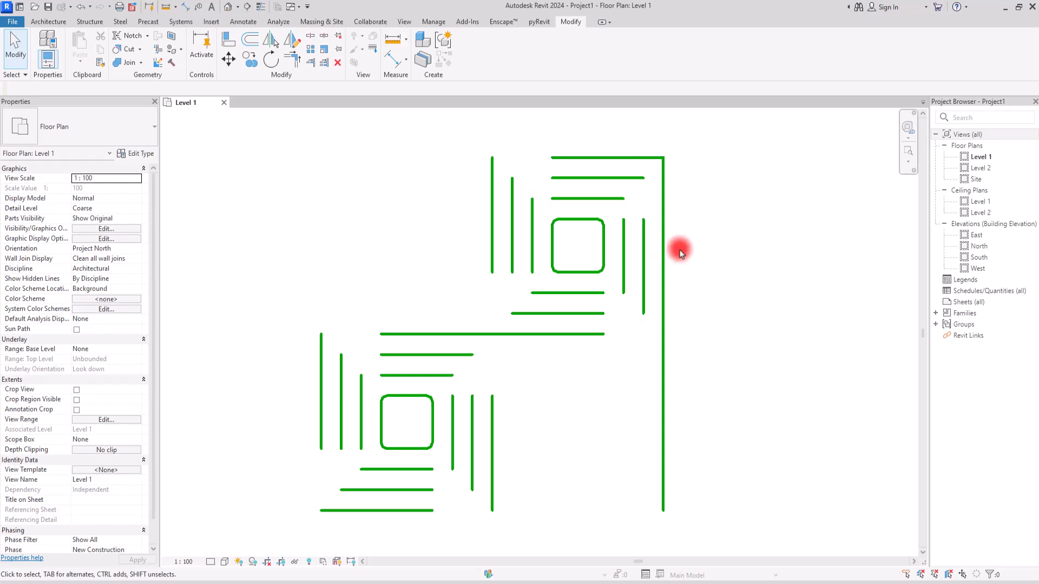
Delete the full-height 1.2 vertical guide line along the right edge, keeping the short line beside the upper-right motif
{"action": "left_click", "coordinate": [664, 269]}
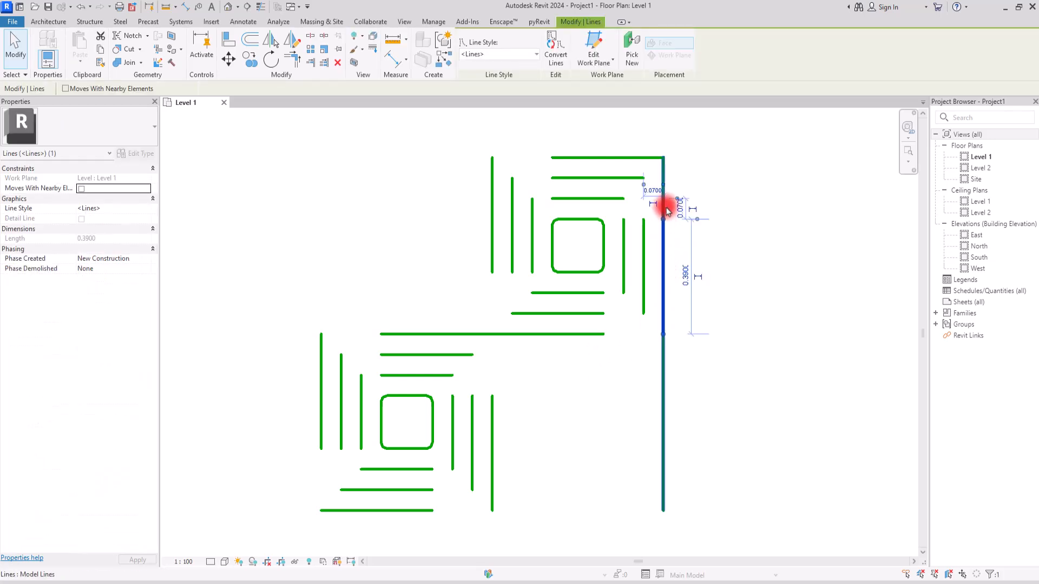
{"action": "left_click", "coordinate": [663, 298]}
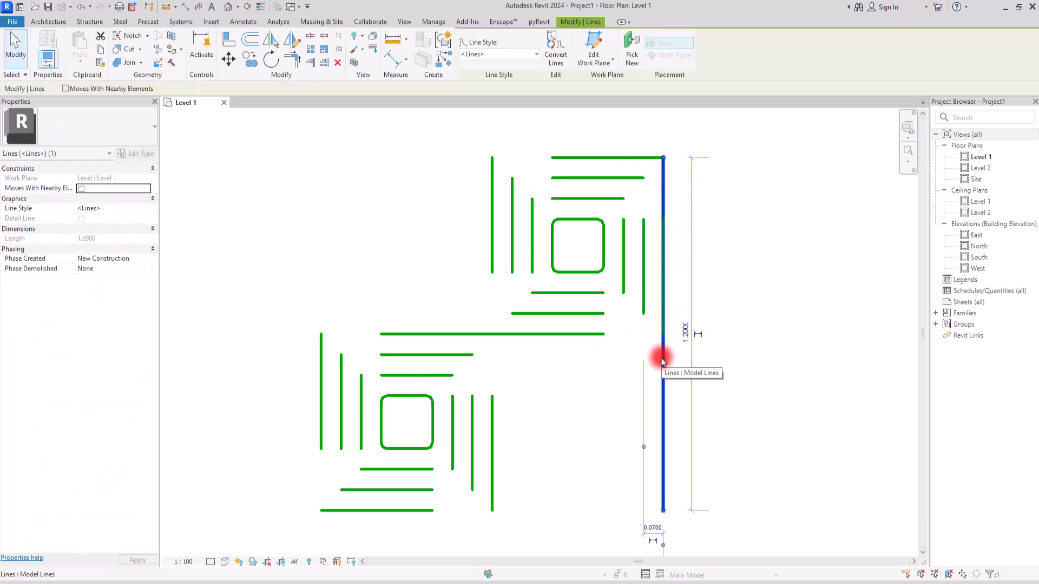
{"action": "key", "text": "Delete"}
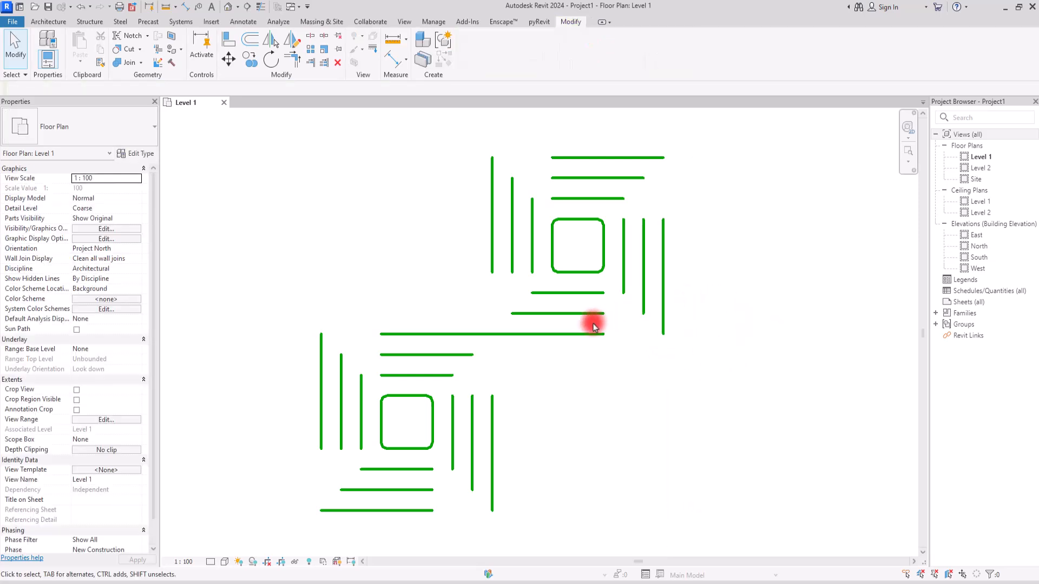
Select all the pattern lines and set up a model pattern named "RVT PLUS - Unique" in pyRevit's Make Pattern
{"action": "scroll", "coordinate": [578, 328], "scroll_direction": "down", "scroll_amount": 3}
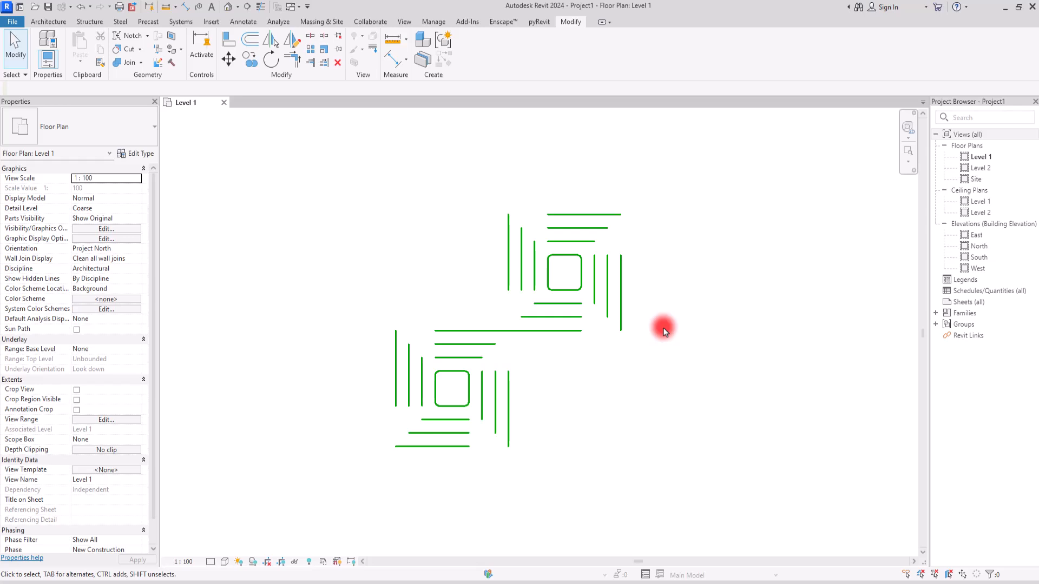
{"action": "scroll", "coordinate": [576, 315], "scroll_direction": "up", "scroll_amount": 2}
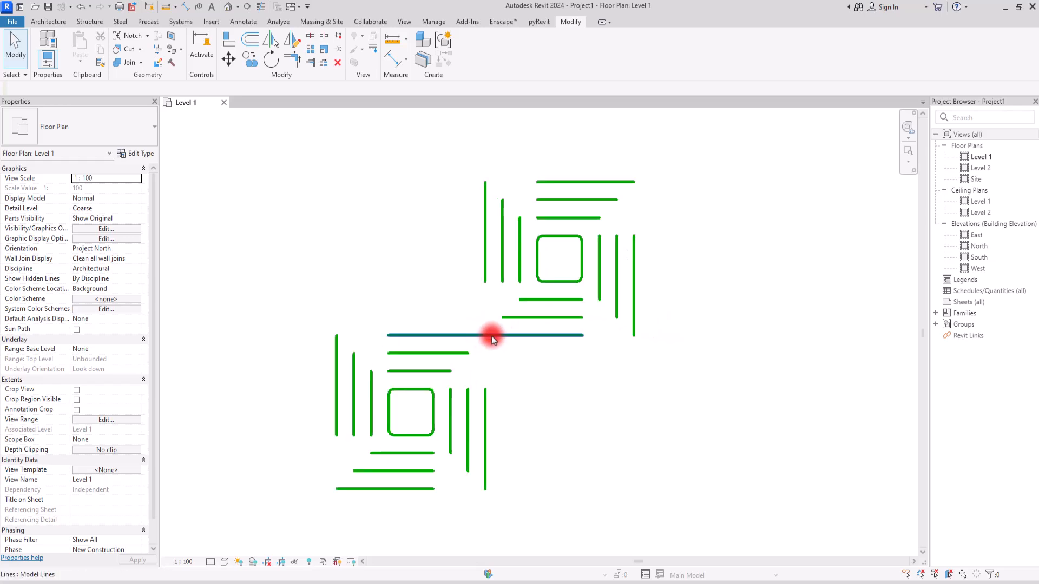
{"action": "left_click_drag", "start_coordinate": [271, 118], "coordinate": [700, 526]}
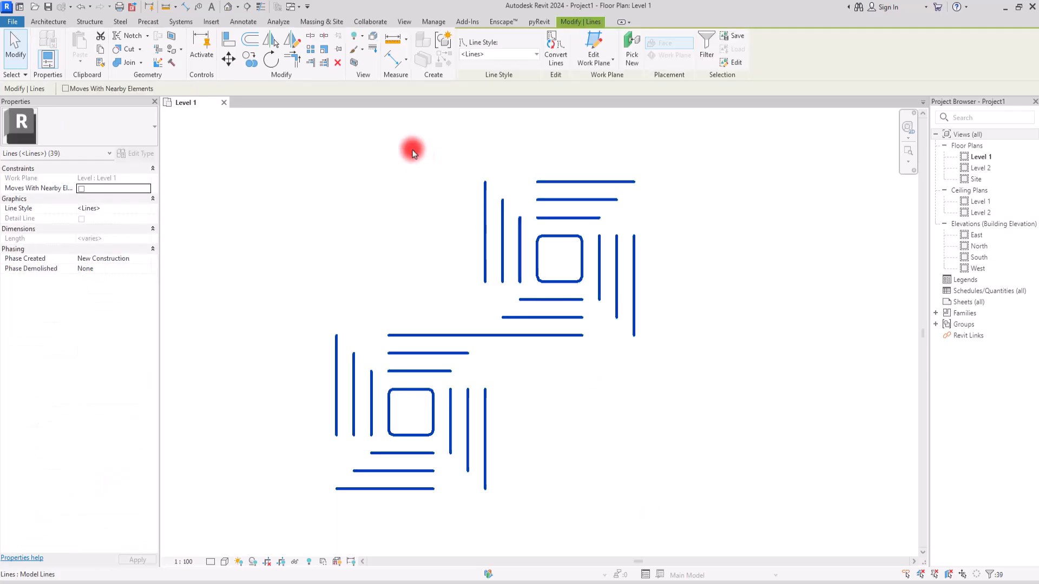
{"action": "left_click", "coordinate": [540, 21]}
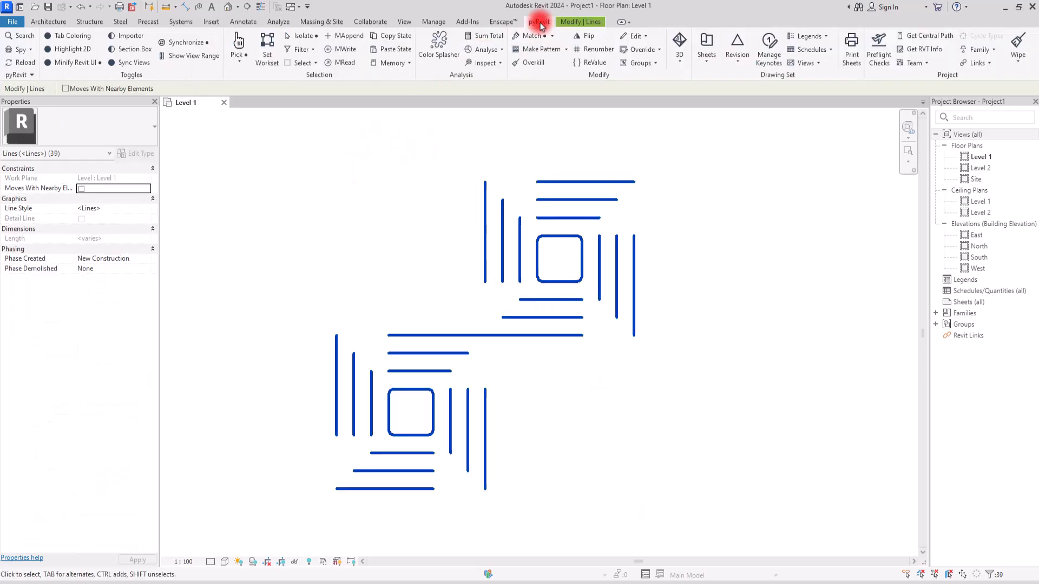
{"action": "left_click", "coordinate": [543, 49]}
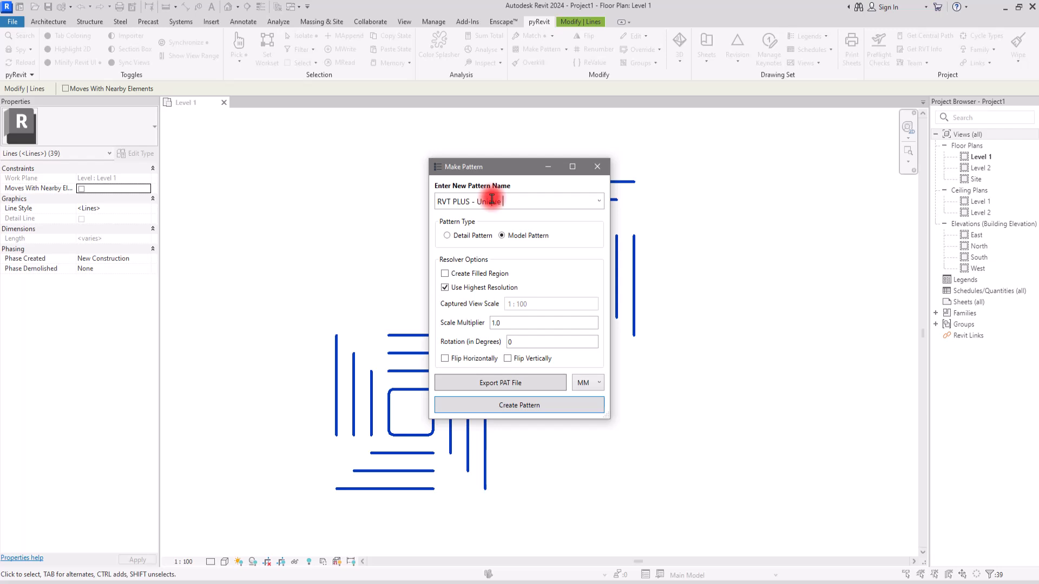
Export the pattern as a PAT file in MM, picking its lower-left and upper-right corners and saving to the 136 Patterns folder
{"action": "left_click", "coordinate": [480, 385]}
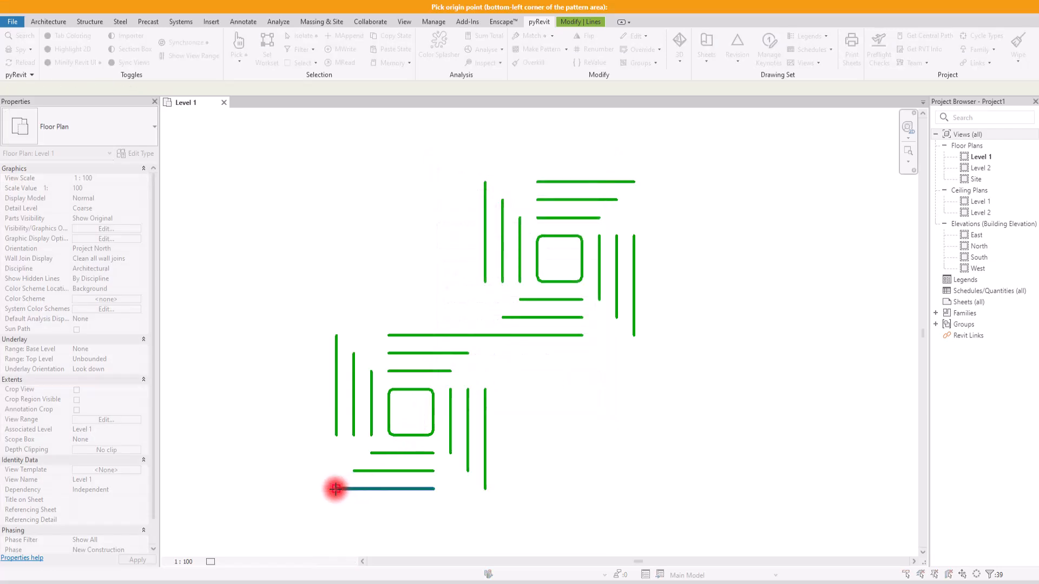
{"action": "left_click", "coordinate": [636, 183]}
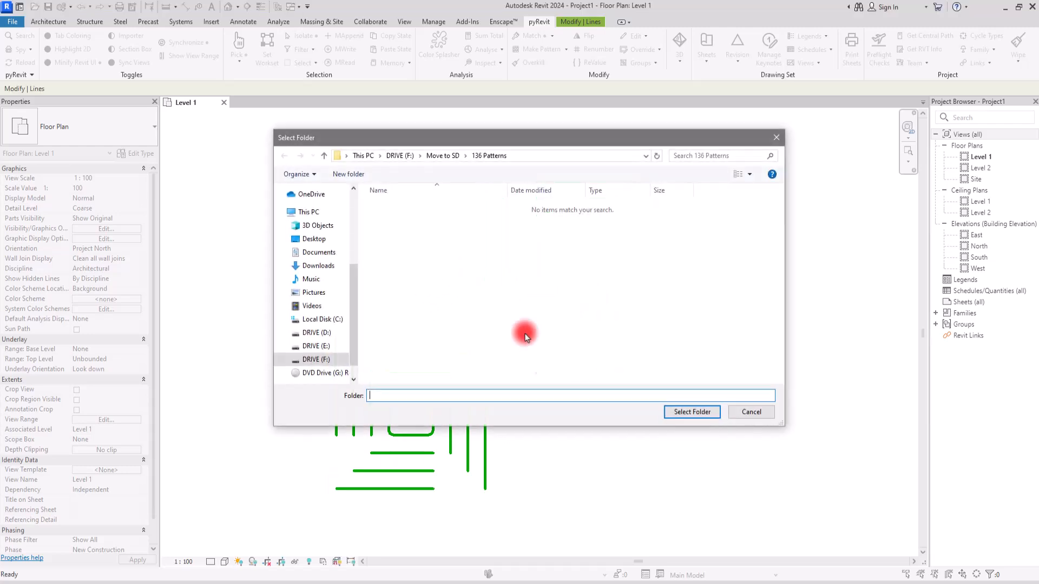
{"action": "left_click", "coordinate": [678, 414]}
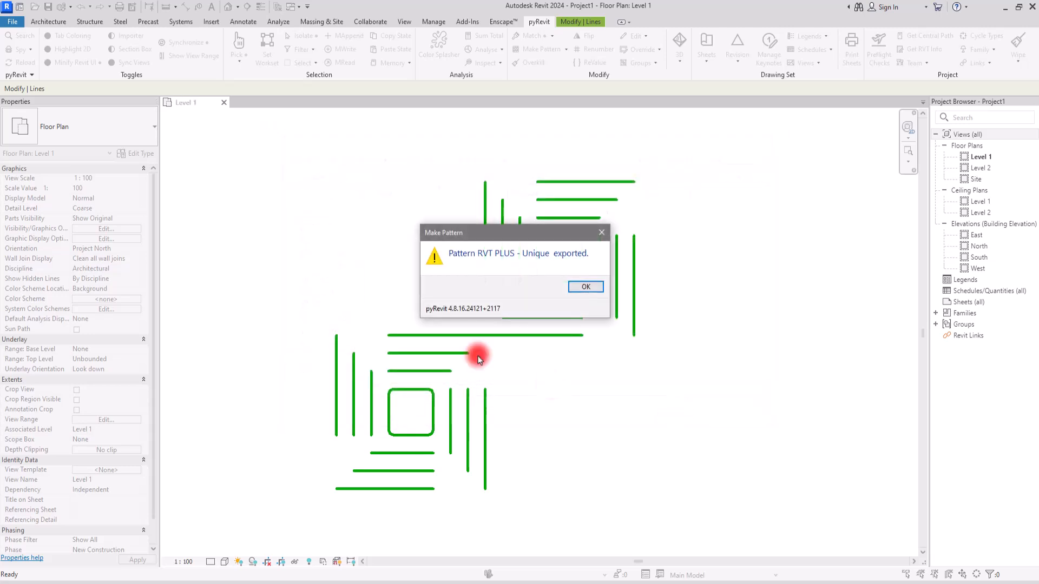
{"action": "left_click", "coordinate": [585, 290]}
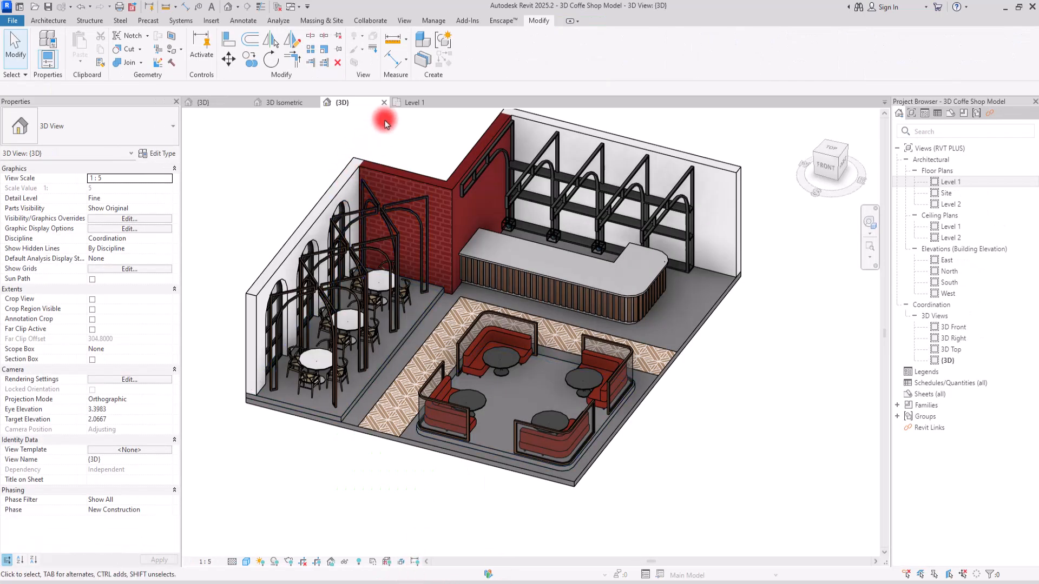
Close the coffee shop's Level 1 floor plan and switch to the kitchen model's 3D Isometric view
{"action": "left_click", "coordinate": [414, 102]}
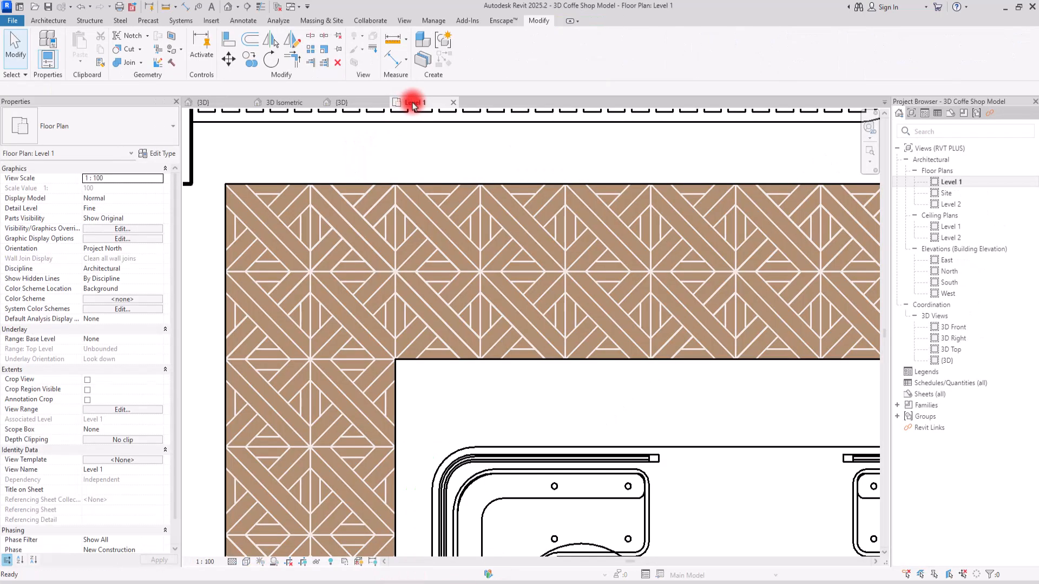
{"action": "left_click", "coordinate": [453, 102]}
{"action": "left_click", "coordinate": [287, 103]}
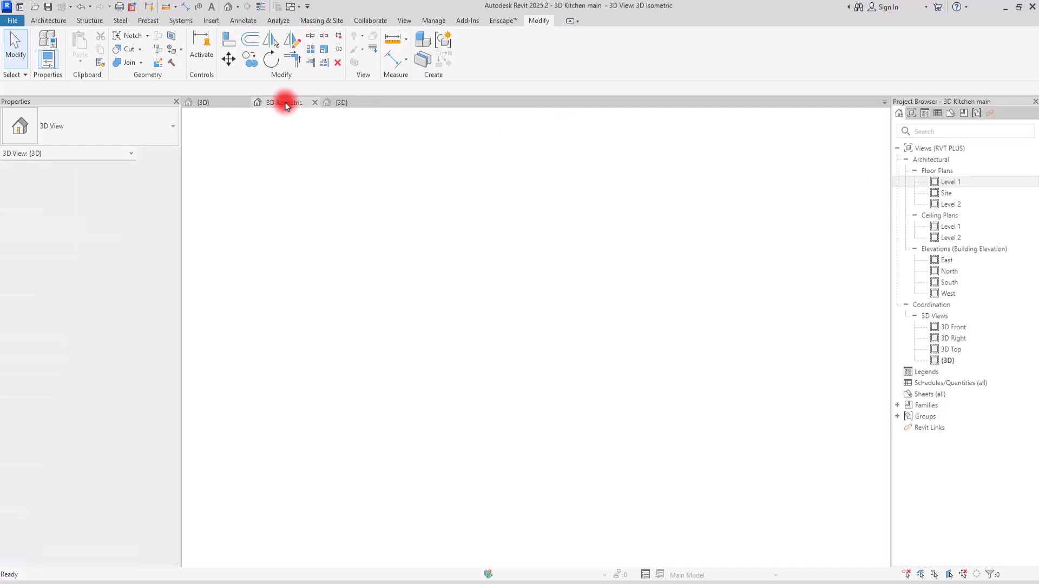
{"action": "left_click", "coordinate": [606, 204]}
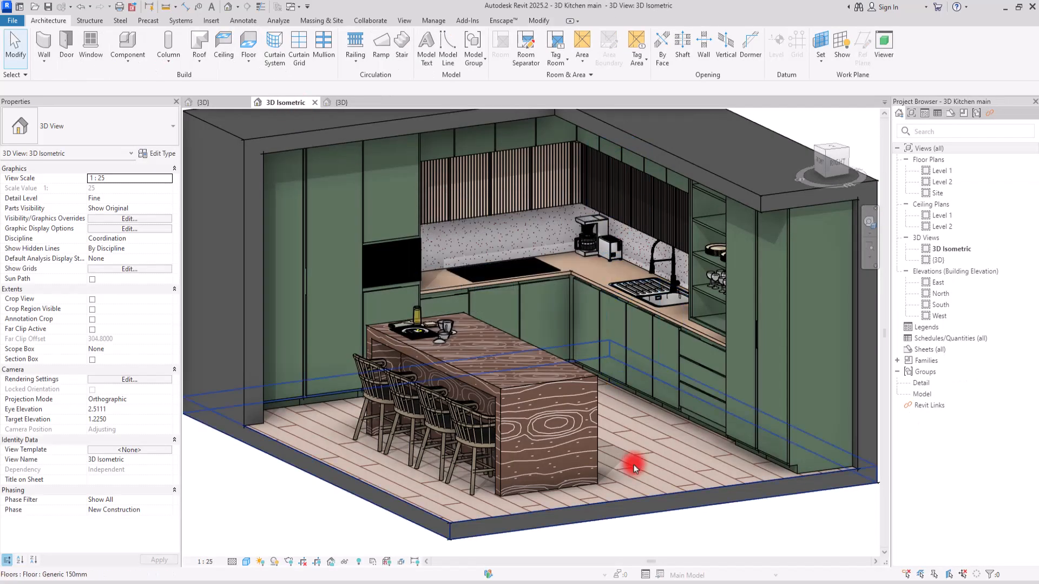
Create a new material named Floor Test from the structure layer of the kitchen's Generic 150mm floor
{"action": "left_click", "coordinate": [656, 499]}
{"action": "left_click", "coordinate": [154, 154]}
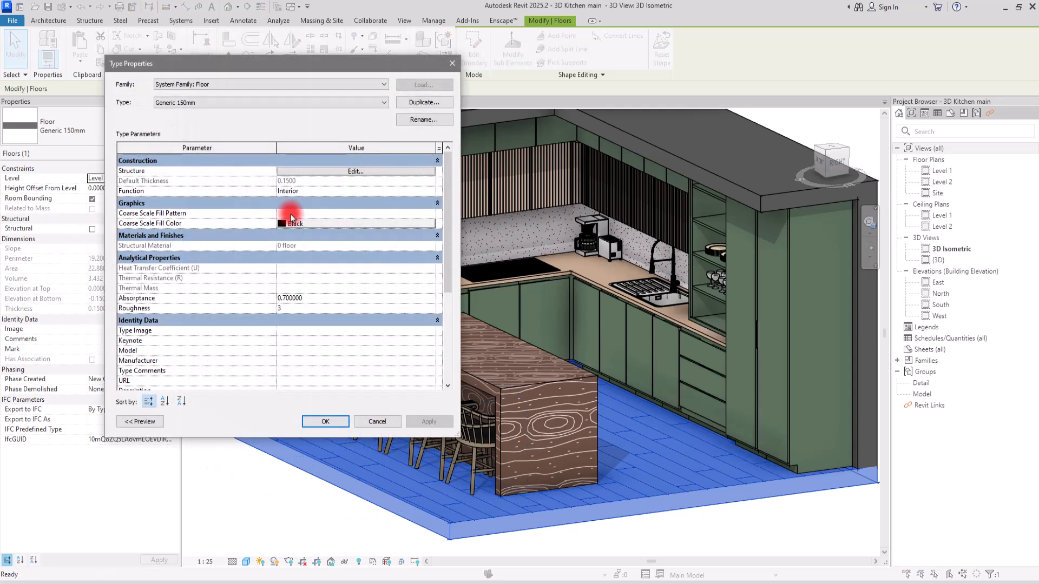
{"action": "left_click", "coordinate": [329, 172]}
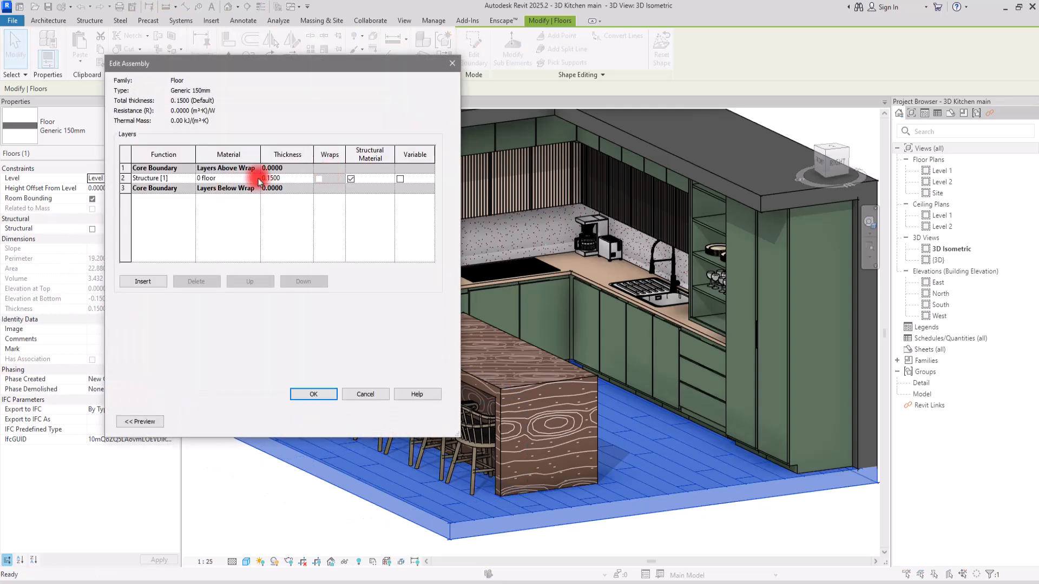
{"action": "left_click", "coordinate": [257, 179]}
{"action": "left_click", "coordinate": [39, 524]}
{"action": "left_click", "coordinate": [54, 537]}
{"action": "right_click", "coordinate": [84, 281]}
{"action": "left_click", "coordinate": [108, 323]}
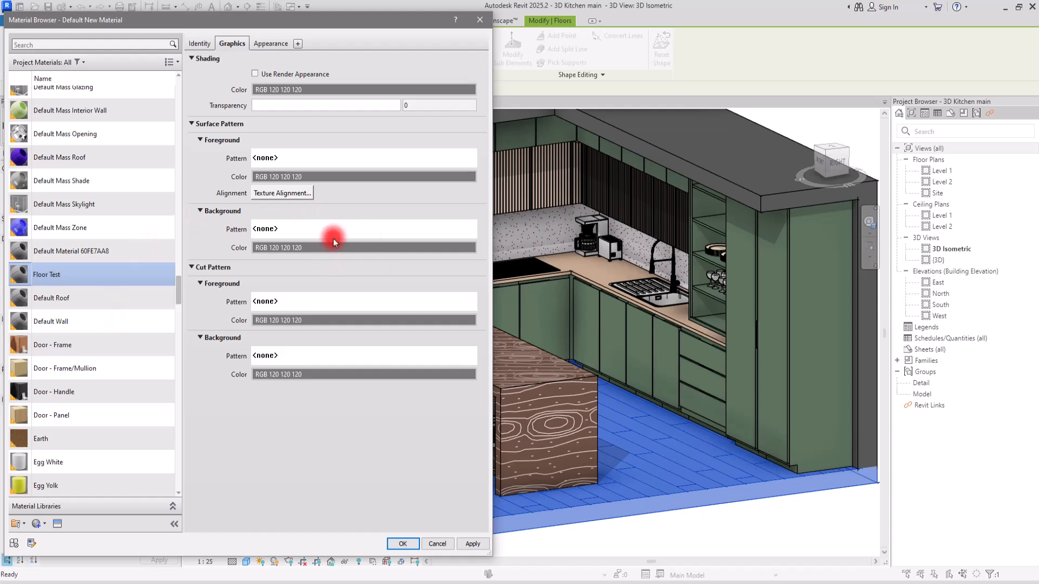
Set the Floor Test material's surface background to a solid fill in RGB 160-187-214
{"action": "left_click", "coordinate": [349, 244]}
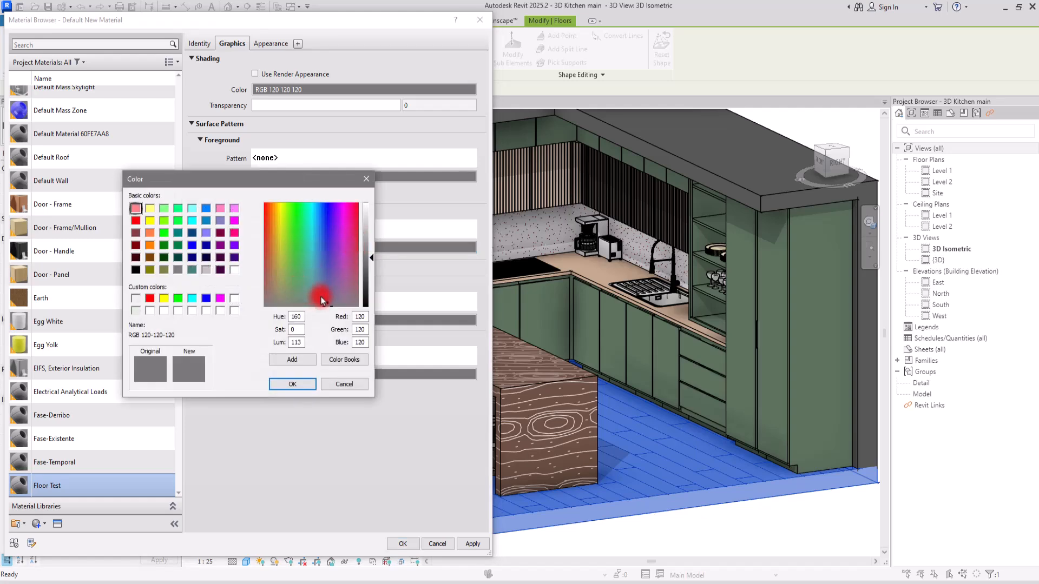
{"action": "left_click_drag", "start_coordinate": [307, 278], "coordinate": [372, 234]}
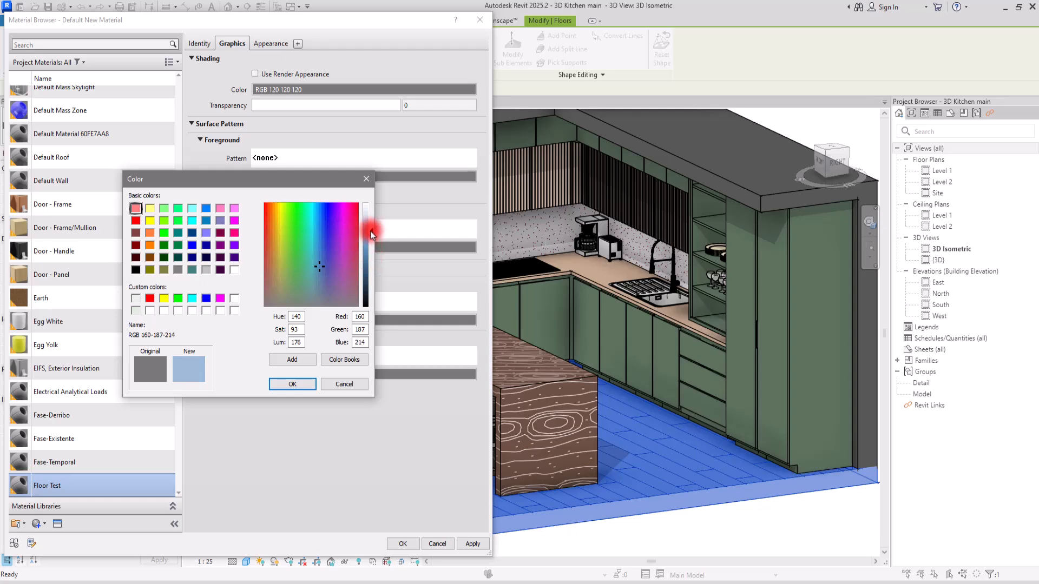
{"action": "left_click", "coordinate": [292, 384]}
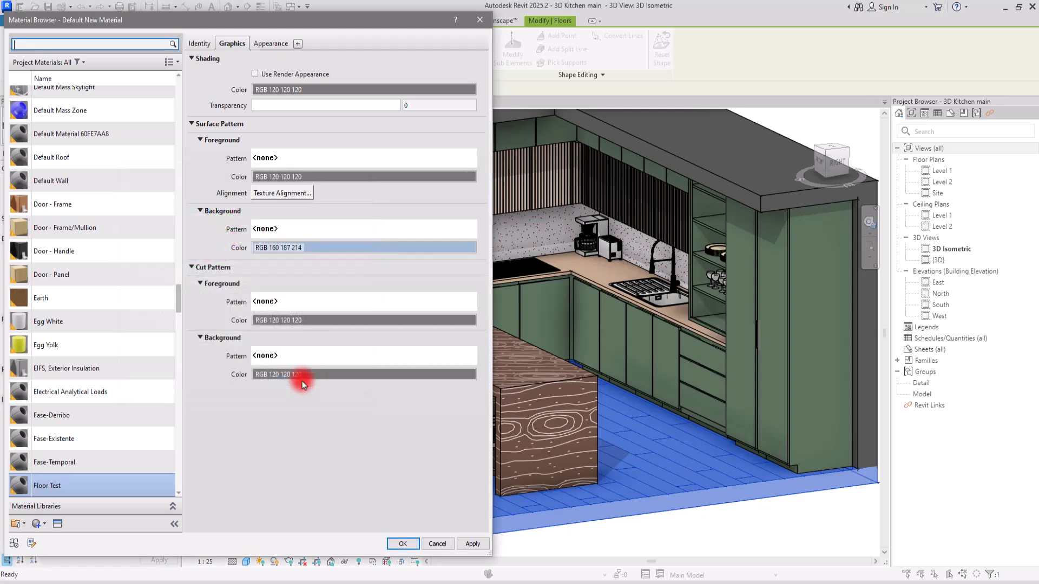
{"action": "left_click", "coordinate": [344, 229]}
{"action": "left_click", "coordinate": [274, 269]}
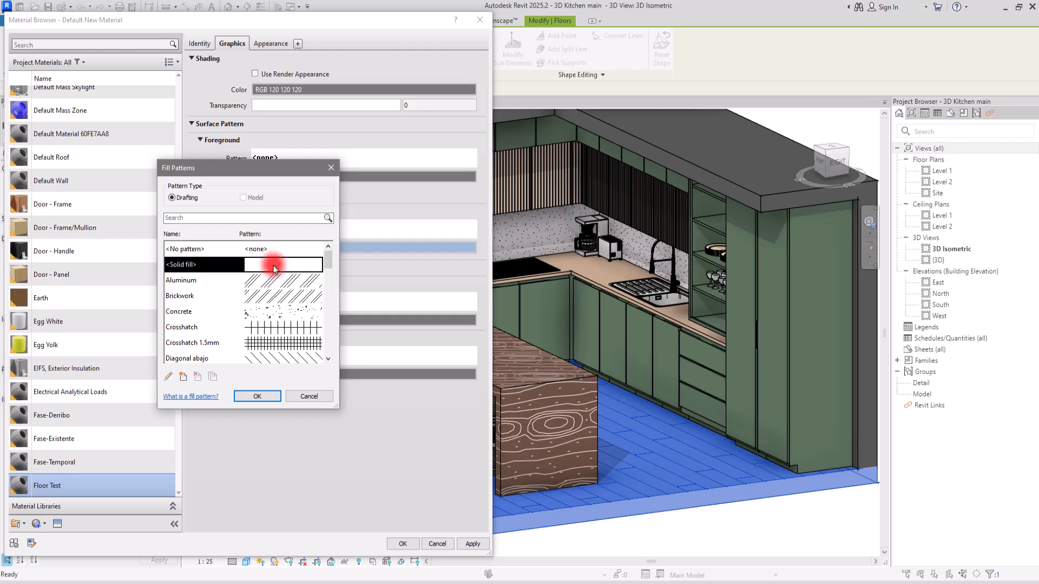
{"action": "left_click", "coordinate": [258, 397]}
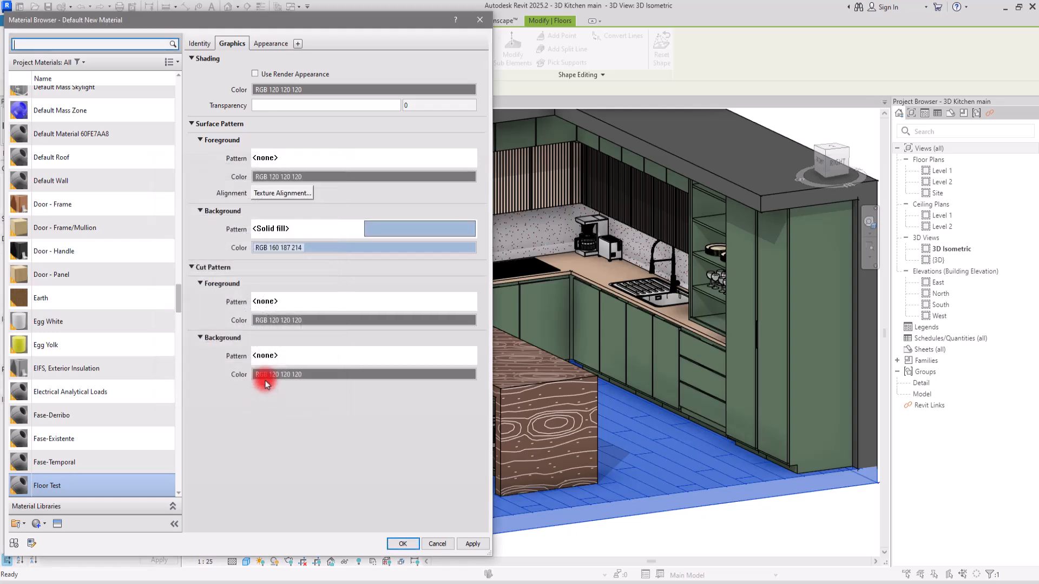
Set the Floor Test material's surface foreground pattern color to white, RGB 255-255-255
{"action": "left_click", "coordinate": [361, 175]}
{"action": "mouse_move", "coordinate": [317, 295]}
{"action": "left_mouse_down"}
{"action": "mouse_move", "coordinate": [264, 273]}
{"action": "mouse_move", "coordinate": [264, 306]}
{"action": "left_mouse_up"}
{"action": "left_click", "coordinate": [232, 271]}
{"action": "left_click", "coordinate": [290, 385]}
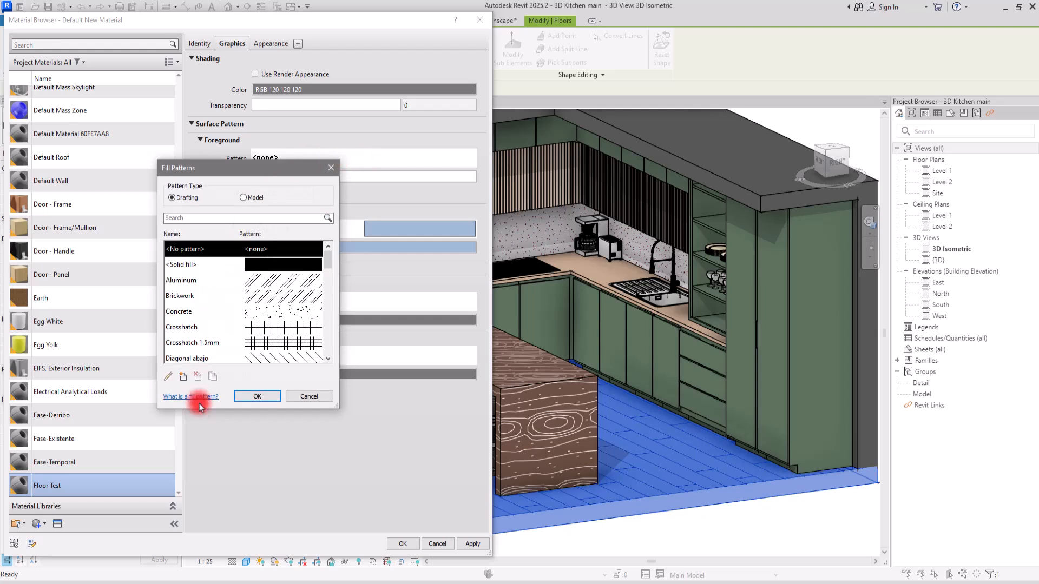
Create a custom model fill pattern named RVT PLUS - Unique from the RVT PLUS Unique PAT file and assign it as the surface foreground
{"action": "left_click", "coordinate": [243, 198]}
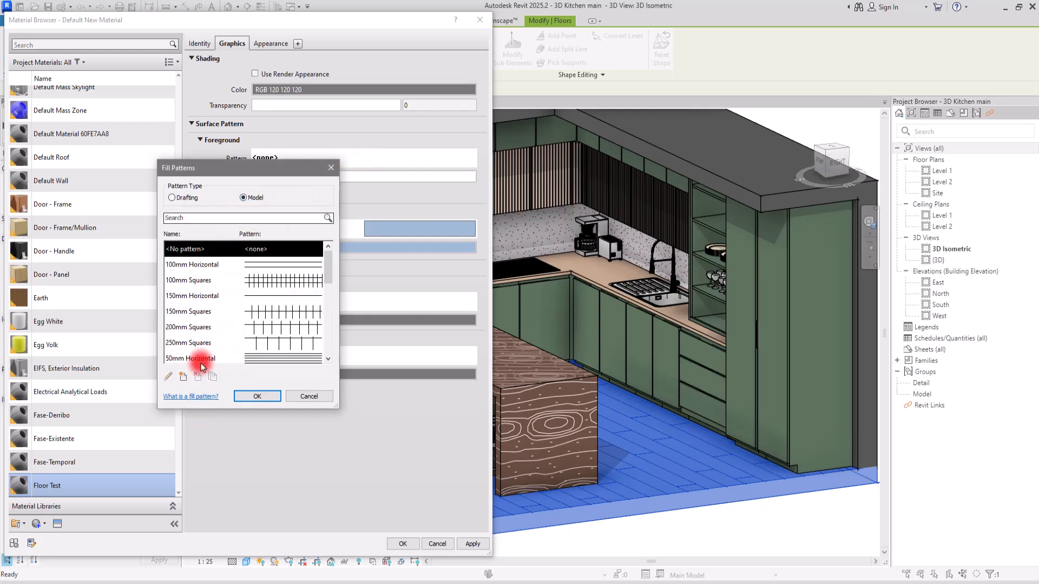
{"action": "left_click", "coordinate": [184, 378]}
{"action": "left_click", "coordinate": [223, 298]}
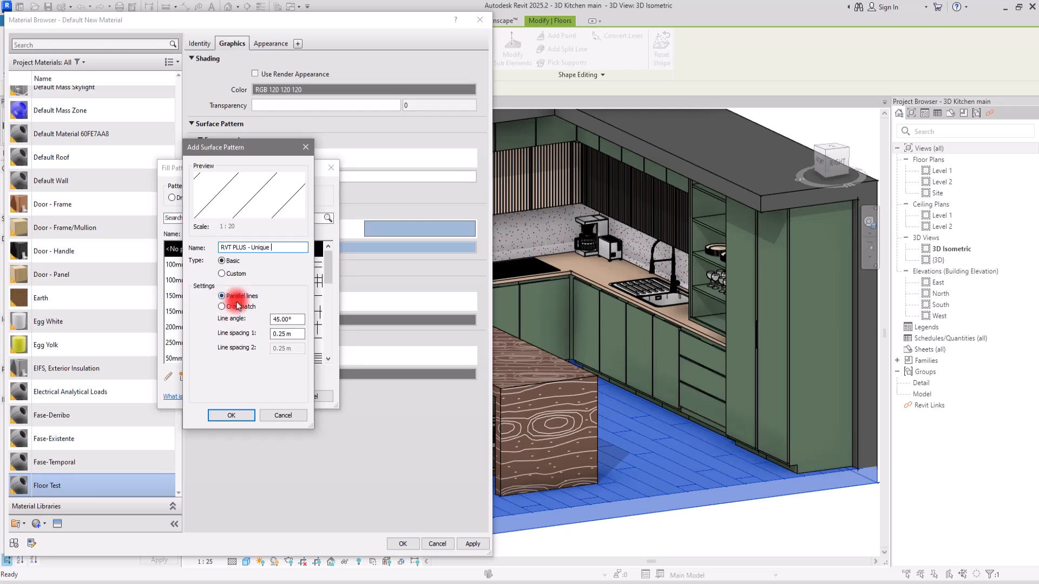
{"action": "left_click", "coordinate": [233, 275]}
{"action": "left_click", "coordinate": [285, 309]}
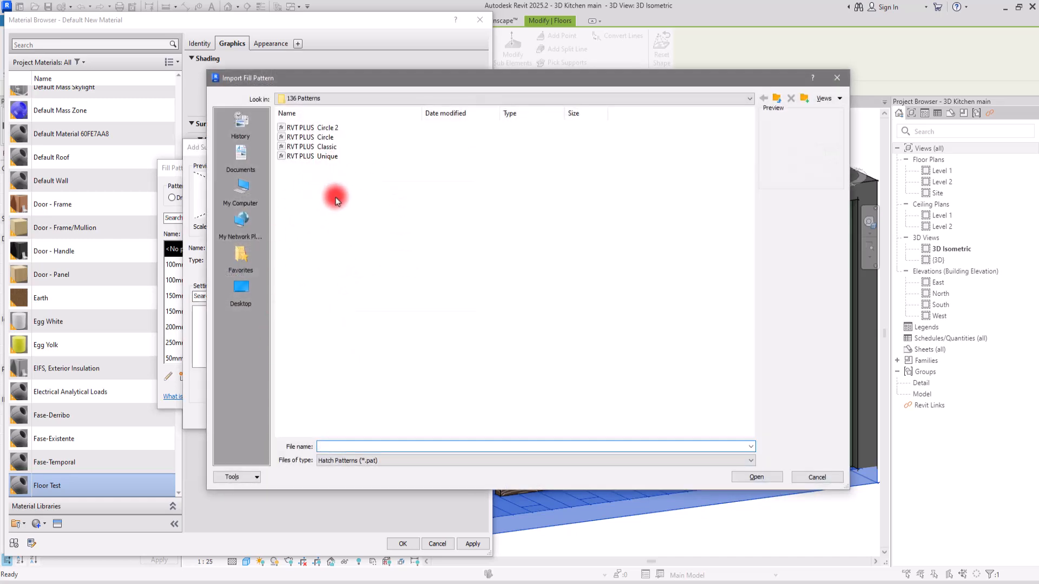
{"action": "left_click", "coordinate": [325, 156]}
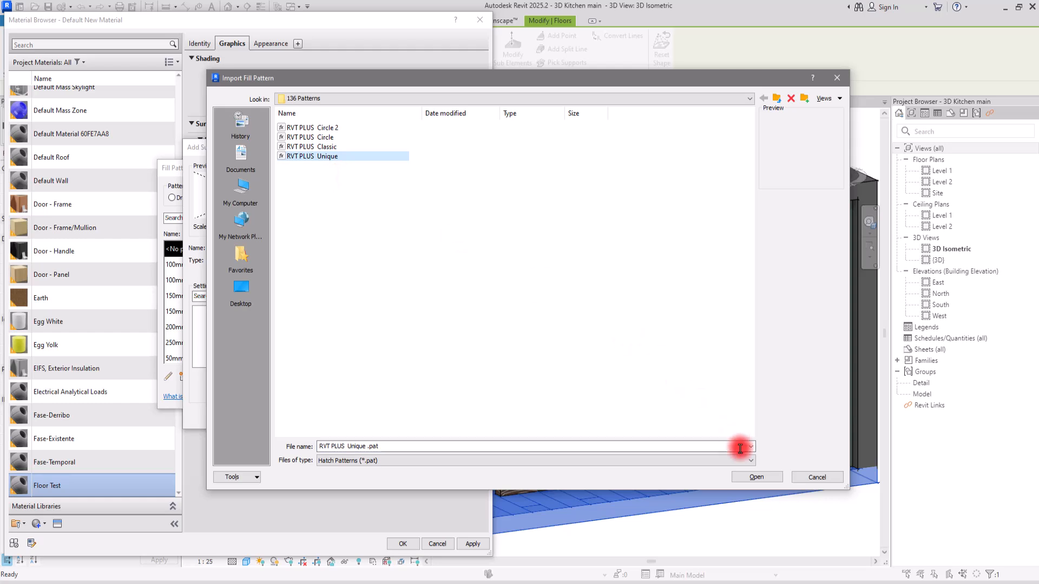
{"action": "left_click", "coordinate": [764, 481]}
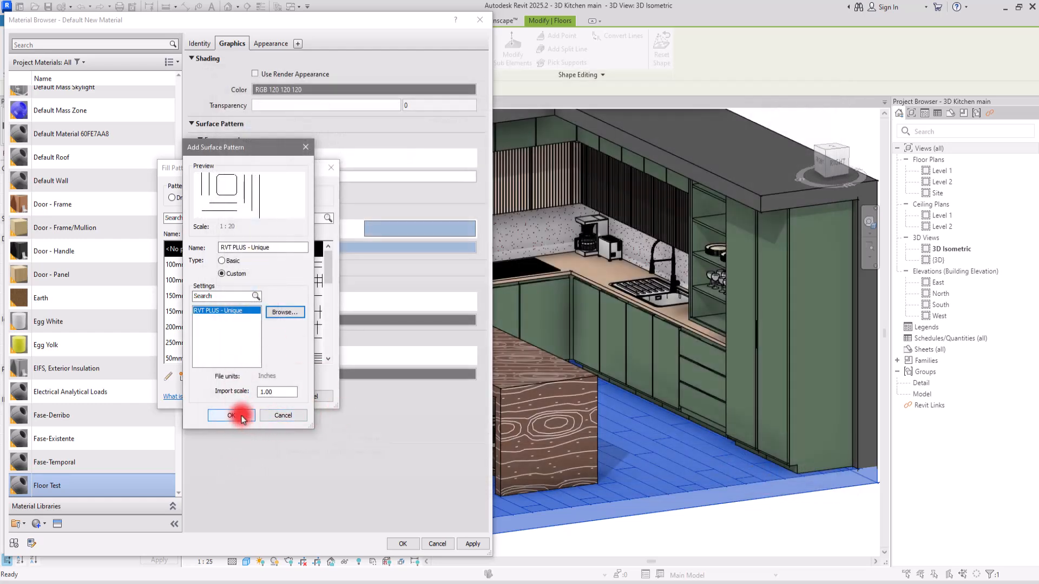
{"action": "left_click", "coordinate": [242, 419]}
{"action": "left_click", "coordinate": [243, 396]}
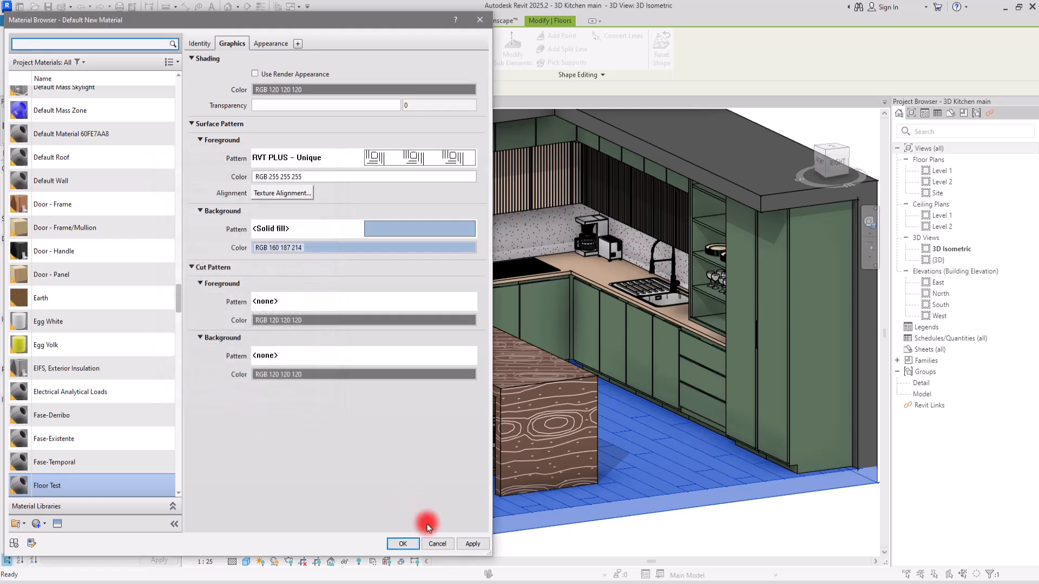
Confirm the Floor Test material, the floor's layer structure and the Generic 150mm type properties, and deselect the floor
{"action": "left_click", "coordinate": [403, 544]}
{"action": "left_click", "coordinate": [328, 396]}
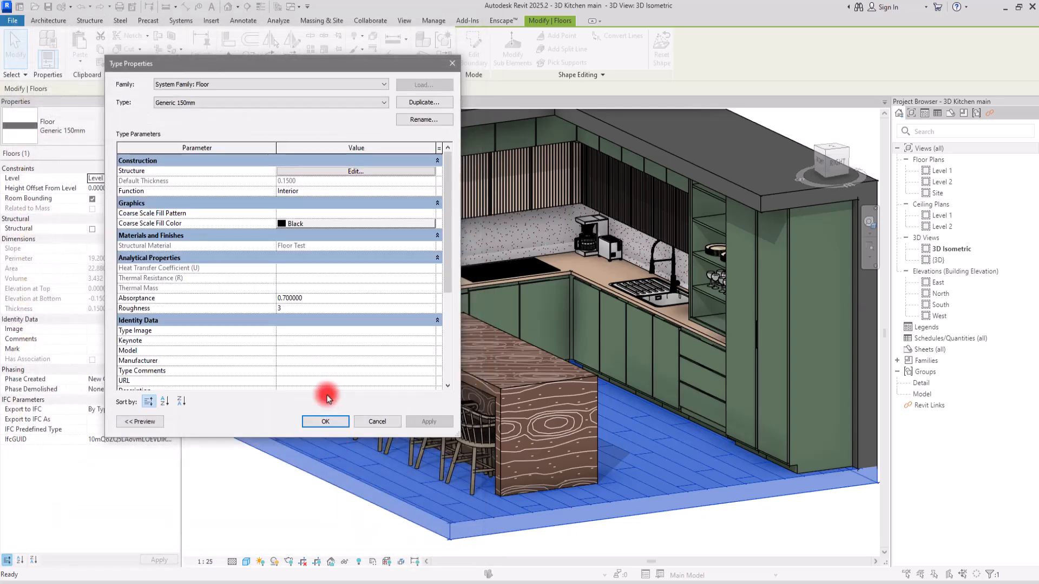
{"action": "left_click", "coordinate": [325, 422]}
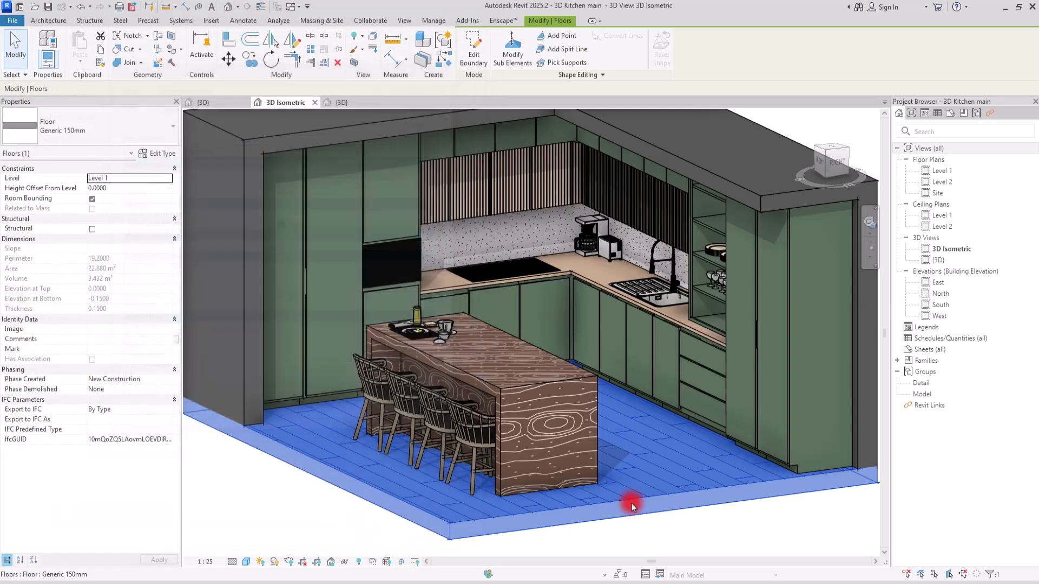
{"action": "left_click", "coordinate": [741, 535]}
Examine the Unique pattern on the kitchen floor up close and from above around the island
{"action": "scroll", "coordinate": [297, 387], "scroll_direction": "down", "scroll_amount": 5}
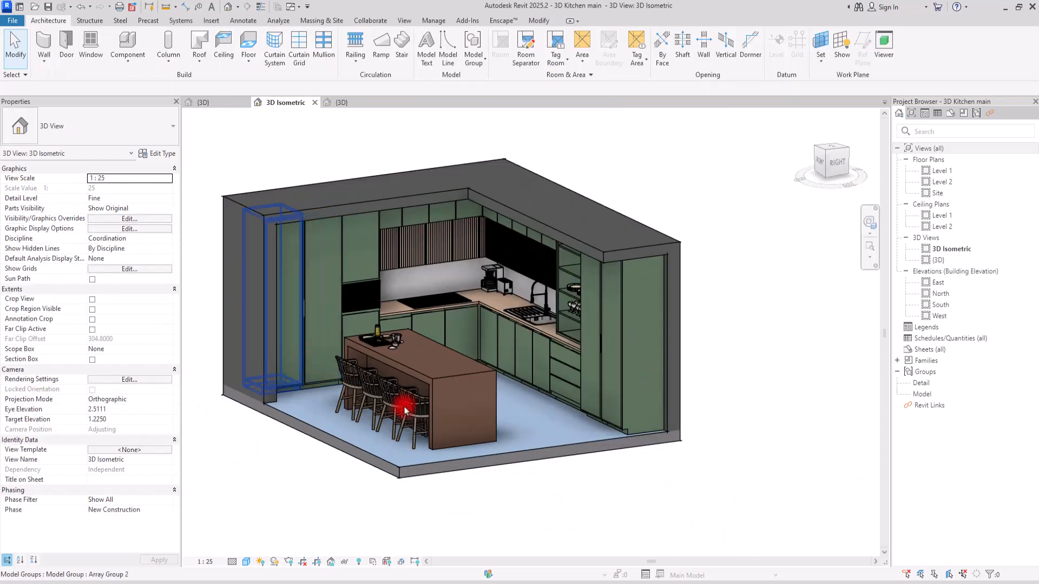
{"action": "middle_click_drag", "start_coordinate": [485, 489], "coordinate": [524, 530], "text": "shift"}
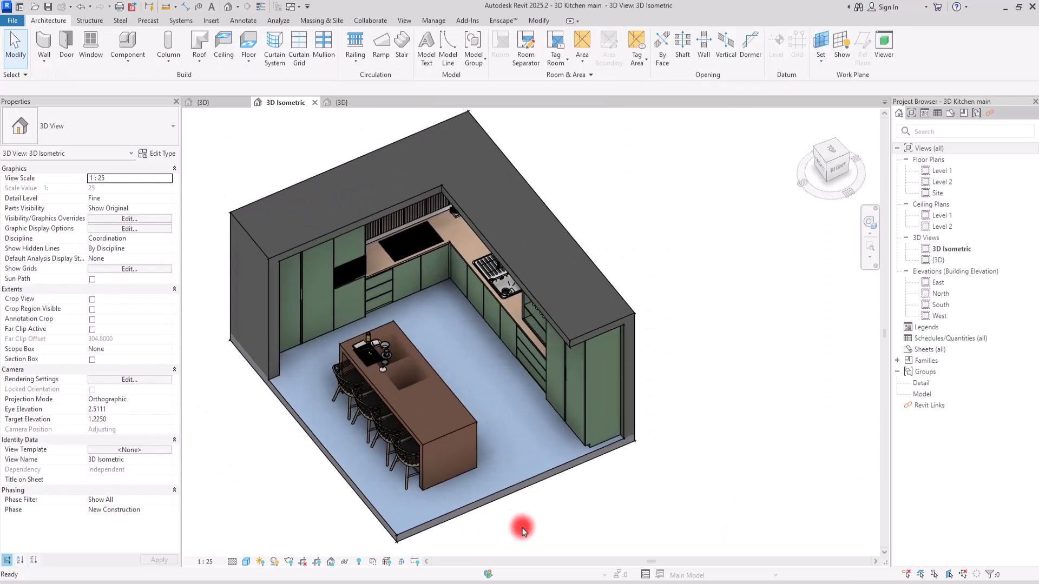
{"action": "scroll", "coordinate": [515, 445], "scroll_direction": "up", "scroll_amount": 3}
{"action": "scroll", "coordinate": [515, 445], "scroll_direction": "up", "scroll_amount": 2}
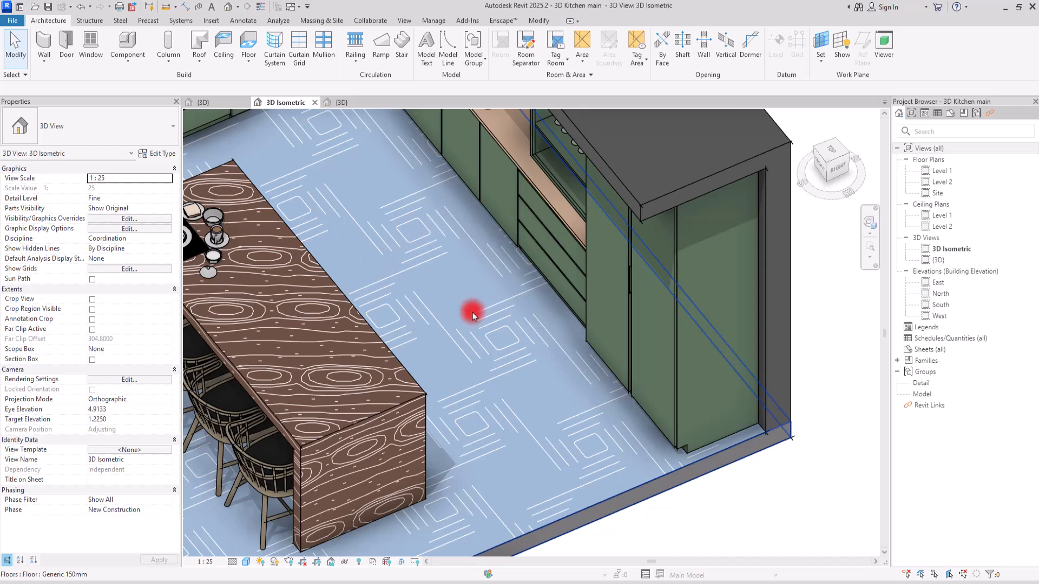
{"action": "middle_click_drag", "start_coordinate": [450, 294], "coordinate": [615, 222]}
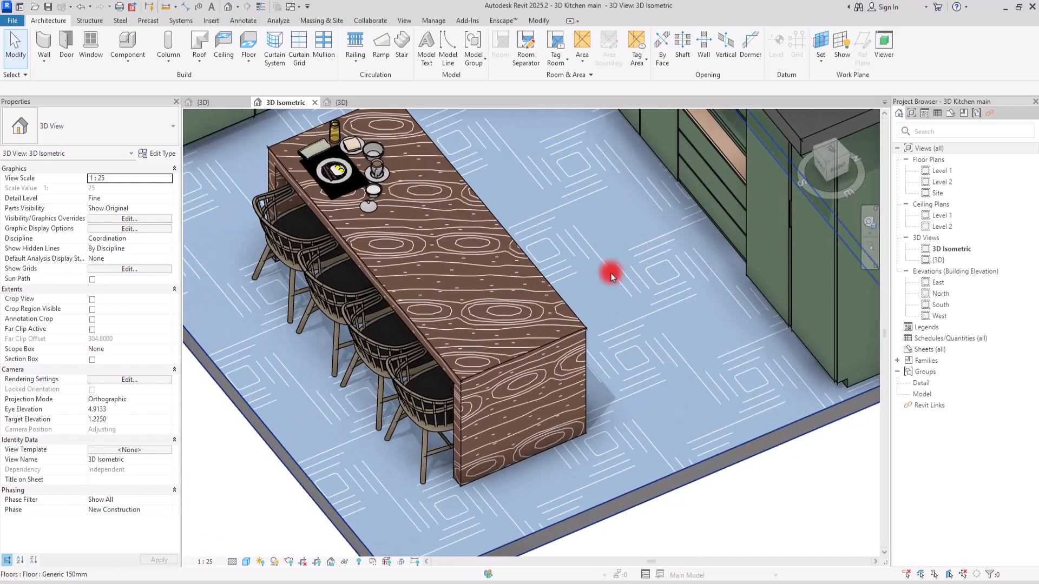
{"action": "scroll", "coordinate": [624, 338], "scroll_direction": "down", "scroll_amount": 3}
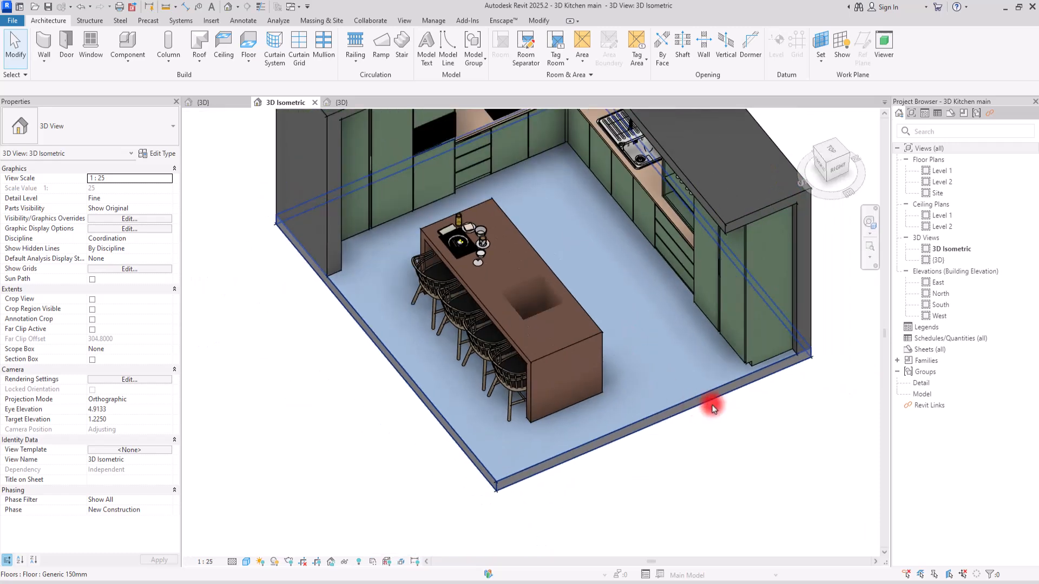
{"action": "middle_click_drag", "start_coordinate": [732, 433], "coordinate": [729, 408], "text": "shift"}
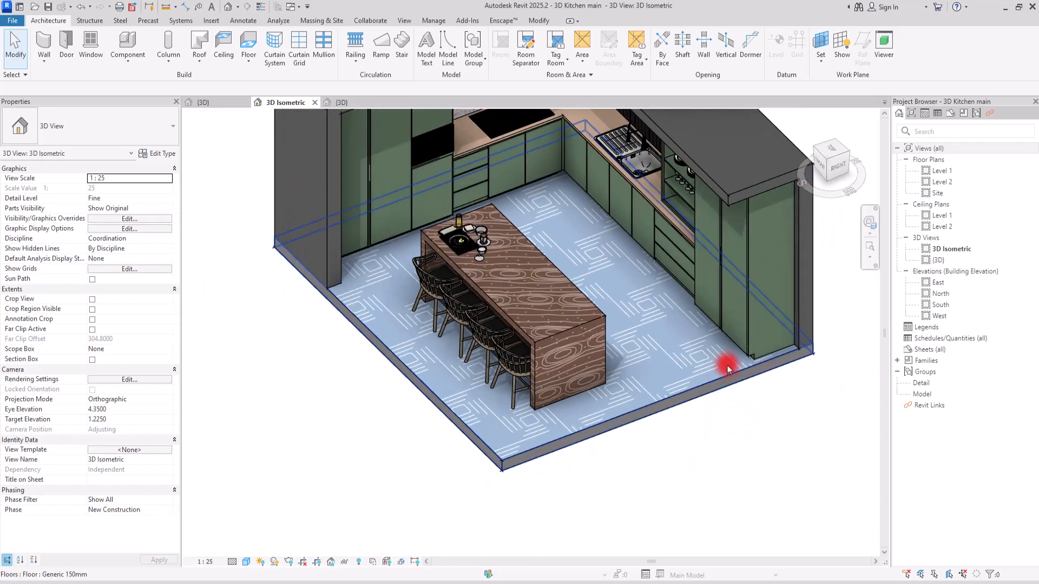
{"action": "scroll", "coordinate": [727, 368], "scroll_direction": "up", "scroll_amount": 3}
{"action": "scroll", "coordinate": [530, 390], "scroll_direction": "down", "scroll_amount": 3}
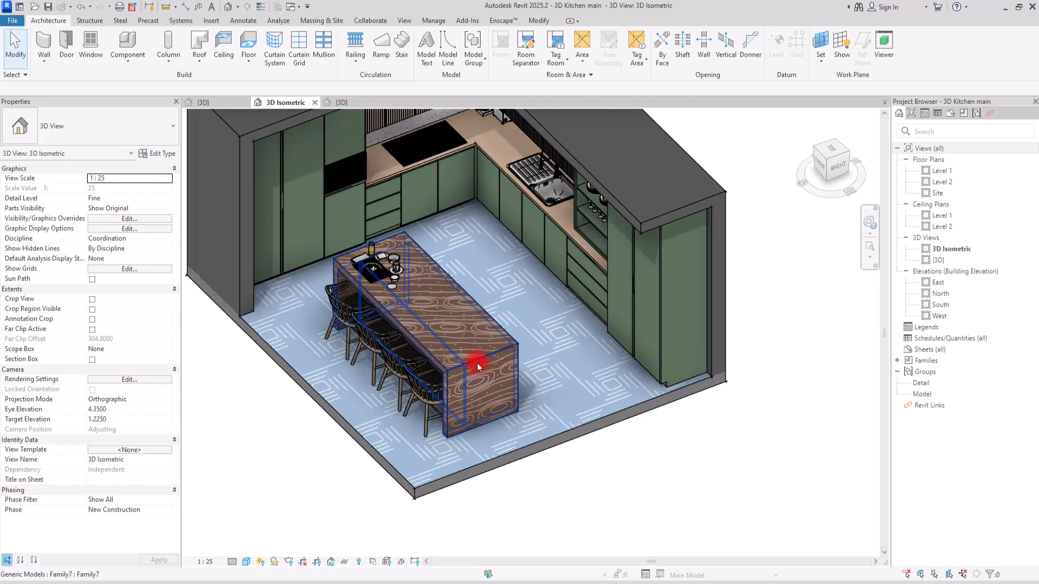
Select all kitchen elements except the floor and override their surface background by element with a solid fill in RGB 192-192-192
{"action": "middle_click_drag", "start_coordinate": [538, 445], "coordinate": [569, 298], "text": "shift"}
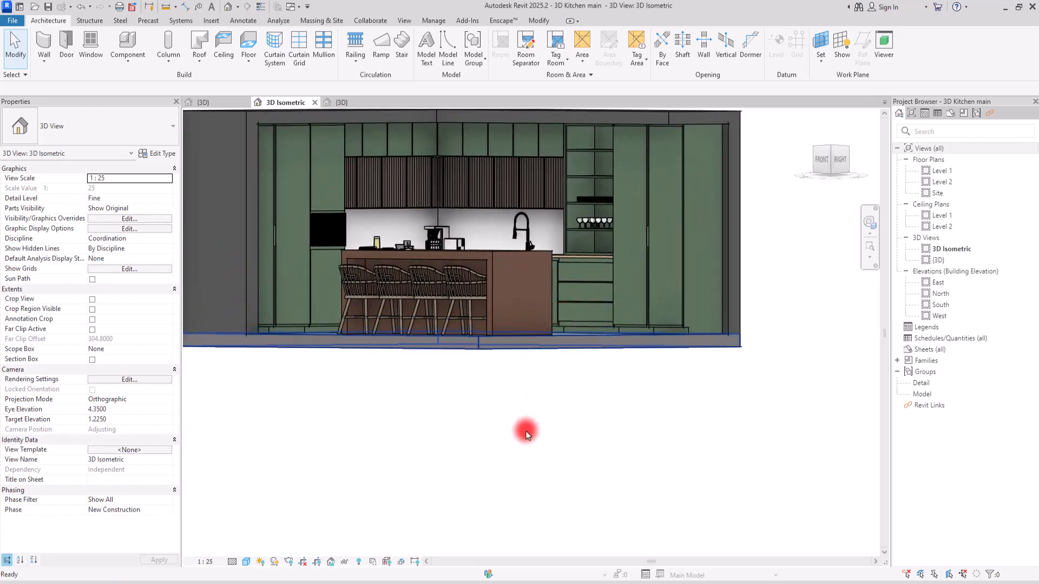
{"action": "scroll", "coordinate": [527, 433], "scroll_direction": "down", "scroll_amount": 3}
{"action": "left_click_drag", "start_coordinate": [703, 204], "coordinate": [268, 368]}
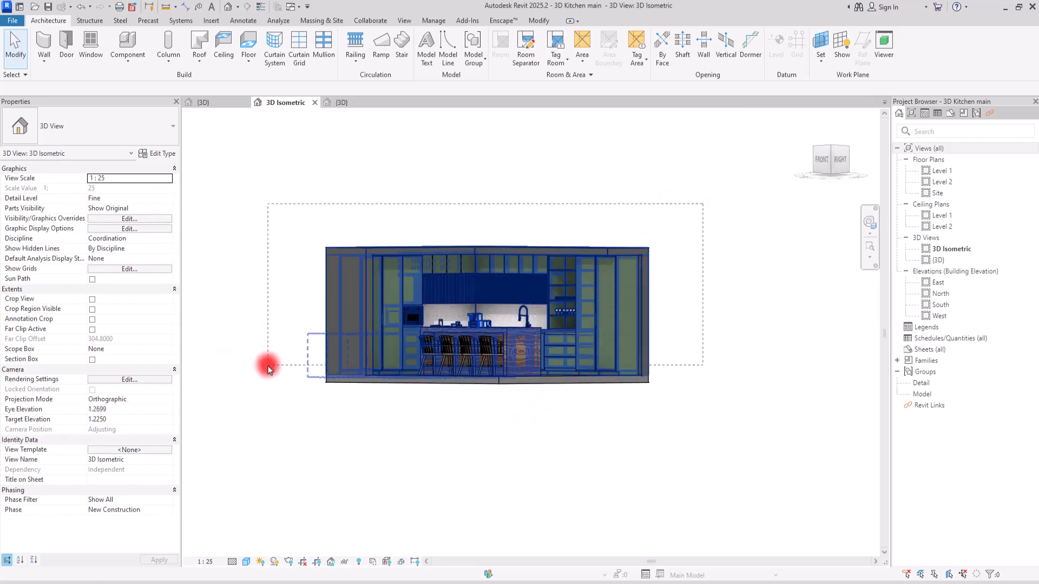
{"action": "middle_click_drag", "start_coordinate": [447, 305], "coordinate": [378, 318], "text": "shift"}
{"action": "left_click", "coordinate": [356, 50]}
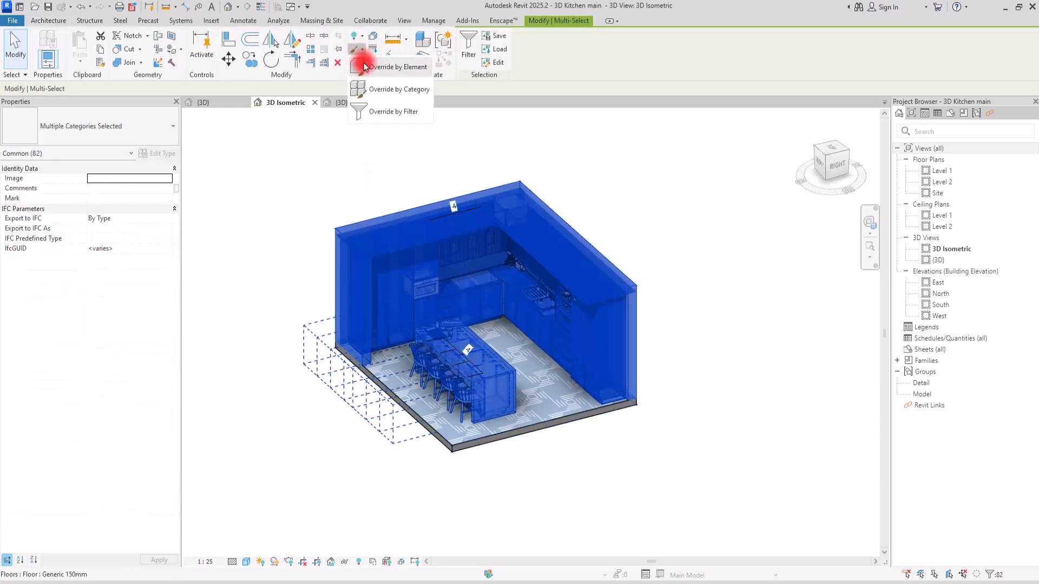
{"action": "left_click", "coordinate": [371, 66]}
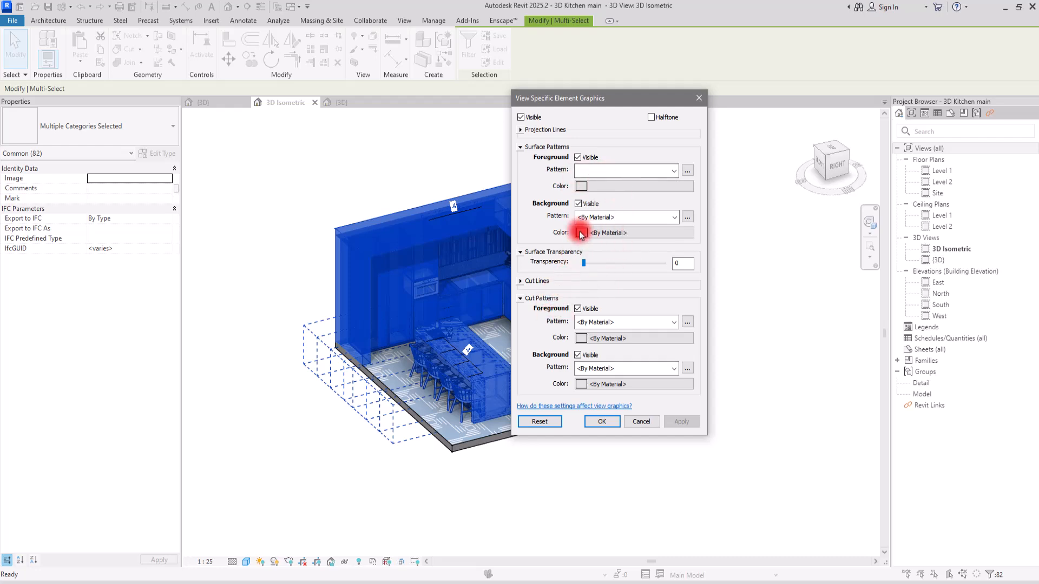
{"action": "left_click", "coordinate": [674, 218]}
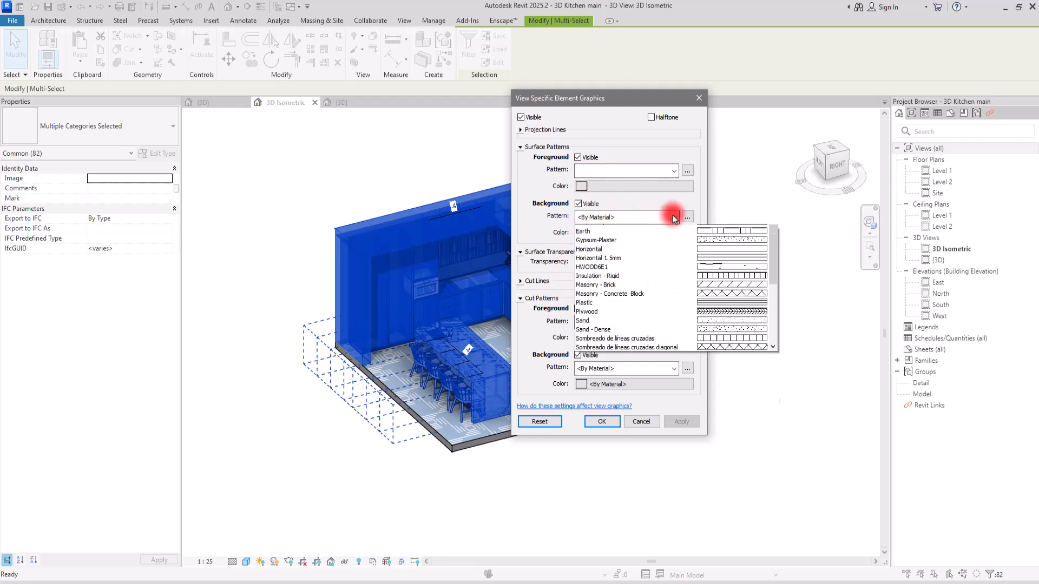
{"action": "left_click", "coordinate": [652, 226]}
{"action": "left_click", "coordinate": [583, 233]}
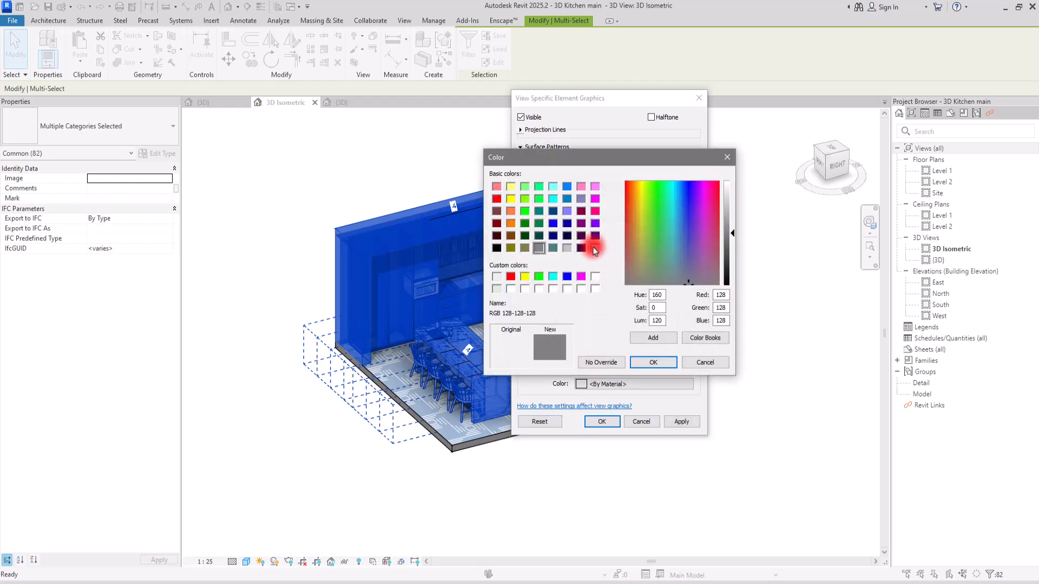
{"action": "left_click", "coordinate": [653, 362]}
Override the selected elements' surface foreground with a solid fill in RGB 192-192-192, apply the overrides and clear the selection
{"action": "left_click", "coordinate": [670, 172]}
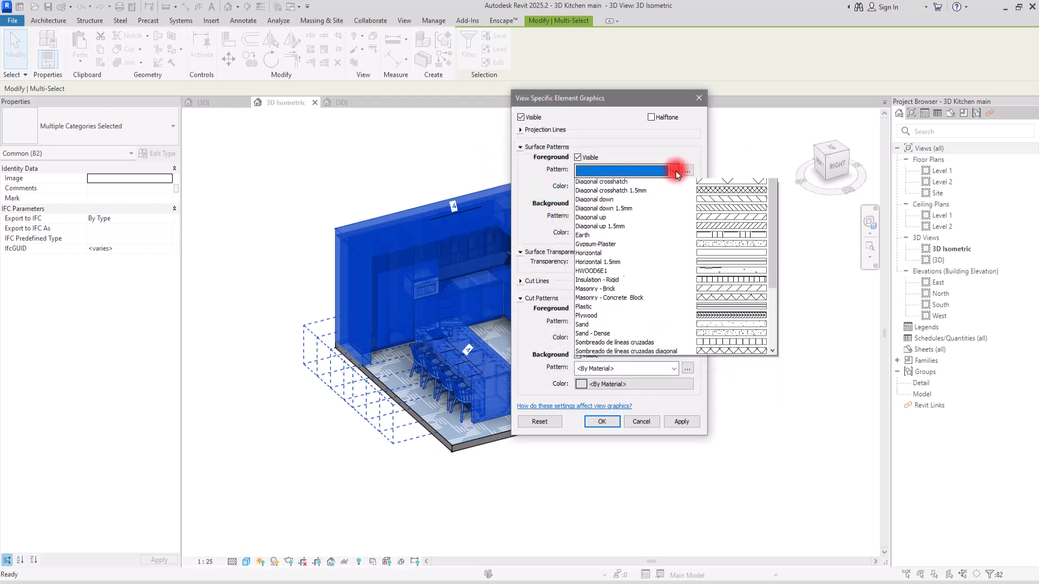
{"action": "left_click", "coordinate": [671, 193]}
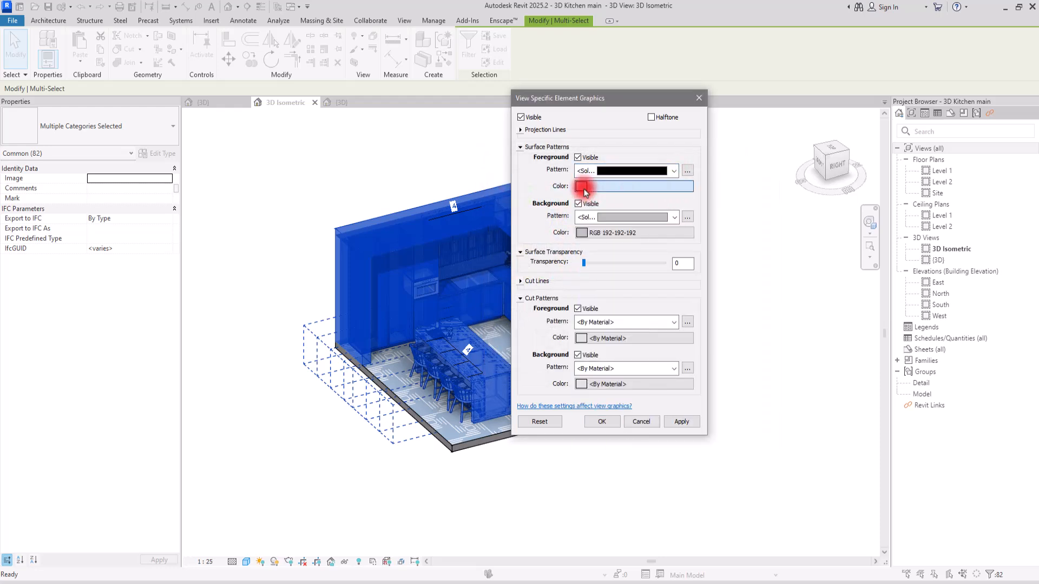
{"action": "left_click", "coordinate": [591, 187]}
{"action": "left_click", "coordinate": [567, 248]}
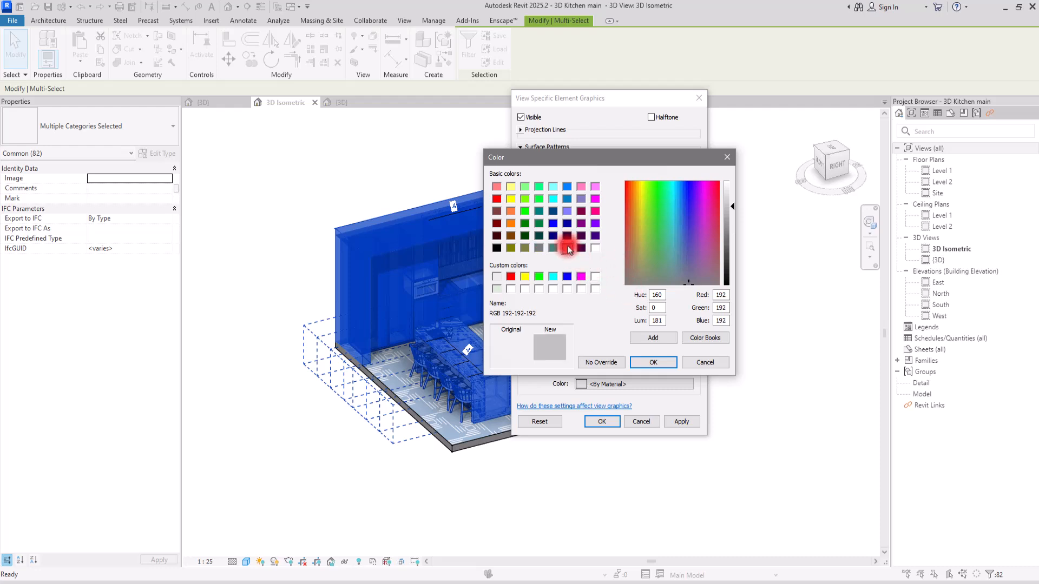
{"action": "left_click", "coordinate": [649, 362]}
{"action": "left_click", "coordinate": [602, 420]}
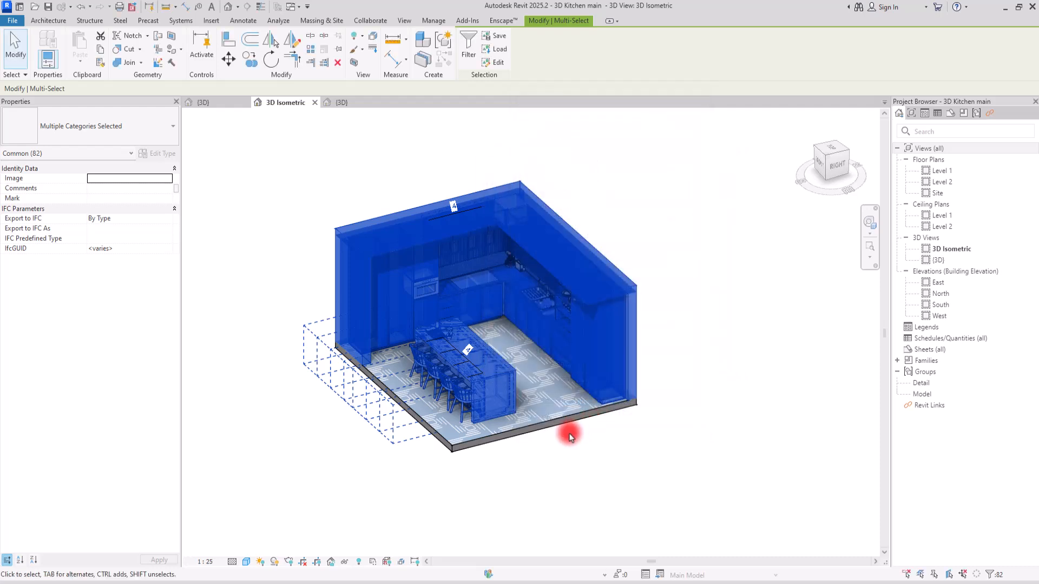
{"action": "left_click", "coordinate": [552, 480]}
Examine the Unique floor pattern against the recolored kitchen, and the grid of tile patterns in the Level 1 floor plan
{"action": "middle_click_drag", "start_coordinate": [541, 482], "coordinate": [596, 518], "text": "shift"}
{"action": "scroll", "coordinate": [608, 379], "scroll_direction": "up", "scroll_amount": 4}
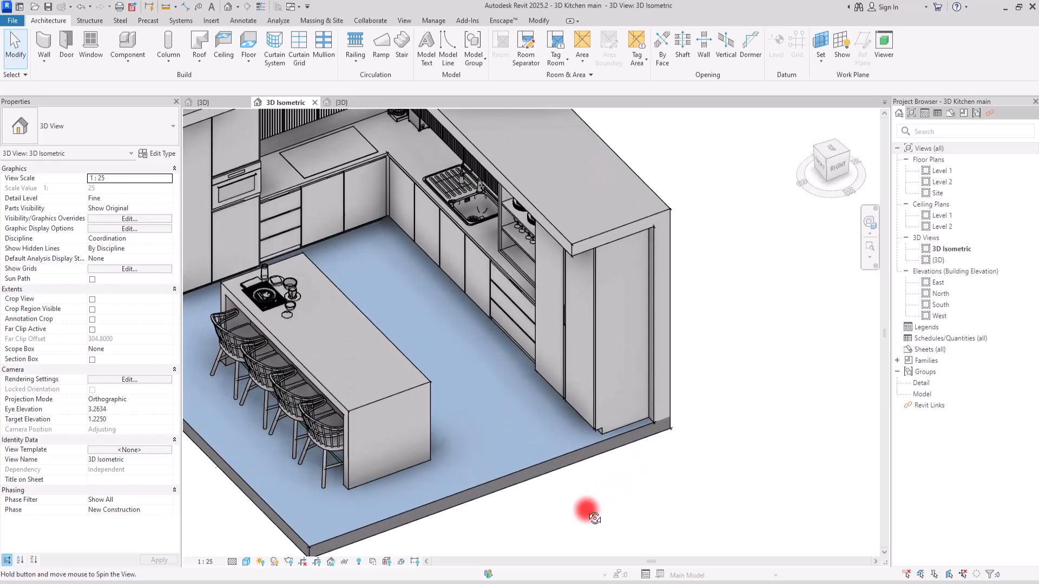
{"action": "scroll", "coordinate": [431, 428], "scroll_direction": "up", "scroll_amount": 4}
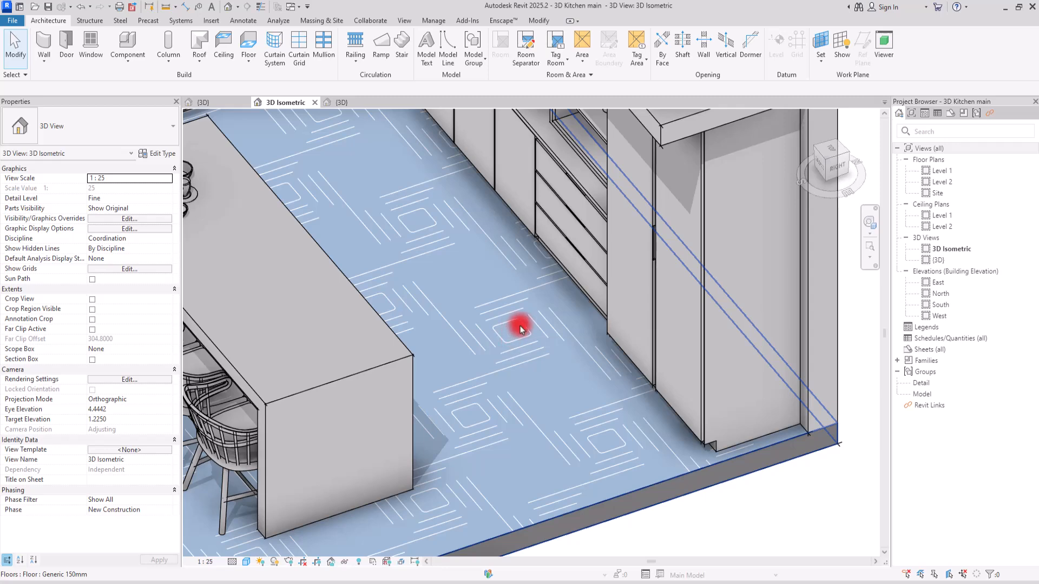
{"action": "scroll", "coordinate": [521, 327], "scroll_direction": "down", "scroll_amount": 5}
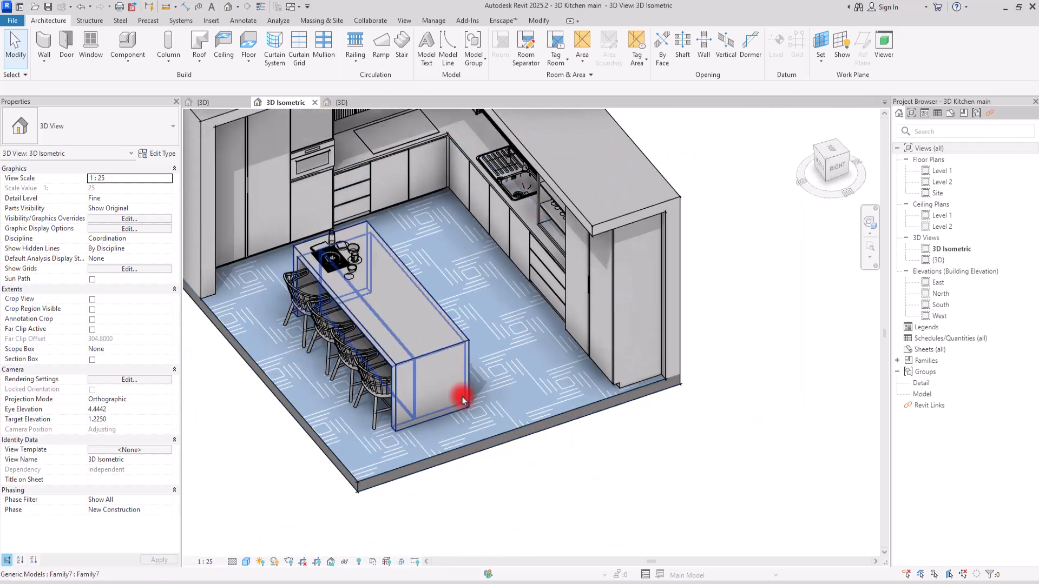
{"action": "middle_click_drag", "start_coordinate": [555, 445], "coordinate": [609, 488], "text": "shift"}
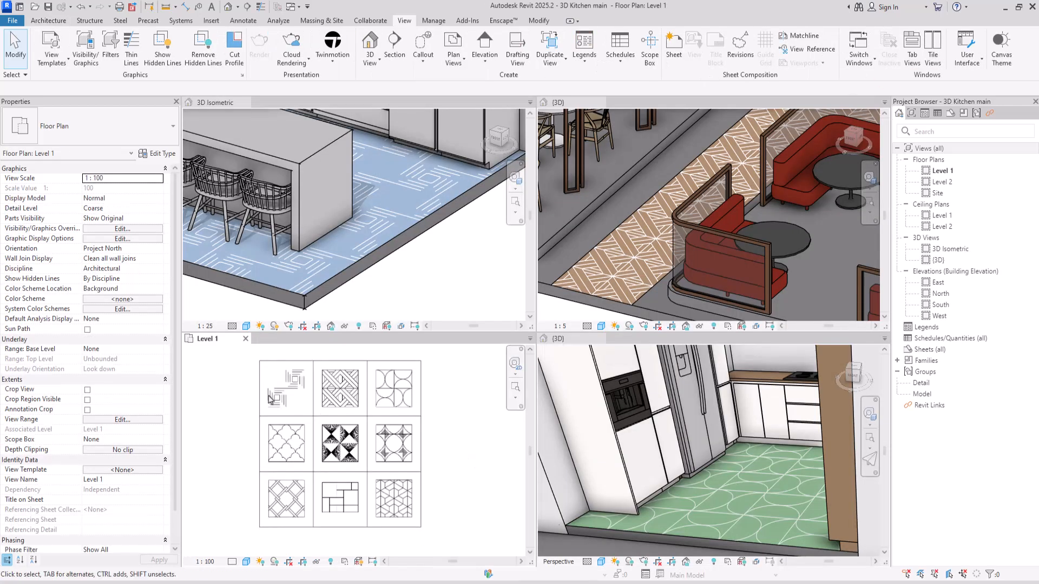
{"action": "scroll", "coordinate": [269, 399], "scroll_direction": "up", "scroll_amount": 2}
{"action": "middle_click_drag", "start_coordinate": [455, 455], "coordinate": [426, 414]}
{"action": "middle_click_drag", "start_coordinate": [510, 431], "coordinate": [486, 449]}
{"action": "scroll", "coordinate": [479, 450], "scroll_direction": "down", "scroll_amount": 1}
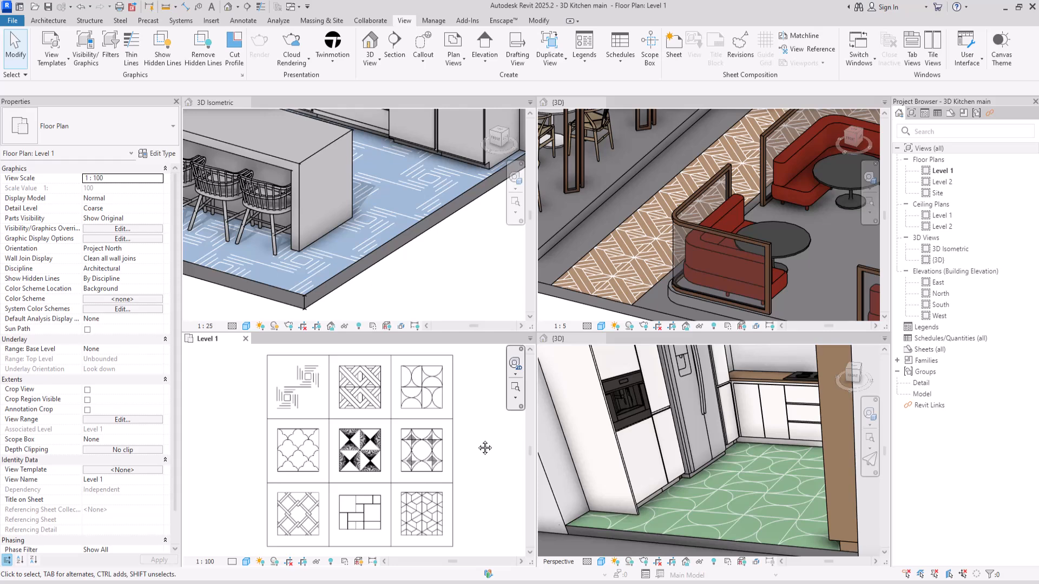